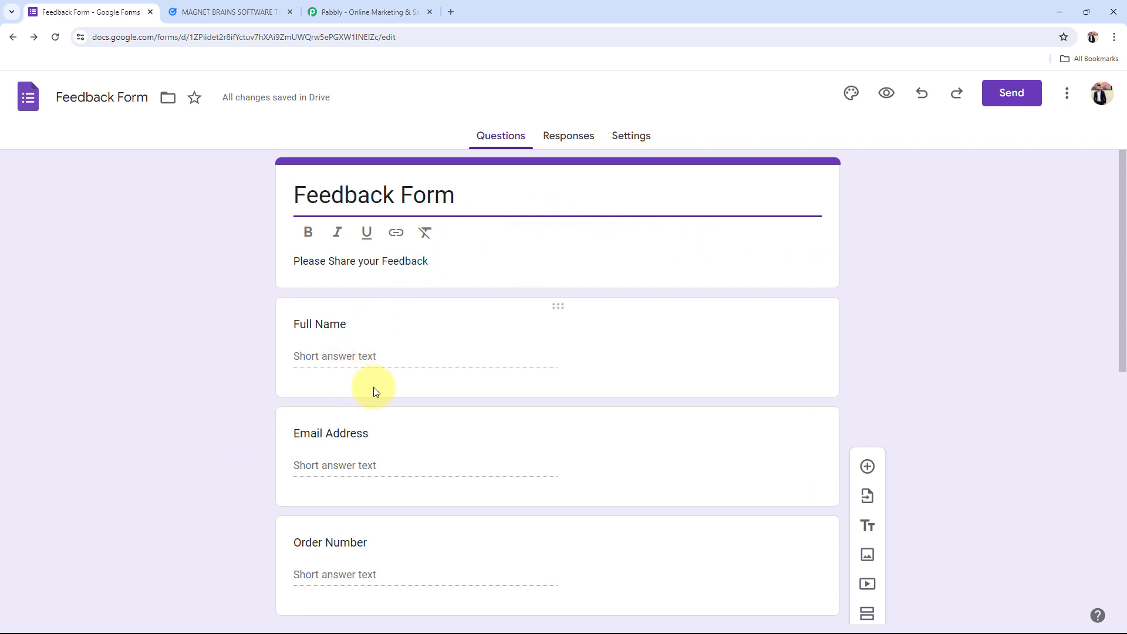
Review the questions in the Feedback Form, from Full Name through the feedback fields
left_click(227, 11)
left_click(103, 6)
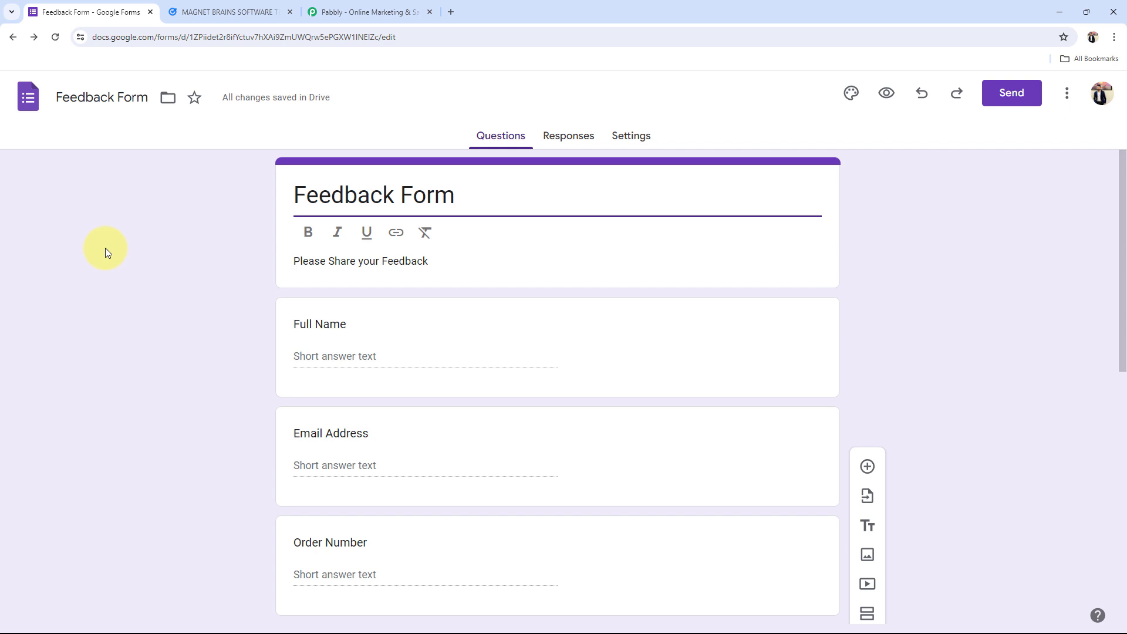
scroll(353, 323, "down", 4)
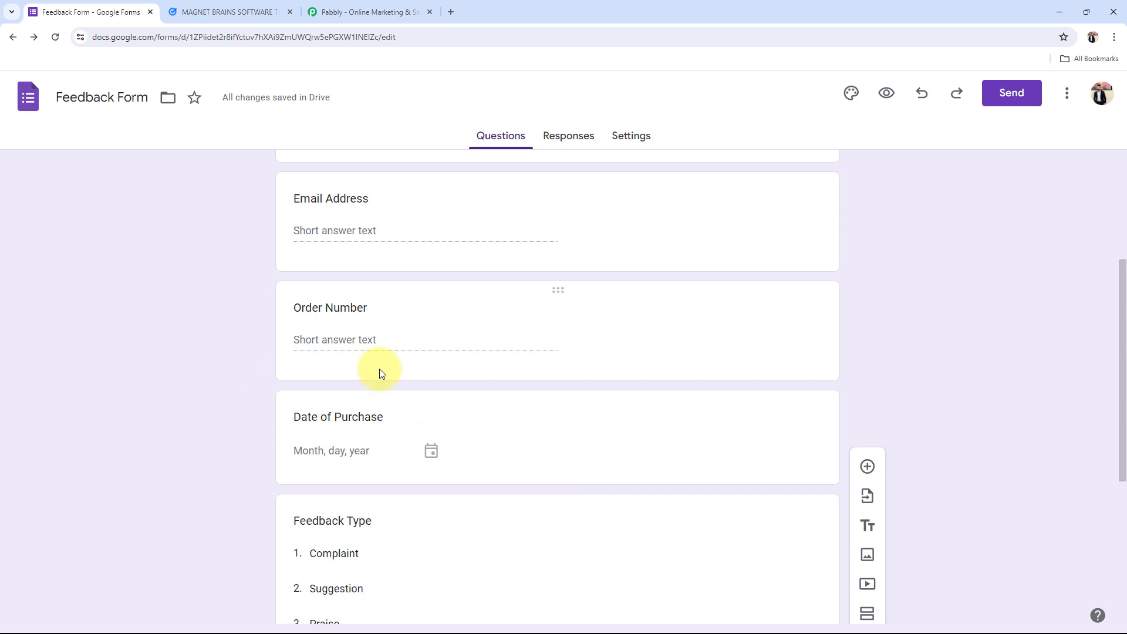
scroll(370, 376, "down", 5)
scroll(363, 384, "up", 8)
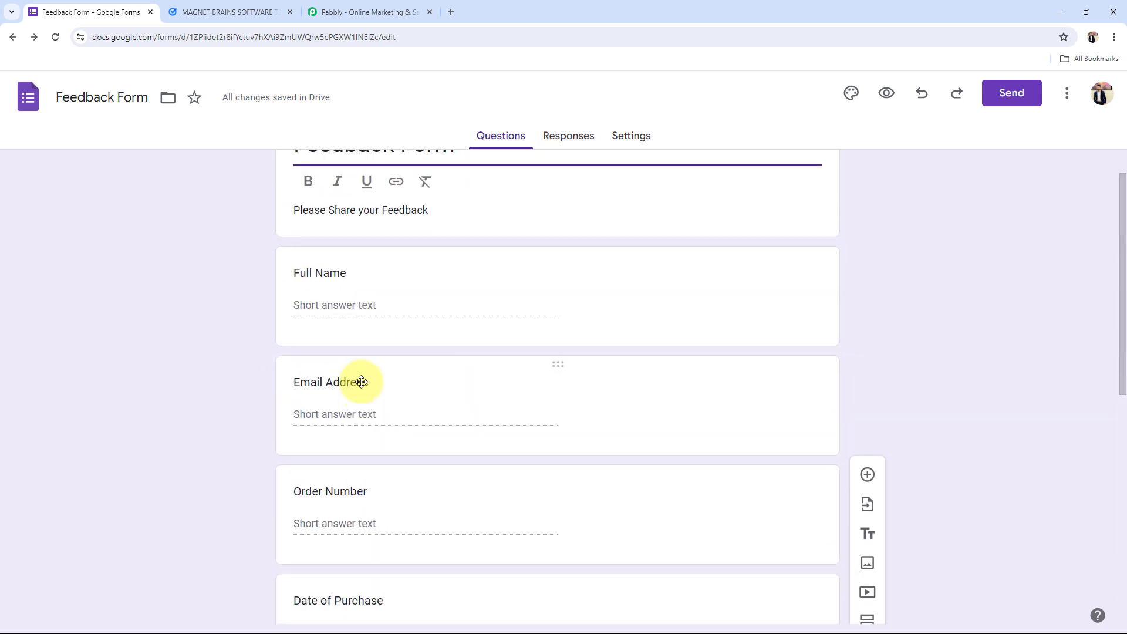
scroll(362, 382, "up", 1)
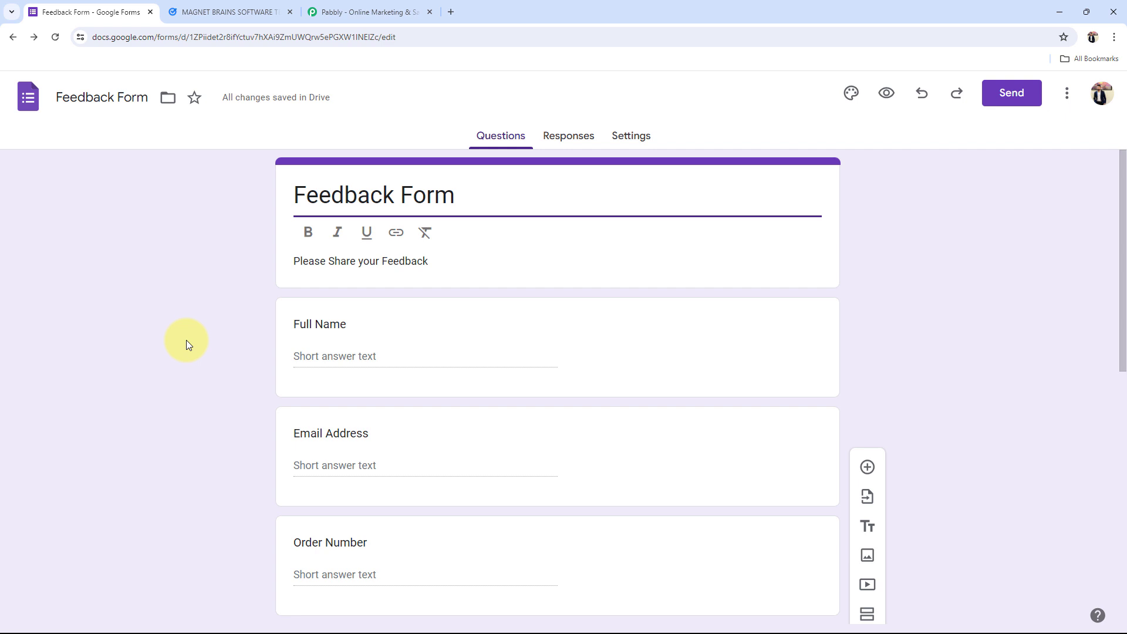
Switch to Google Tasks and examine the title, description and due date of the "Feedback of Test" task
left_click(234, 11)
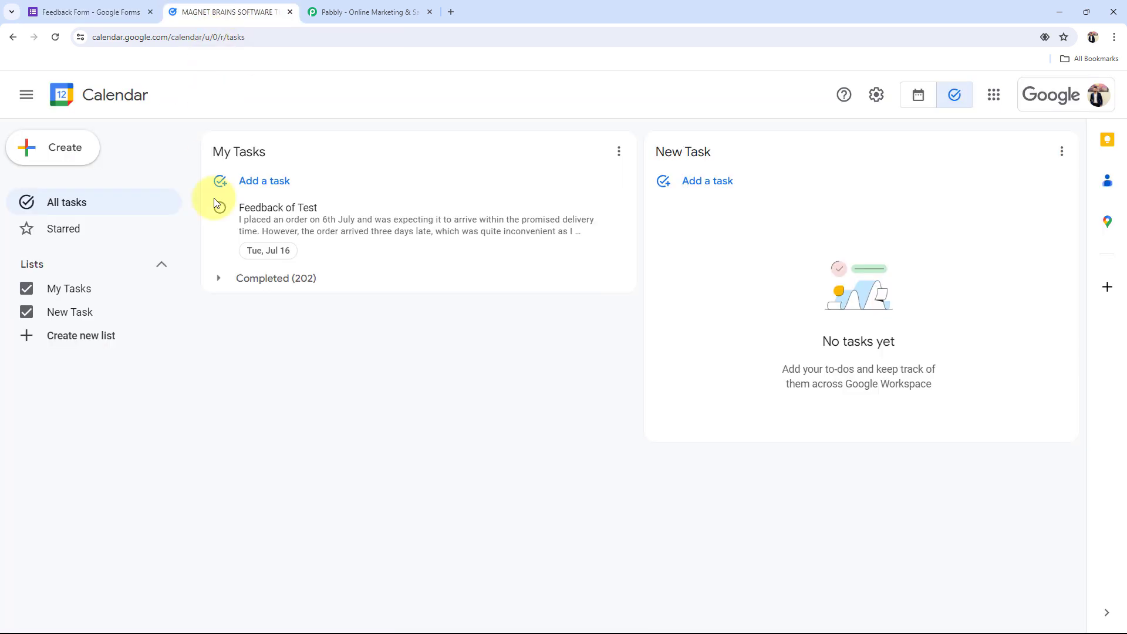
triple_click(326, 221)
left_click(343, 346)
left_click_drag(483, 232, 320, 209)
double_click(307, 208)
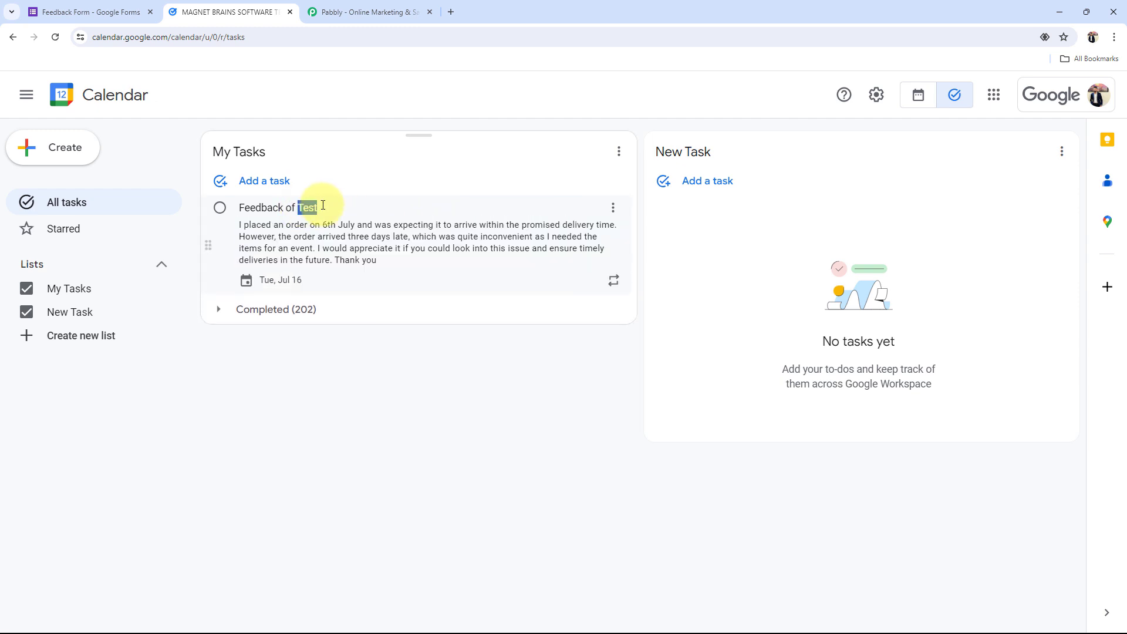
left_click(320, 164)
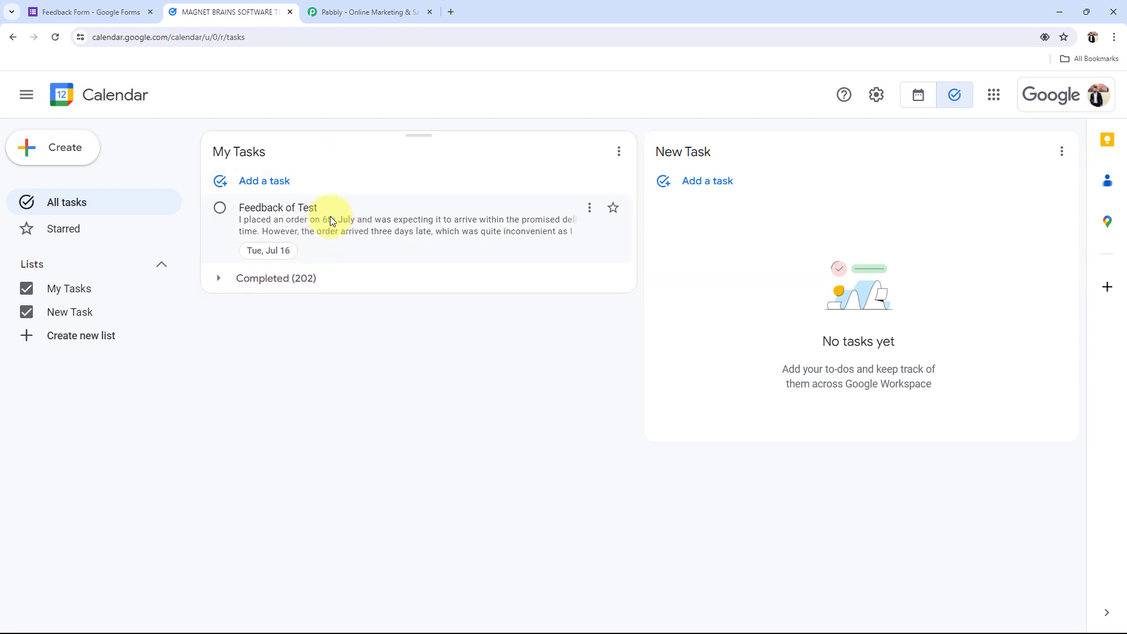
left_click(394, 231)
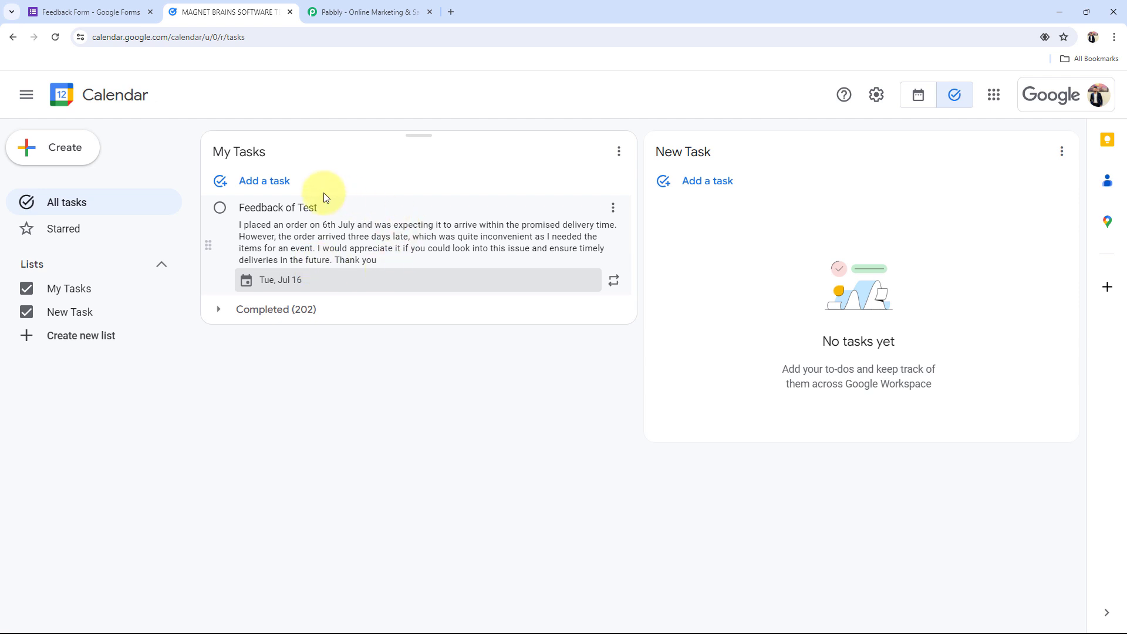
Compare the Feedback Form's questions with the task in the My Tasks list and glance at the Pabbly website
left_click(82, 11)
scroll(365, 390, "down", 8)
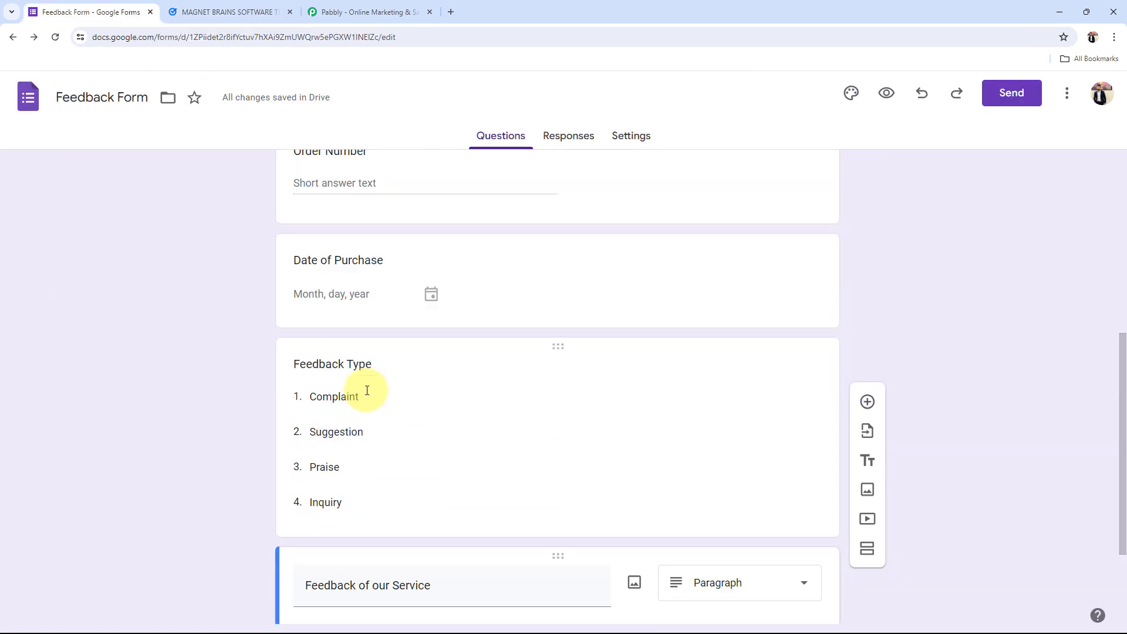
scroll(365, 390, "up", 7)
left_click(194, 8)
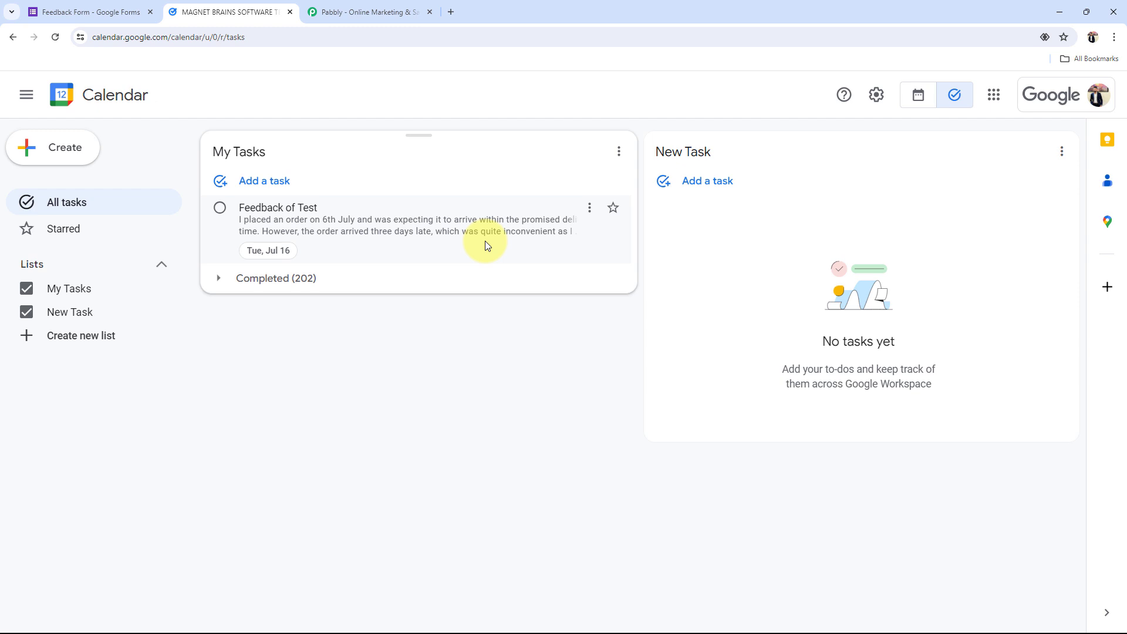
left_click(411, 11)
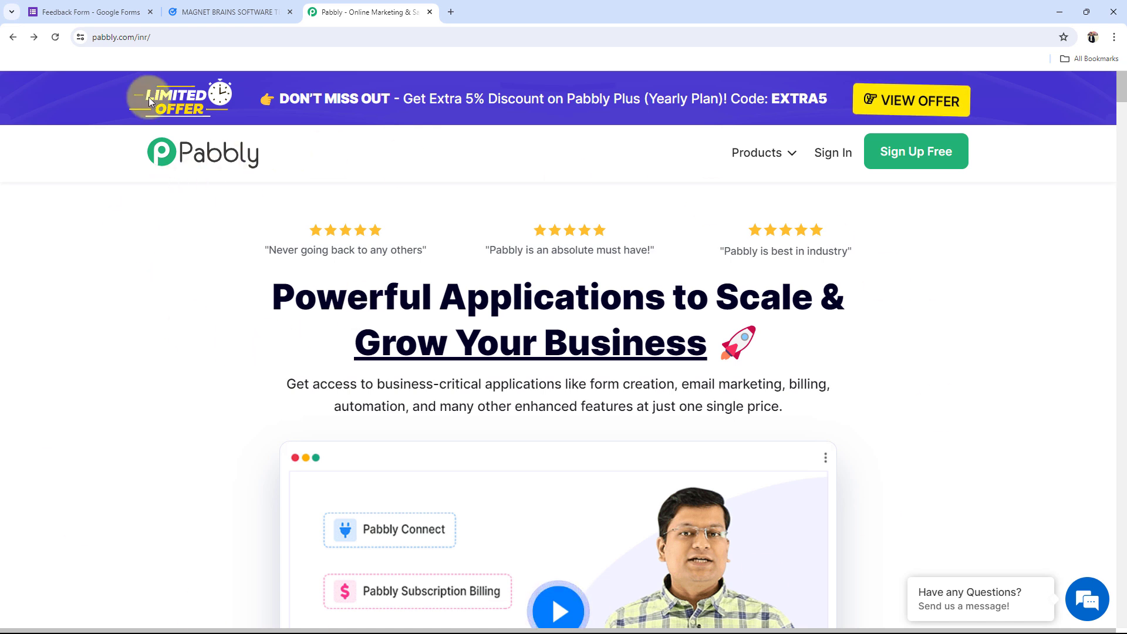
left_click(100, 10)
left_click(236, 10)
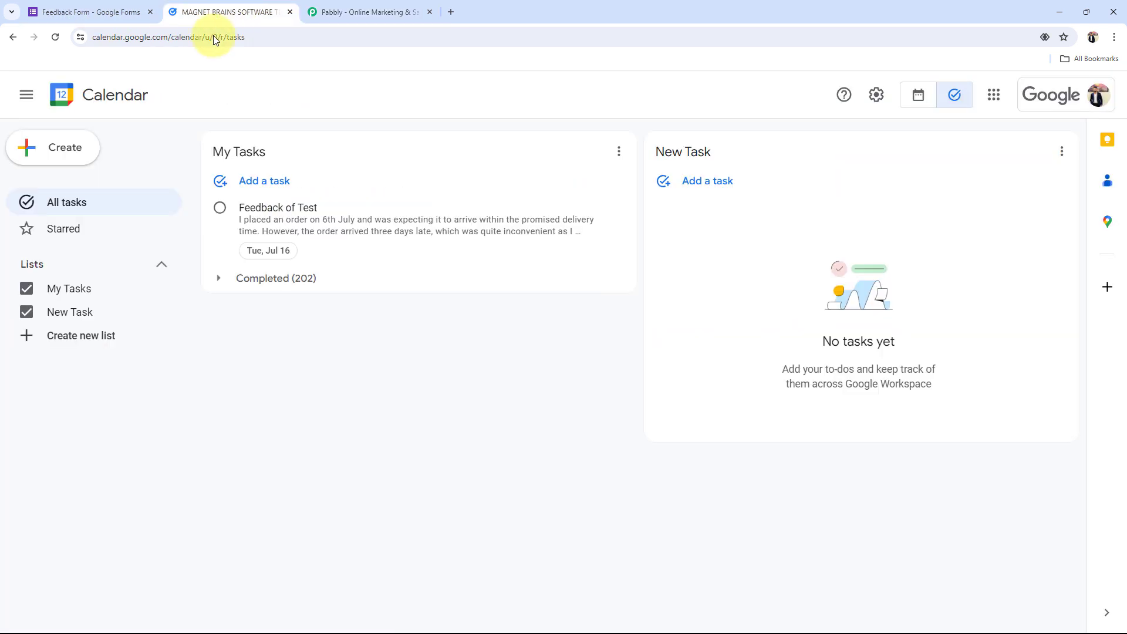
Switch to the Pabbly website, sign in and open the Pabbly Connect dashboard
left_click(341, 11)
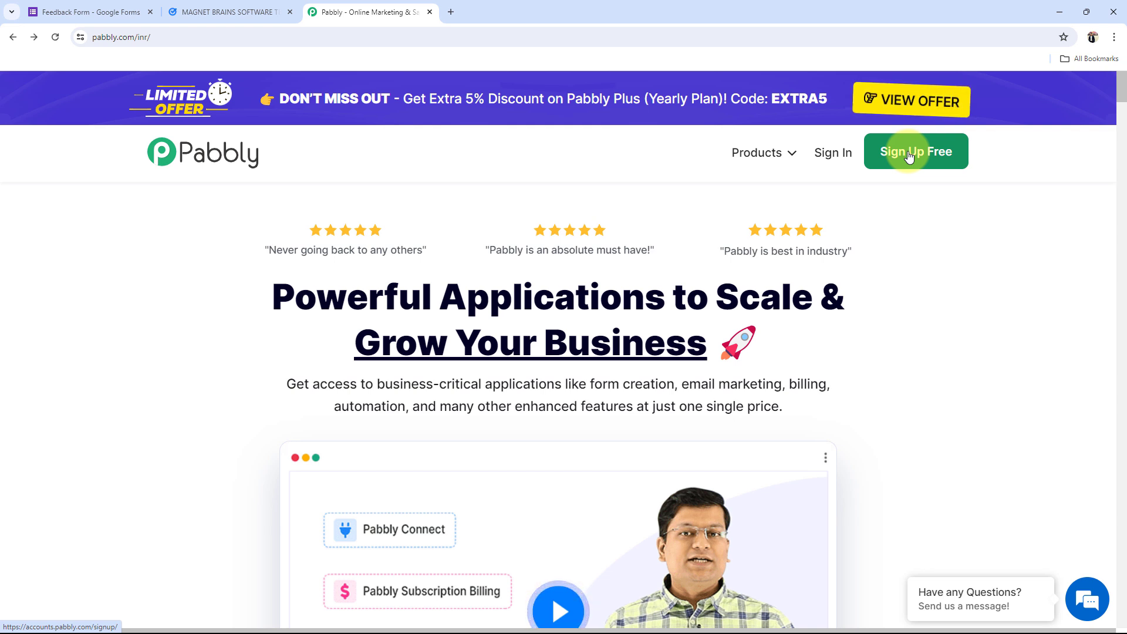
left_click(844, 150)
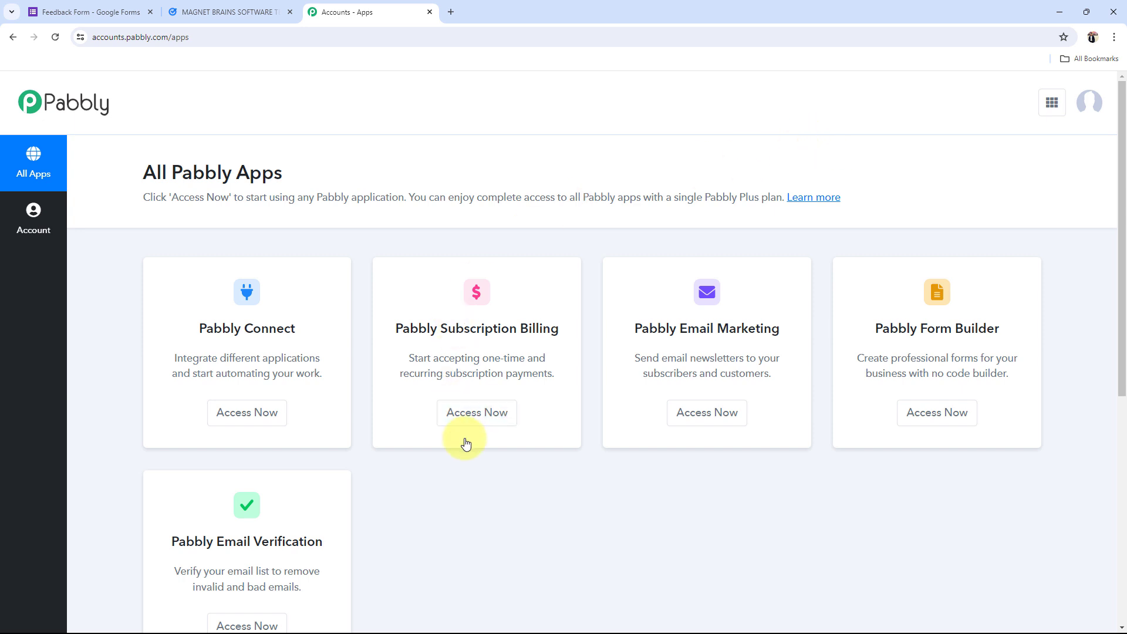
left_click_drag(187, 328, 295, 322)
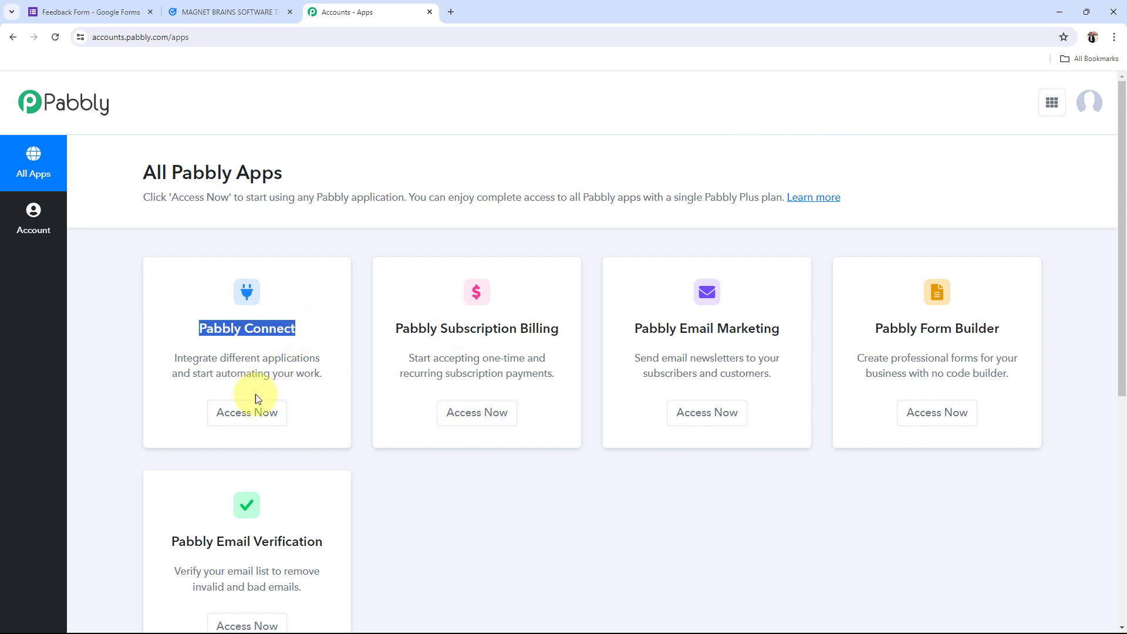
left_click(232, 404)
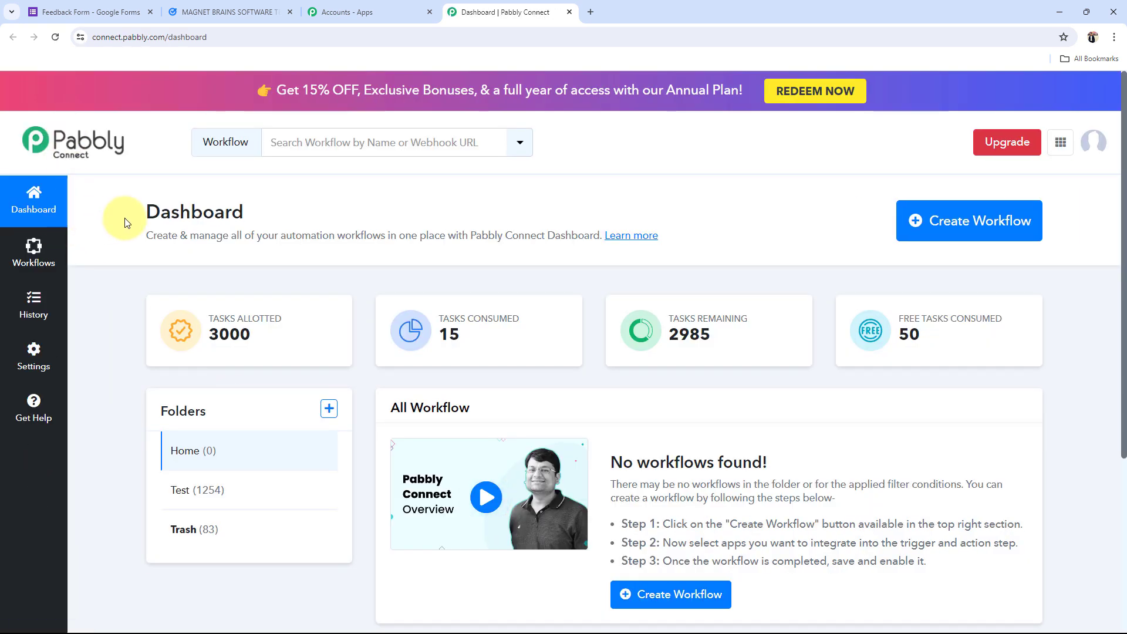
left_click_drag(125, 223, 348, 213)
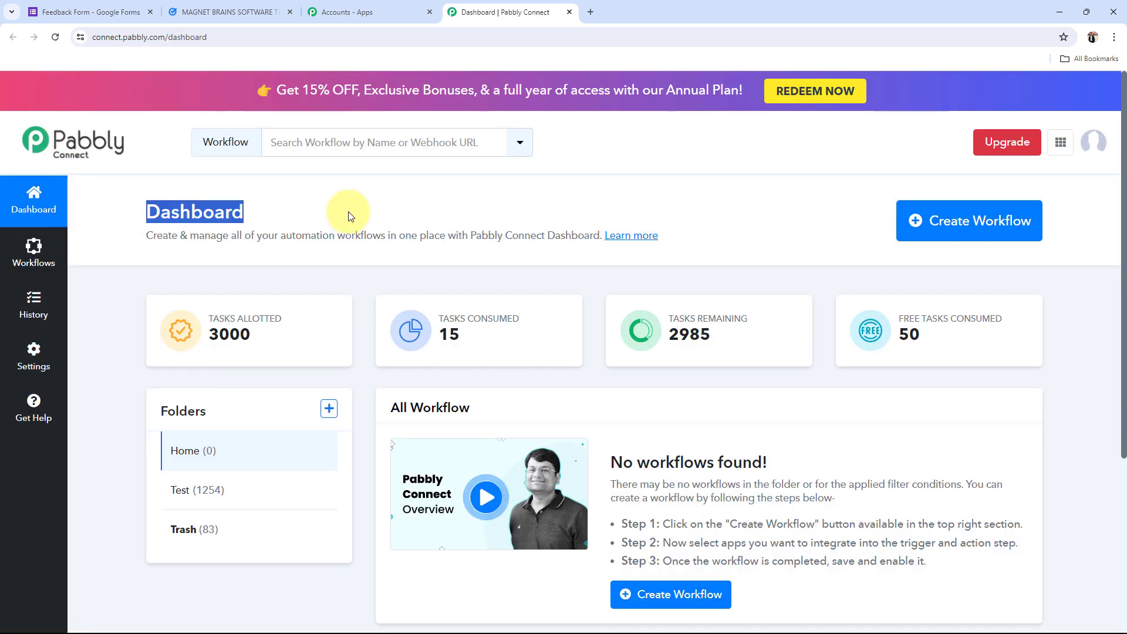
left_click(260, 235)
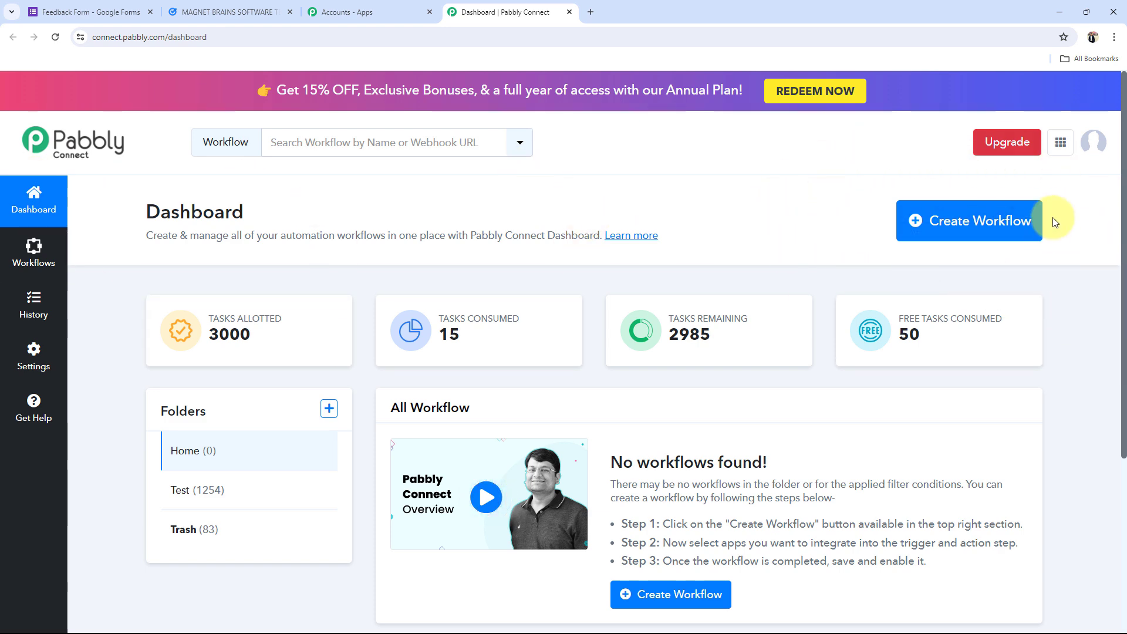
Create a workflow named "Create Google Tasks from New Google Forms Responses" in the Home folder and collapse its trigger step
left_click(1021, 238)
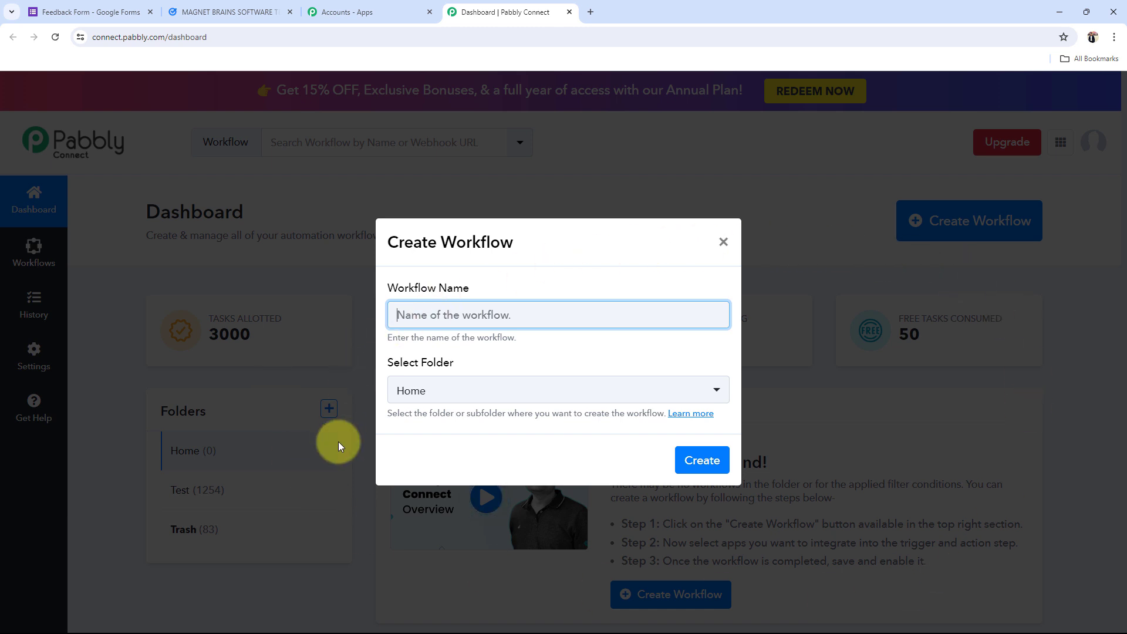
type("Create Google Tasks from New Google Forms Responses")
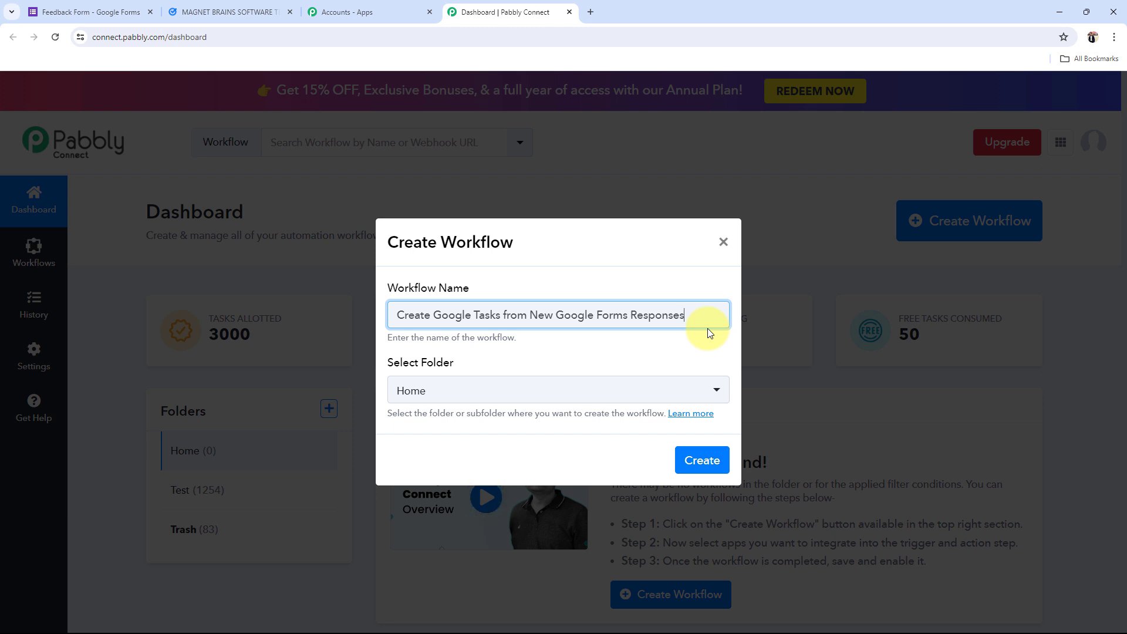
left_click(433, 405)
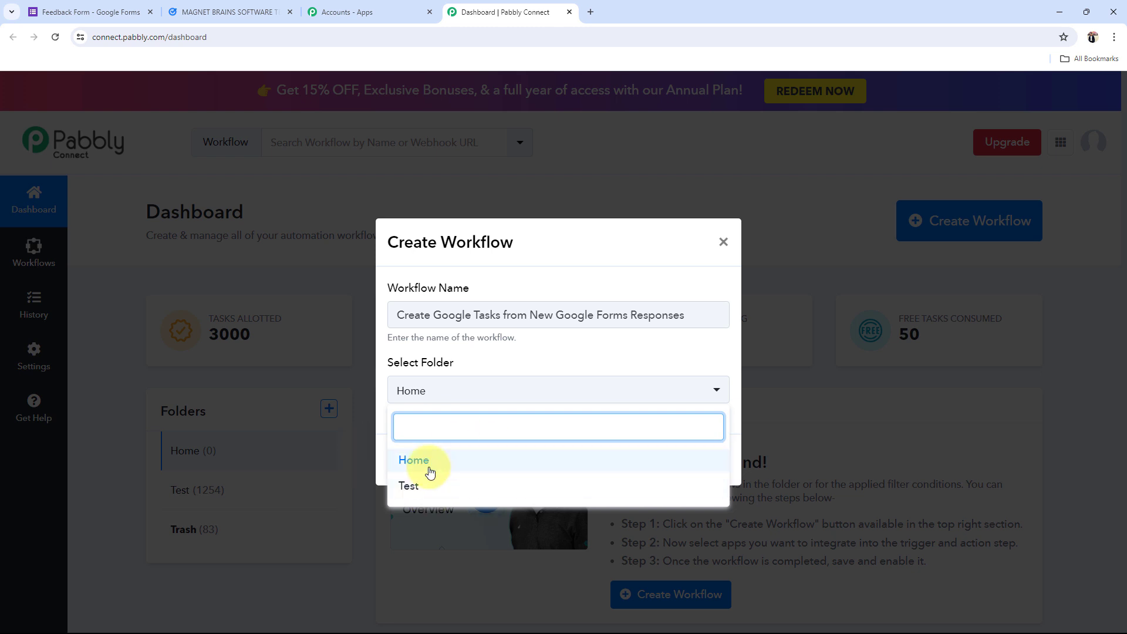
left_click(431, 472)
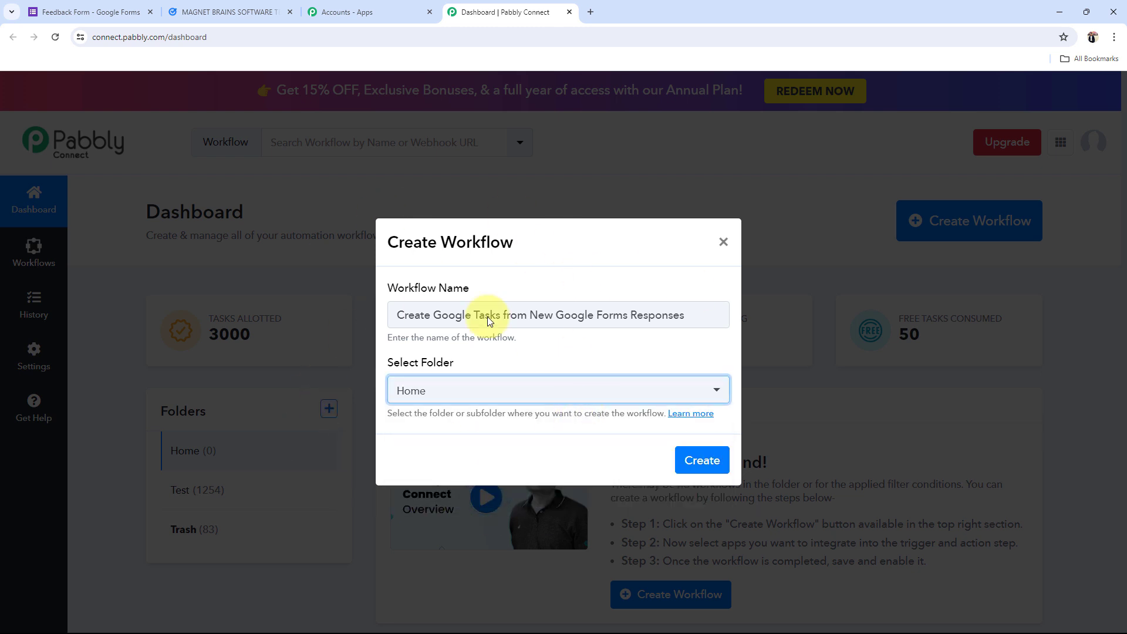
left_click(699, 460)
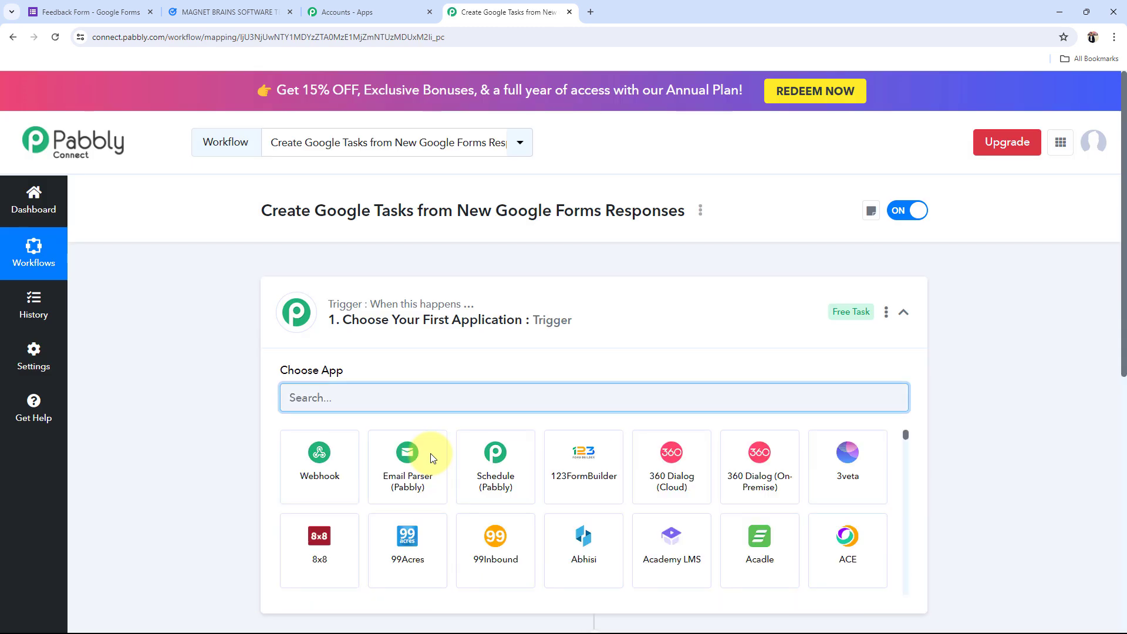
left_click(660, 329)
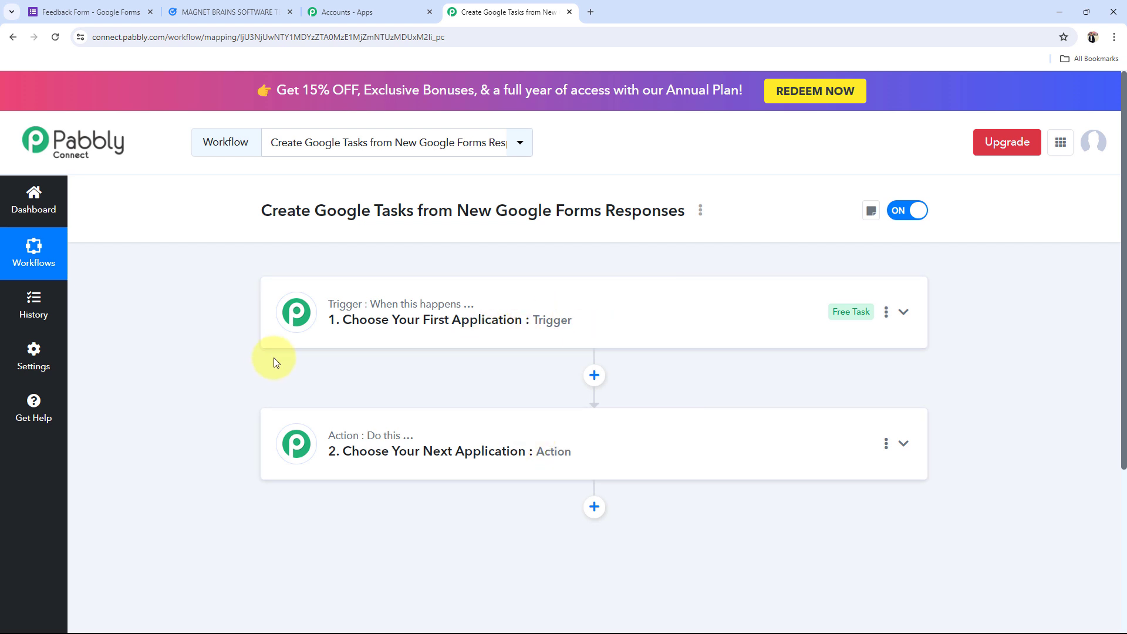
mouse_move(359, 436)
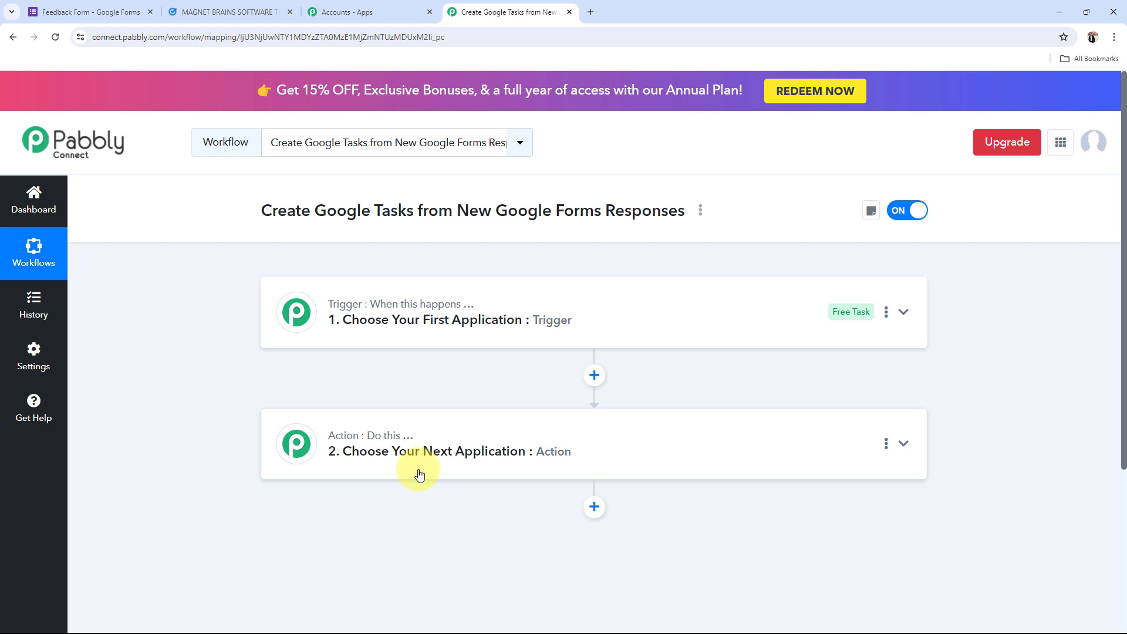
Look over the Feedback Form as the trigger source and the Google Tasks lists as the action target
left_click(128, 12)
scroll(301, 453, "up", 3)
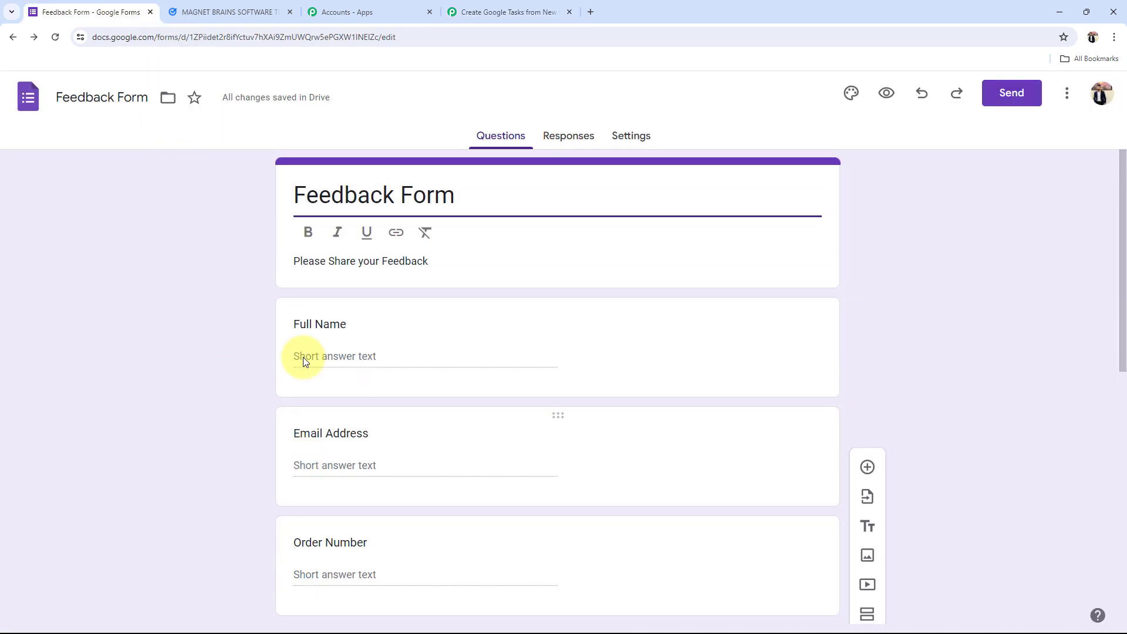
left_click(226, 12)
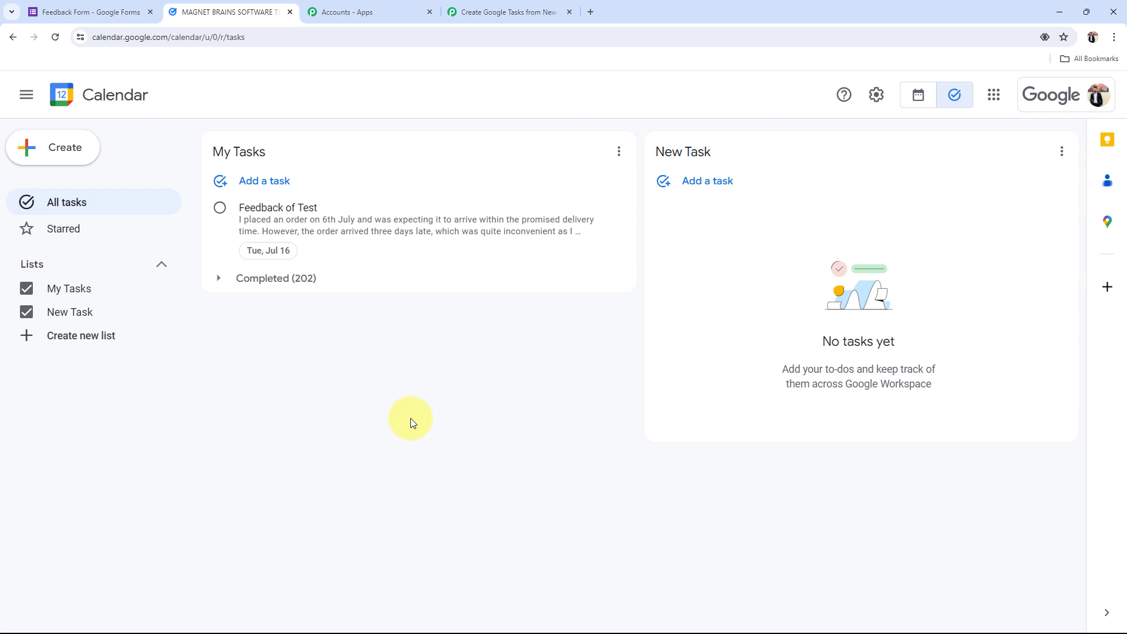
Return to the Feedback Form and review all its questions down to "Feedback of our Service"
left_click(88, 12)
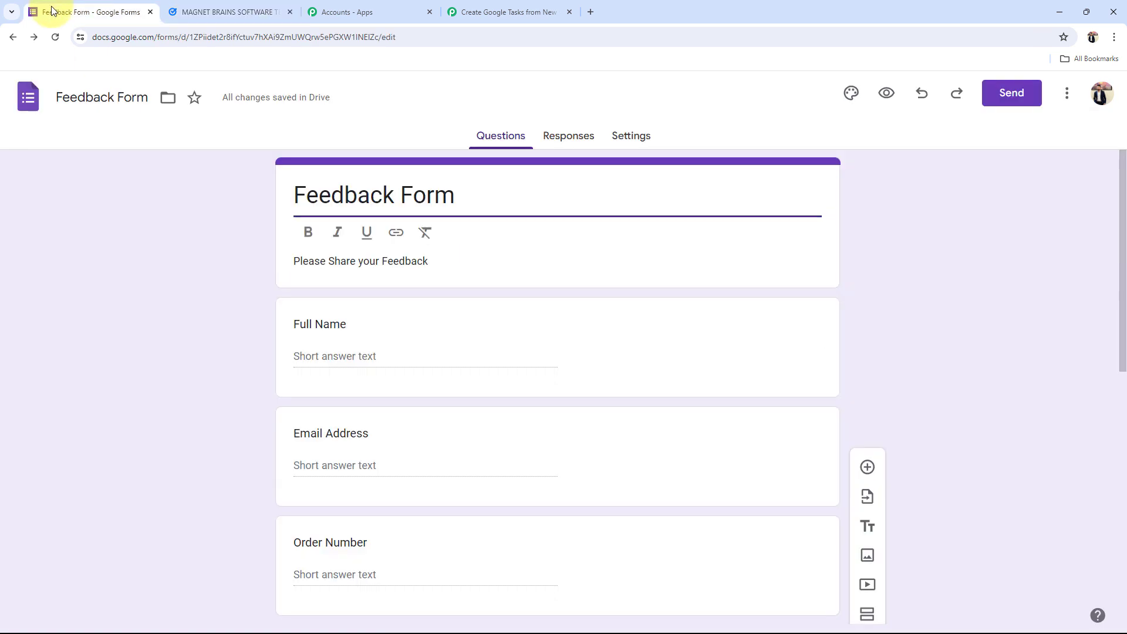
scroll(279, 482, "down", 7)
scroll(277, 482, "down", 1)
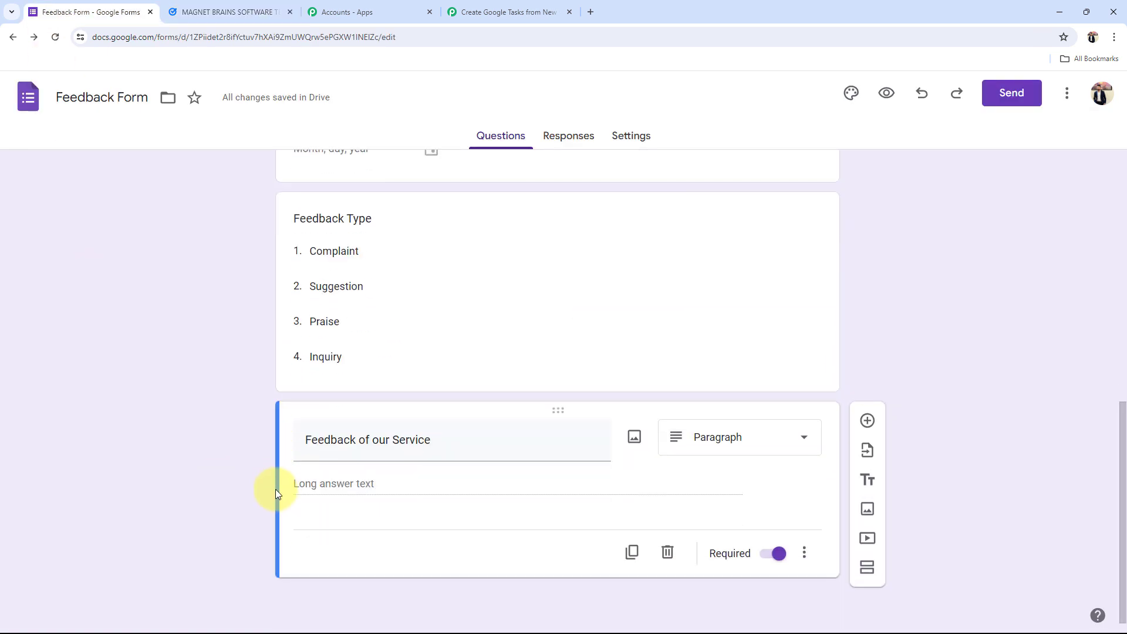
scroll(277, 491, "up", 6)
scroll(276, 494, "up", 2)
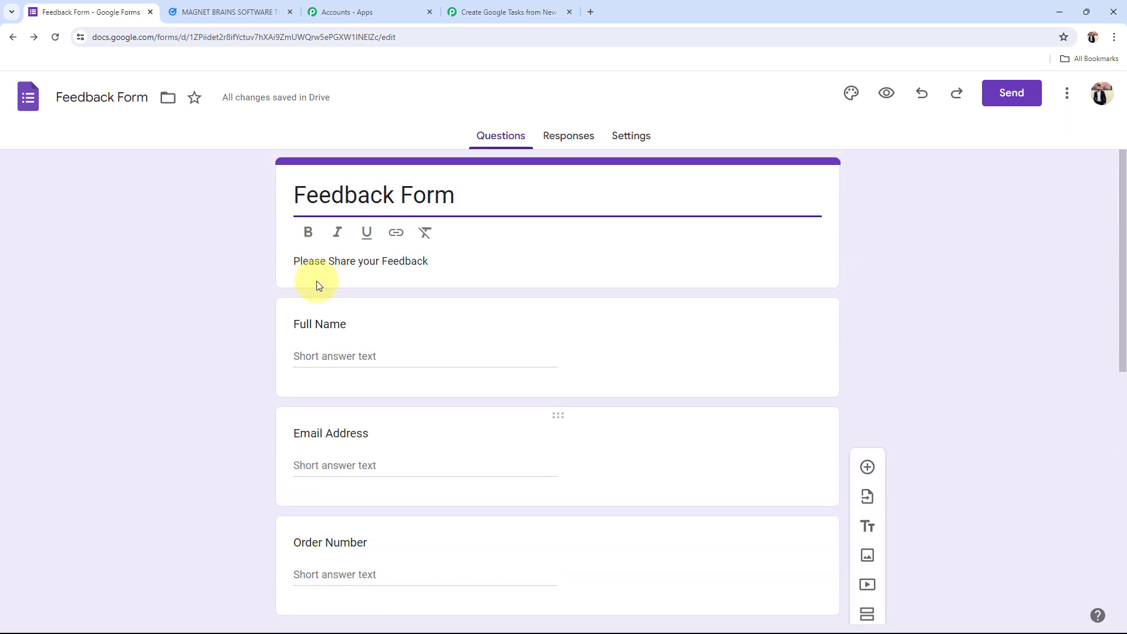
scroll(196, 287, "down", 3)
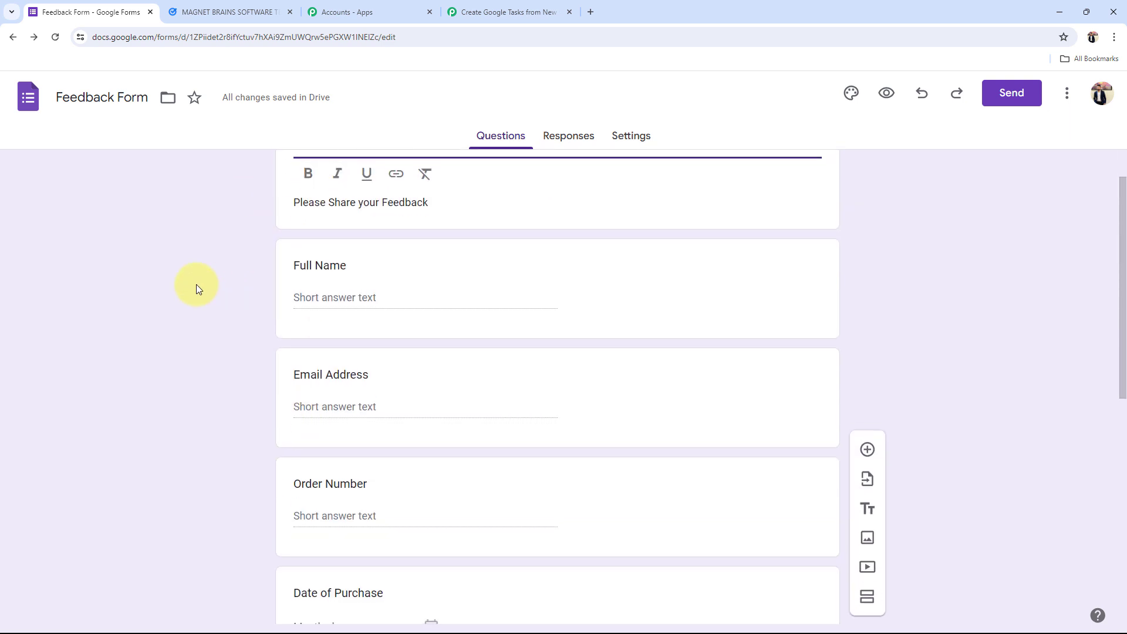
scroll(201, 289, "down", 1)
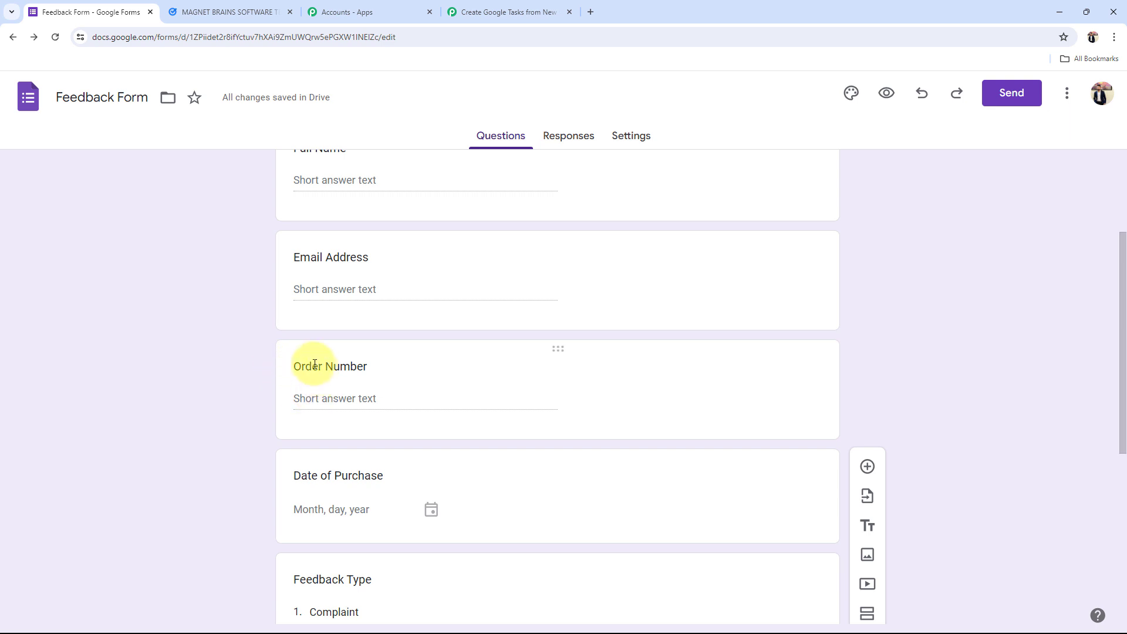
scroll(71, 435, "down", 3)
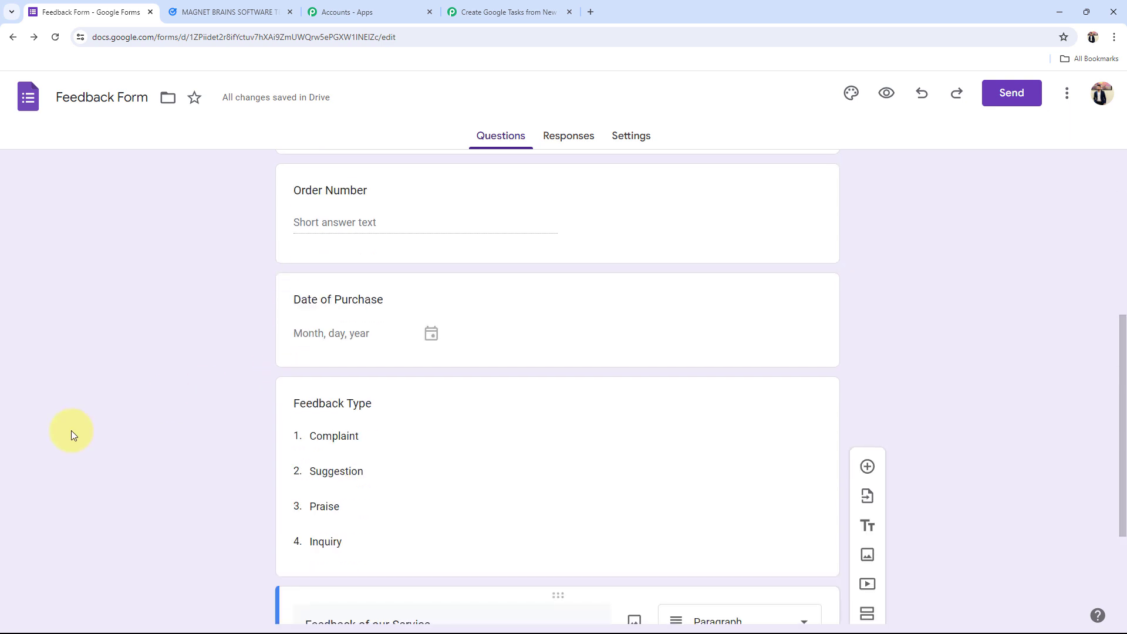
scroll(72, 435, "down", 2)
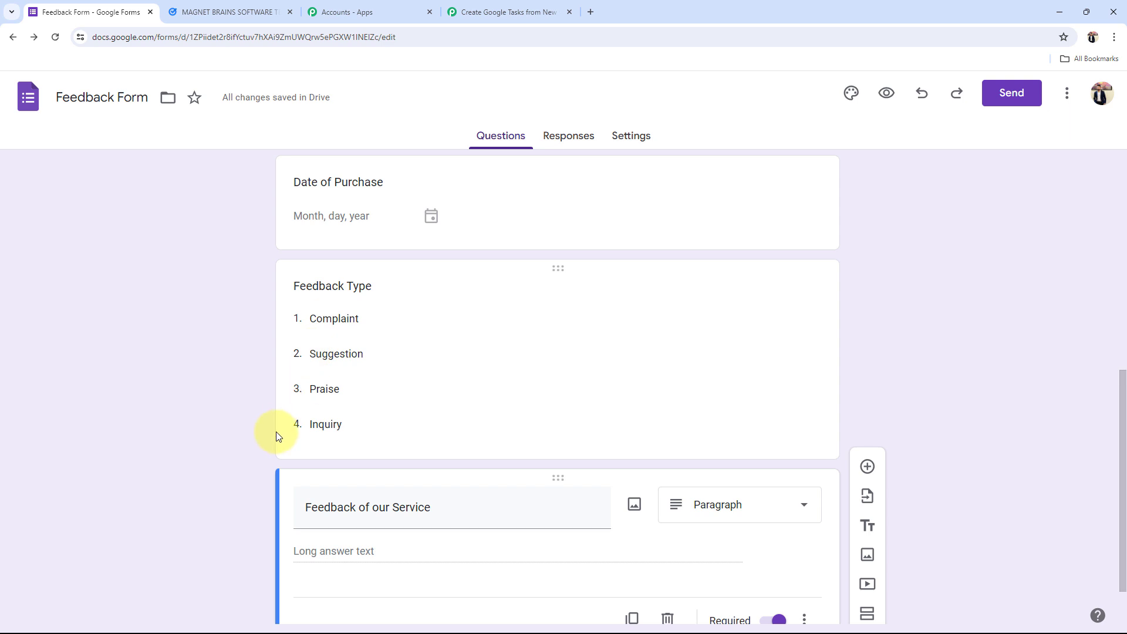
scroll(278, 437, "down", 2)
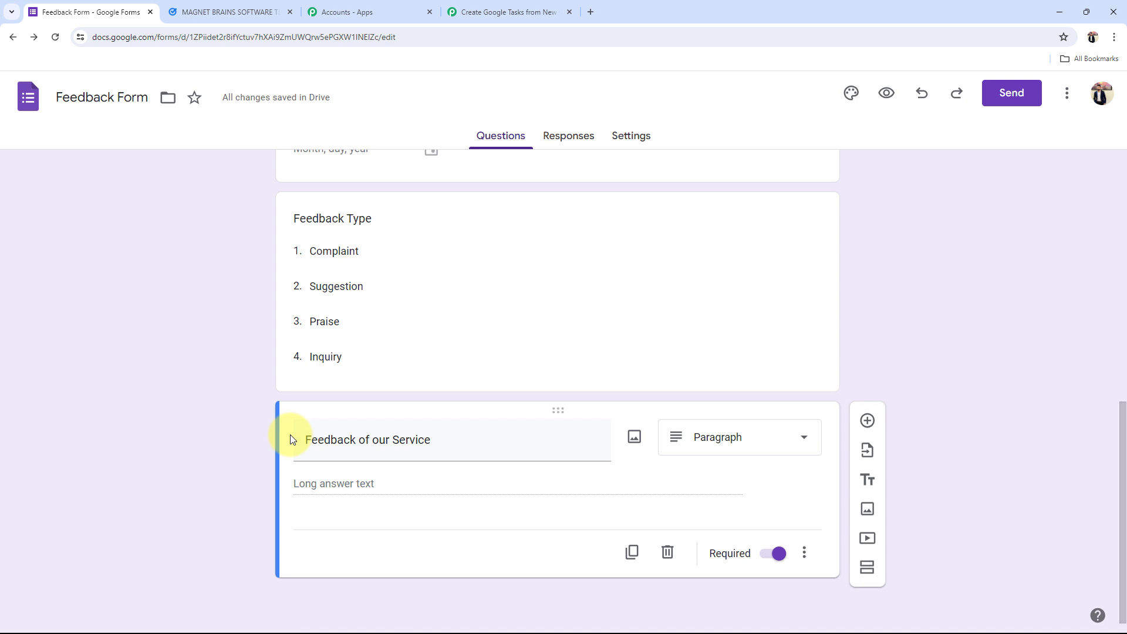
Return to the Pabbly Connect workflow, set the trigger to Google Forms with the New Response Received event, and collapse the trigger step
scroll(290, 438, "up", 8)
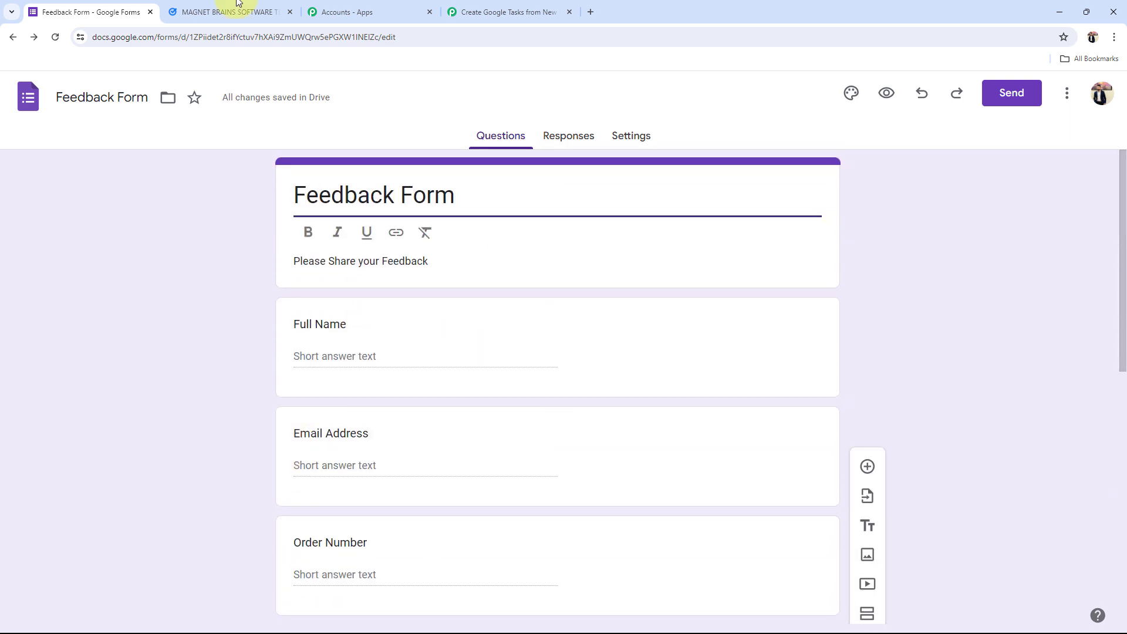
left_click(497, 12)
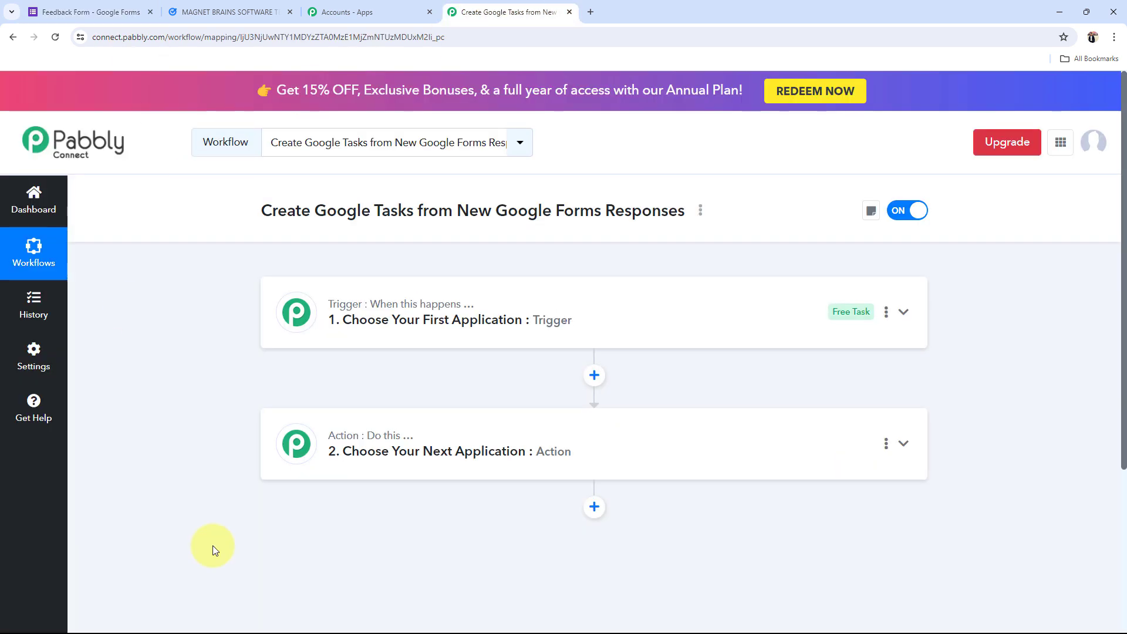
left_click(370, 315)
type("G")
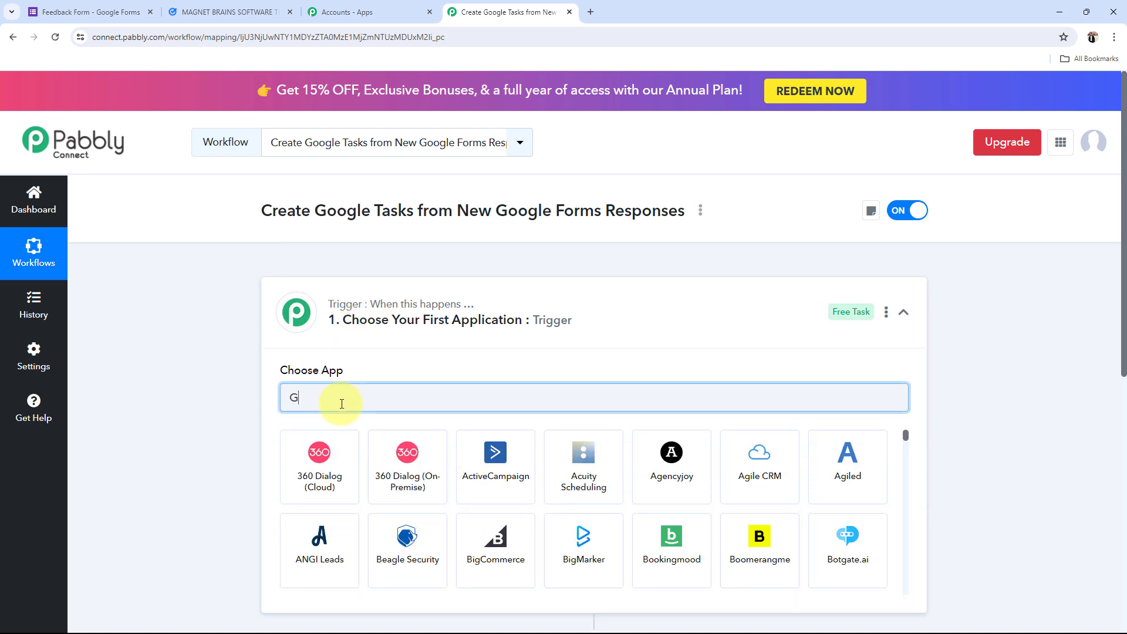
type("oogle")
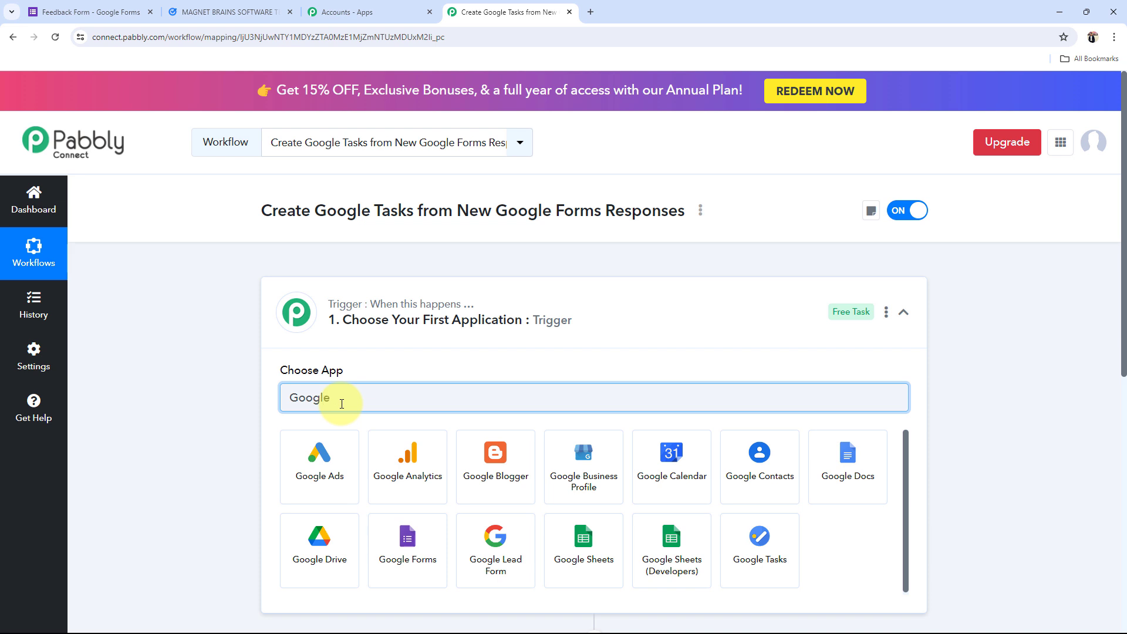
type(" Fro")
key("BackSpace")
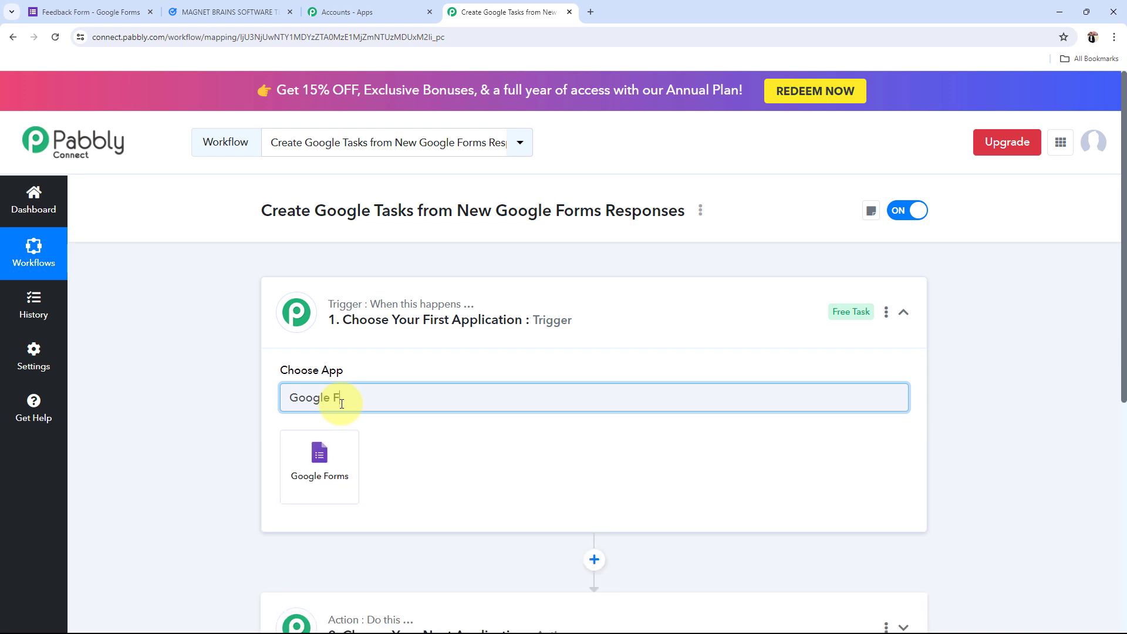
left_click(311, 469)
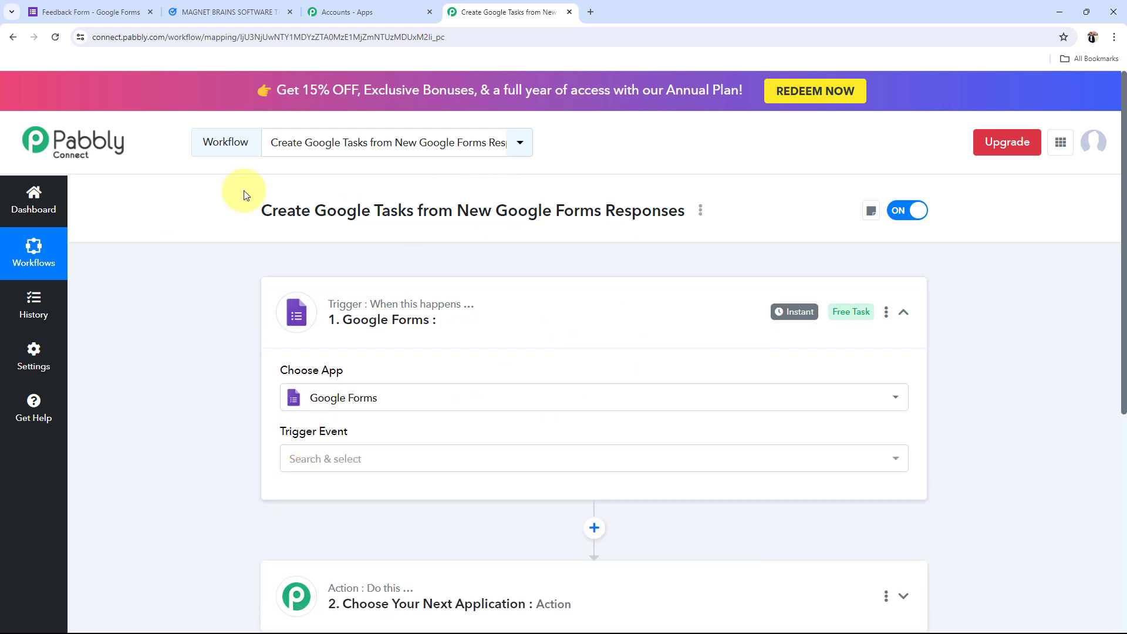
left_click(339, 463)
left_click(321, 527)
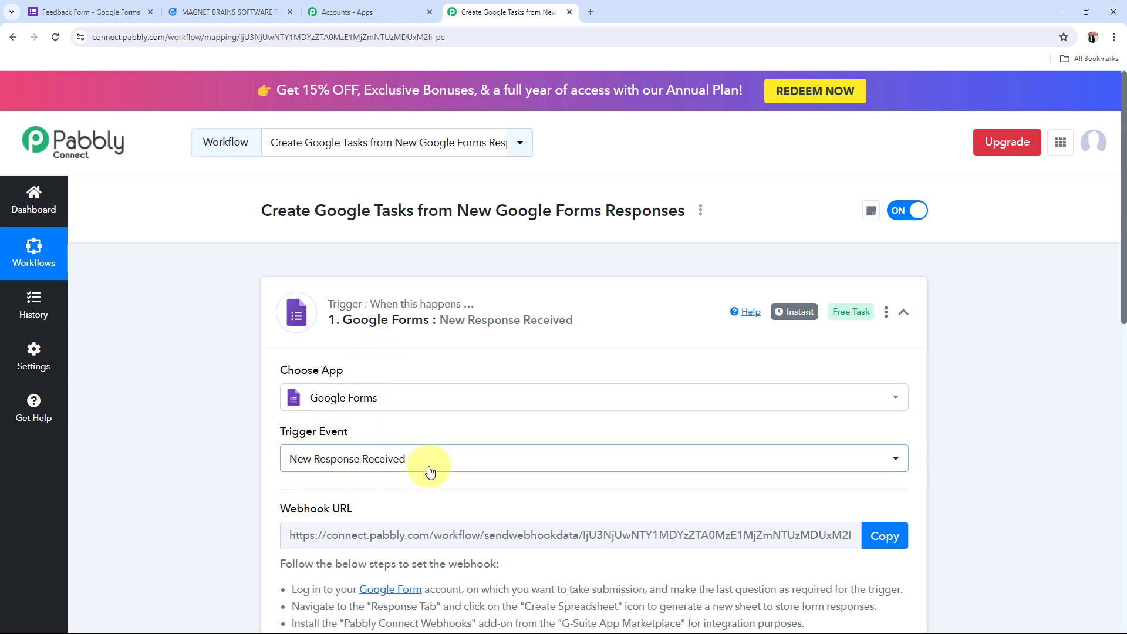
left_click(41, 10)
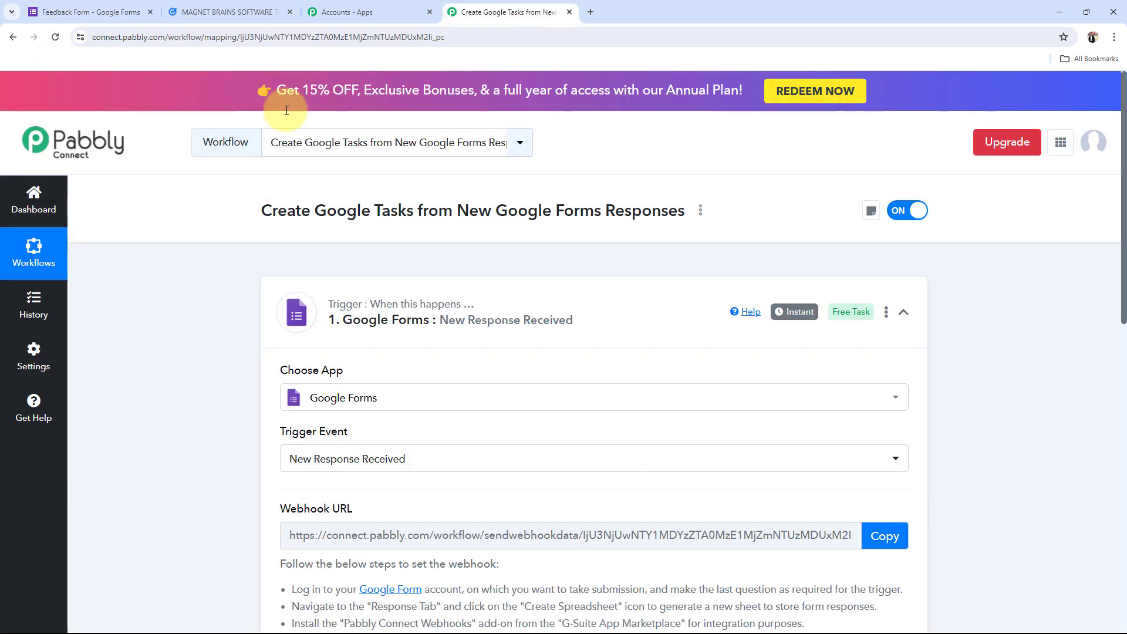
left_click(505, 12)
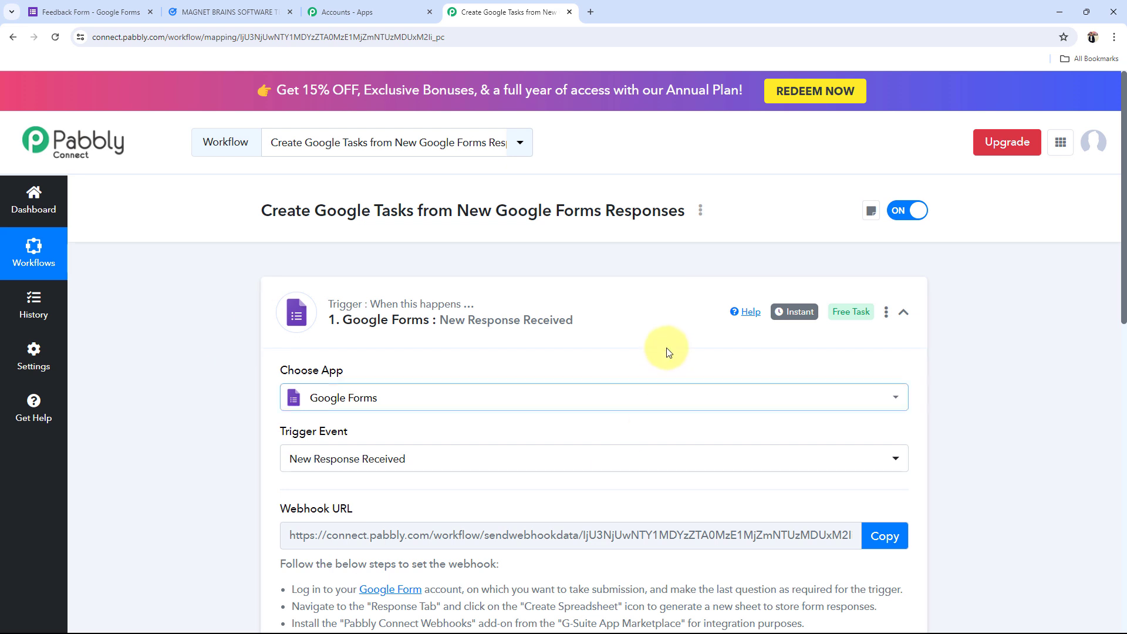
left_click(663, 302)
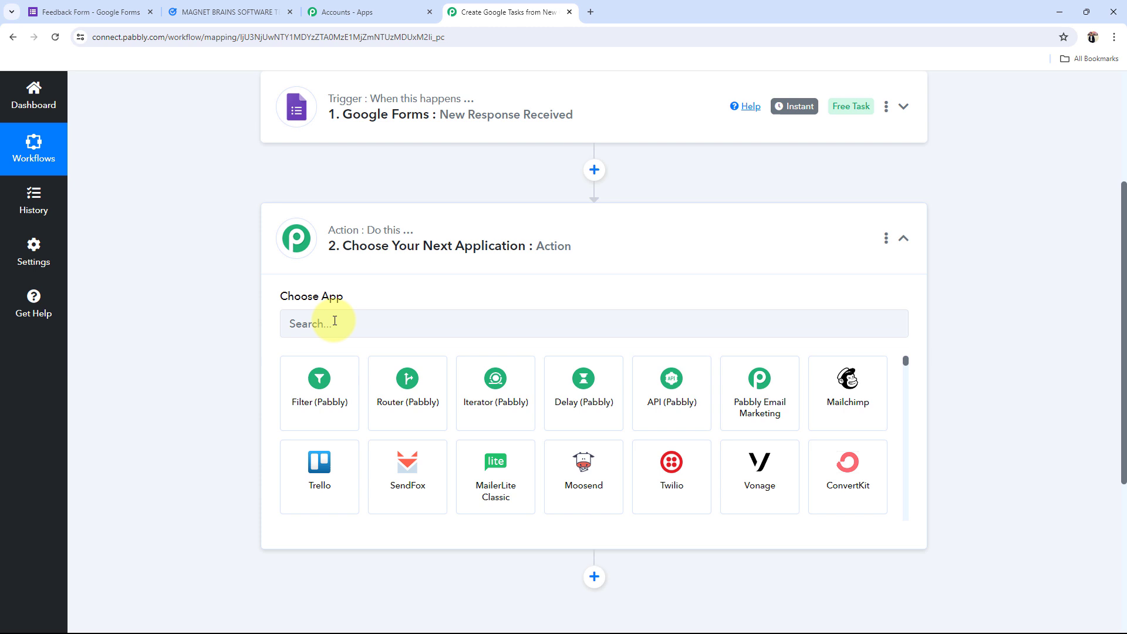
Set the action step to Google Tasks with the Create Task event and collapse it
left_click(335, 320)
type("G")
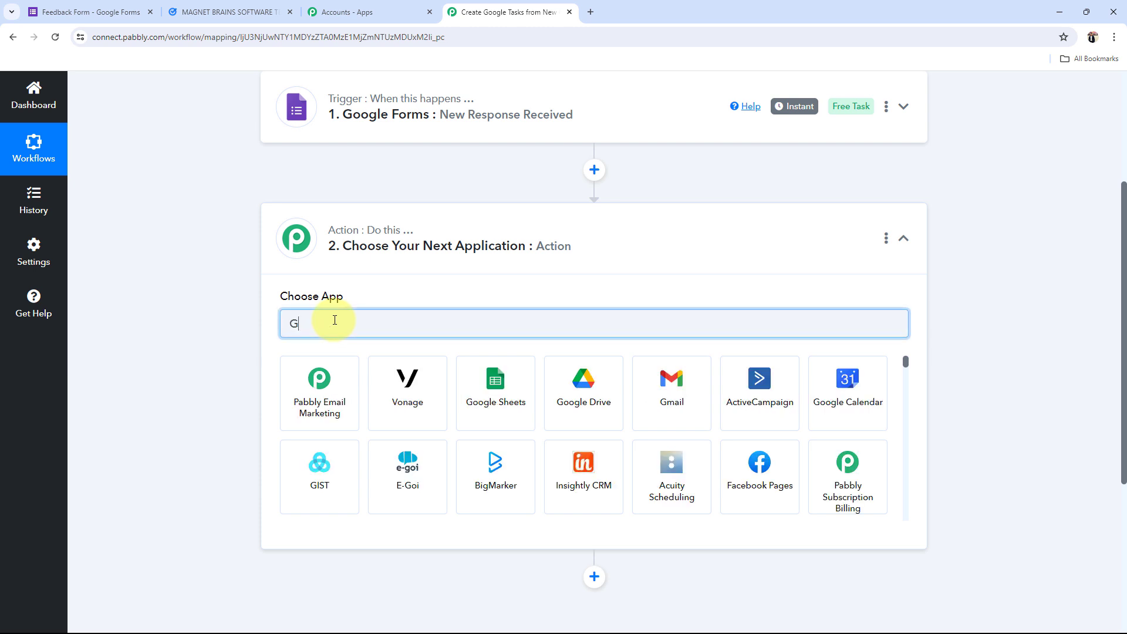
type("oogle T")
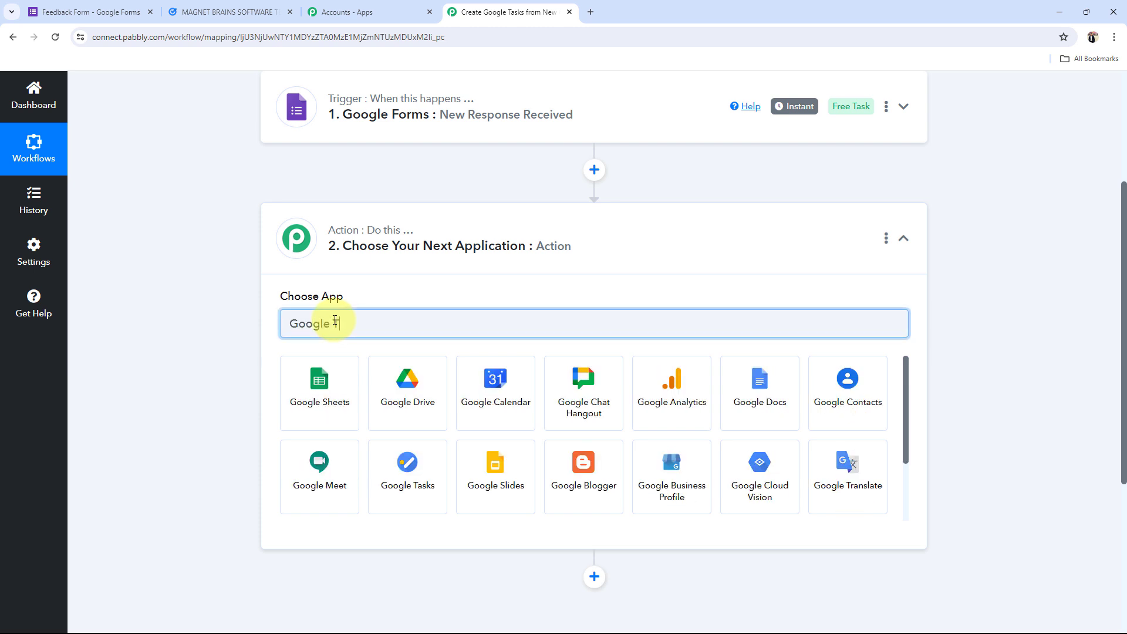
type("ask")
left_click(318, 400)
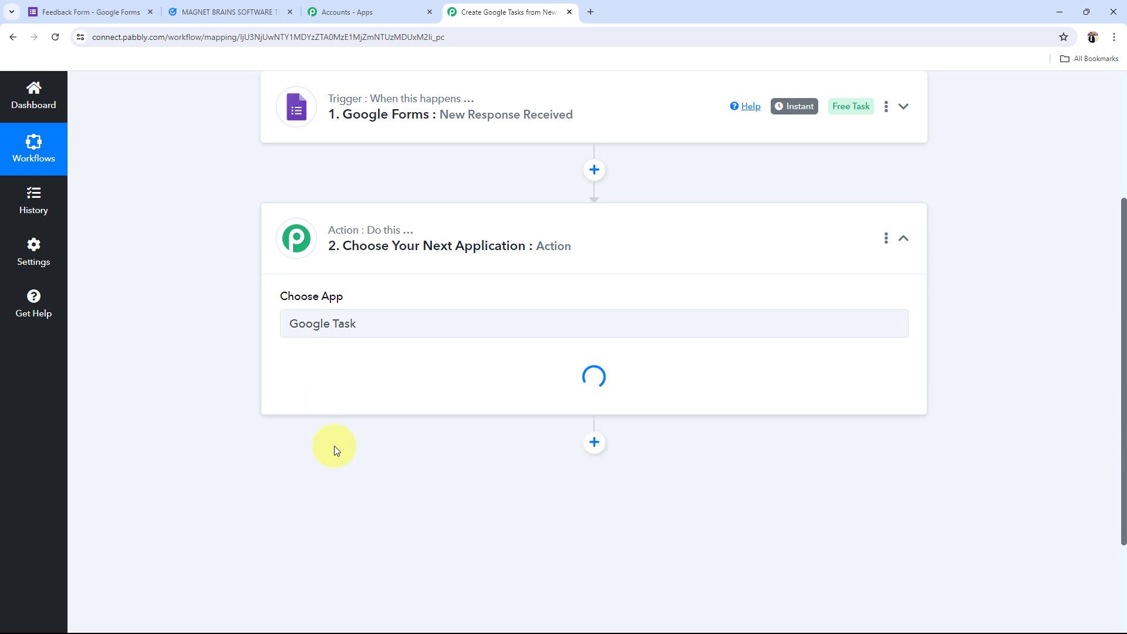
left_click(328, 391)
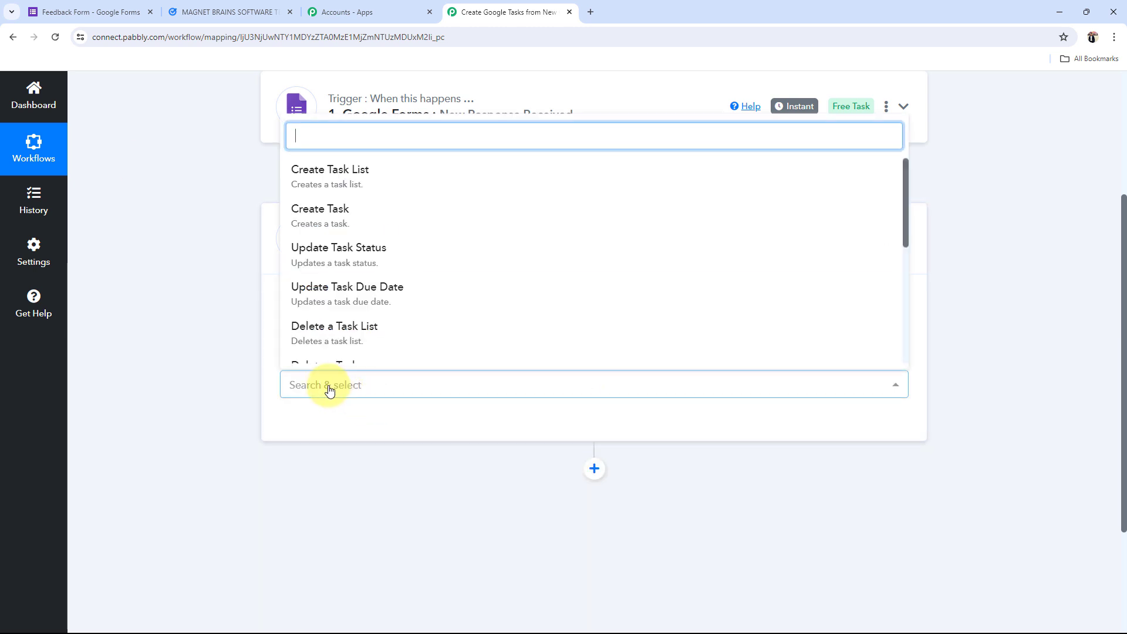
left_click(320, 222)
left_click(536, 241)
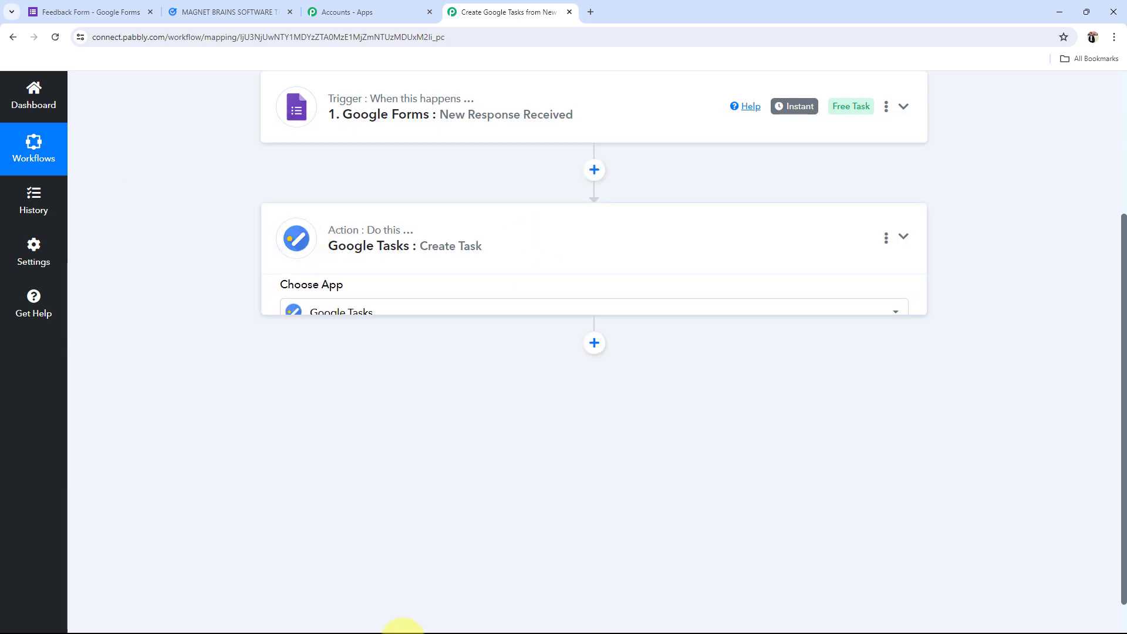
Reopen the Google Forms trigger and examine its webhook setup instructions, checking back on the Feedback Form and the Google Tasks lists
scroll(259, 333, "up", 4)
mouse_move(345, 313)
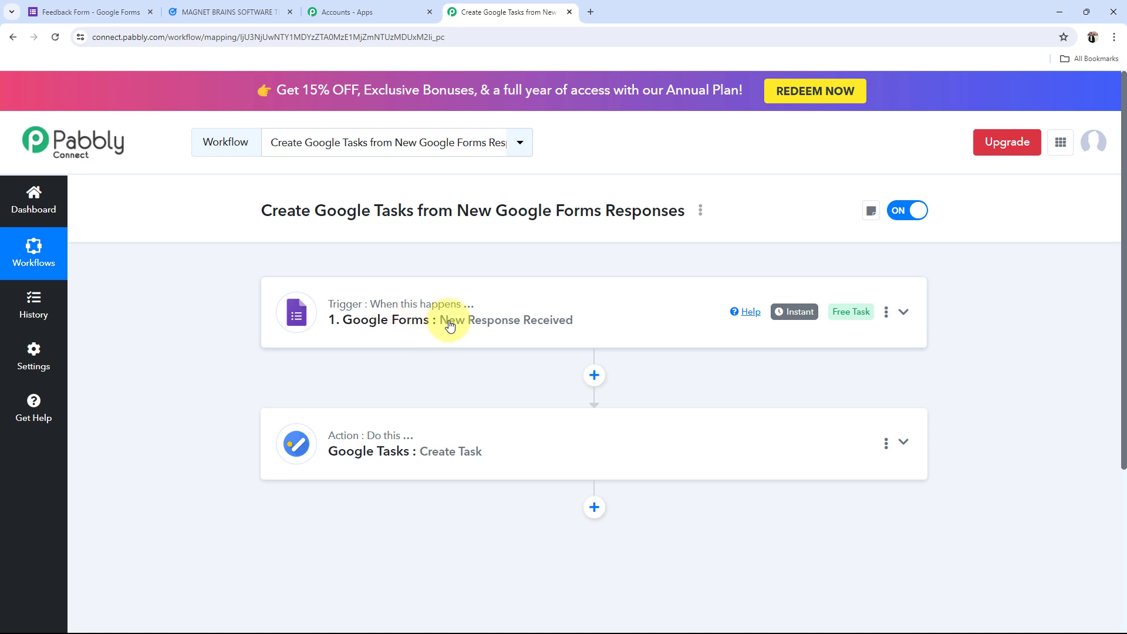
mouse_move(357, 442)
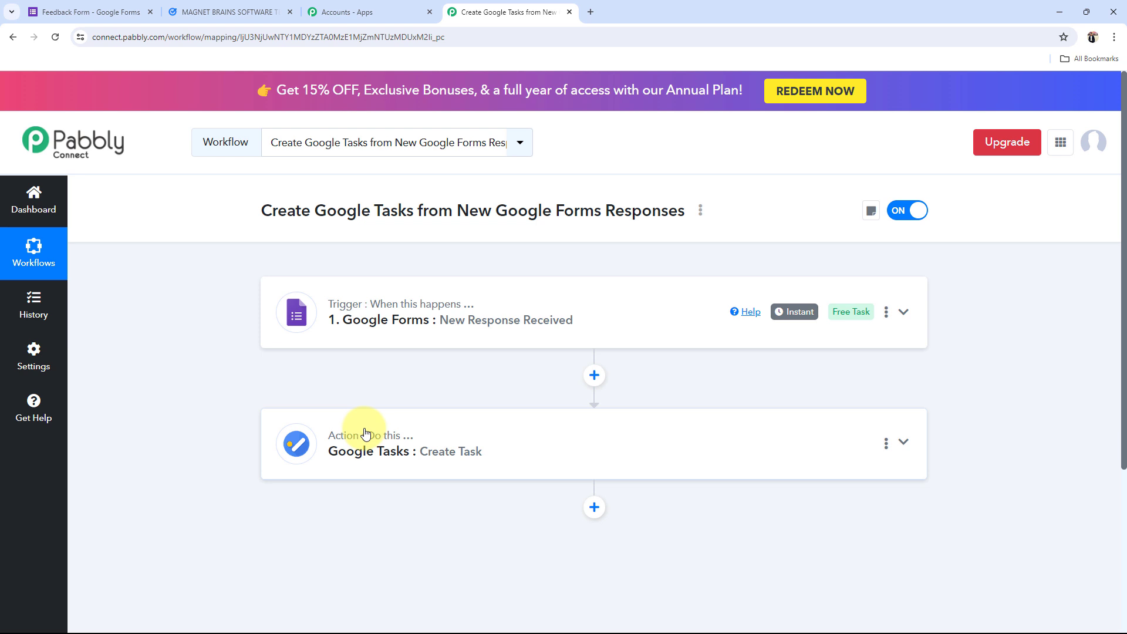
left_click(452, 307)
scroll(491, 423, "down", 5)
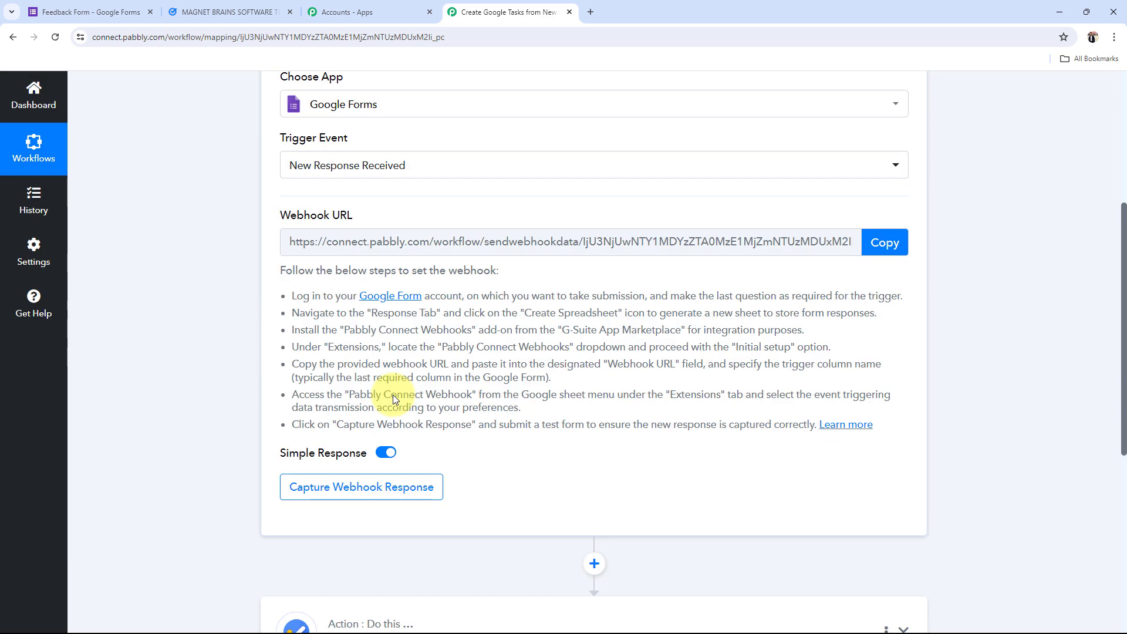
scroll(179, 436, "up", 2)
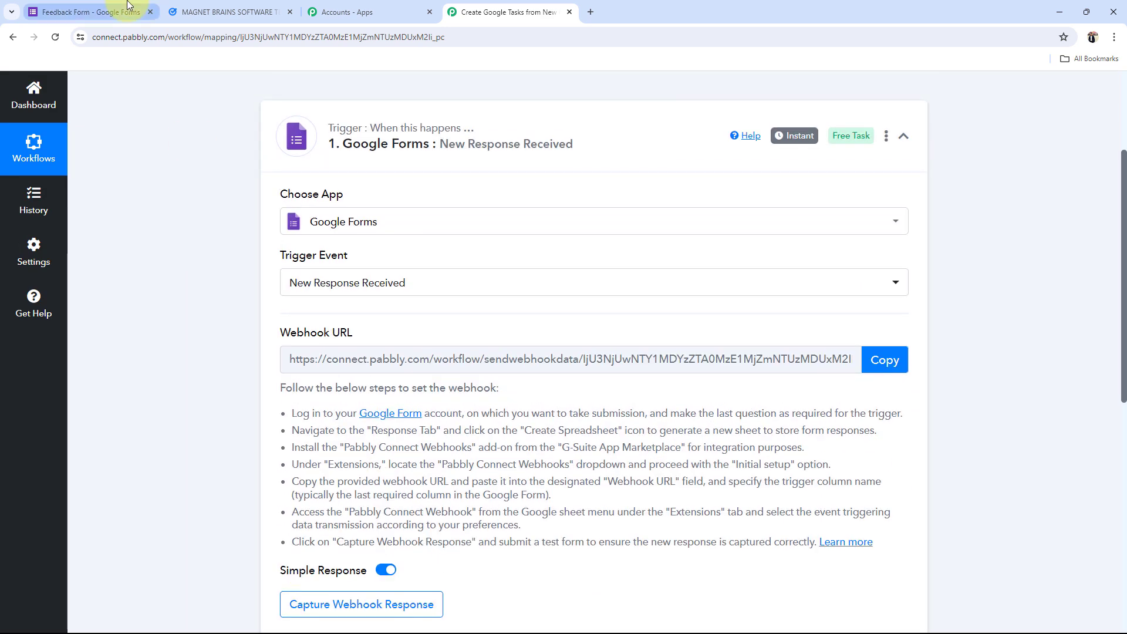
left_click(91, 12)
scroll(411, 343, "down", 9)
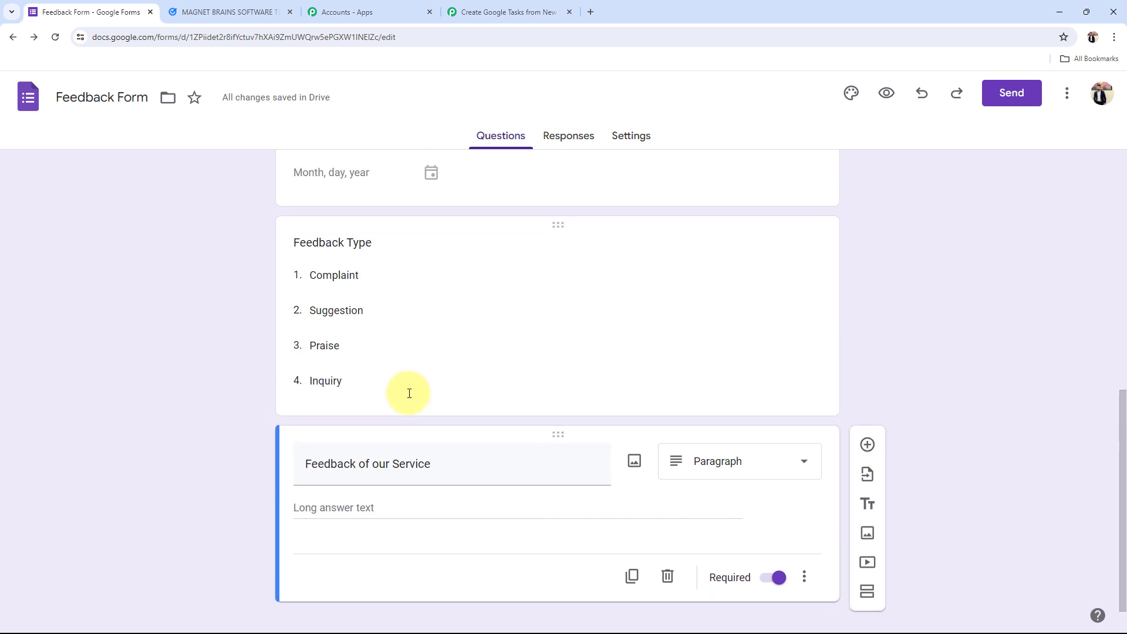
scroll(410, 390, "up", 9)
left_click(500, 12)
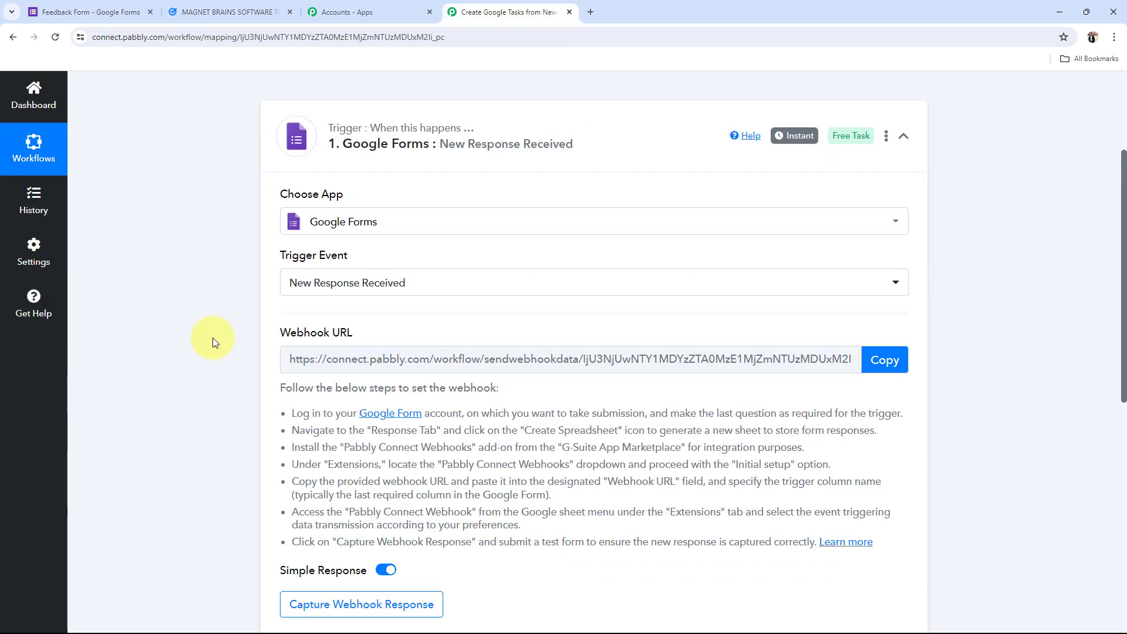
scroll(176, 353, "down", 3)
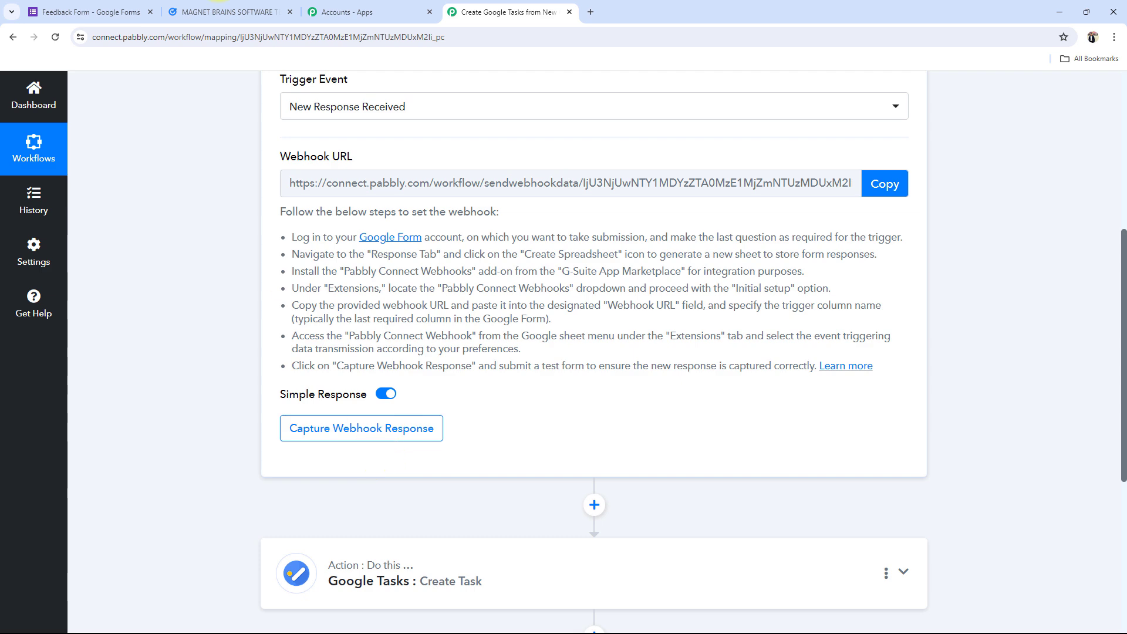
left_click(235, 10)
left_click(494, 10)
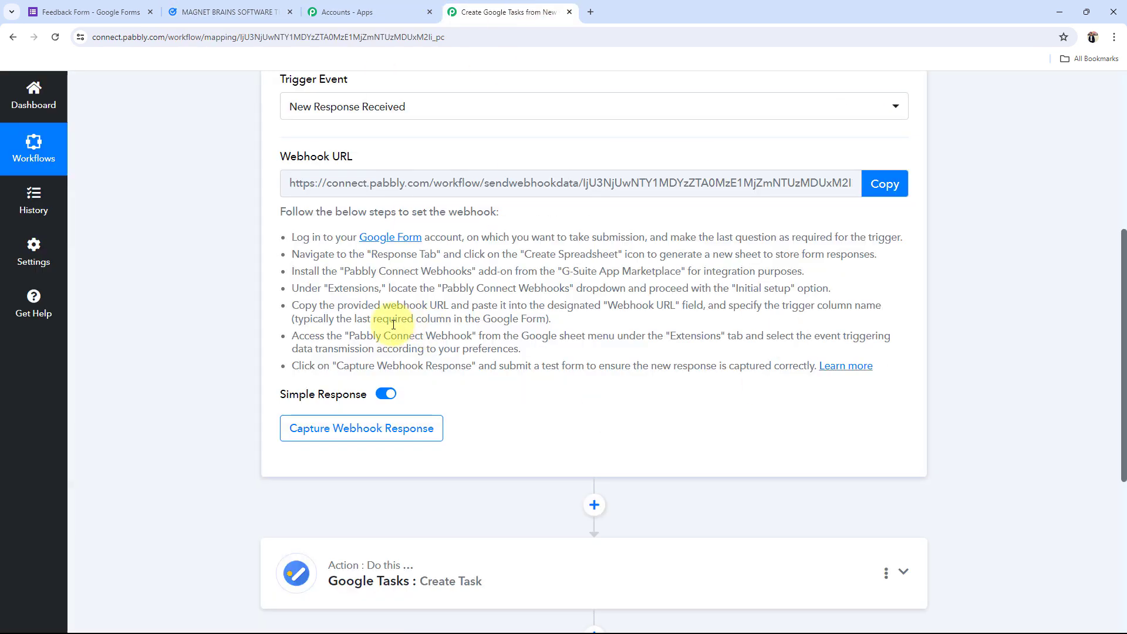
Copy the webhook URL of the Google Forms trigger and go over the setup instructions listed below it
scroll(869, 232, "up", 2)
left_click(893, 297)
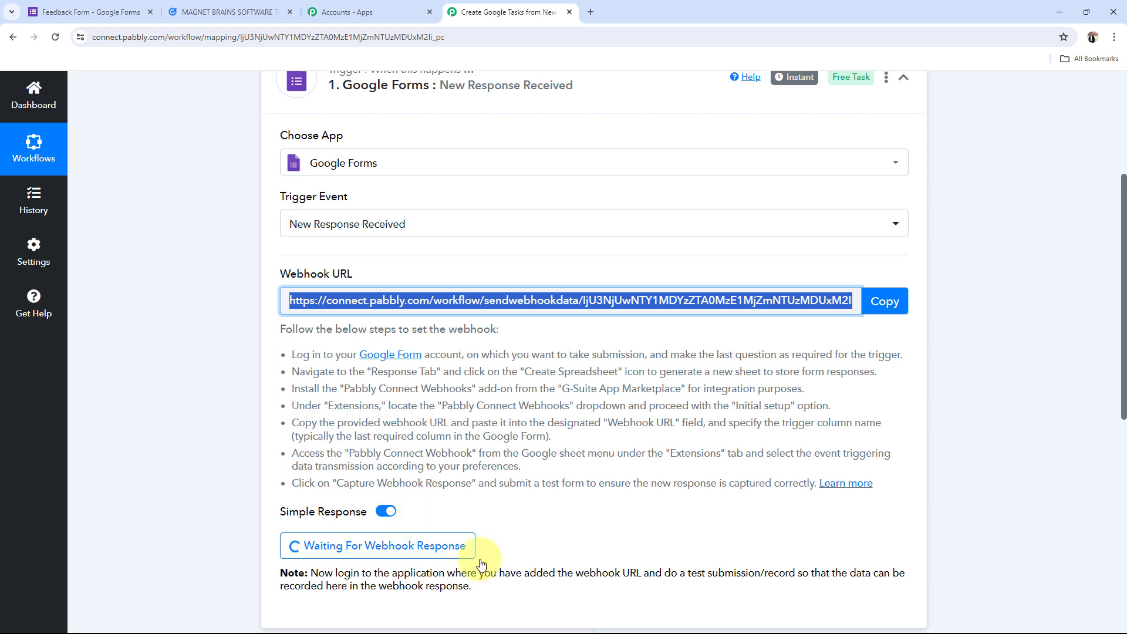
left_click(904, 290)
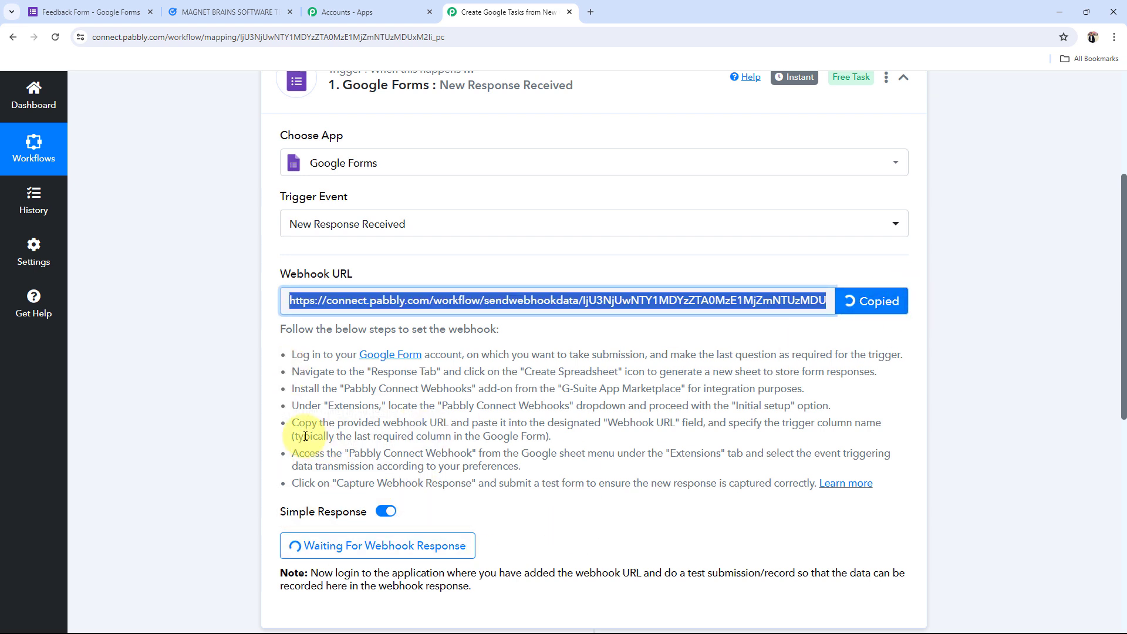
left_click_drag(292, 355, 748, 516)
left_click(689, 537)
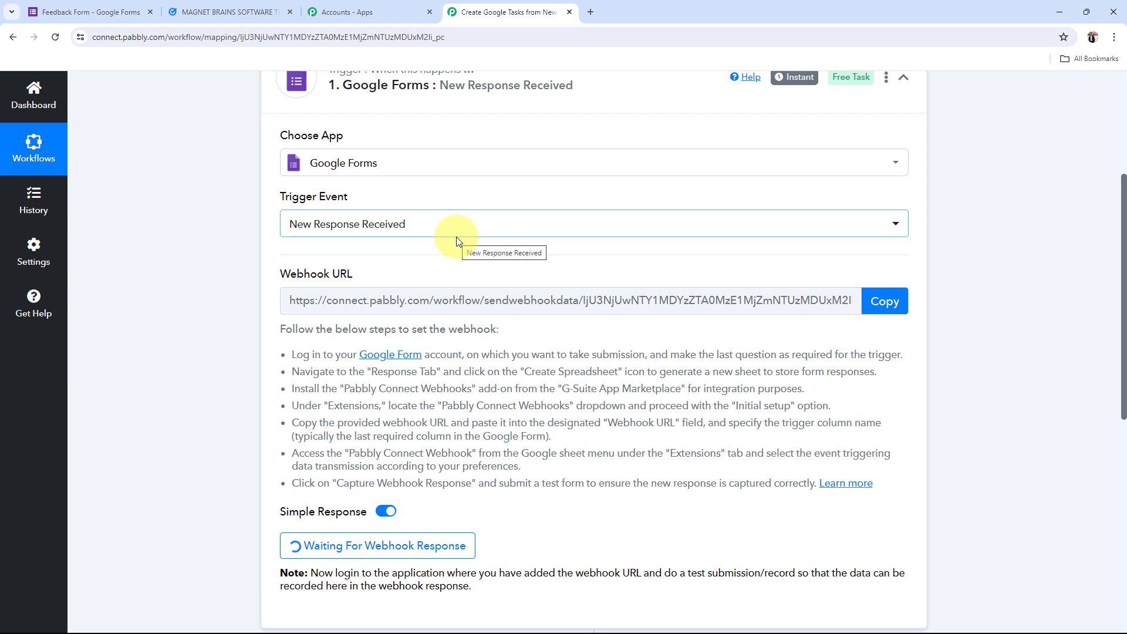
Switch to the Feedback Form and link its responses to a new spreadsheet named "Feedback Form (Responses)"
left_click(88, 12)
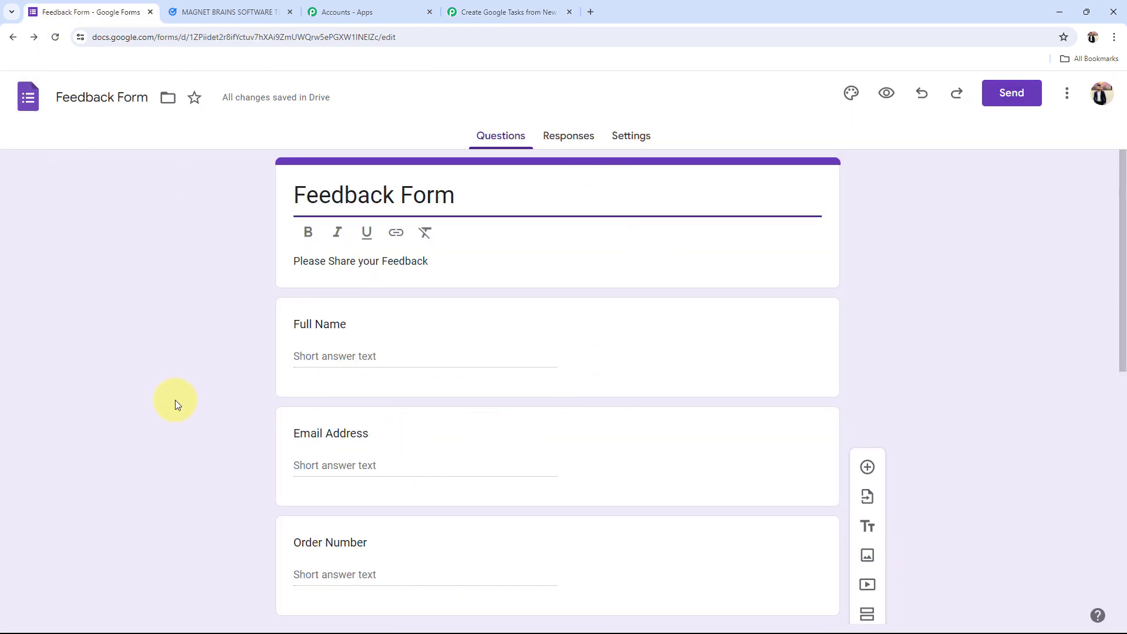
scroll(176, 403, "down", 7)
scroll(218, 474, "up", 7)
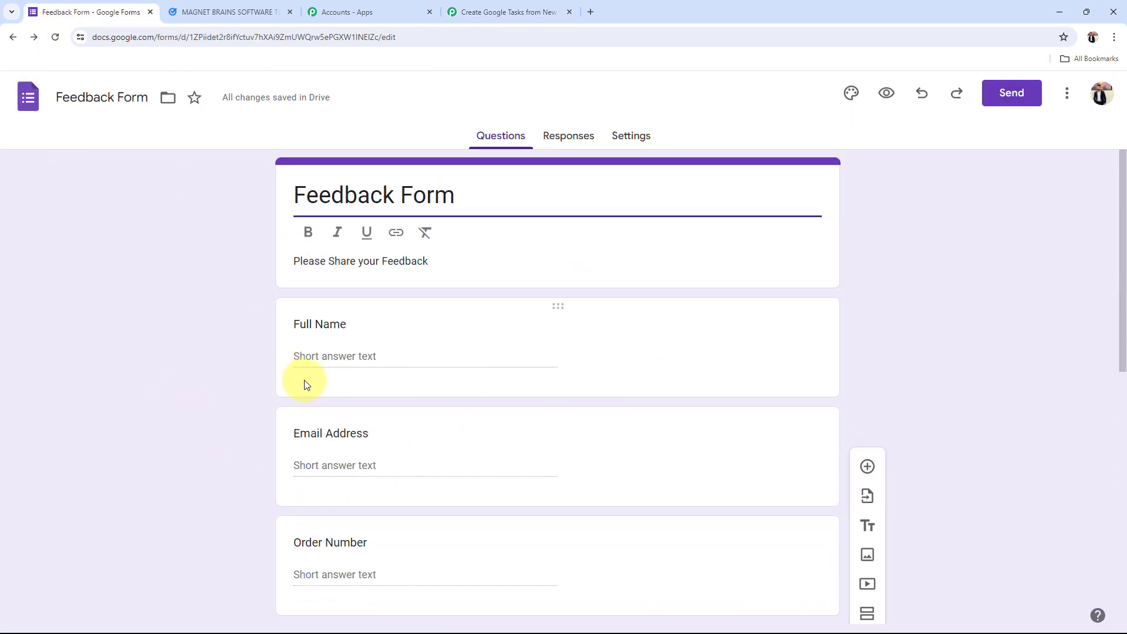
left_click(557, 136)
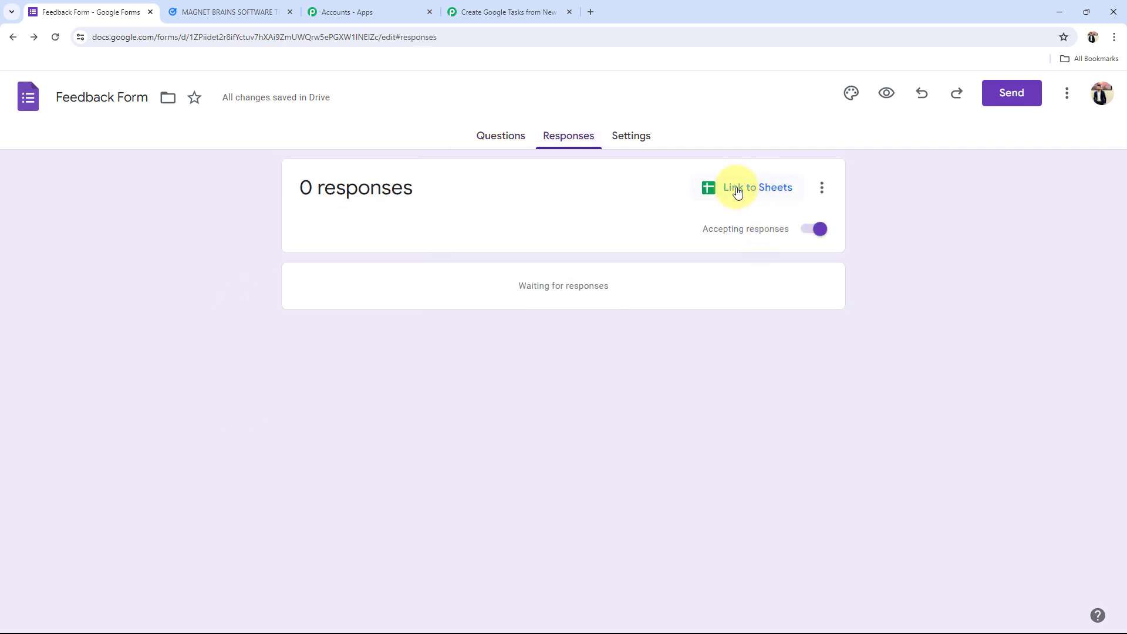
left_click(761, 194)
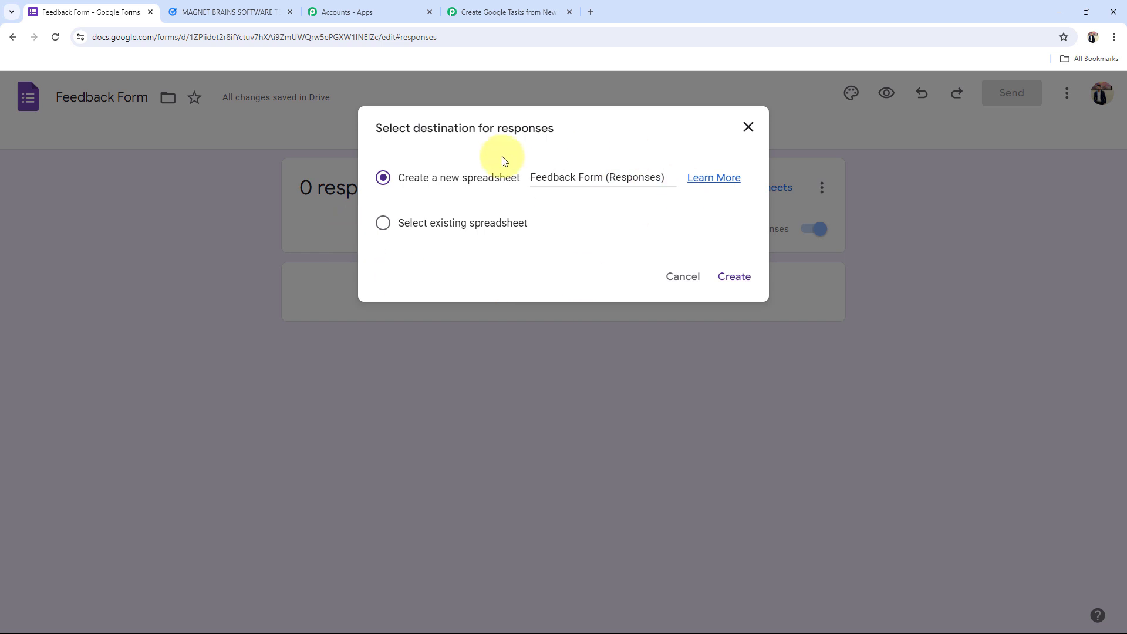
left_click(732, 278)
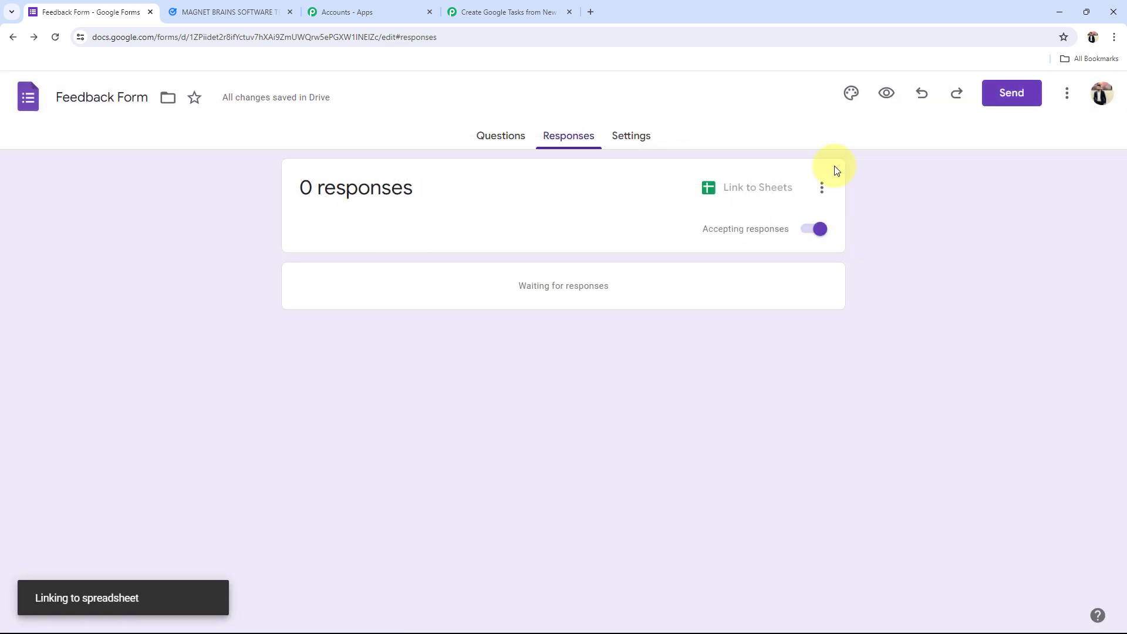
Go back over the form's questions and compare them with the column headers in the linked responses spreadsheet
left_click(158, 5)
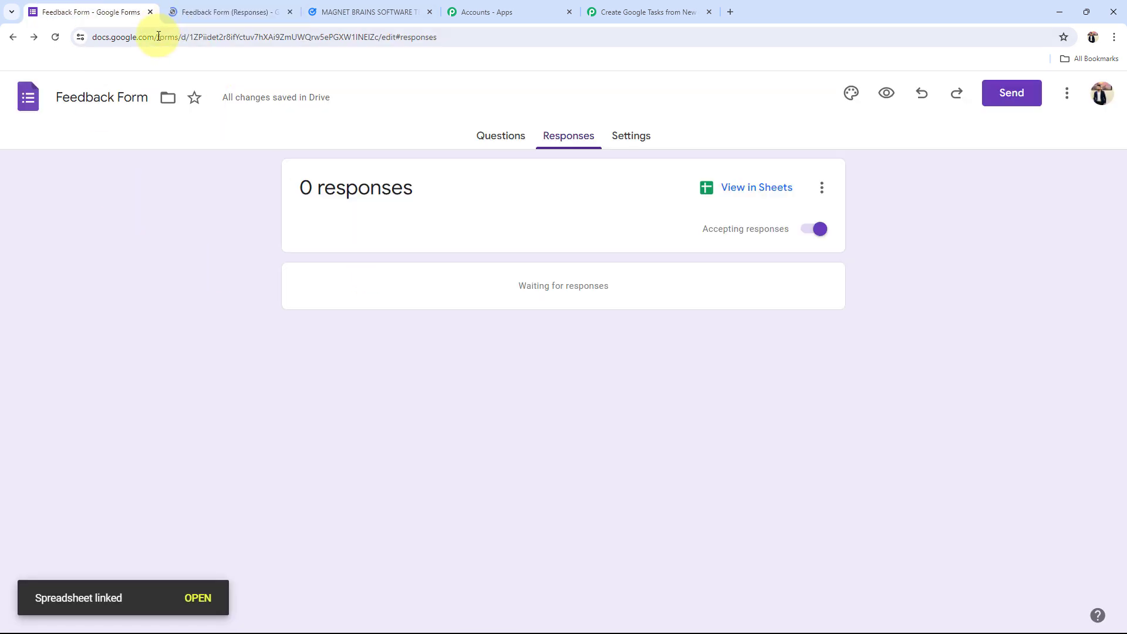
left_click(497, 134)
scroll(390, 355, "down", 9)
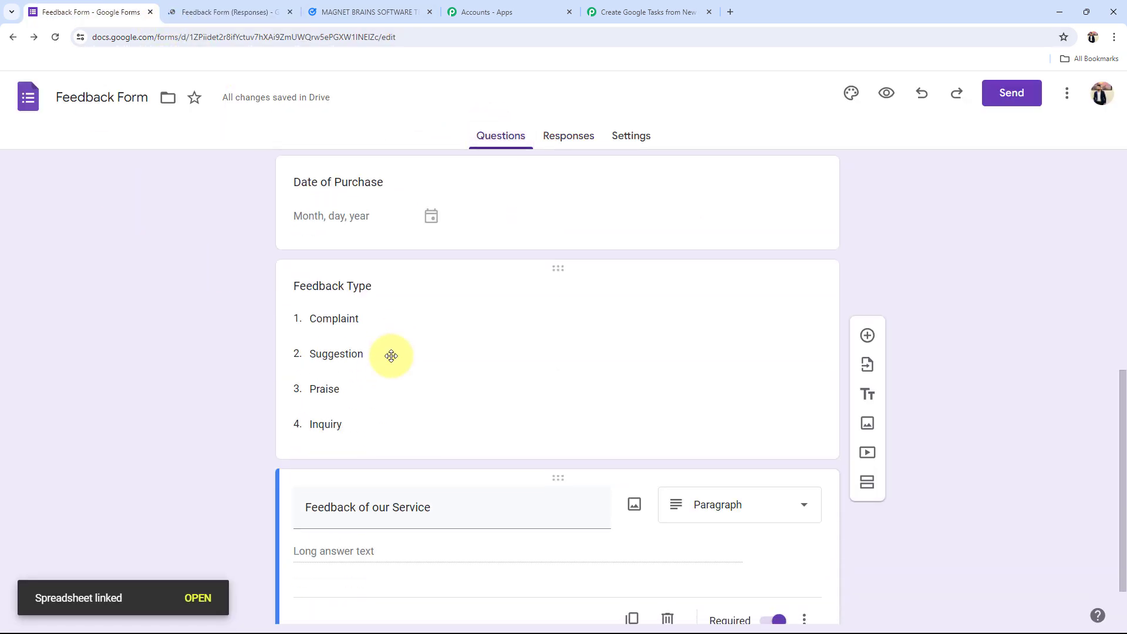
scroll(385, 423, "up", 9)
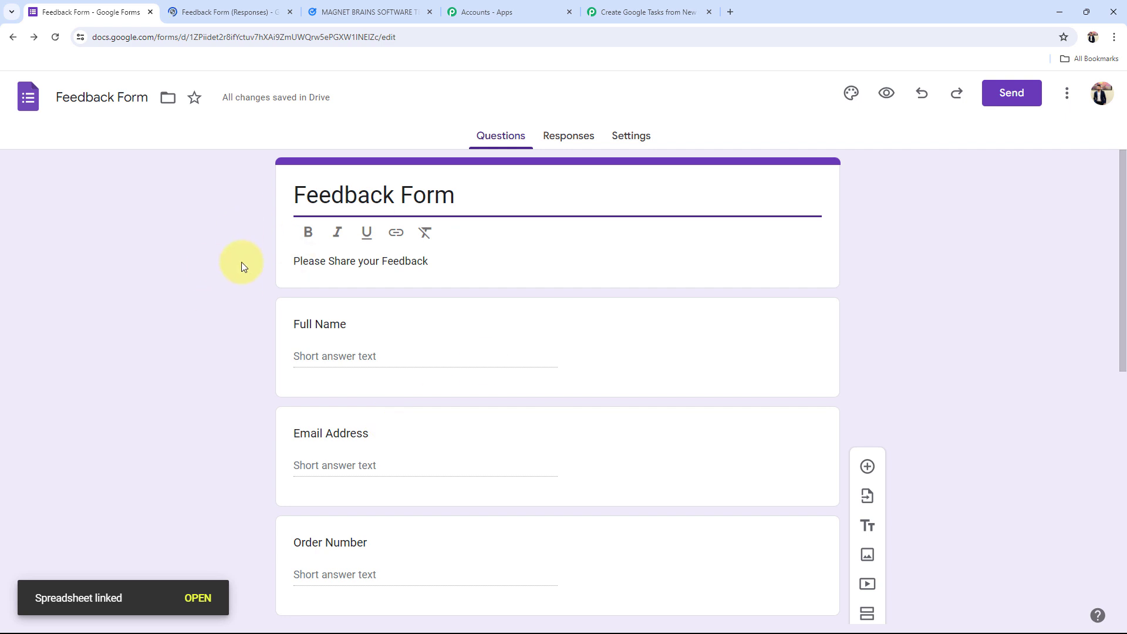
left_click(254, 9)
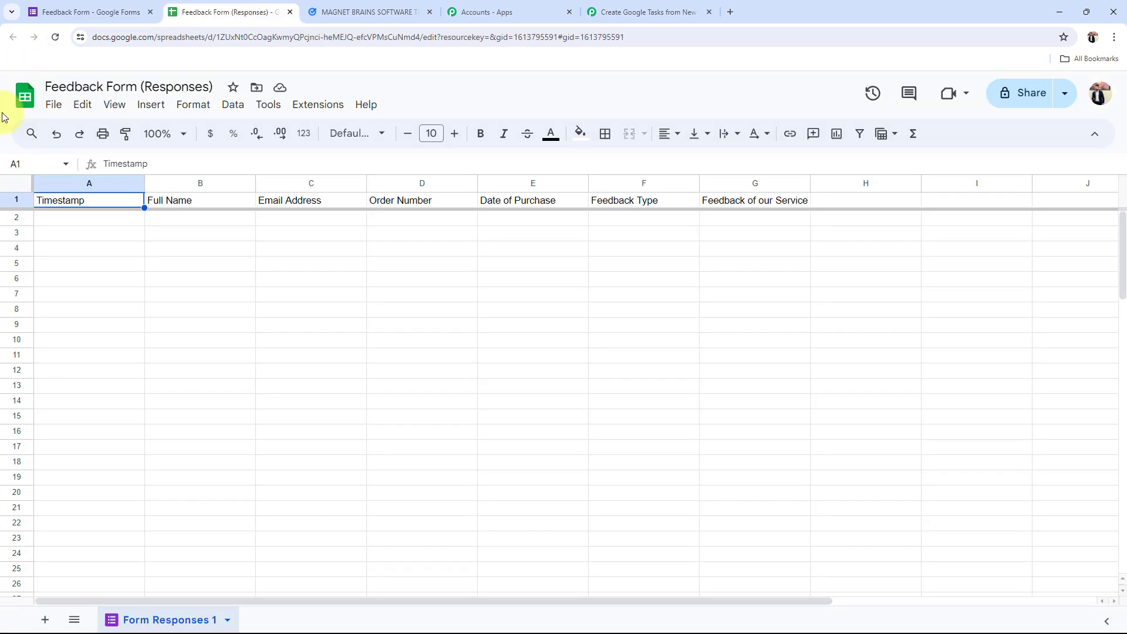
Format the responses sheet's header row, Timestamp through Feedback of our Service, as larger bold text on a light purple fill with wider columns
left_click_drag(775, 201, 79, 202)
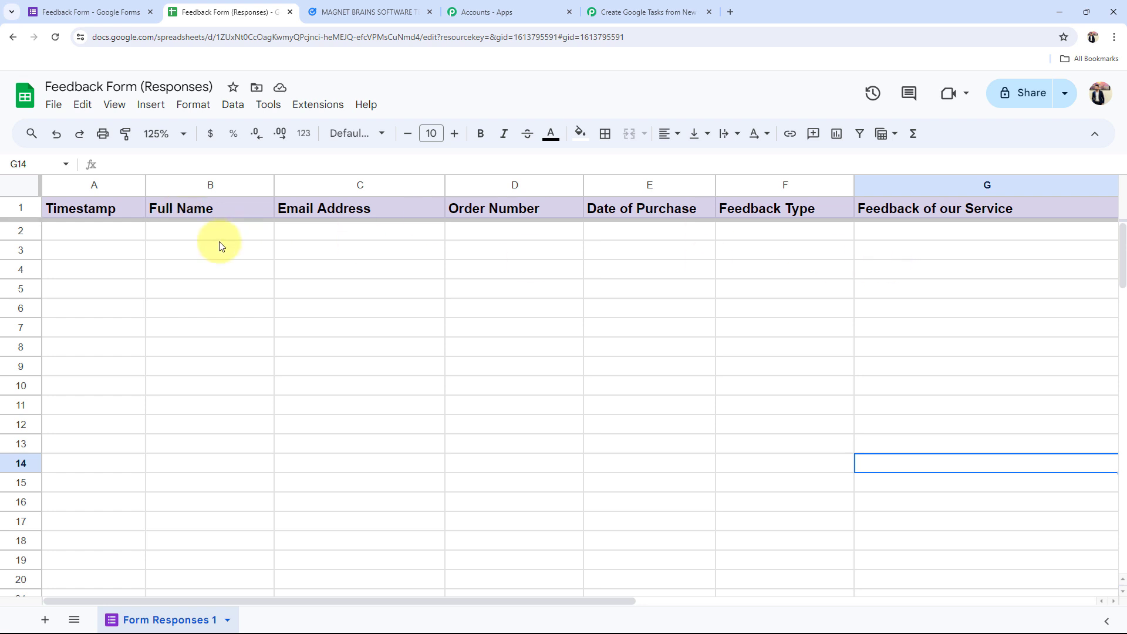
left_click(82, 208)
left_click(414, 293)
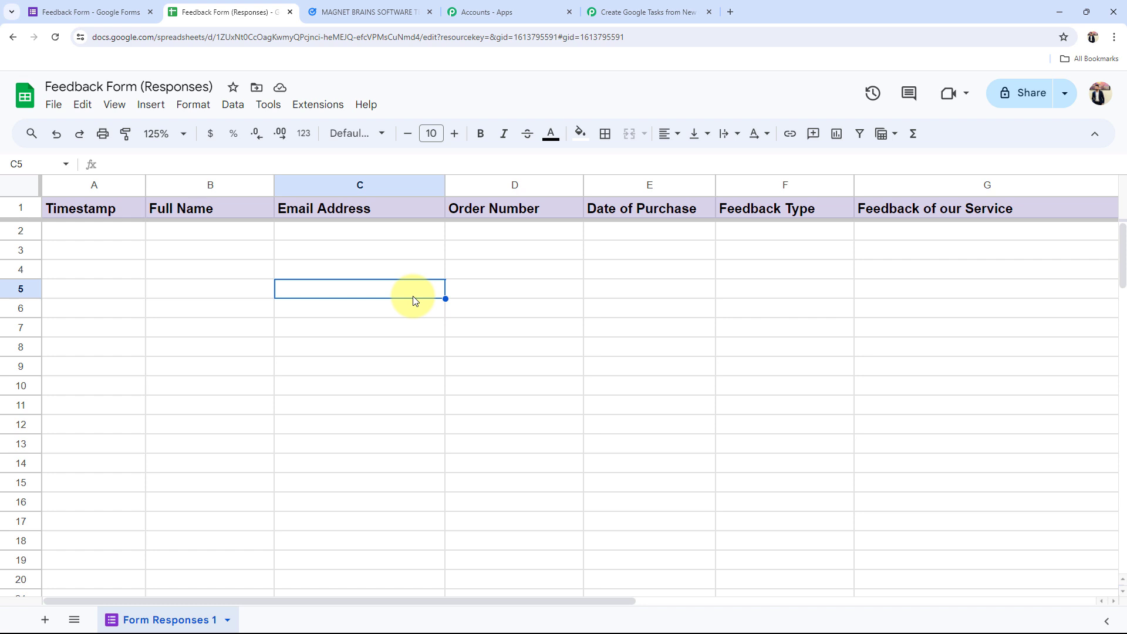
left_click(65, 231)
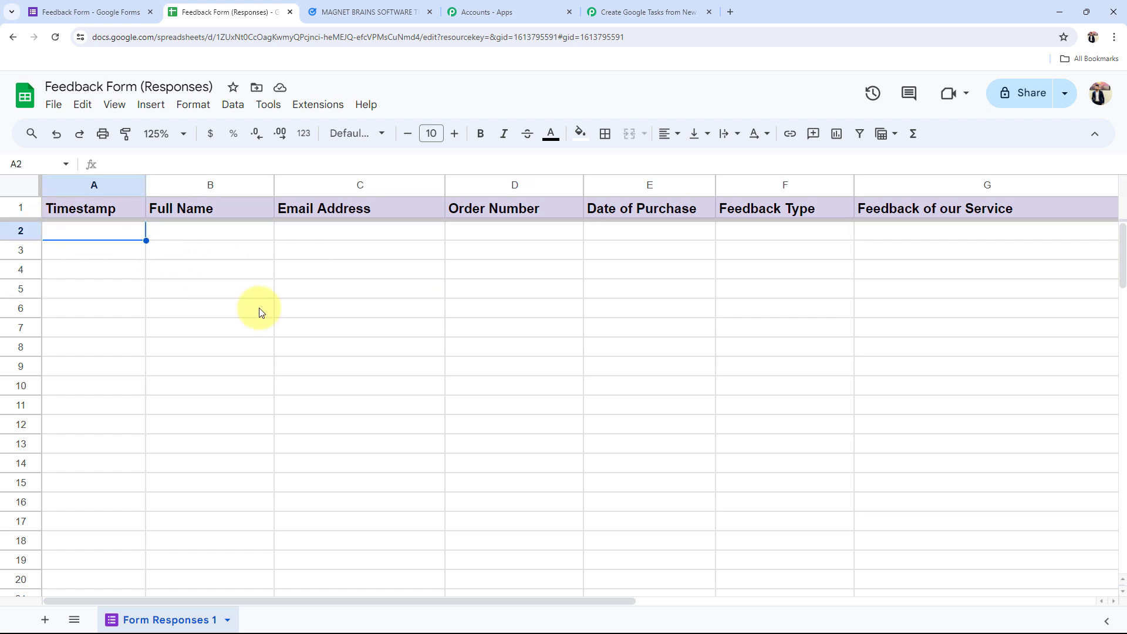
left_click(428, 367)
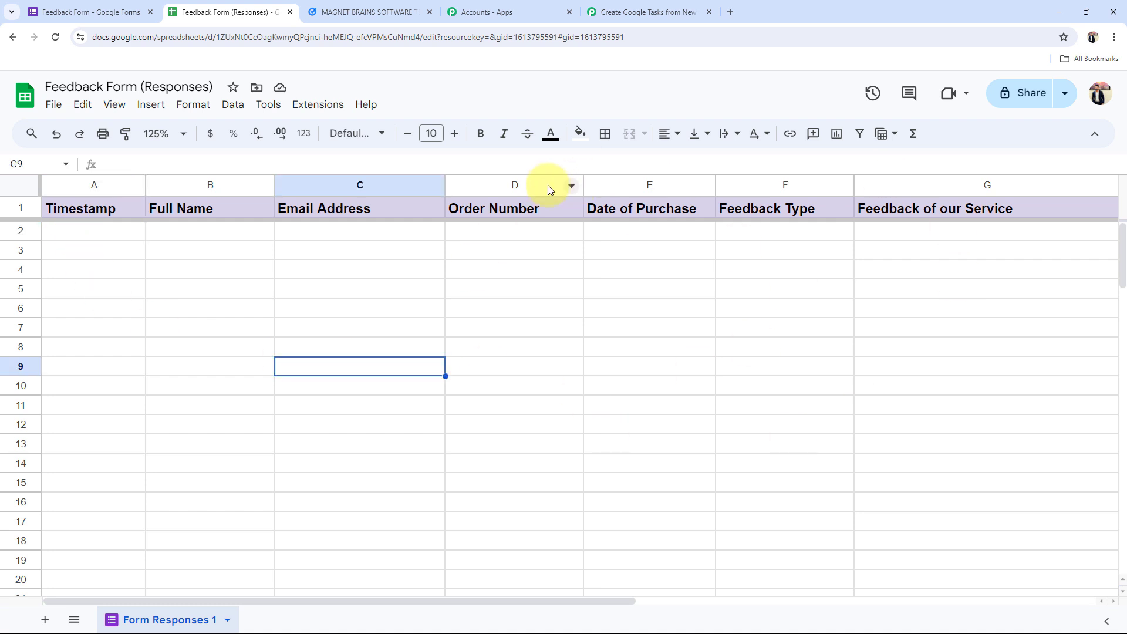
Compare the form's questions with the responses sheet's columns, and check the webhook trigger and the form's linked-spreadsheet option
left_click(94, 11)
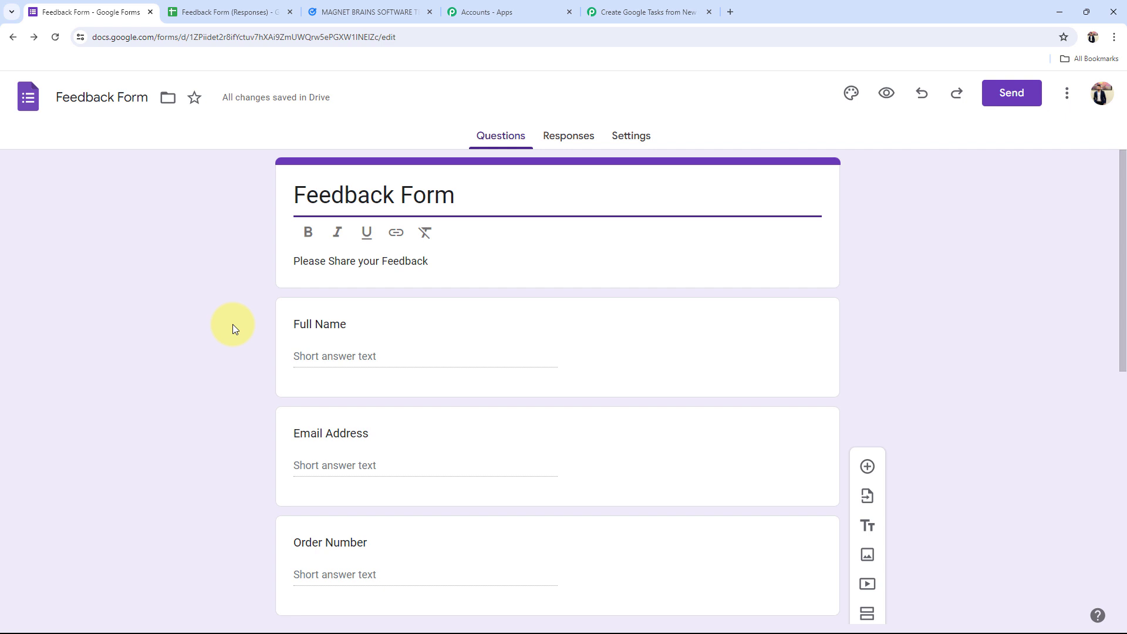
left_click(226, 12)
left_click(91, 11)
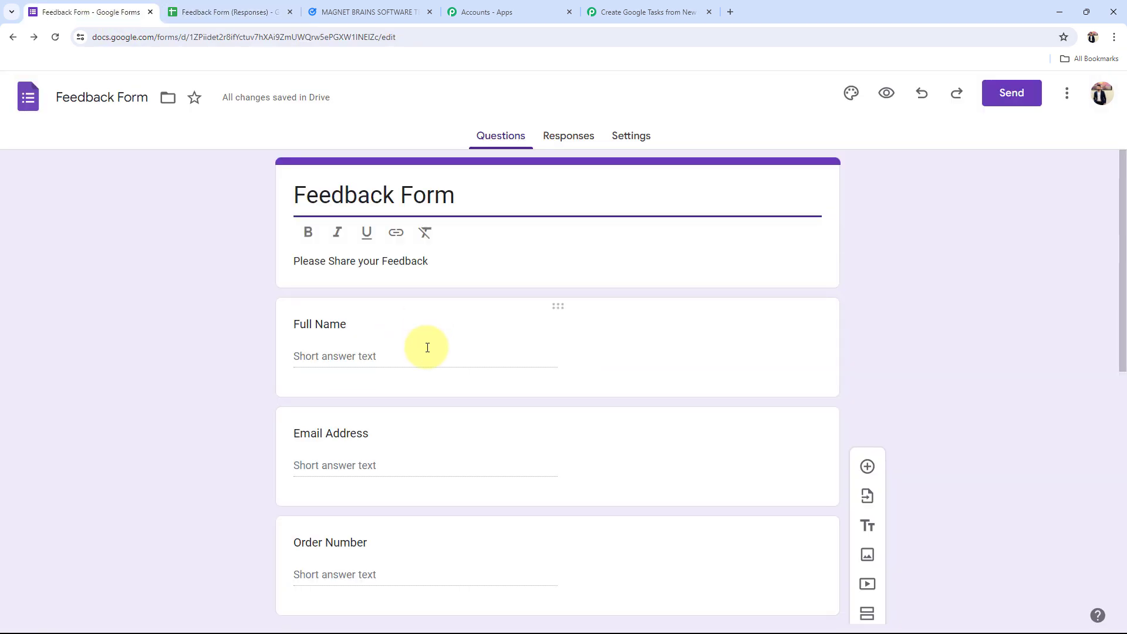
left_click(253, 11)
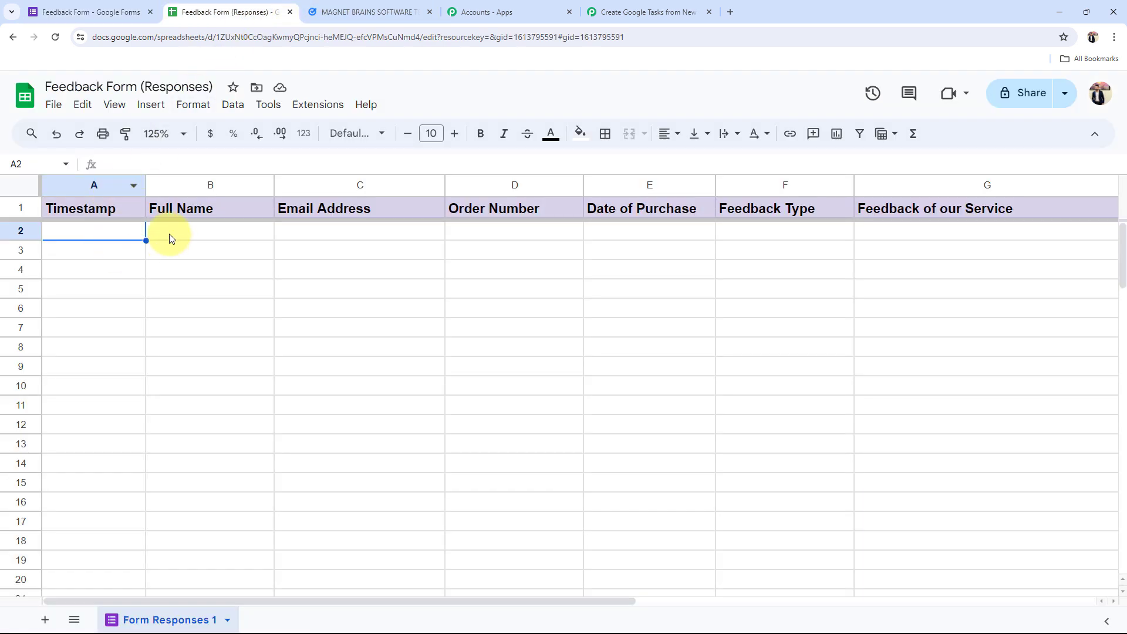
left_click(171, 235)
left_click(355, 235)
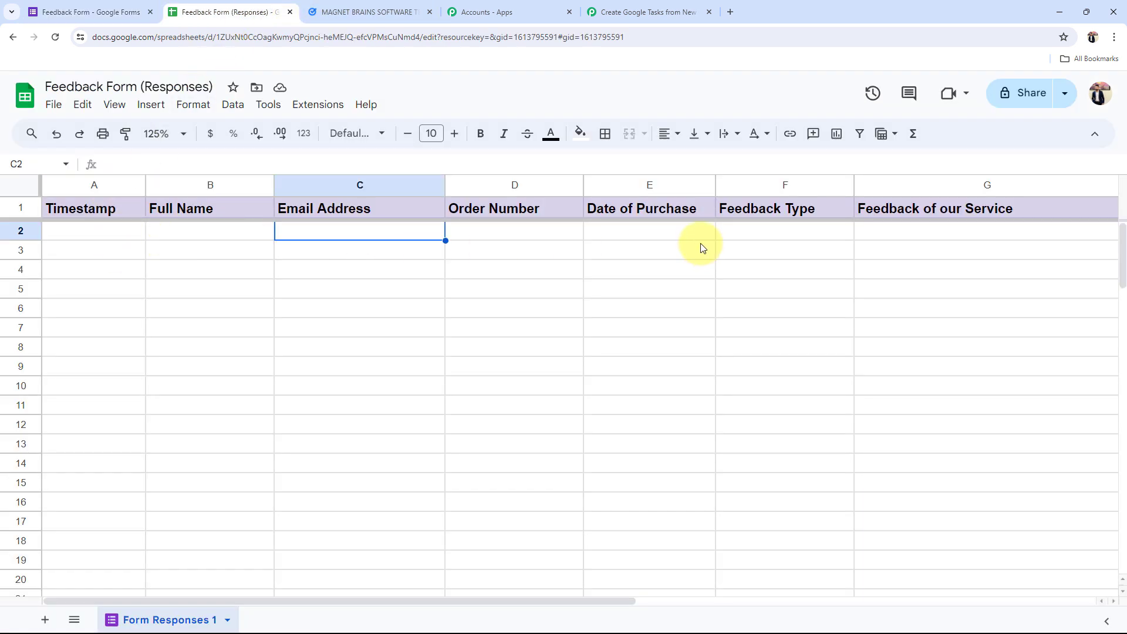
left_click(648, 12)
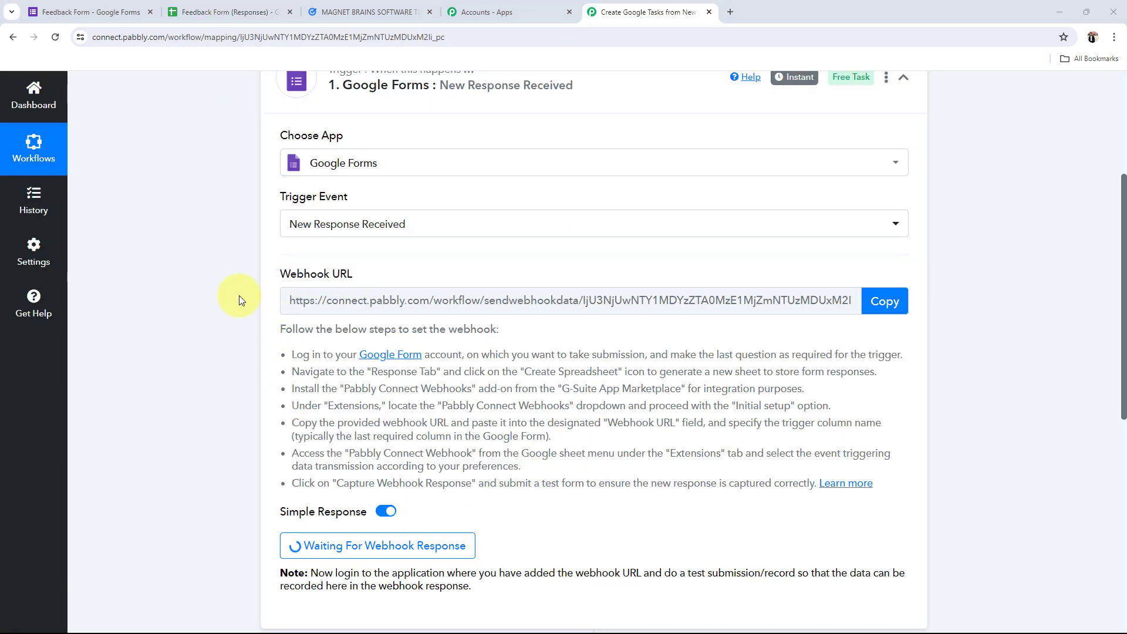
left_click(93, 12)
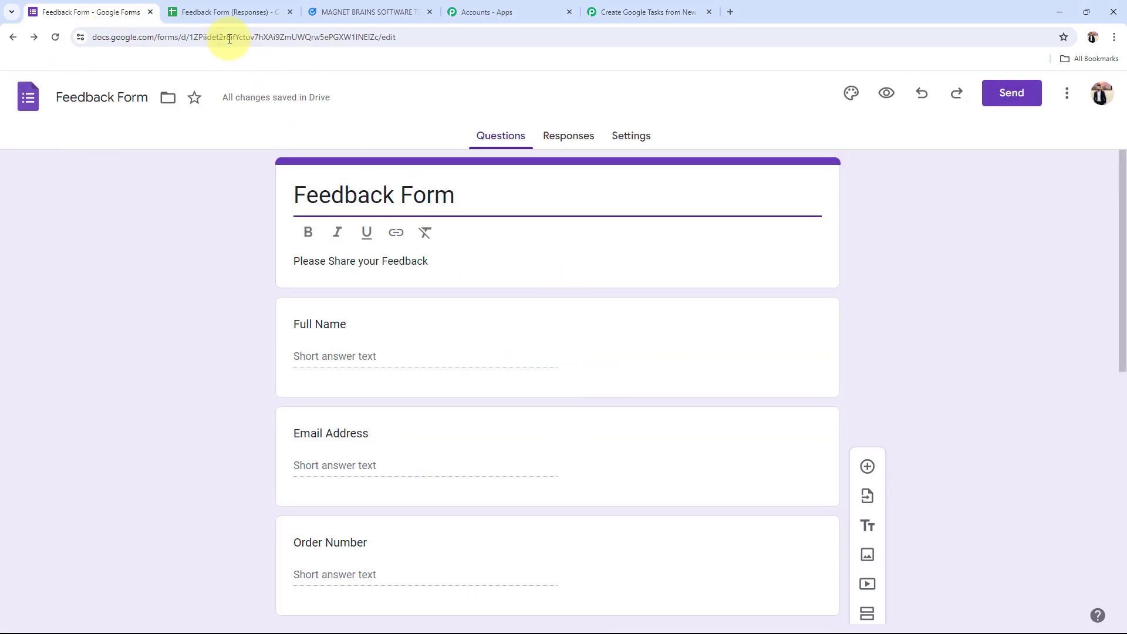
left_click(226, 13)
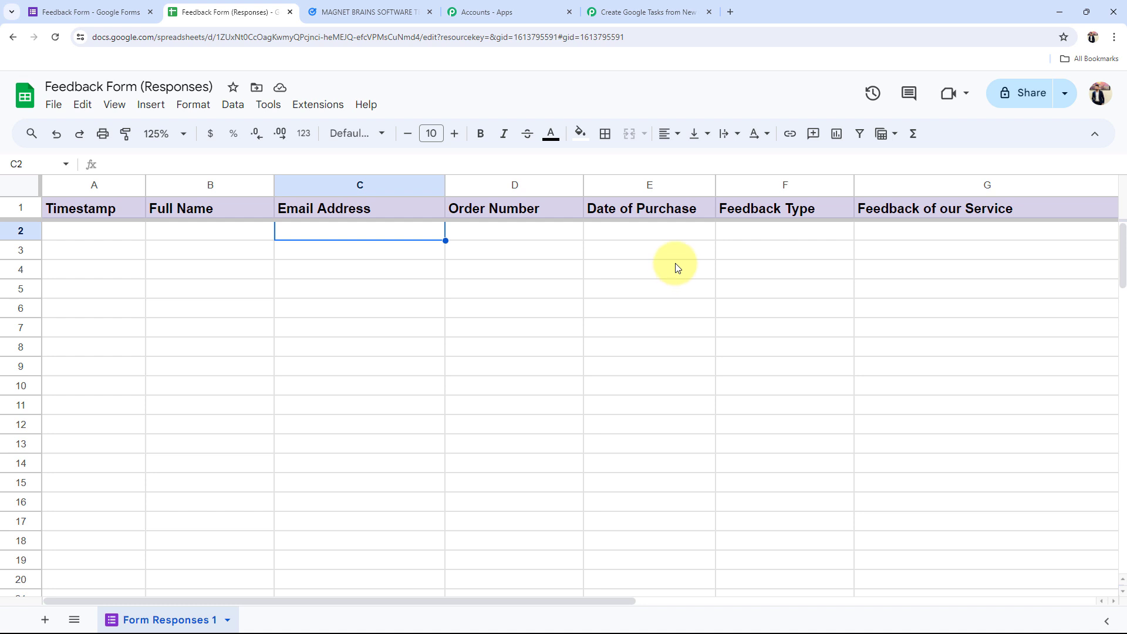
left_click(94, 5)
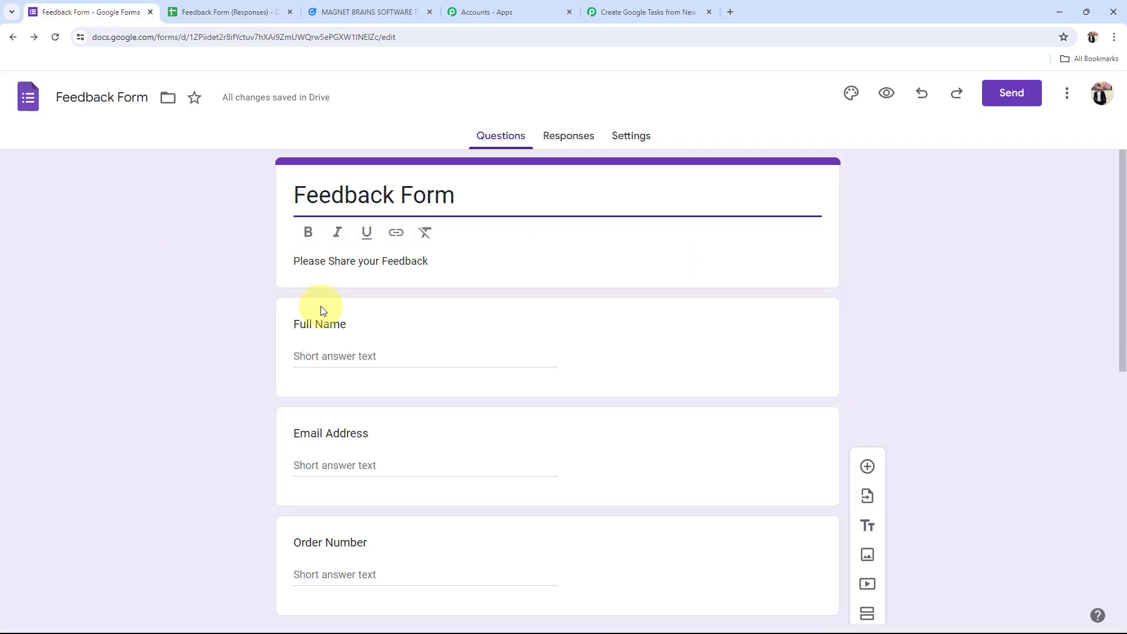
left_click(571, 137)
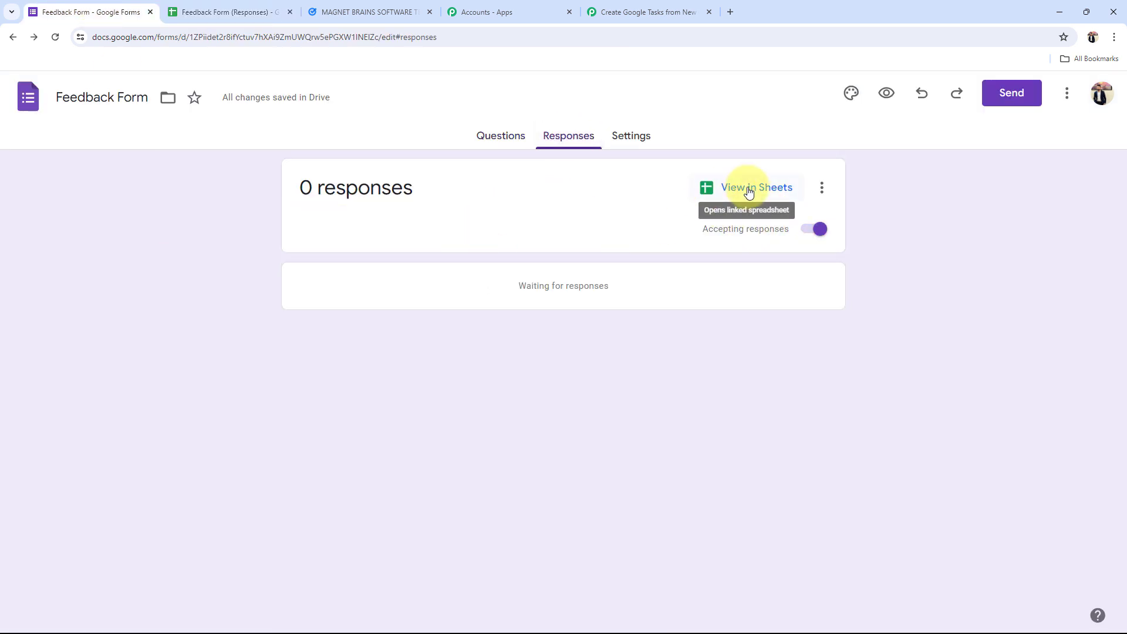
left_click(494, 134)
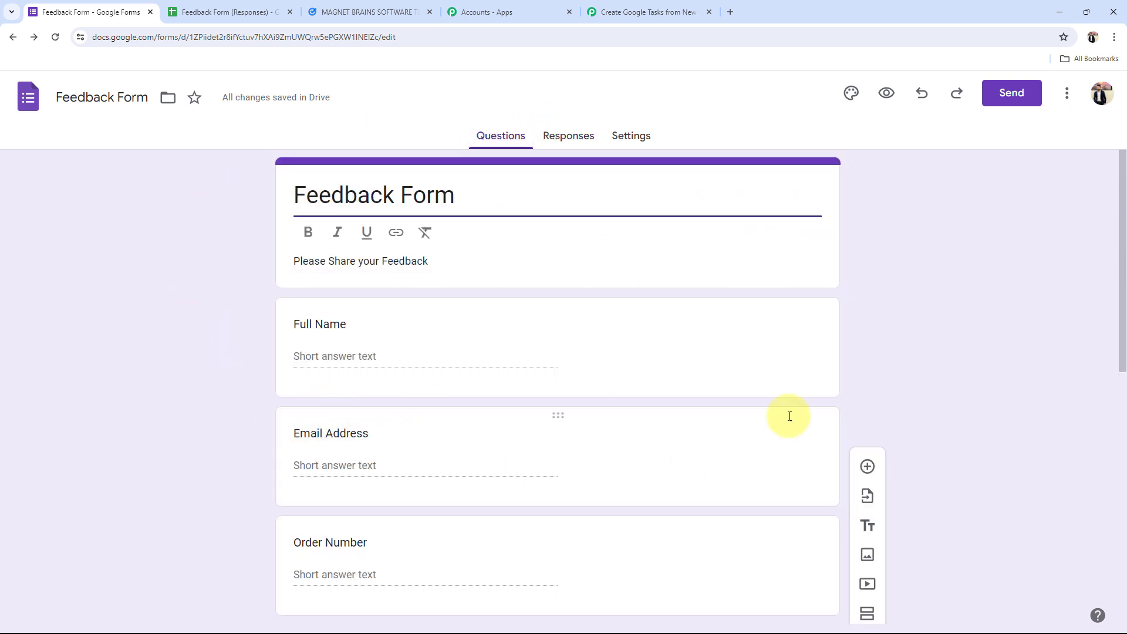
Open the respondent preview of the Feedback Form and check its questions against the empty responses sheet and the webhook trigger
left_click(888, 94)
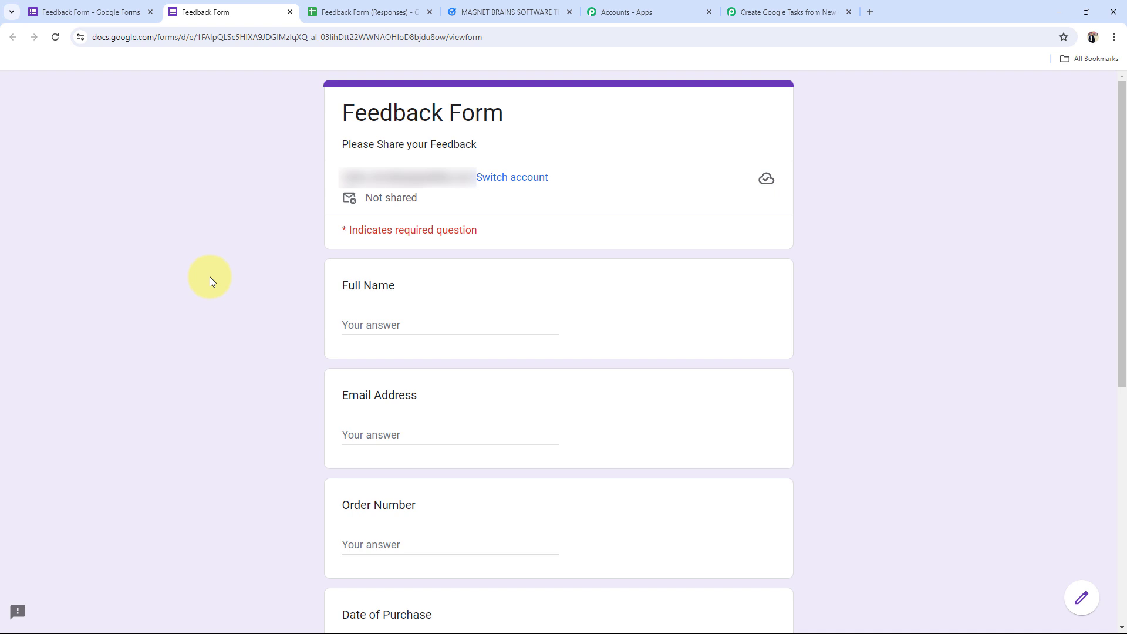
scroll(378, 284, "down", 7)
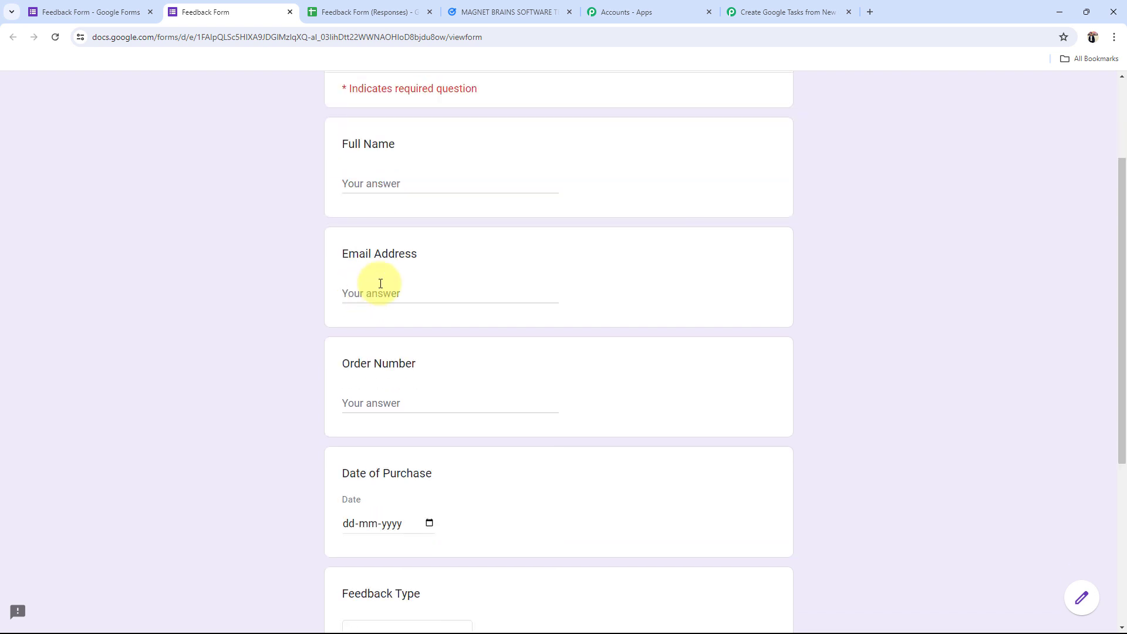
scroll(383, 284, "up", 8)
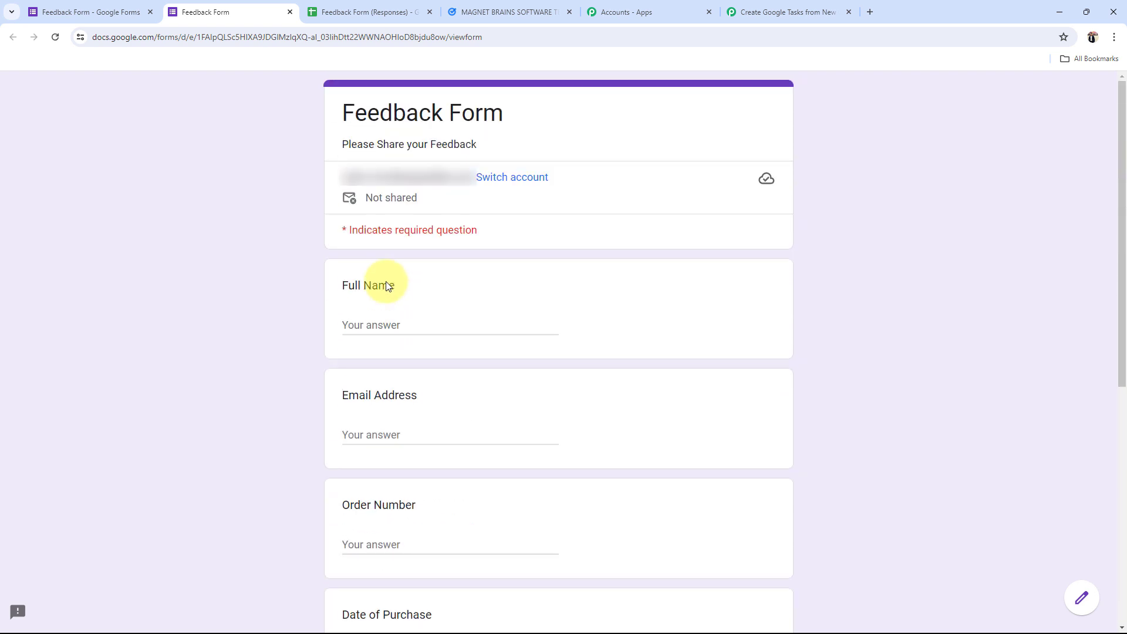
left_click(384, 12)
left_click(93, 230)
left_click(170, 232)
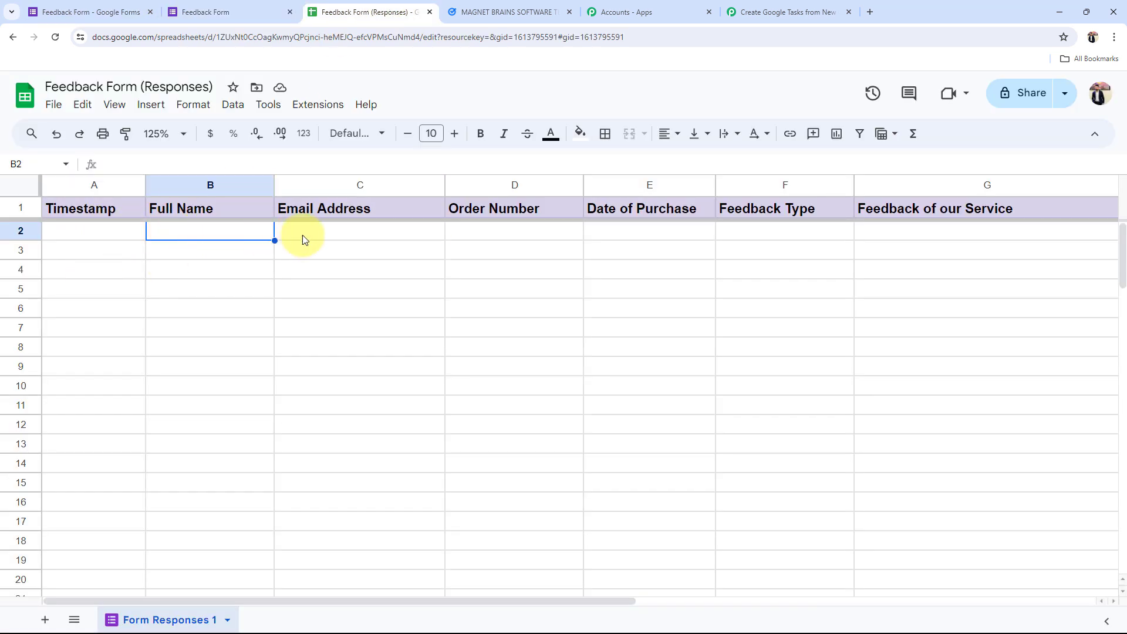
left_click(320, 238)
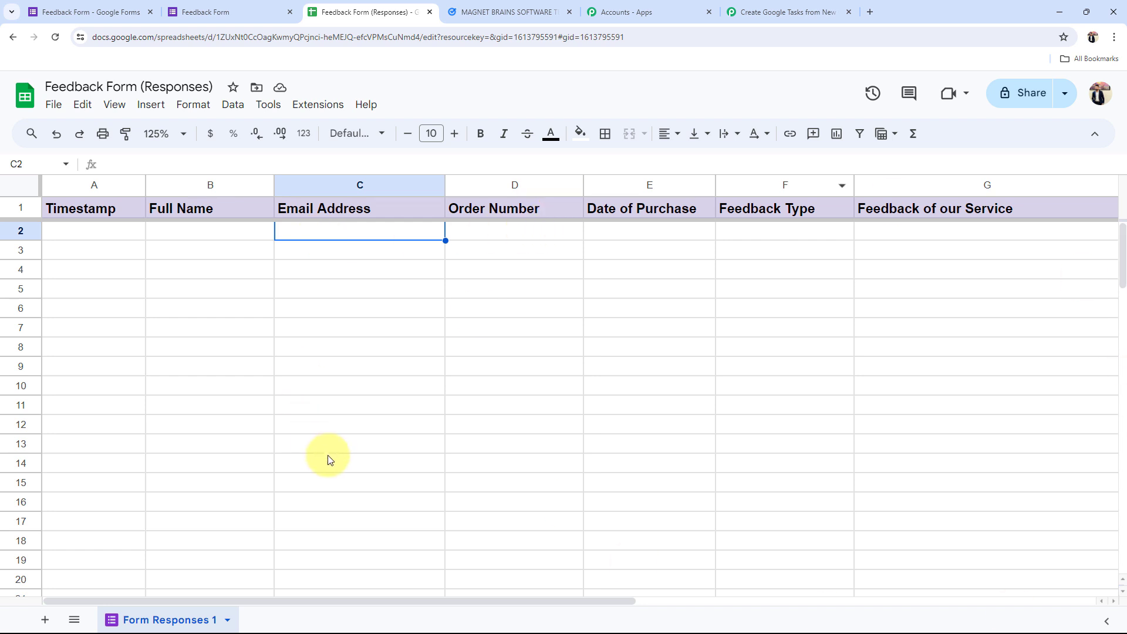
left_click(754, 7)
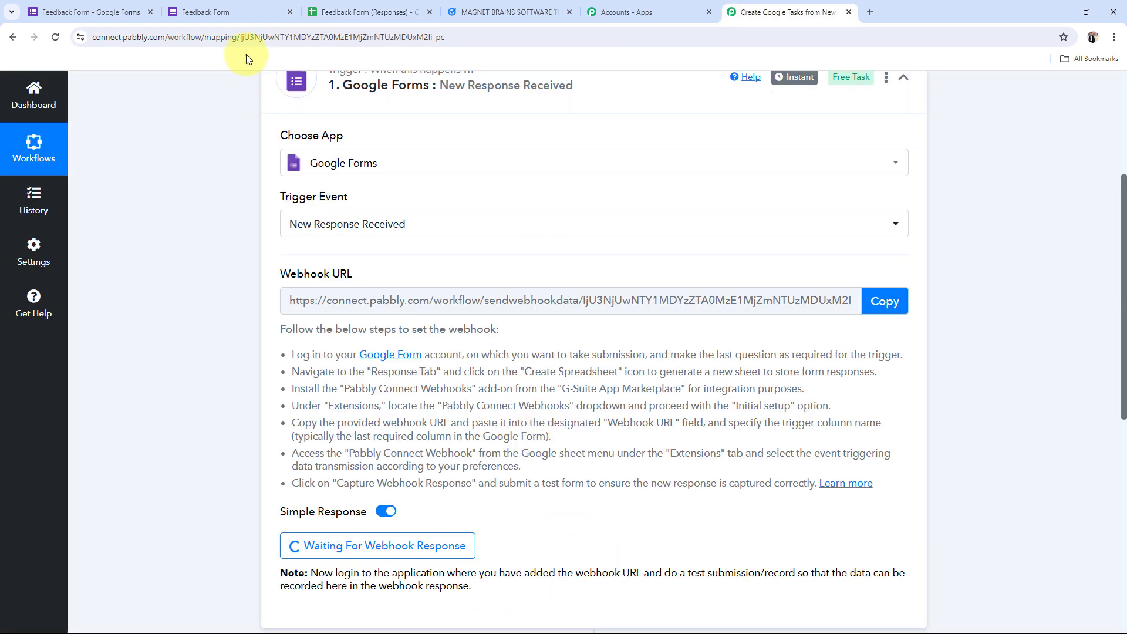
left_click(108, 5)
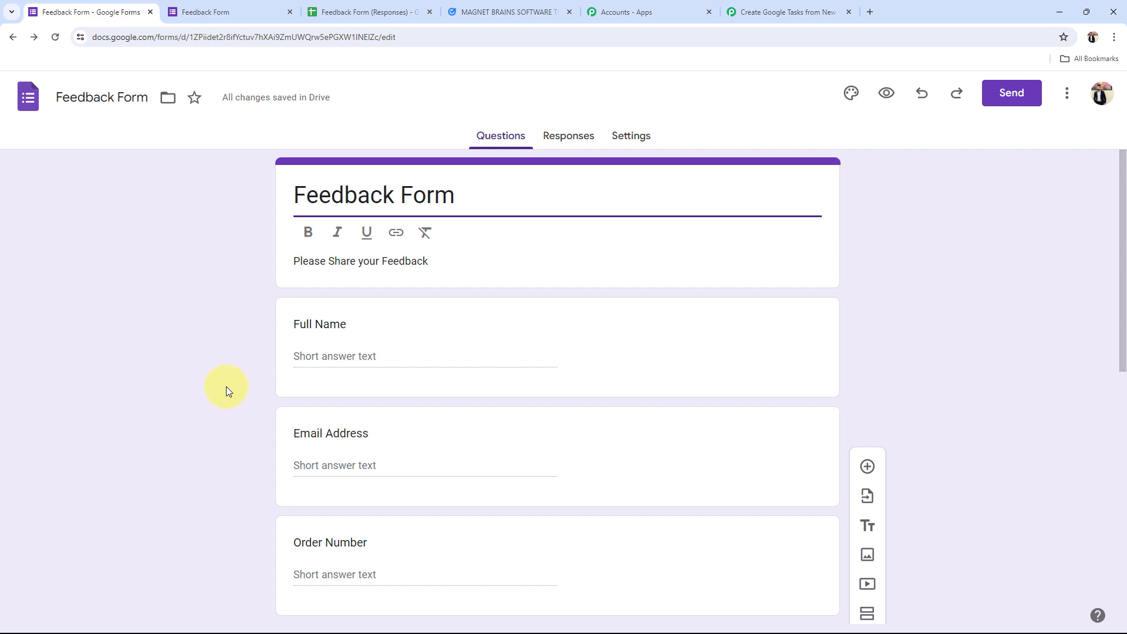
Submit a test response with the customer's name, email and order number, purchase date 10-07-2024, type Complaint, and a damaged-item message requesting replacement or refund
left_click(227, 6)
scroll(295, 450, "down", 2)
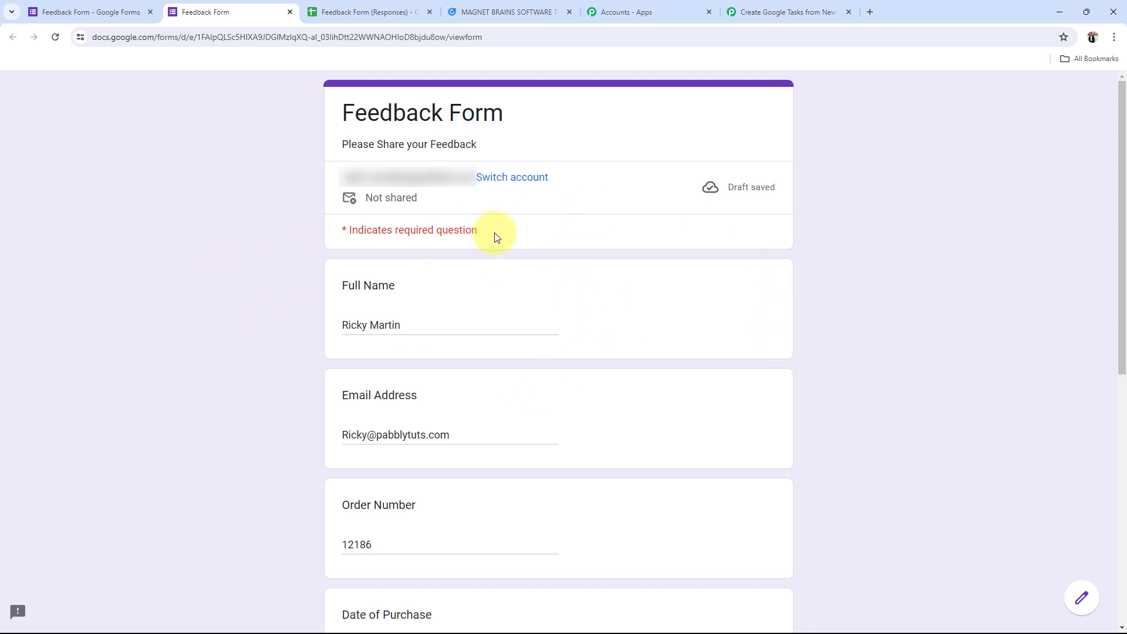
scroll(280, 283, "down", 2)
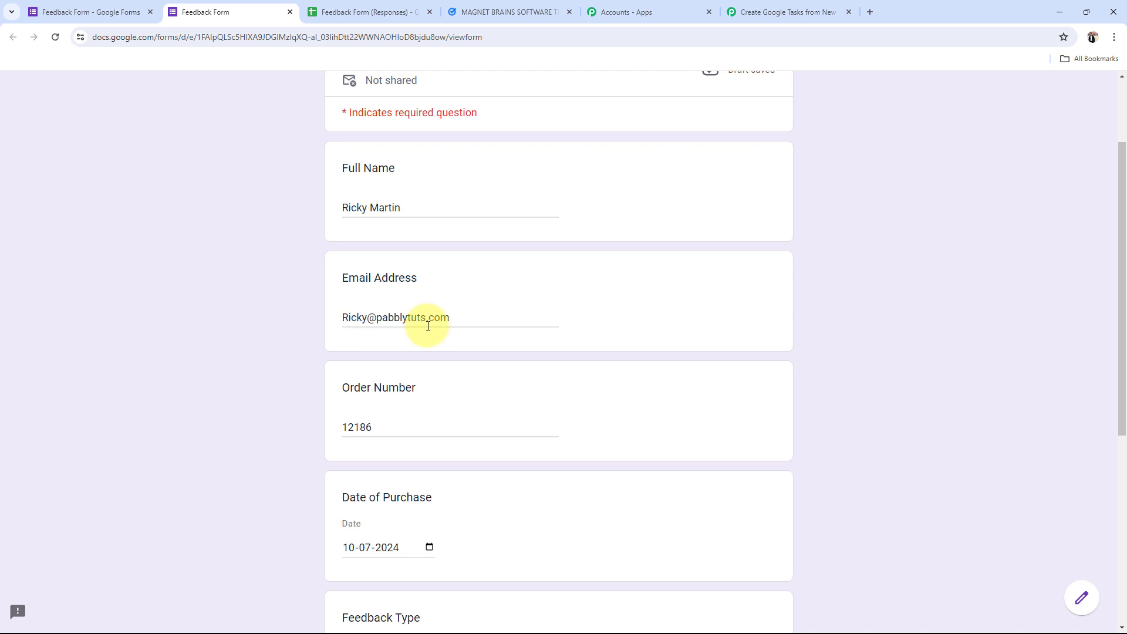
scroll(287, 368, "down", 1)
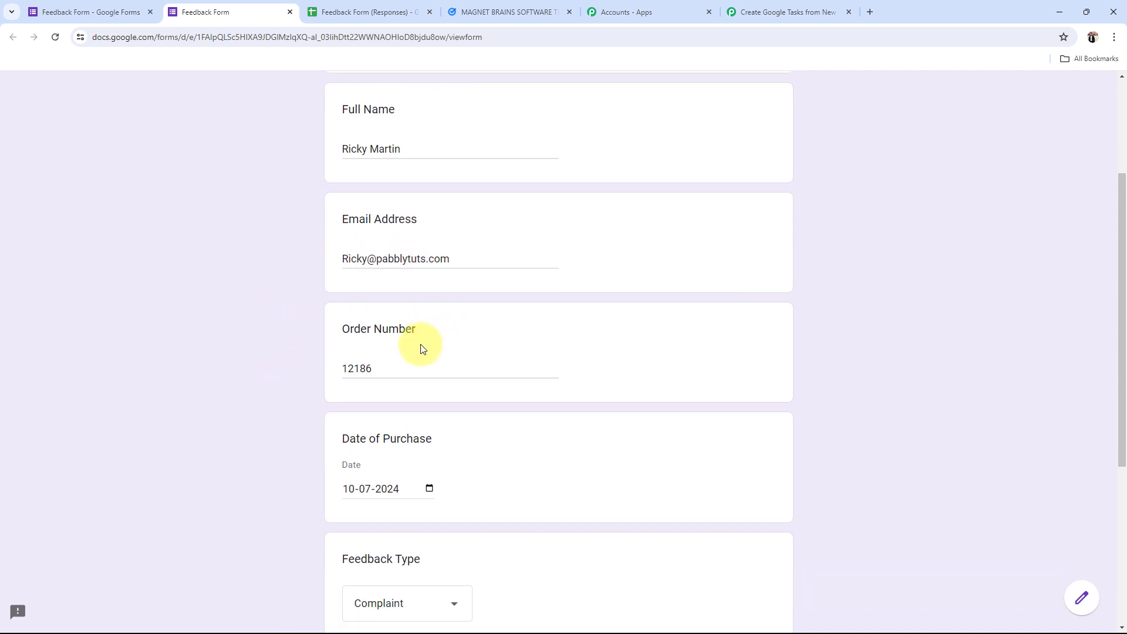
scroll(257, 437, "down", 1)
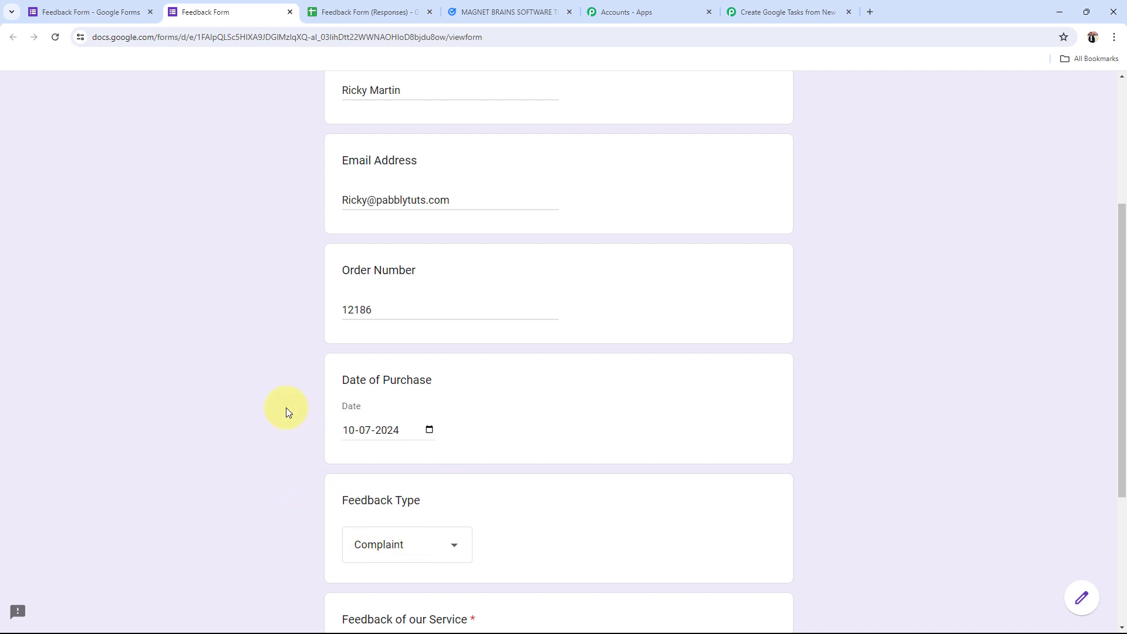
scroll(287, 408, "down", 4)
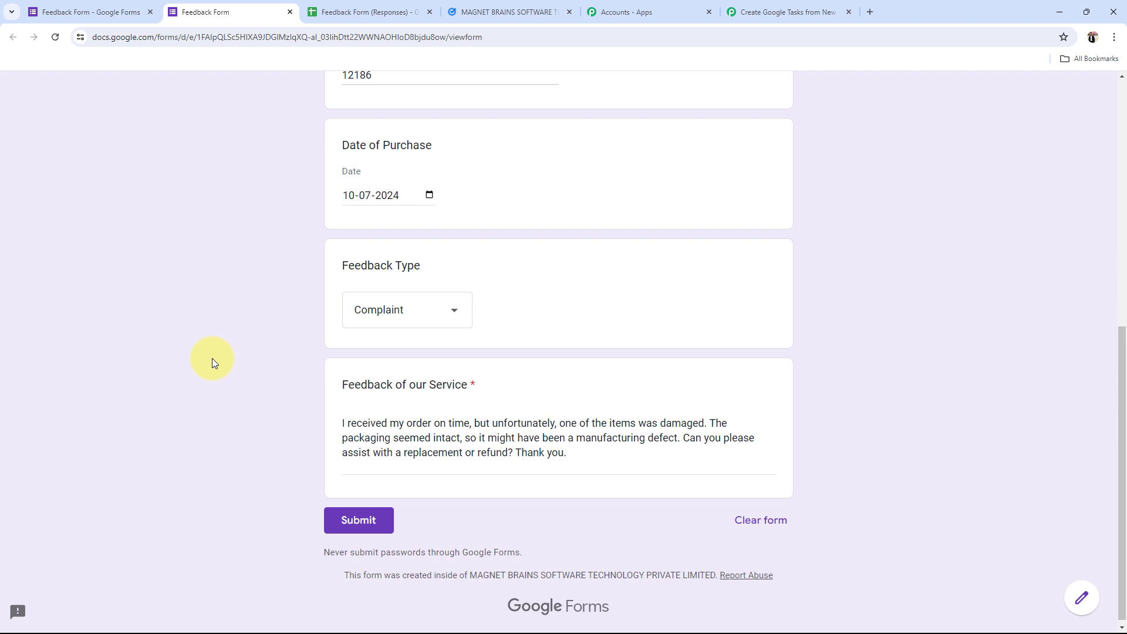
scroll(212, 358, "up", 2)
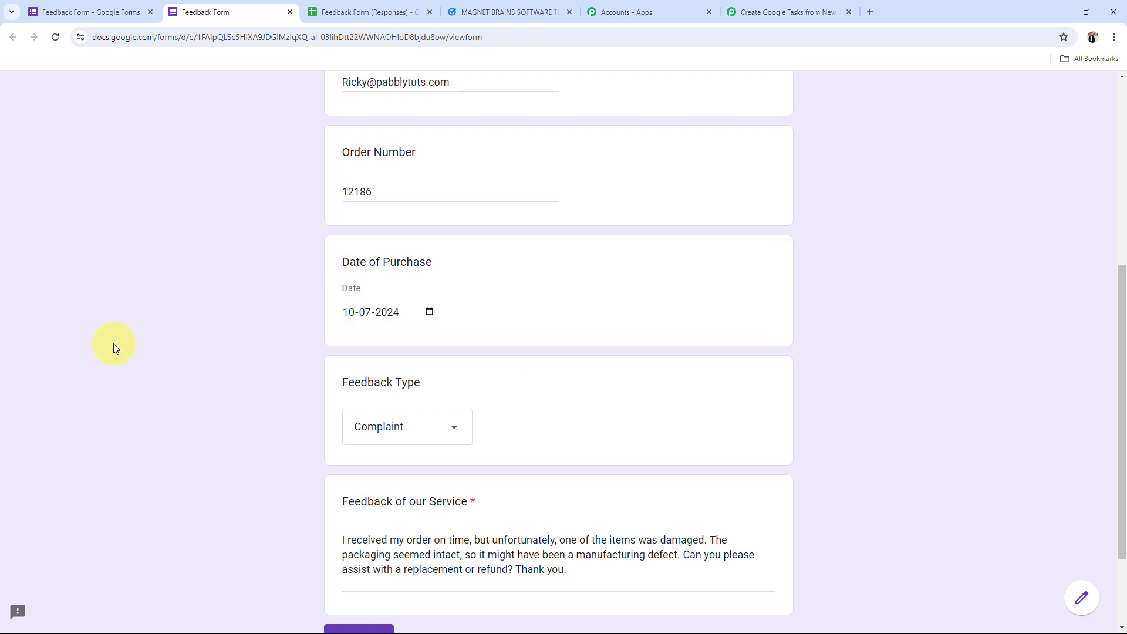
scroll(114, 344, "down", 2)
left_click(364, 521)
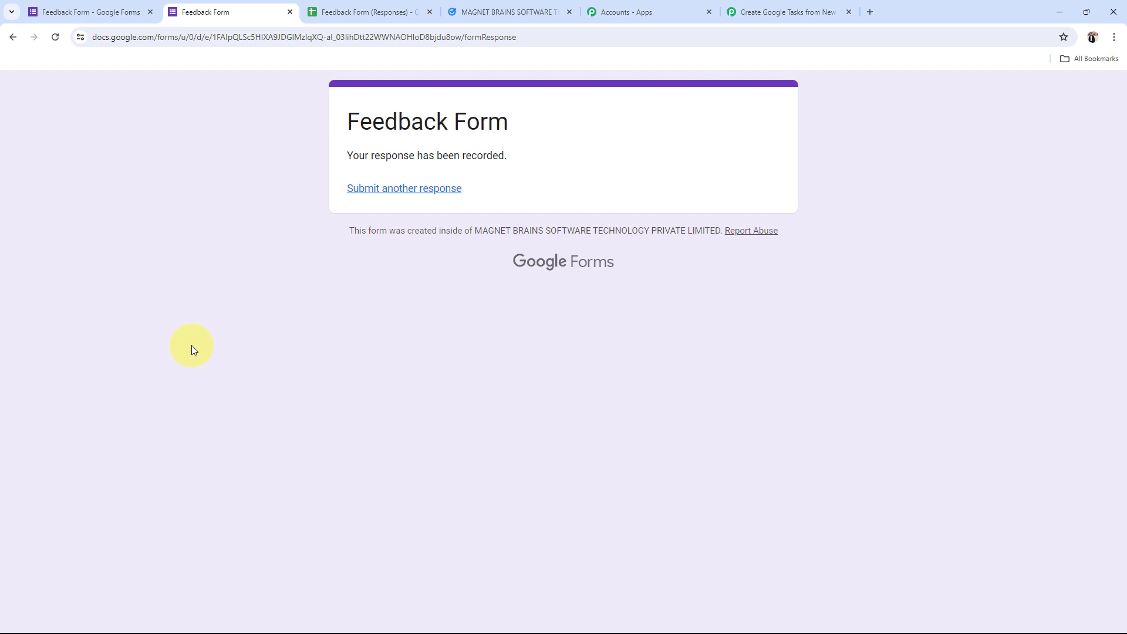
In the responses spreadsheet, widen the Timestamp column to fit the new entry and wrap the text of the feedback in cell G2
left_click(365, 11)
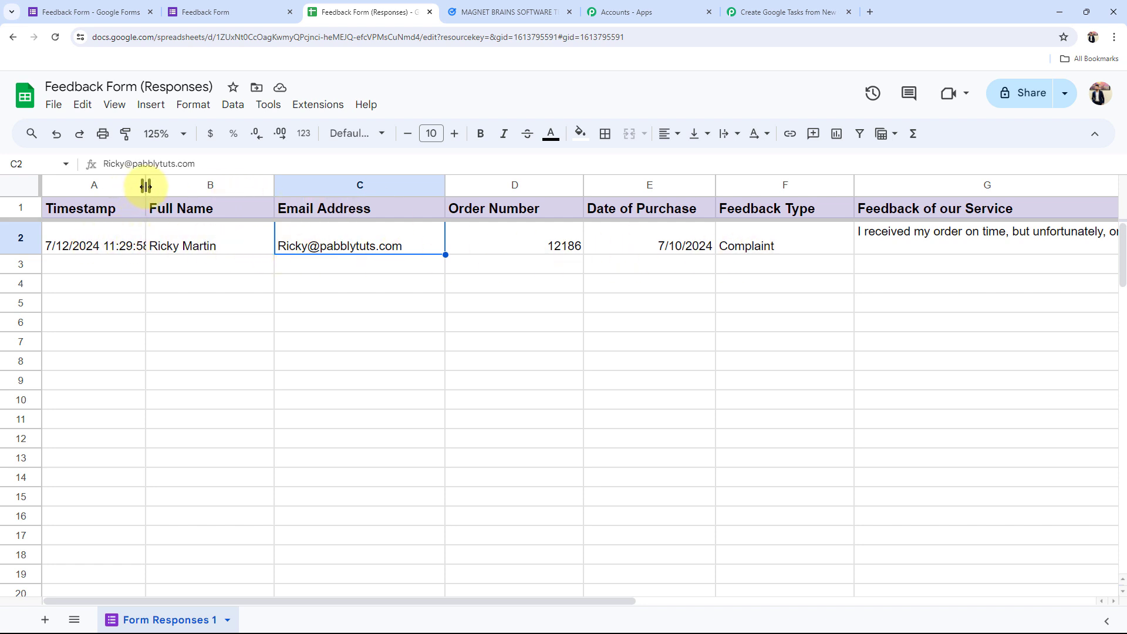
left_click_drag(146, 186, 163, 189)
double_click(956, 233)
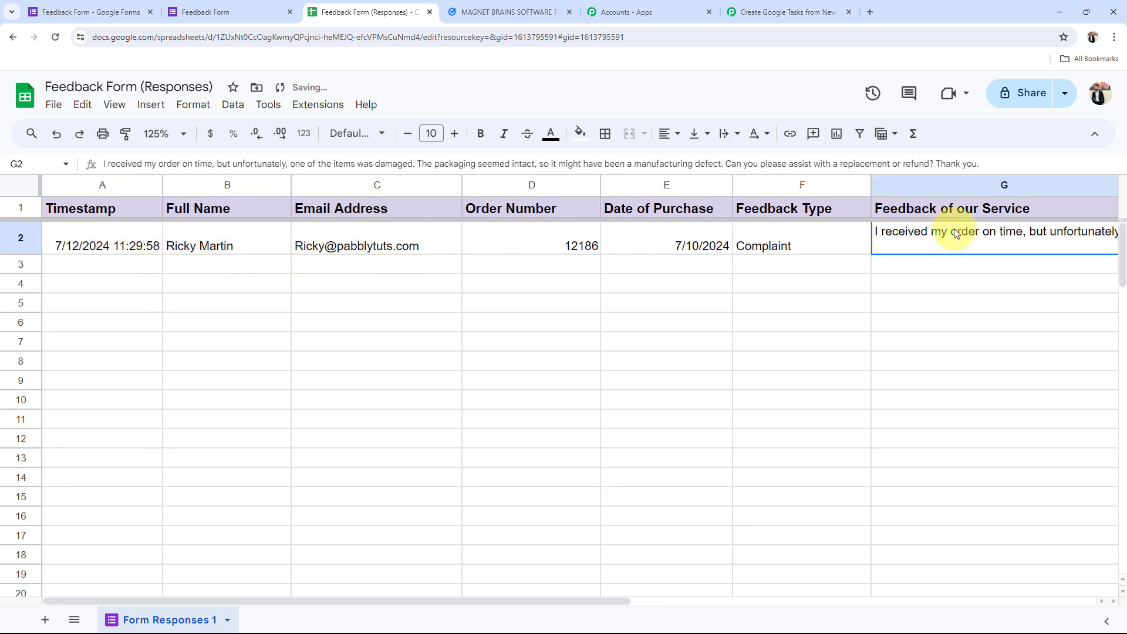
left_click(728, 133)
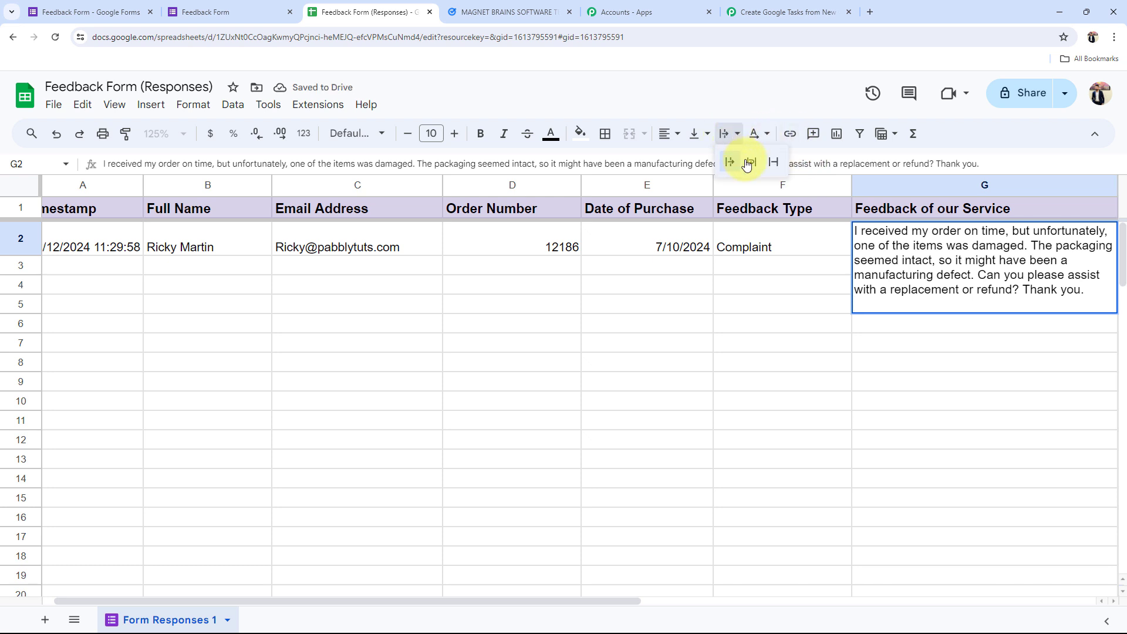
left_click(744, 162)
left_click(667, 311)
left_click(761, 359)
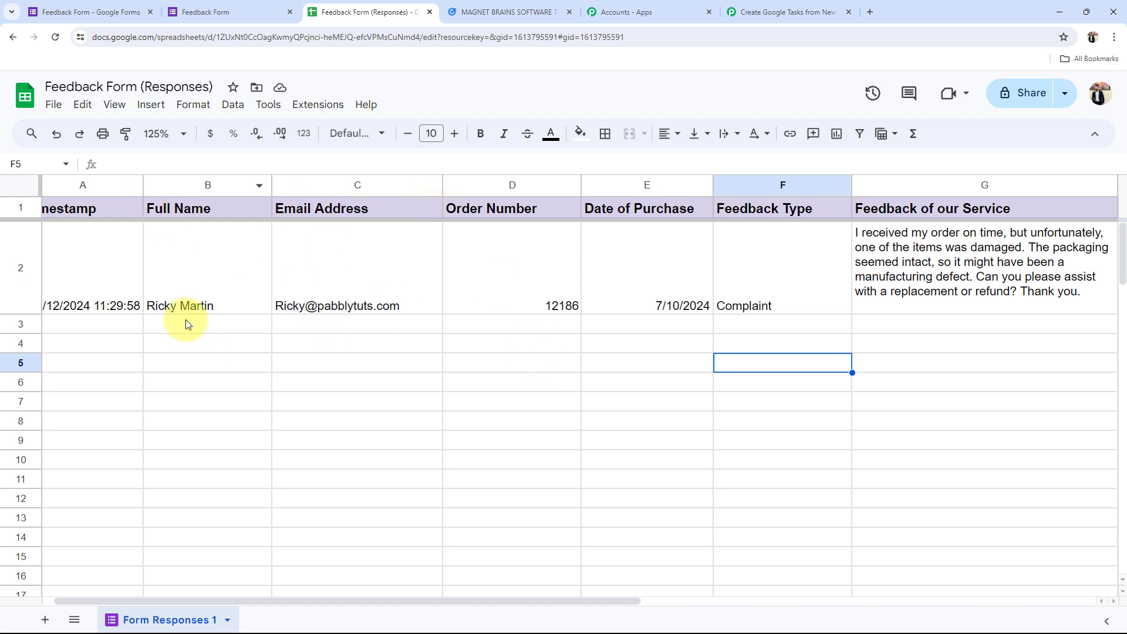
Look over the recorded response row from its first column and return to the Google Forms trigger in Pabbly Connect
left_click(216, 404)
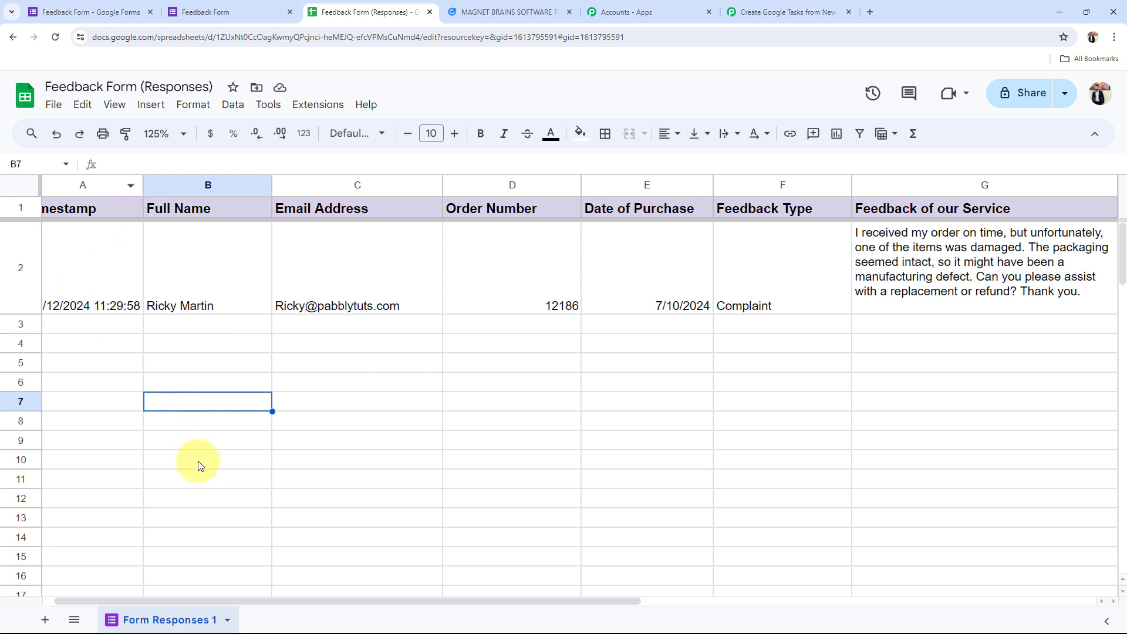
left_click_drag(111, 603, 82, 597)
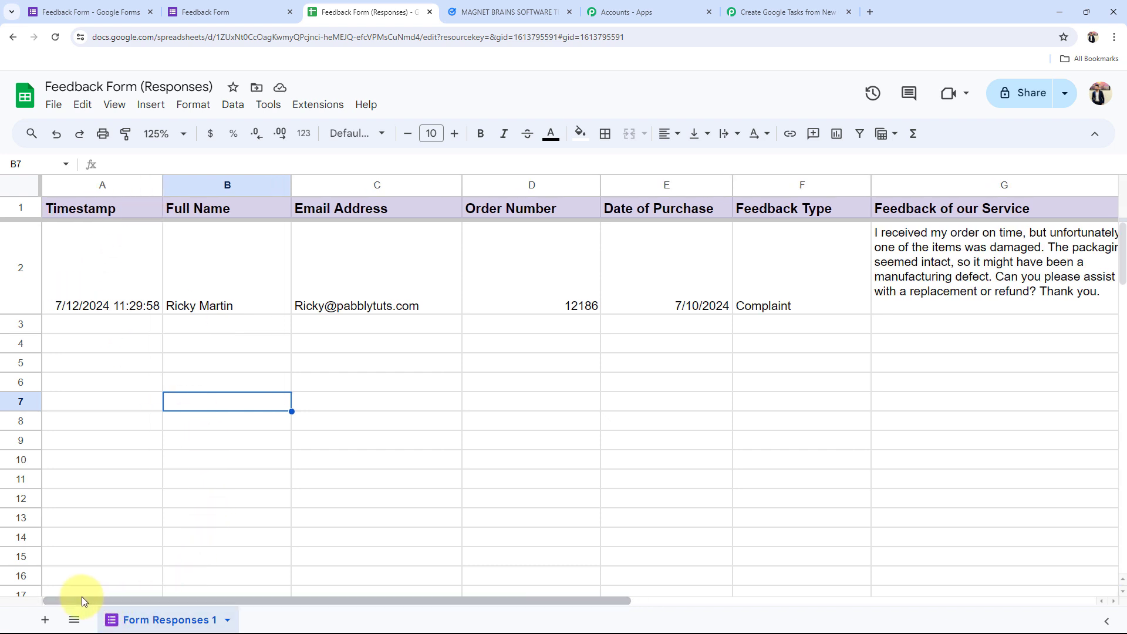
left_click(784, 12)
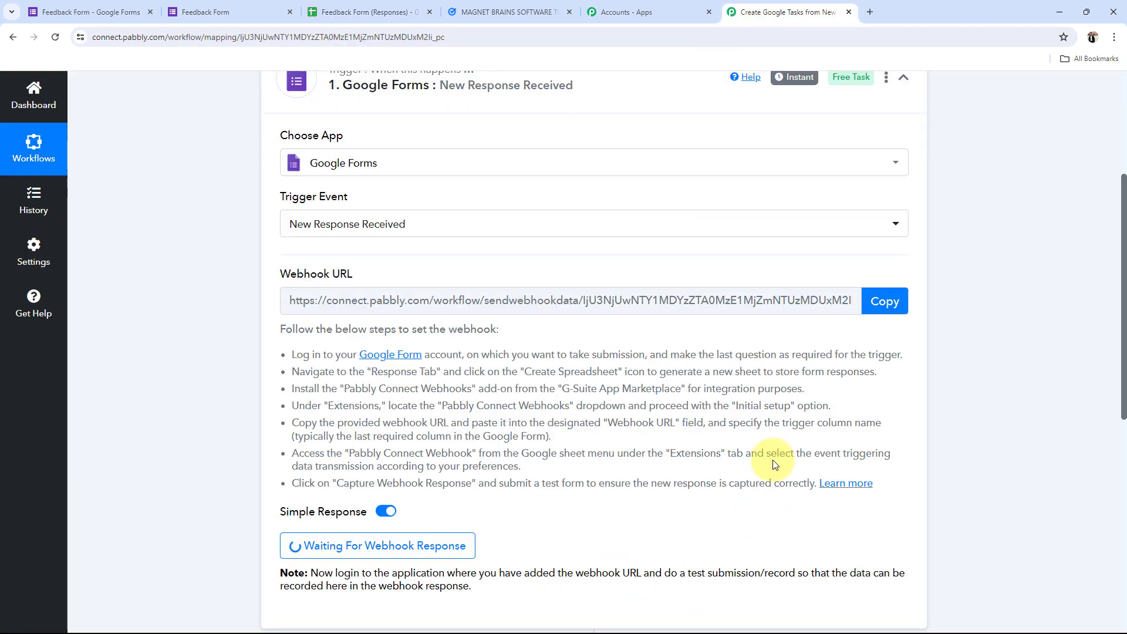
Copy the webhook URL from the Google Forms trigger and switch to the Feedback Form (Responses) spreadsheet
scroll(242, 426, "down", 2)
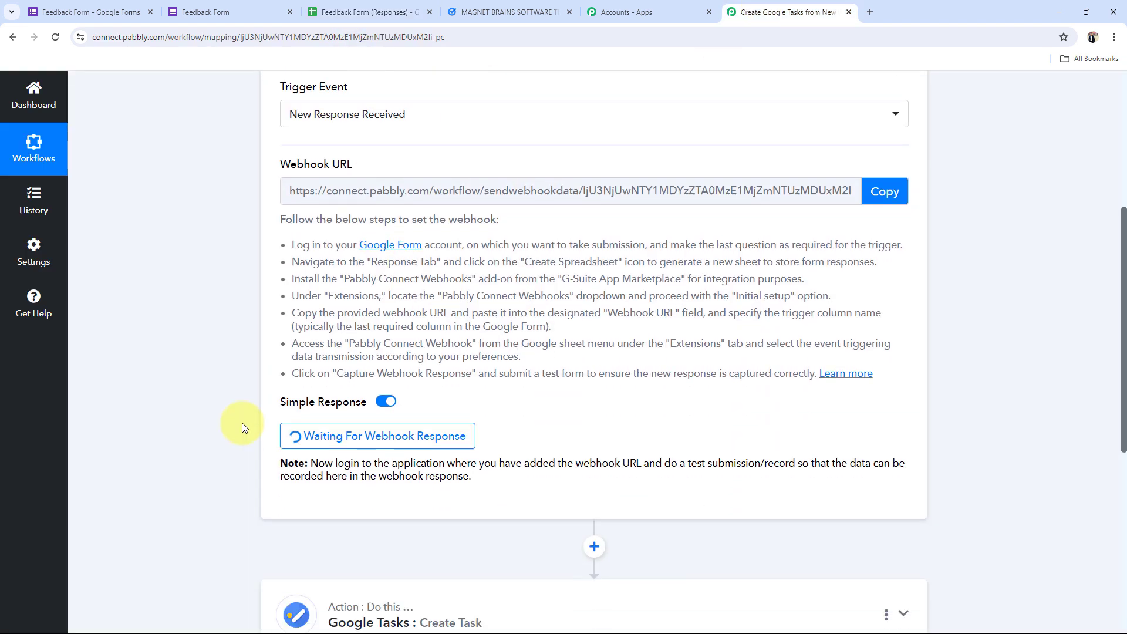
left_click_drag(276, 163, 499, 161)
left_click(884, 186)
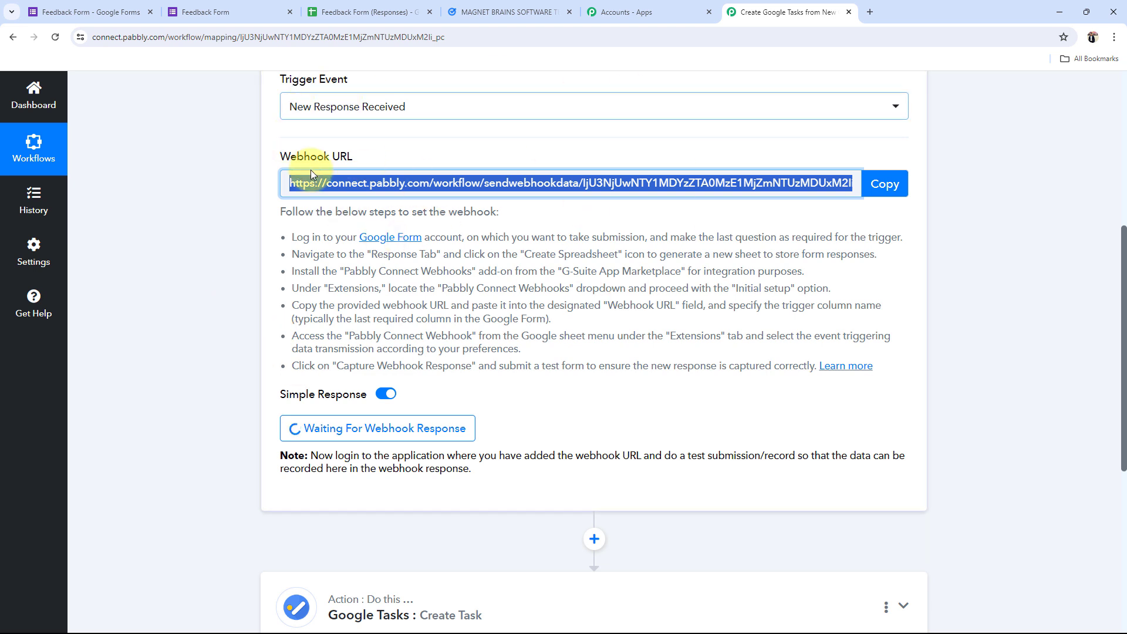
left_click(403, 5)
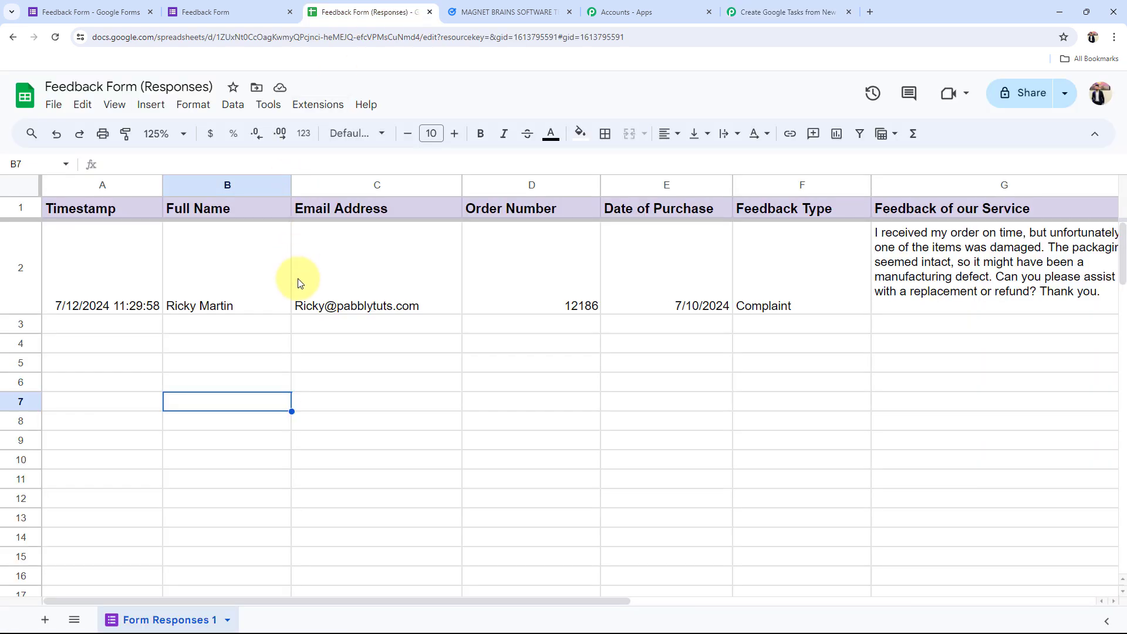
Find the Pabbly Connect Webhooks add-on in the Google Workspace Marketplace, check its installation status, and close the marketplace
left_click(316, 112)
mouse_move(322, 130)
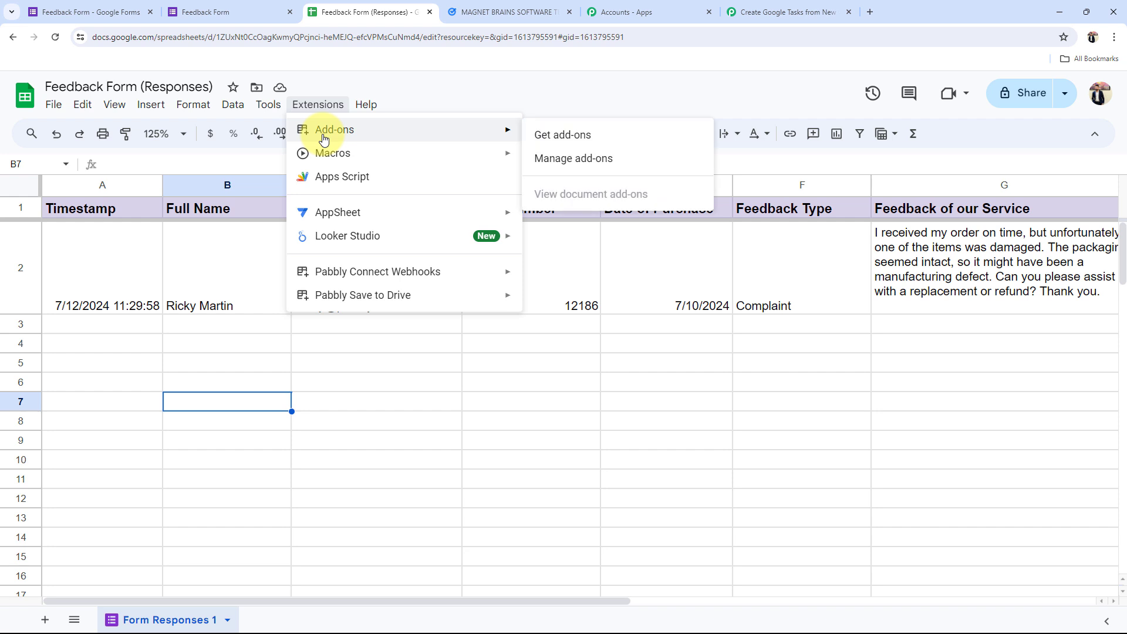
left_click(541, 139)
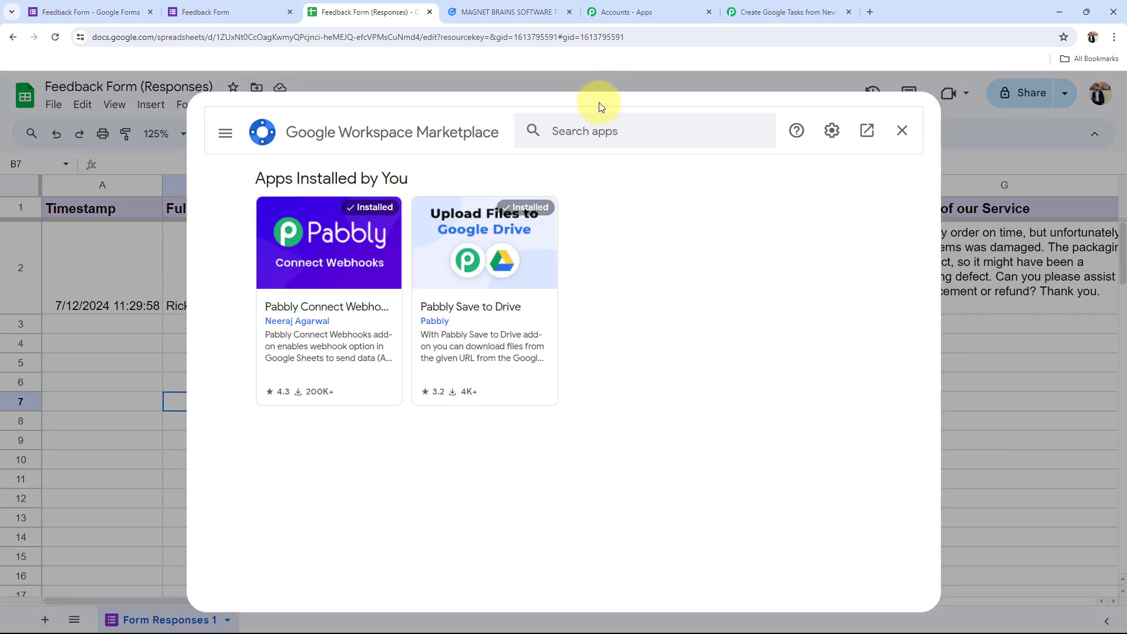
left_click(602, 128)
type("P")
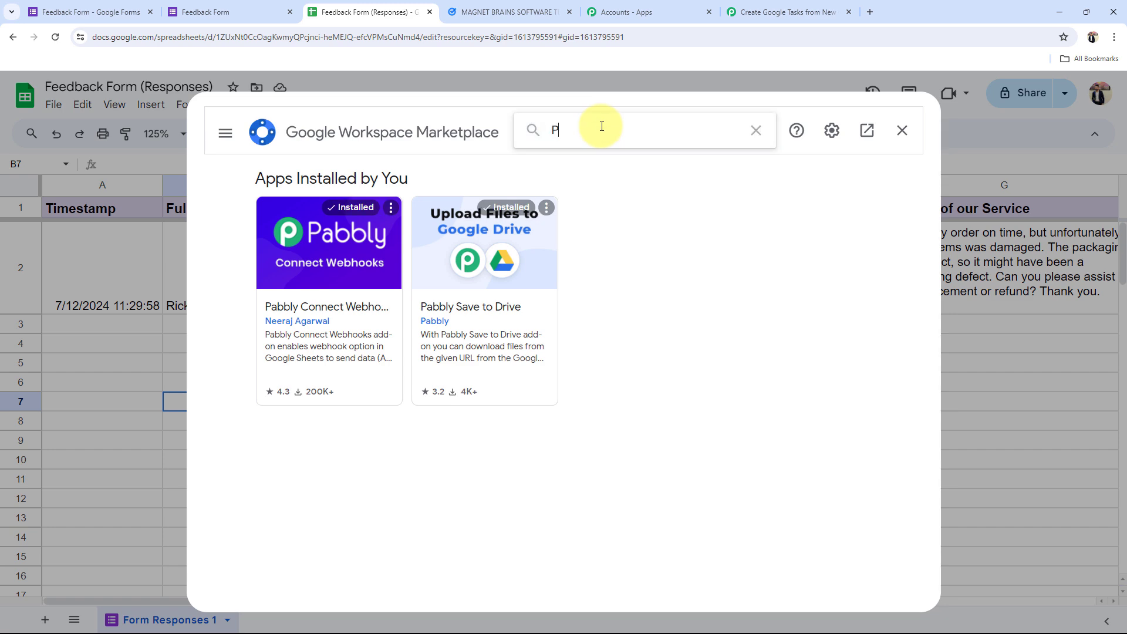
type("abbly")
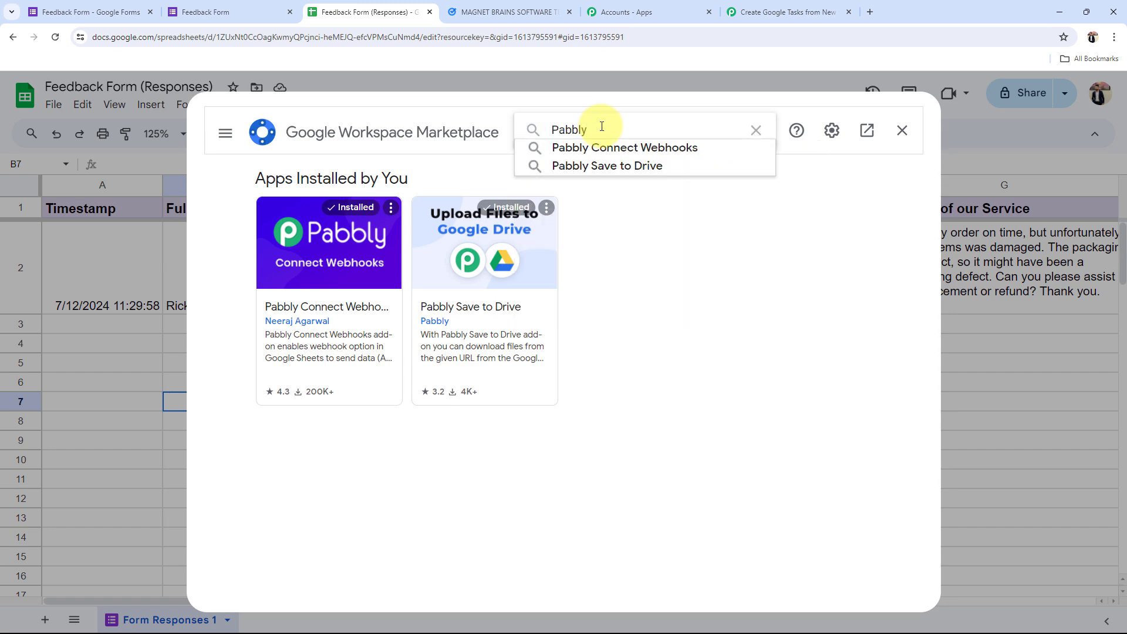
left_click(604, 149)
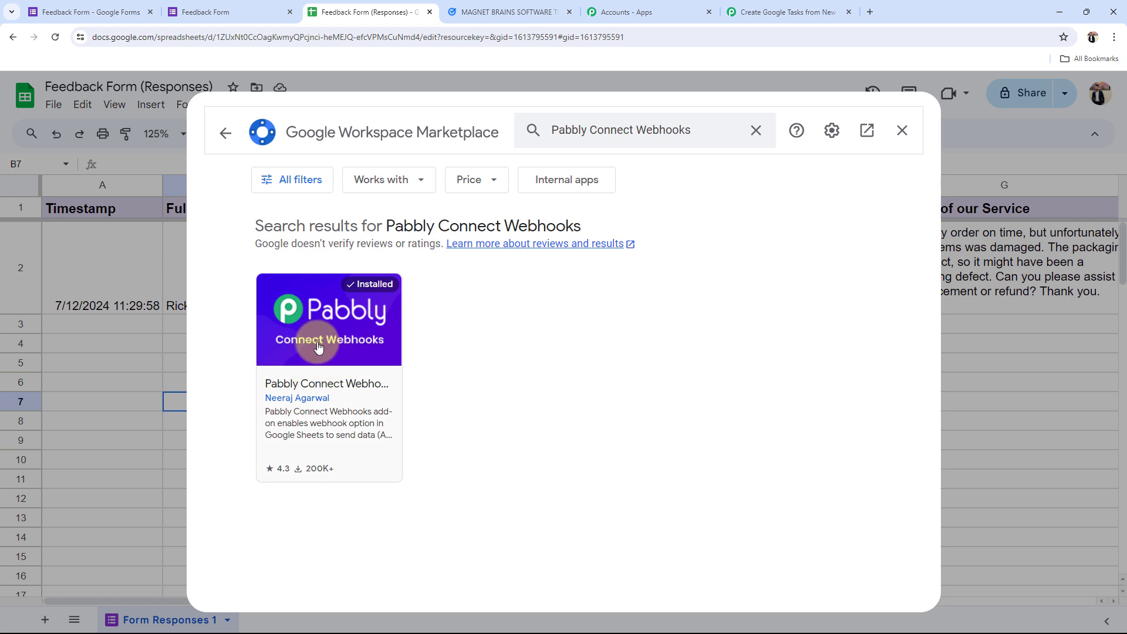
left_click(318, 346)
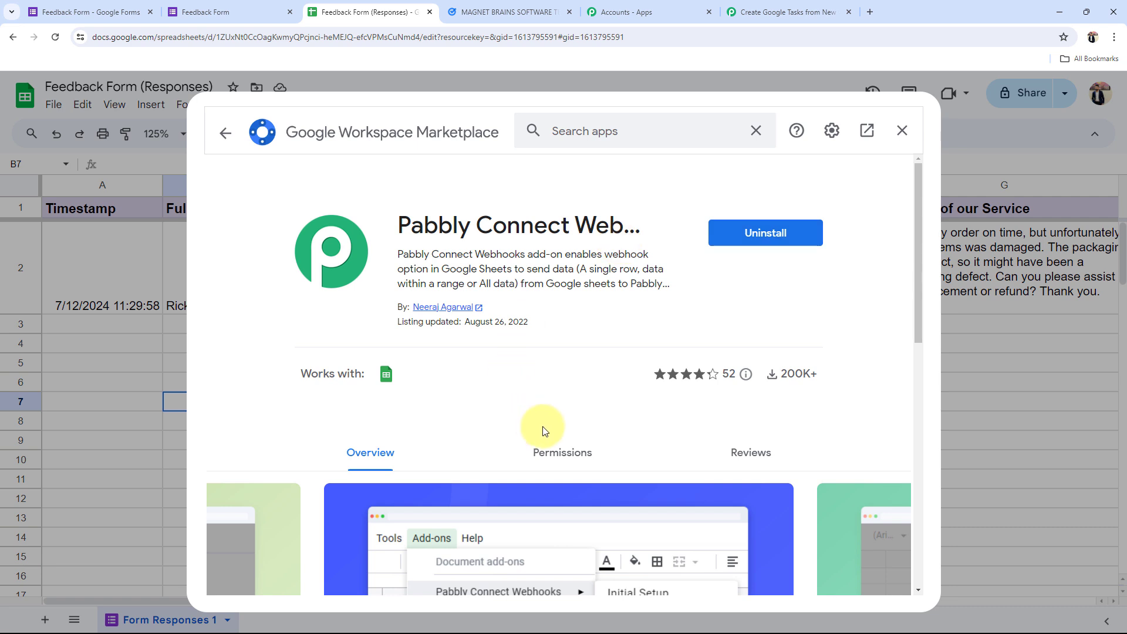
left_click(901, 131)
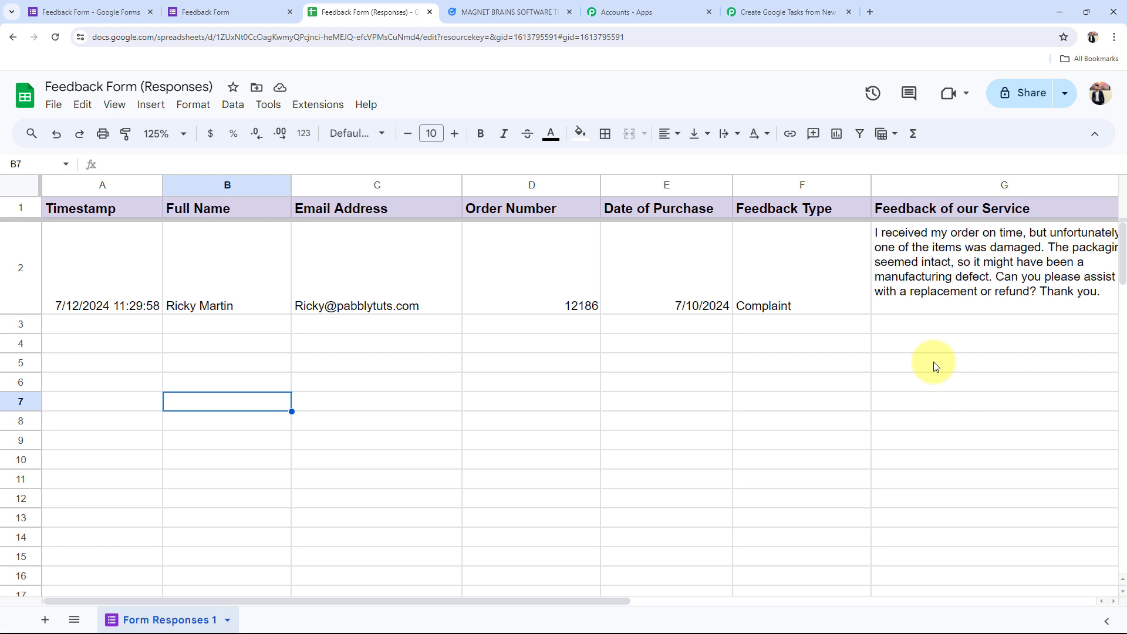
Start the Initial Setup of the Pabbly Connect Webhooks add-on and fill in the webhook URL copied from the Pabbly Connect workflow
left_click(317, 106)
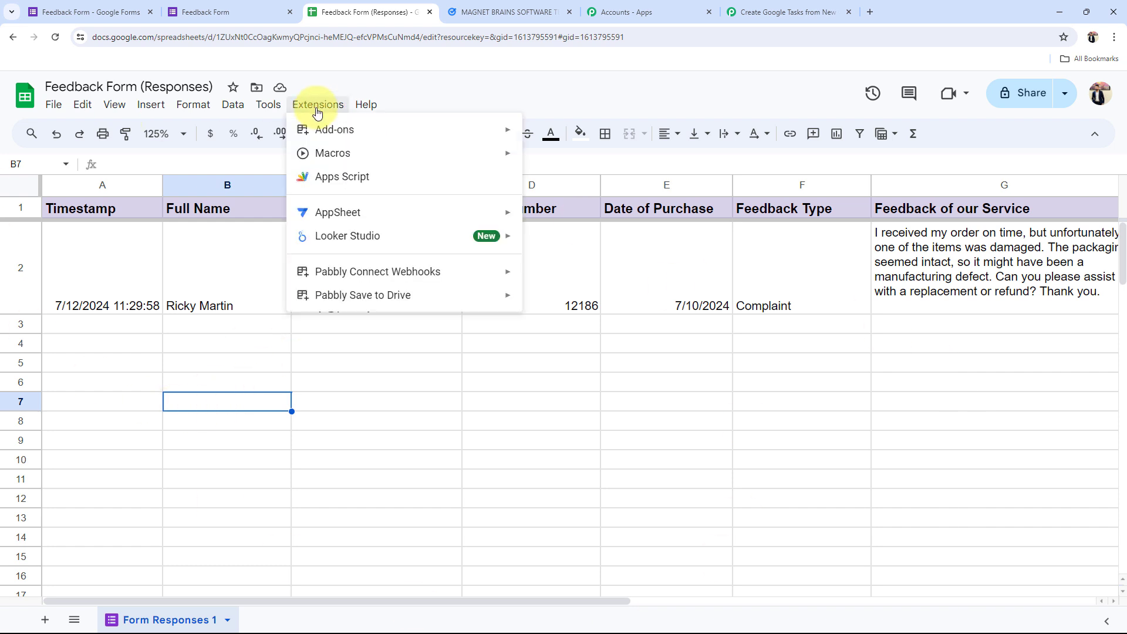
mouse_move(345, 278)
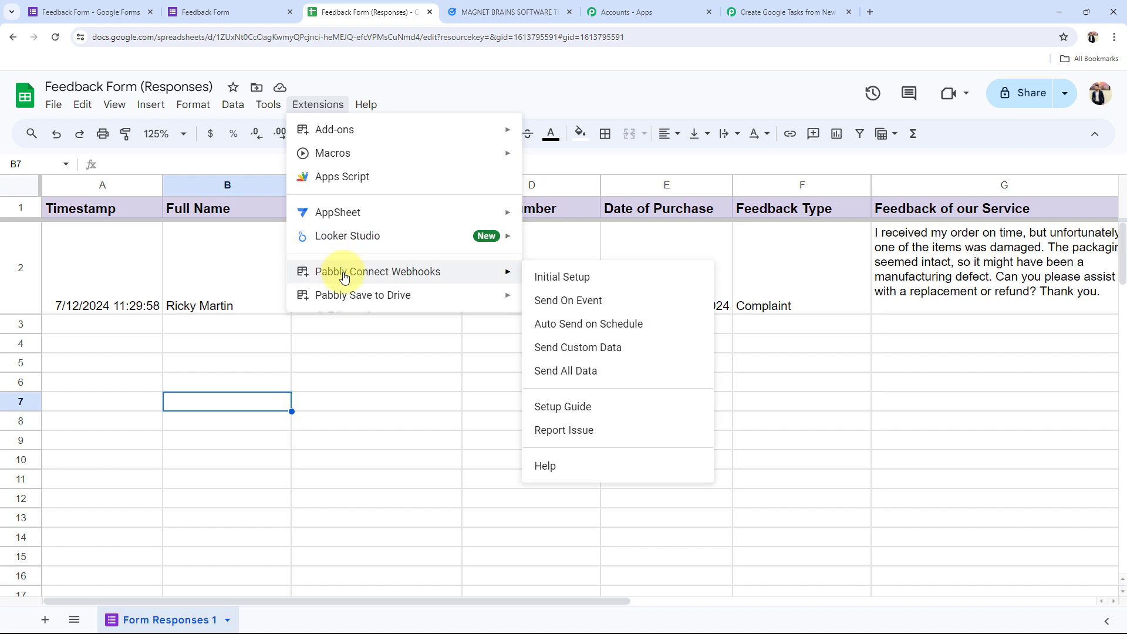
left_click(666, 277)
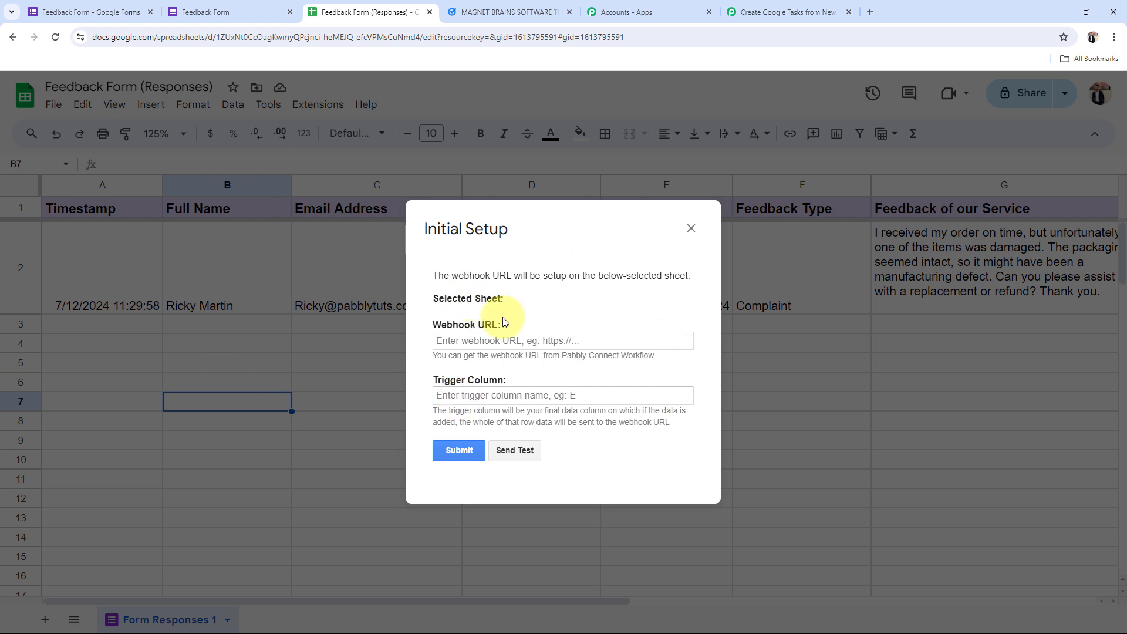
left_click(781, 12)
left_click(885, 183)
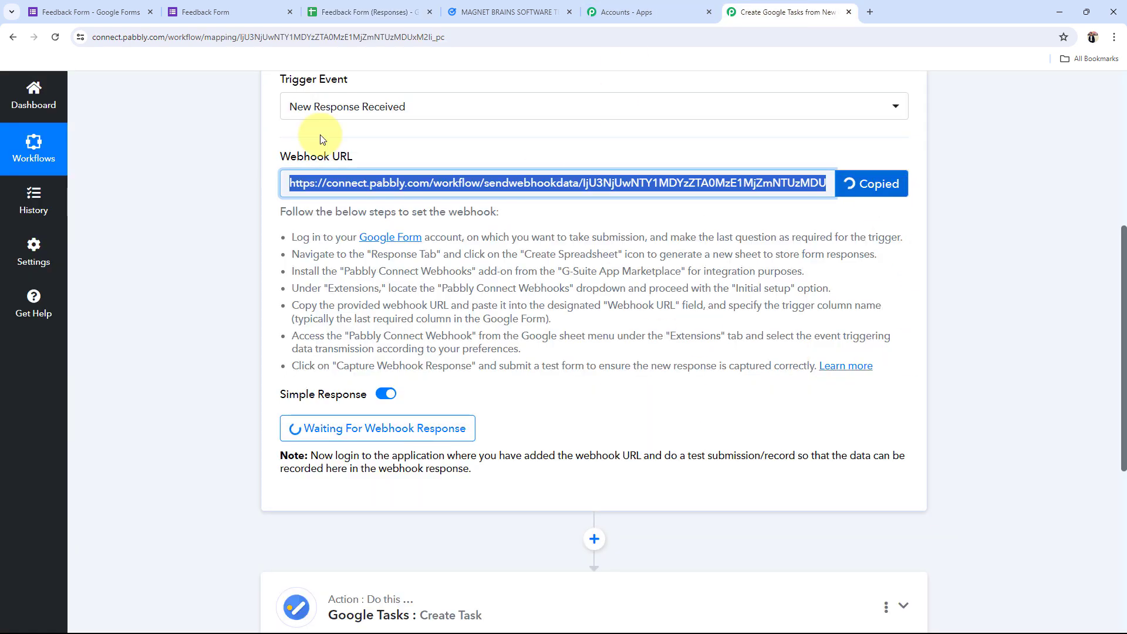
left_click(329, 11)
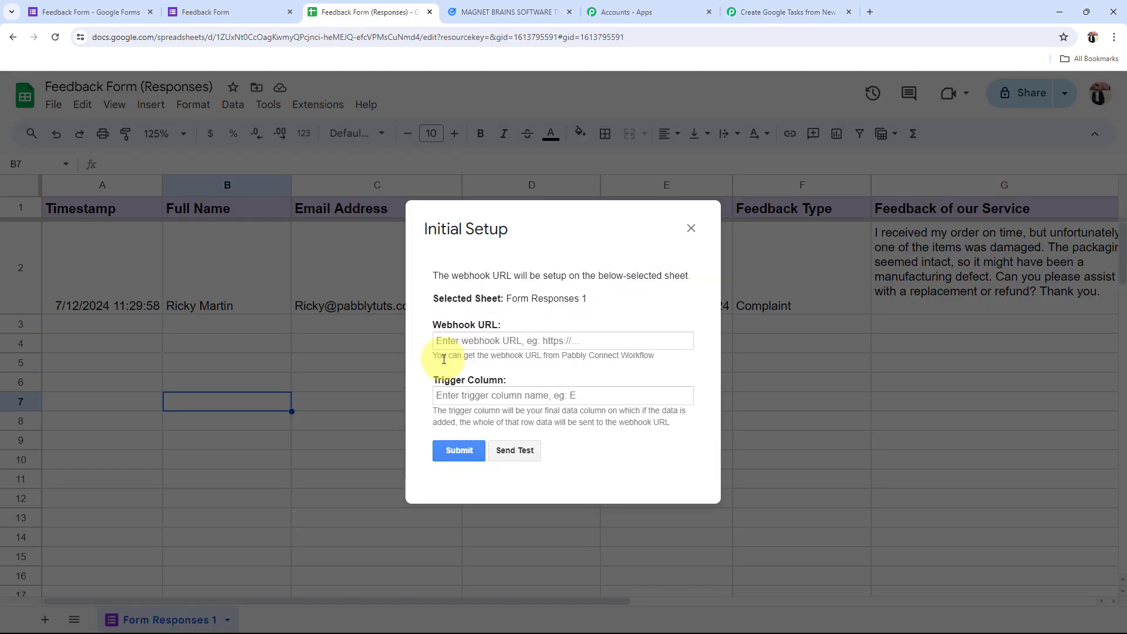
left_click(467, 339)
key("ctrl+v")
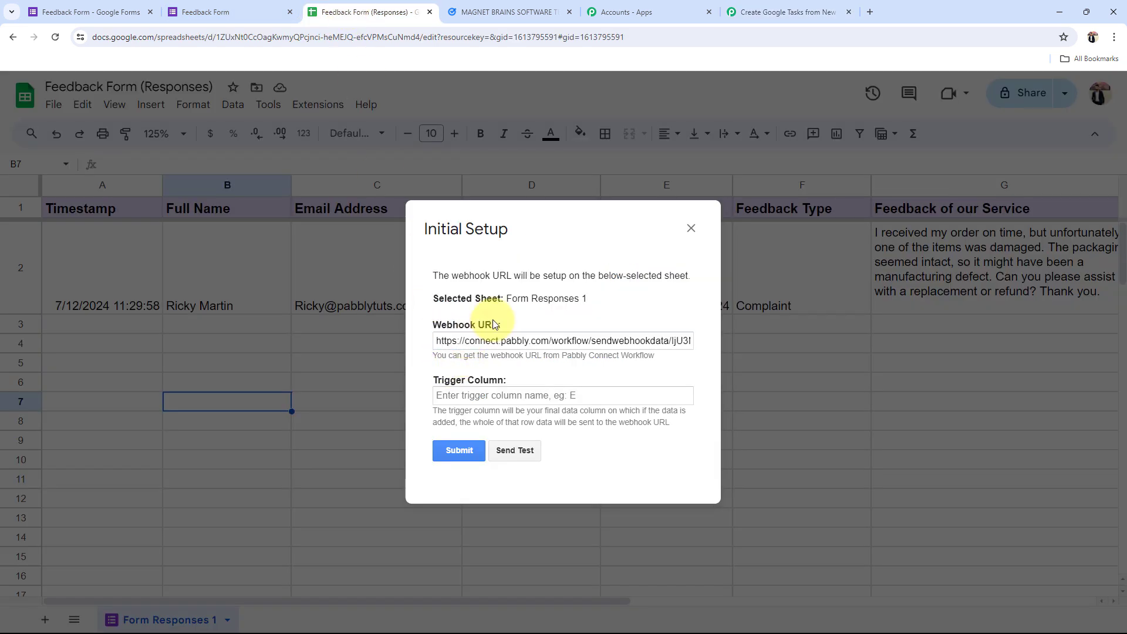
left_click(453, 300)
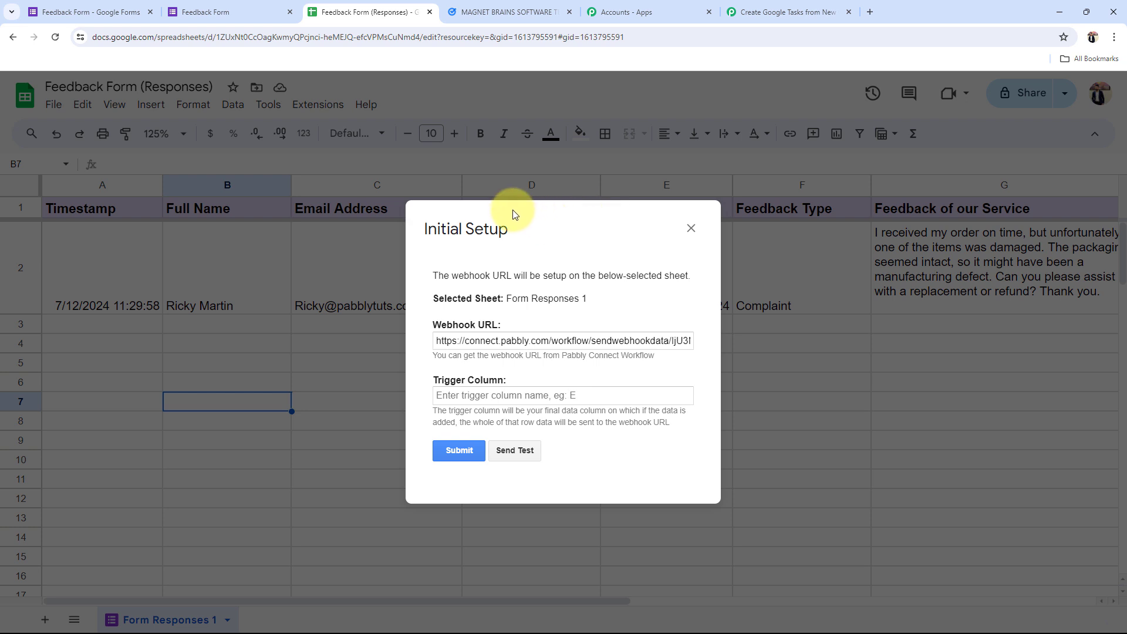
left_click_drag(424, 229, 489, 229)
left_click(569, 317)
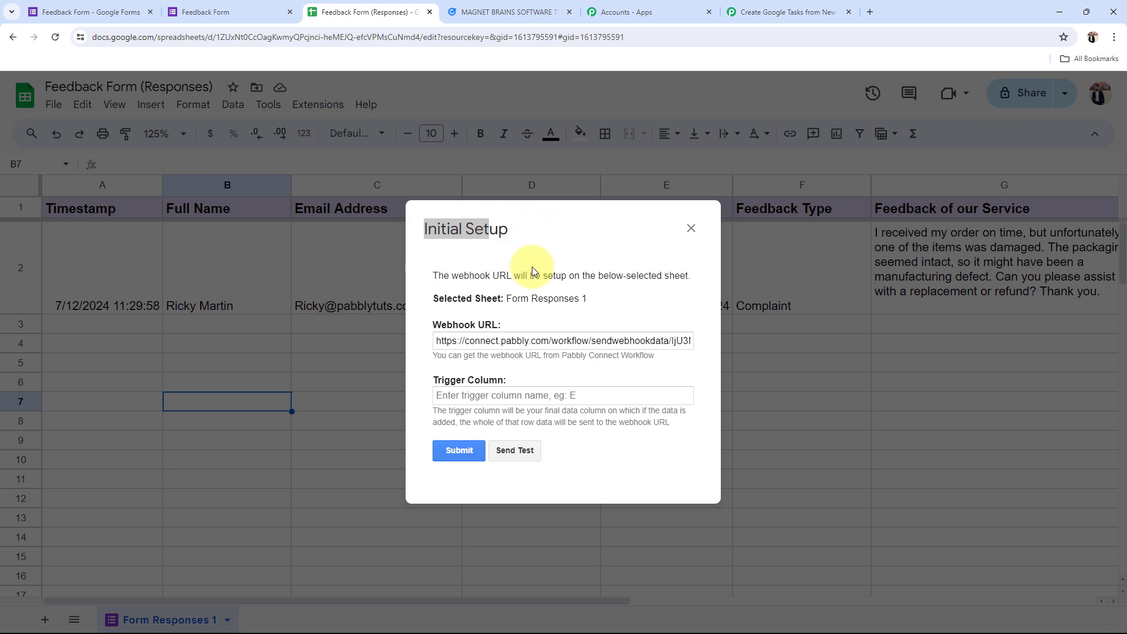
left_click(422, 372)
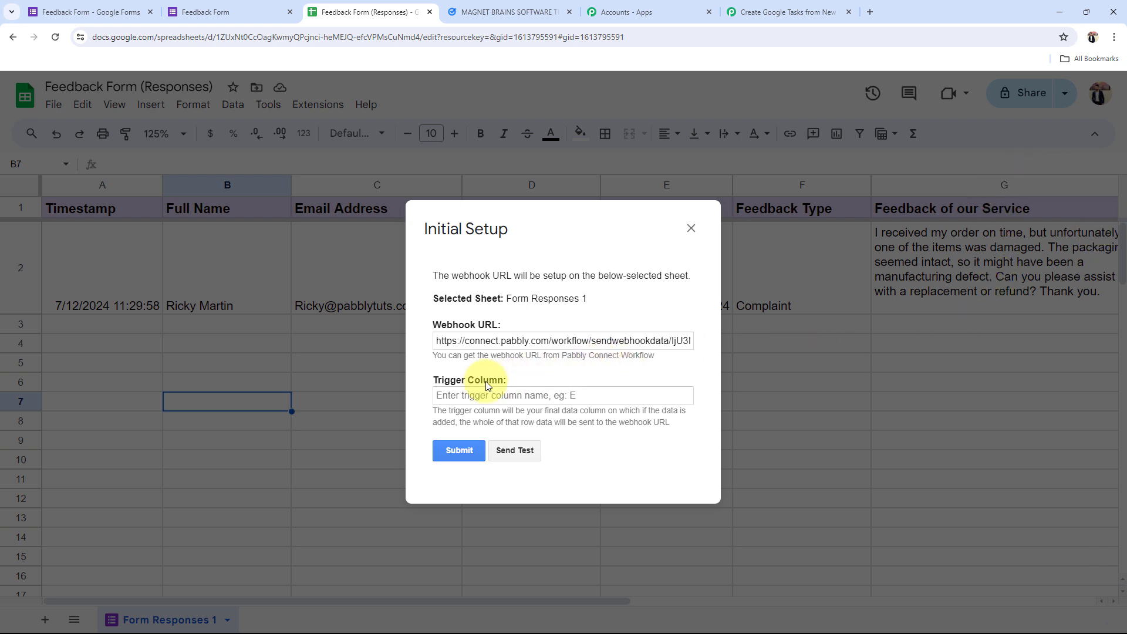
Set the trigger column of the webhook setup to G, the sheet's final data column
left_click(468, 397)
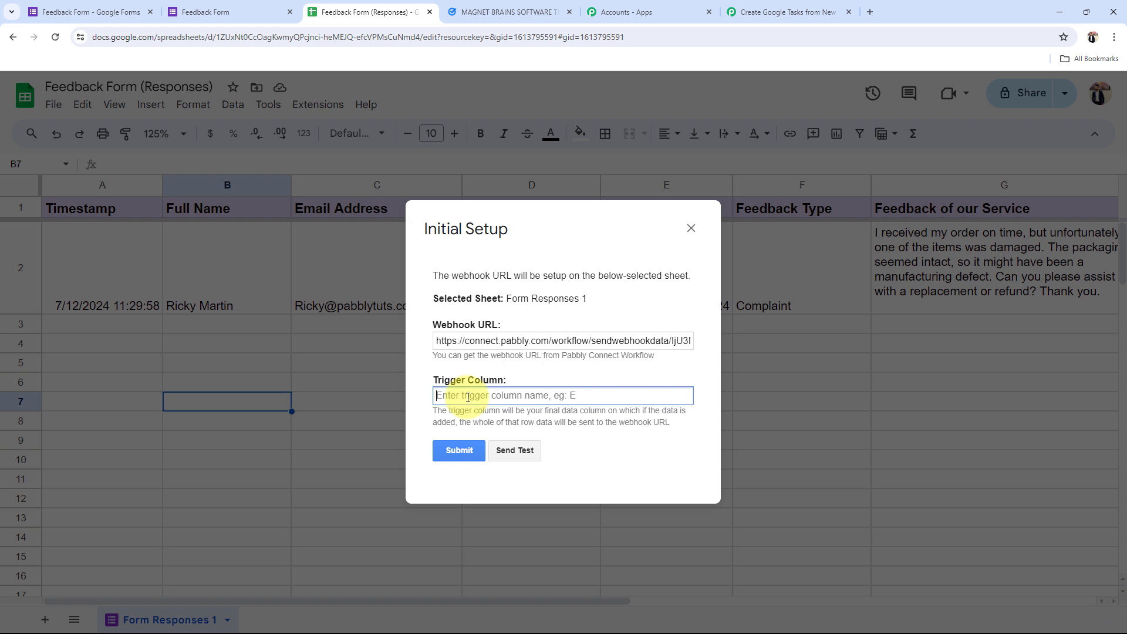
type("G")
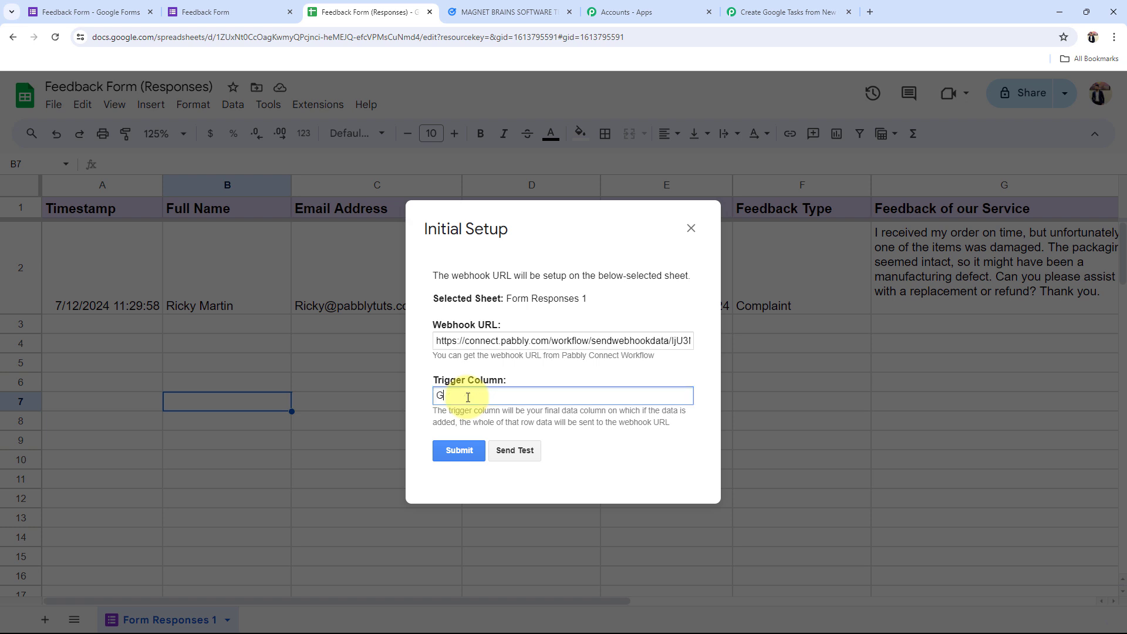
left_click(420, 408)
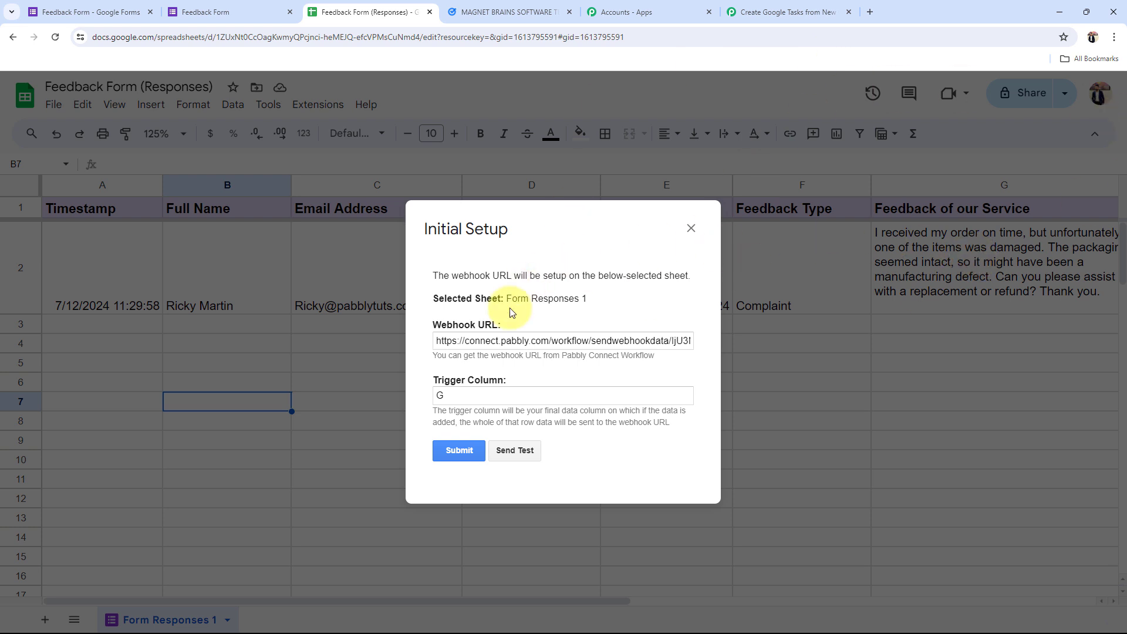
Send the test data to the webhook, and submit and close the Initial Setup
left_click(514, 451)
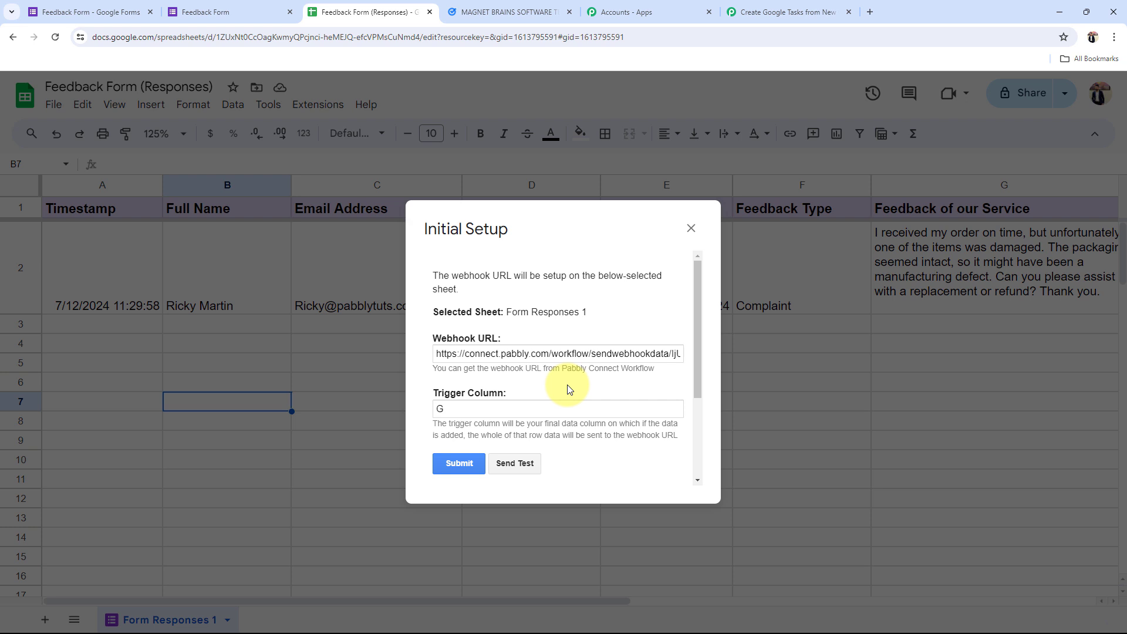
scroll(568, 387, "down", 3)
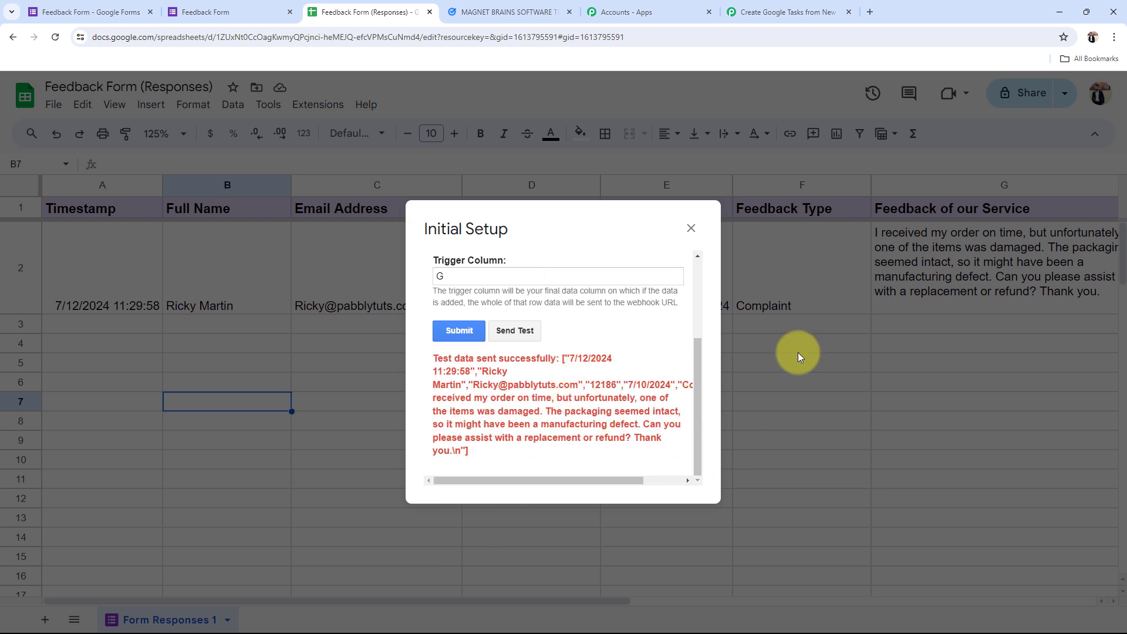
left_click(453, 331)
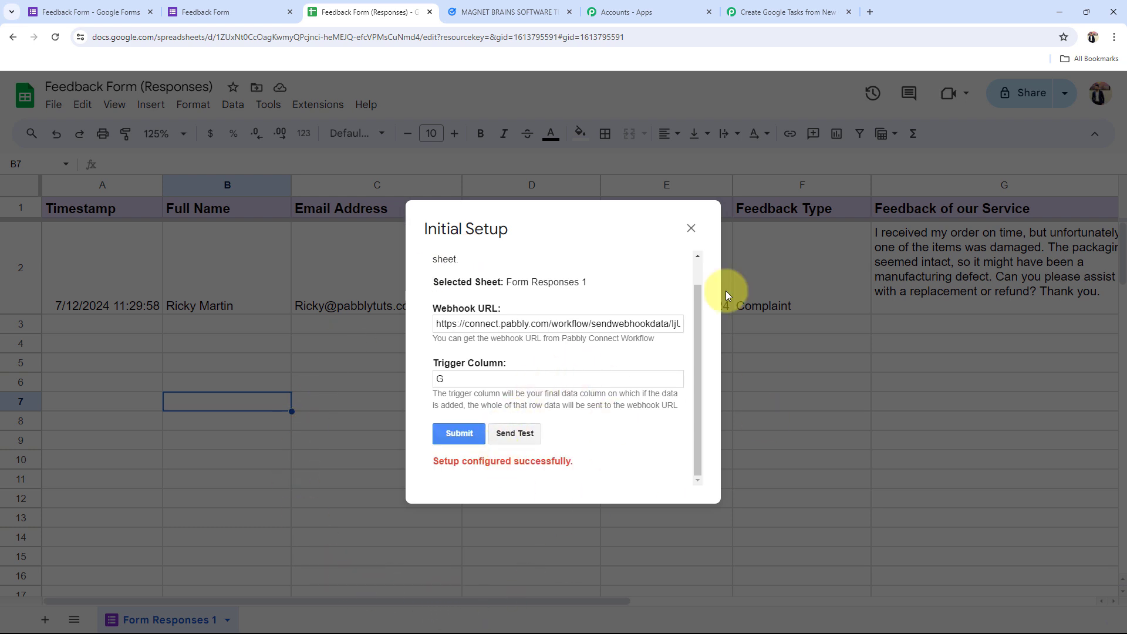
left_click(691, 228)
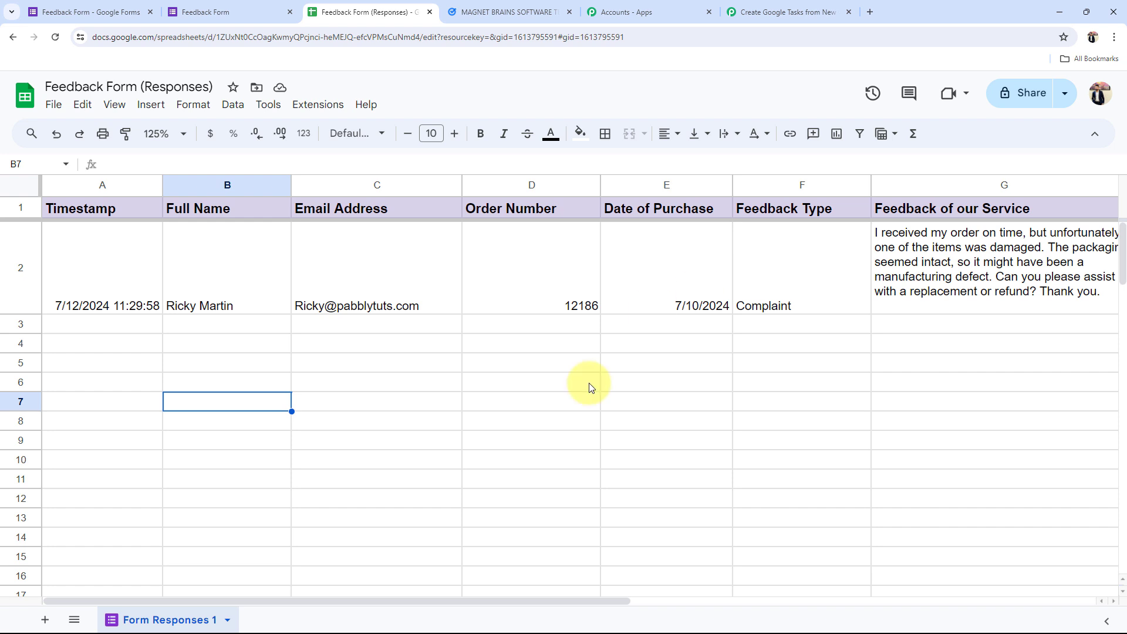
left_click(83, 333)
left_click(210, 333)
left_click(378, 333)
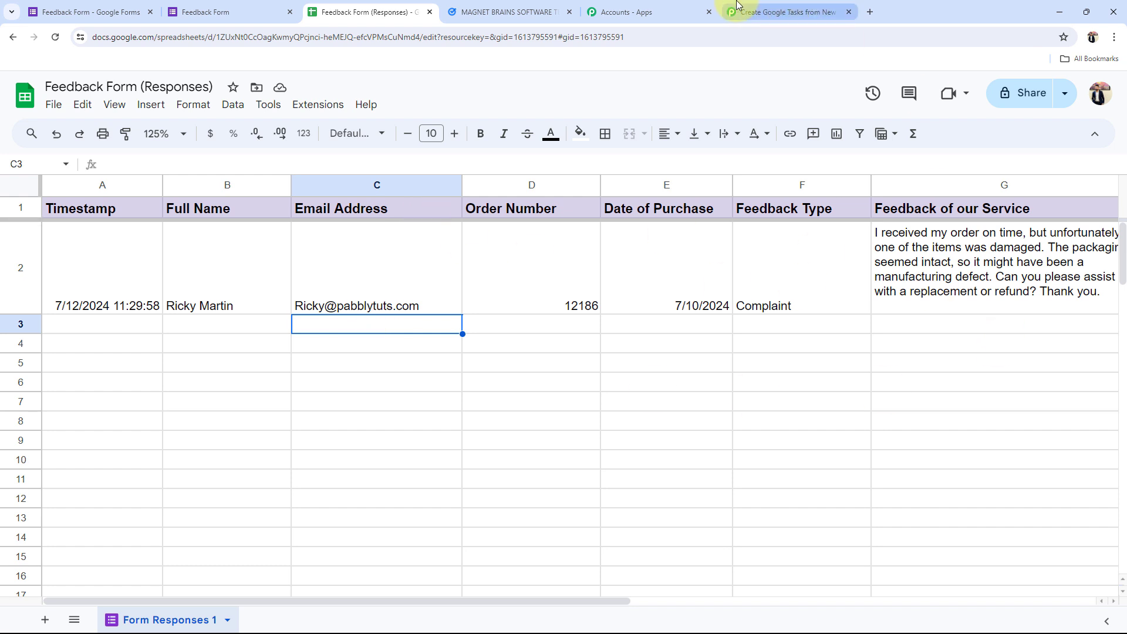
left_click(390, 459)
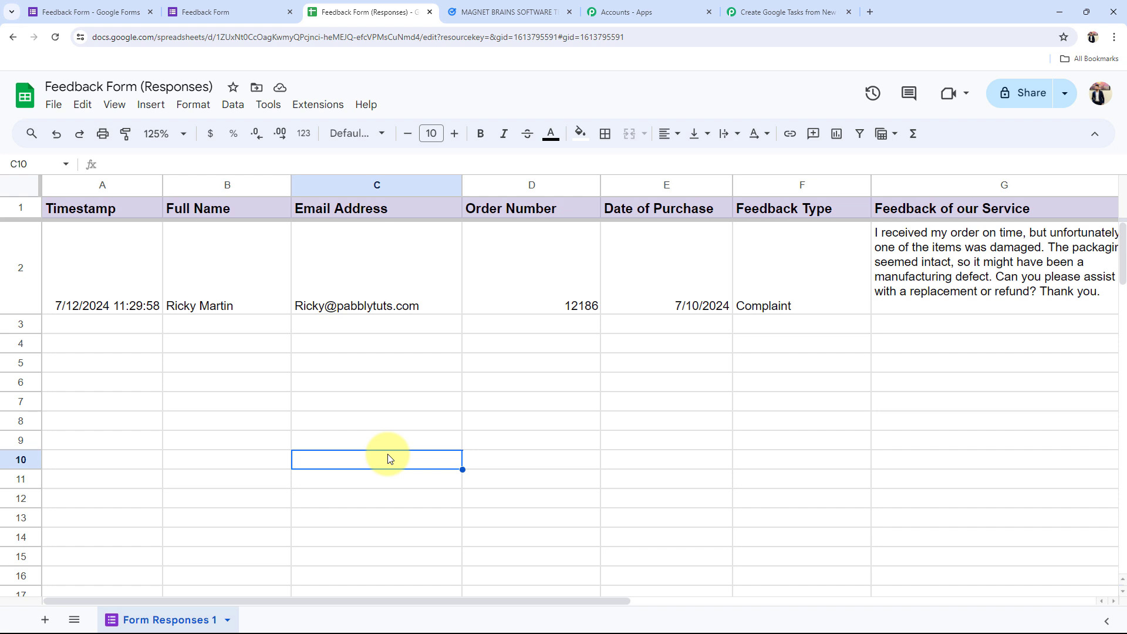
Enable Send On Event for the responses sheet through the Pabbly Connect Webhooks add-on
left_click(318, 104)
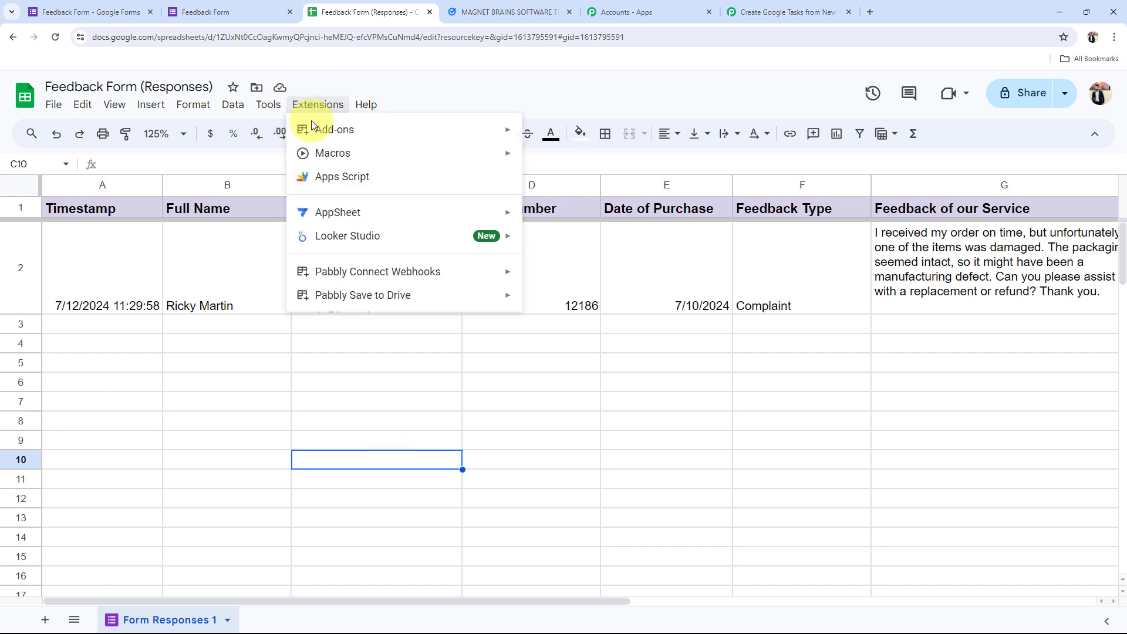
mouse_move(334, 276)
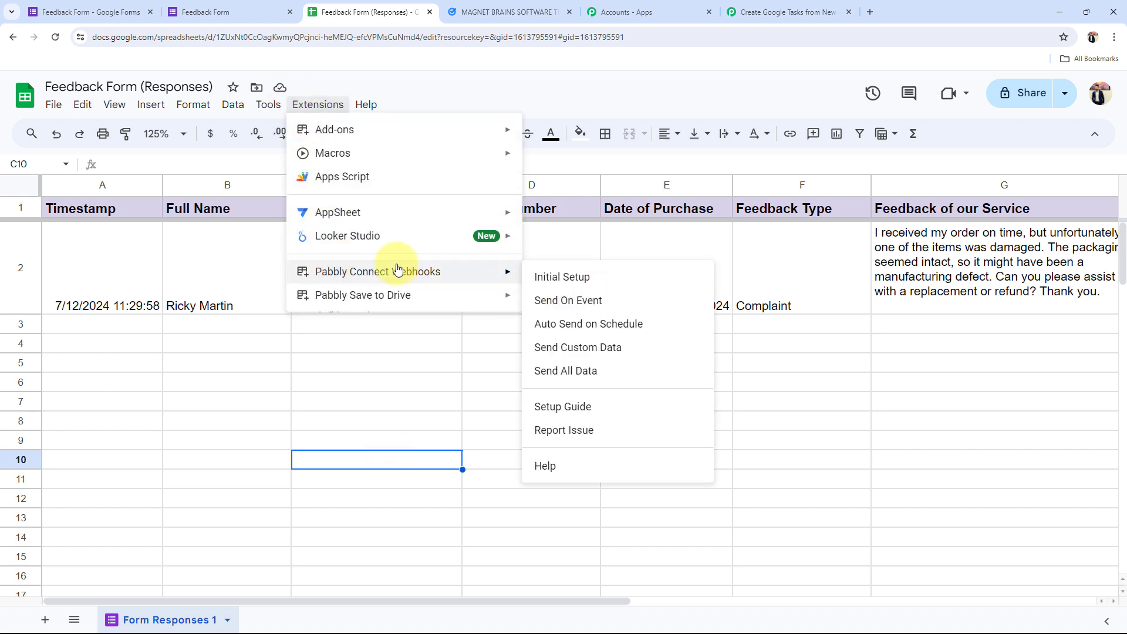
left_click(582, 302)
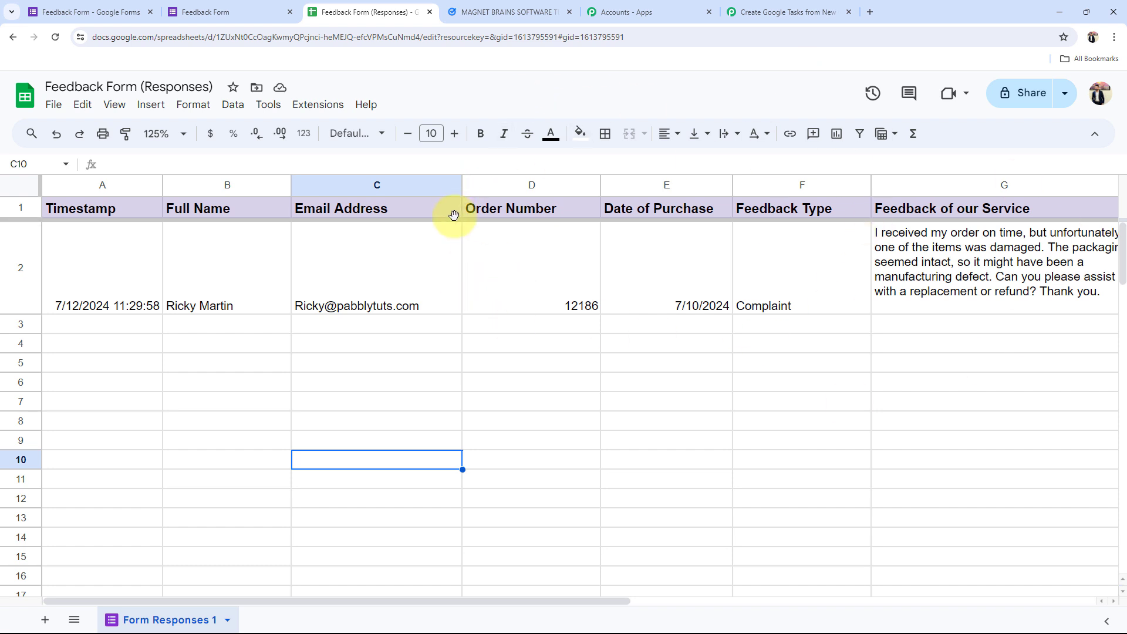
Return to the Pabbly Connect workflow and examine the captured form response fields, briefly comparing them with the Feedback Form
left_click(808, 10)
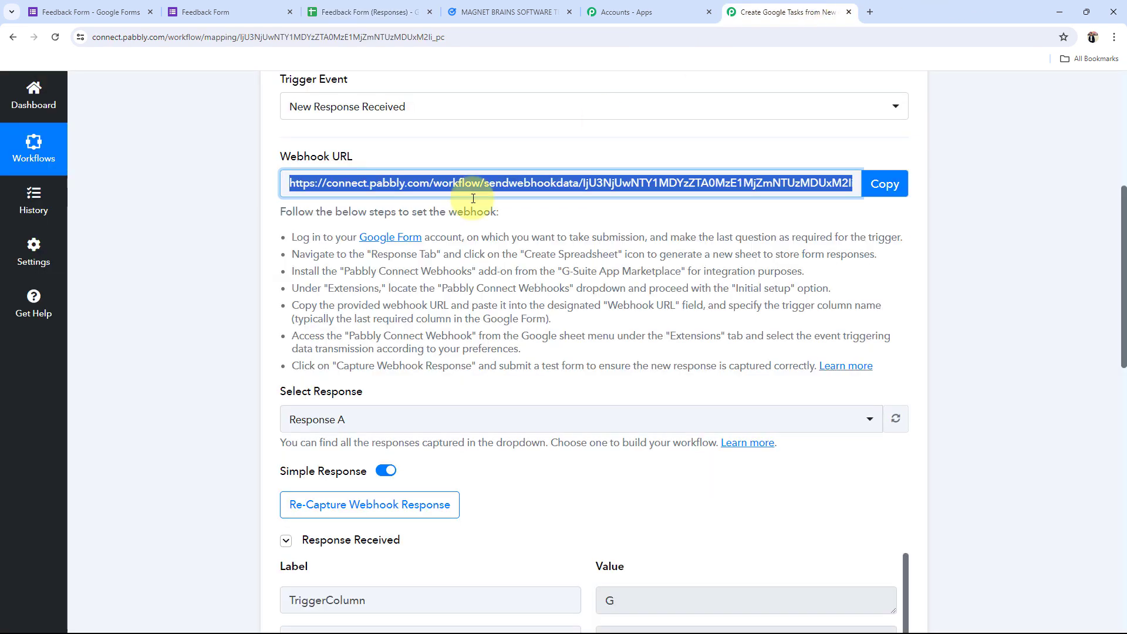
left_click(181, 411)
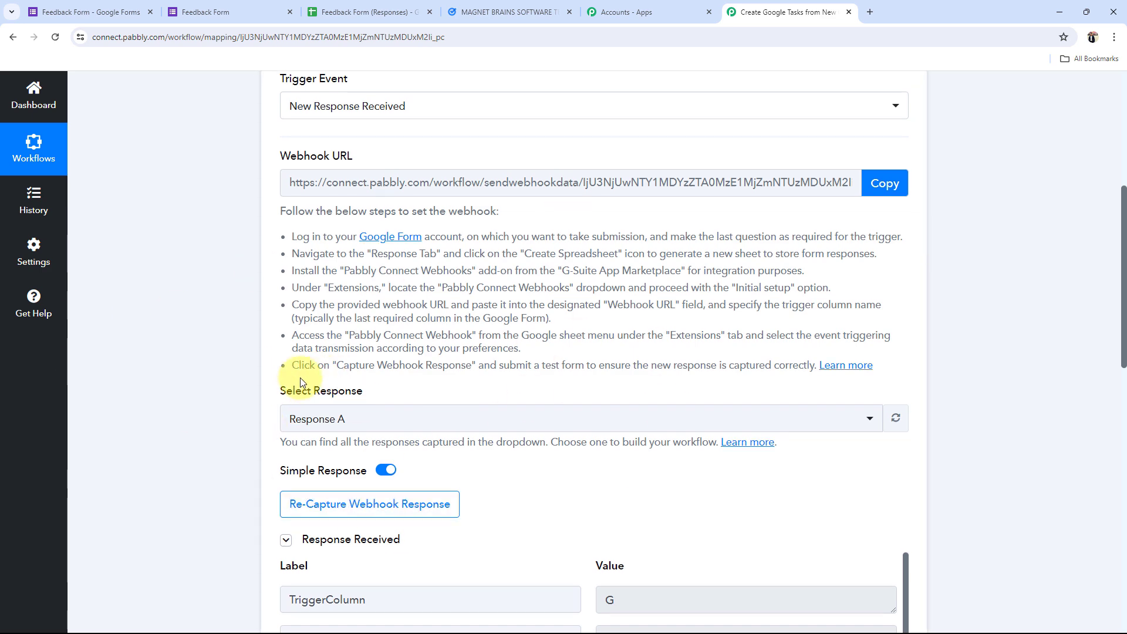
scroll(301, 378, "down", 5)
scroll(301, 378, "down", 2)
left_click(106, 11)
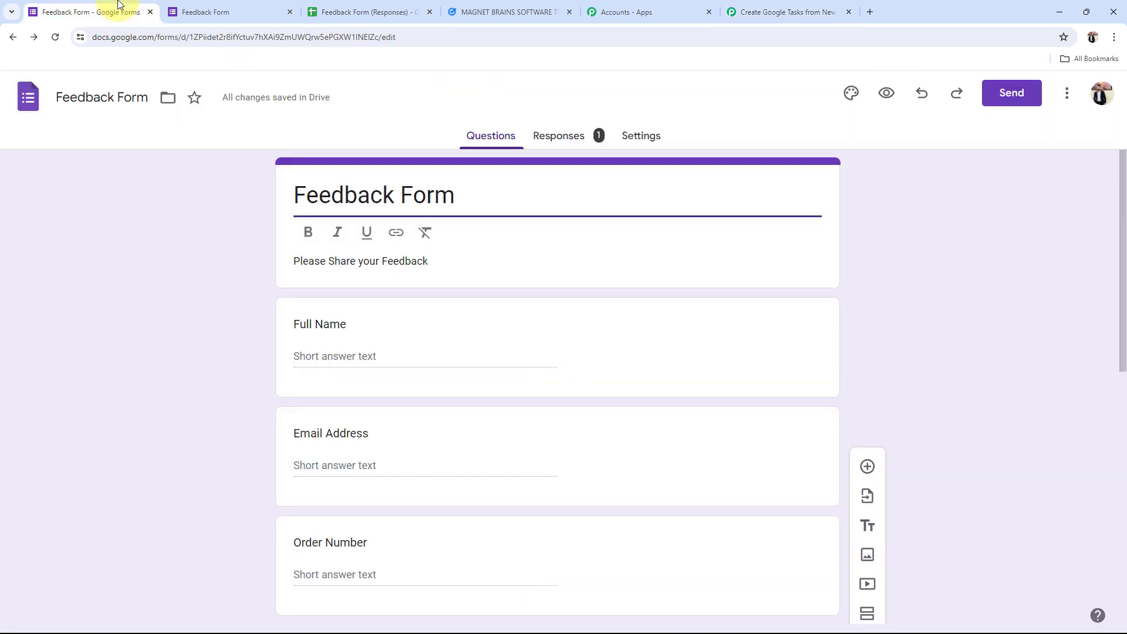
left_click(769, 12)
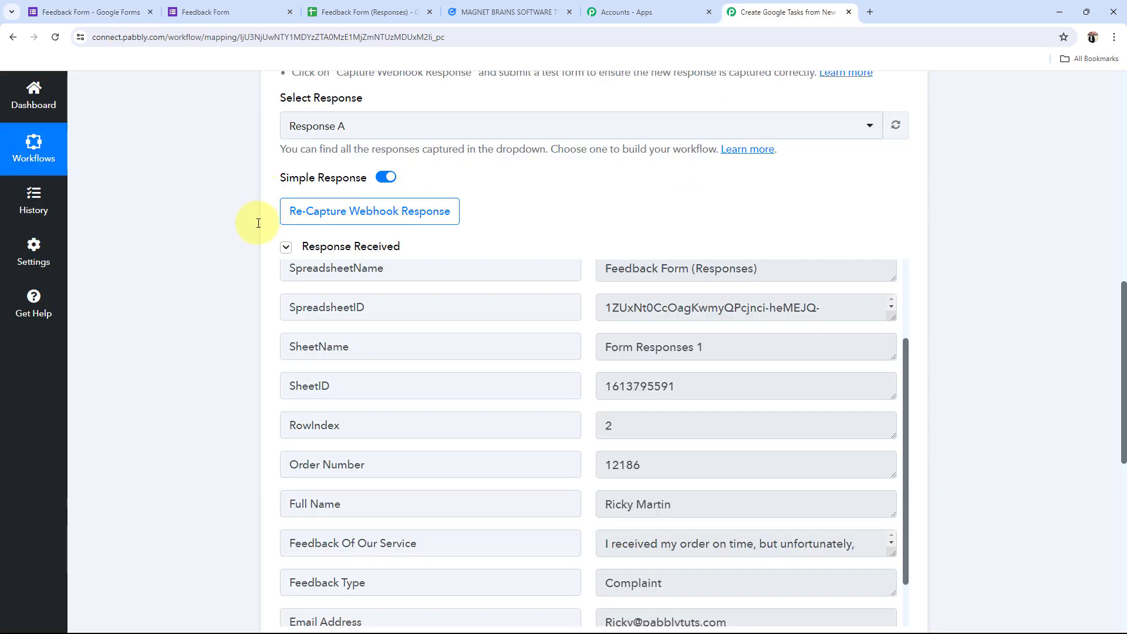
Examine the captured response values, from the trigger column and spreadsheet name through the order, customer and feedback fields to the date of purchase
scroll(629, 426, "up", 2)
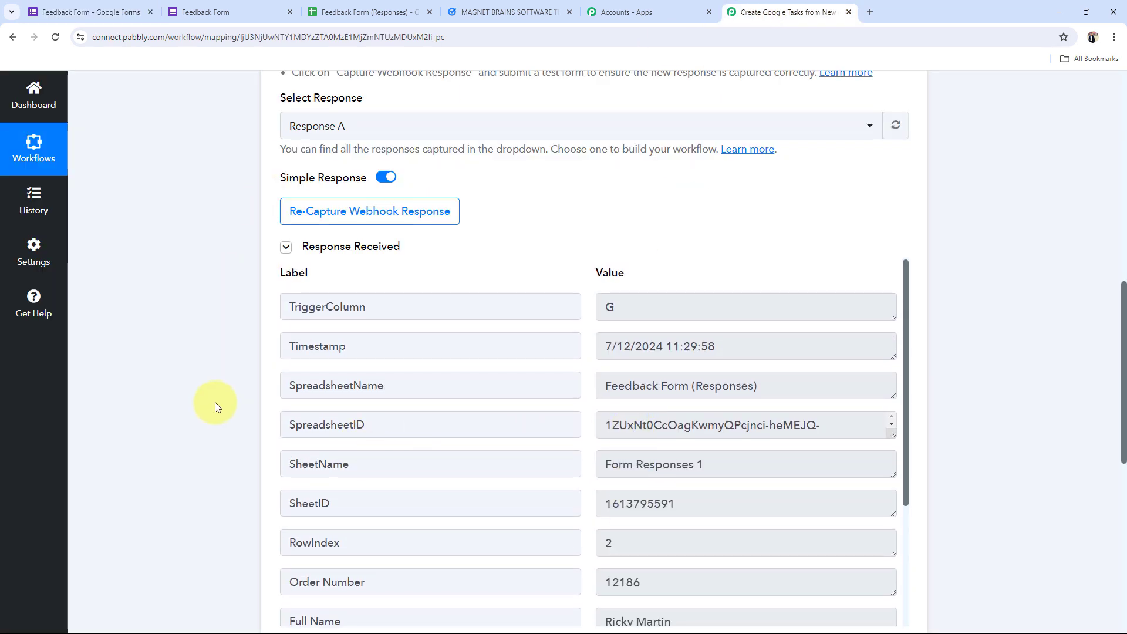
scroll(247, 434, "down", 1)
double_click(641, 252)
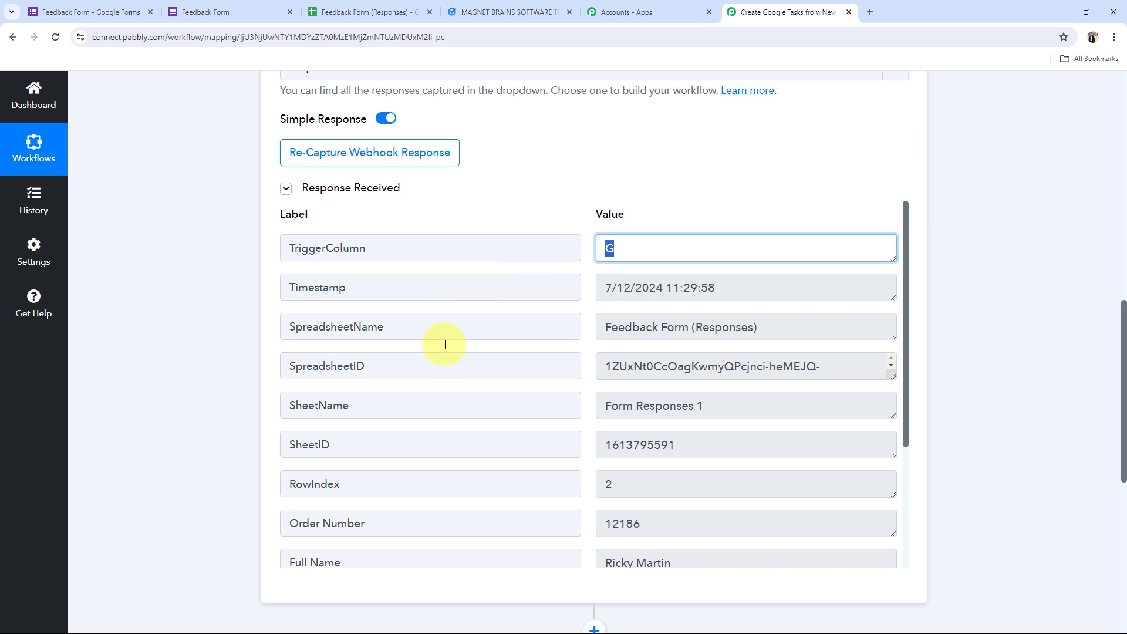
left_click_drag(848, 337, 579, 317)
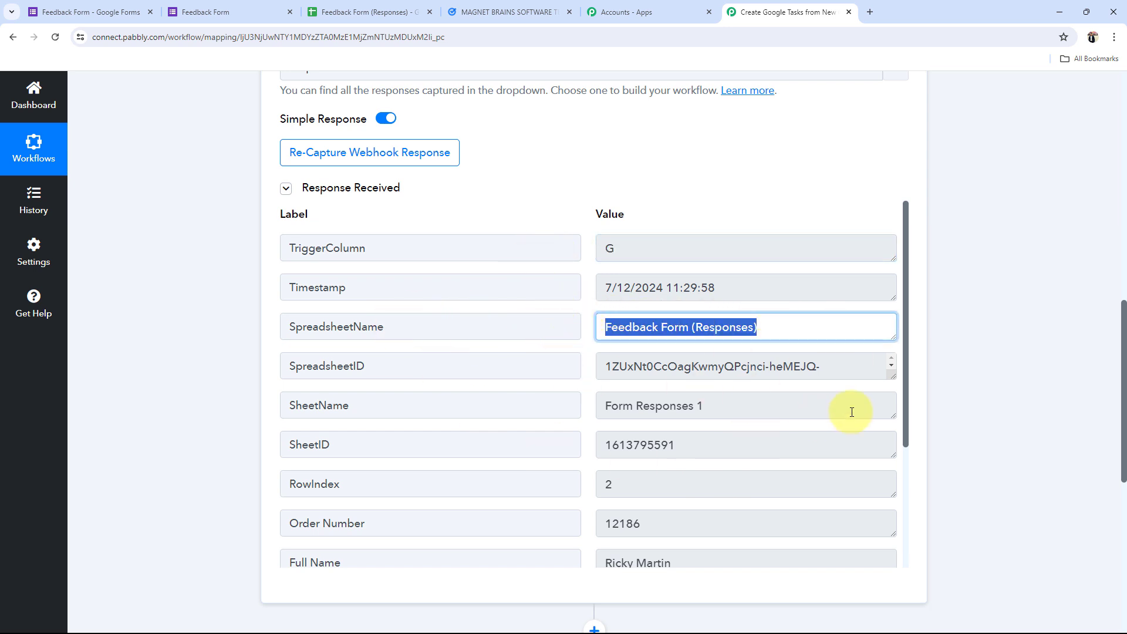
scroll(728, 453, "down", 3)
scroll(646, 476, "up", 1)
left_click_drag(697, 445, 561, 448)
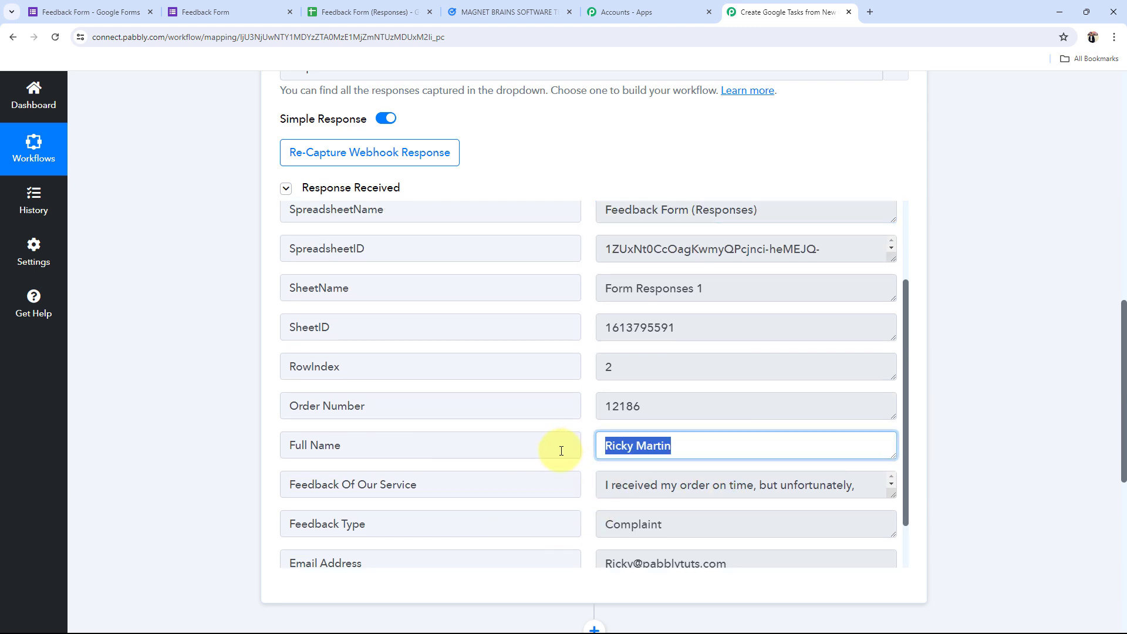
left_click_drag(661, 405, 526, 420)
scroll(526, 420, "down", 1)
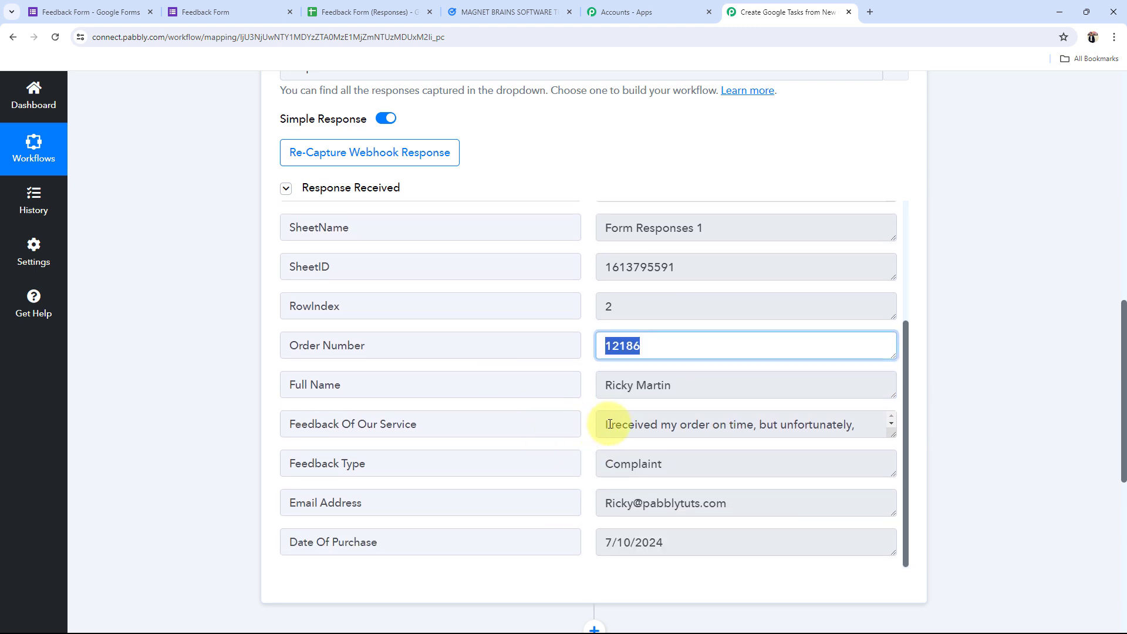
left_click_drag(611, 420, 509, 458)
left_click_drag(604, 463, 622, 501)
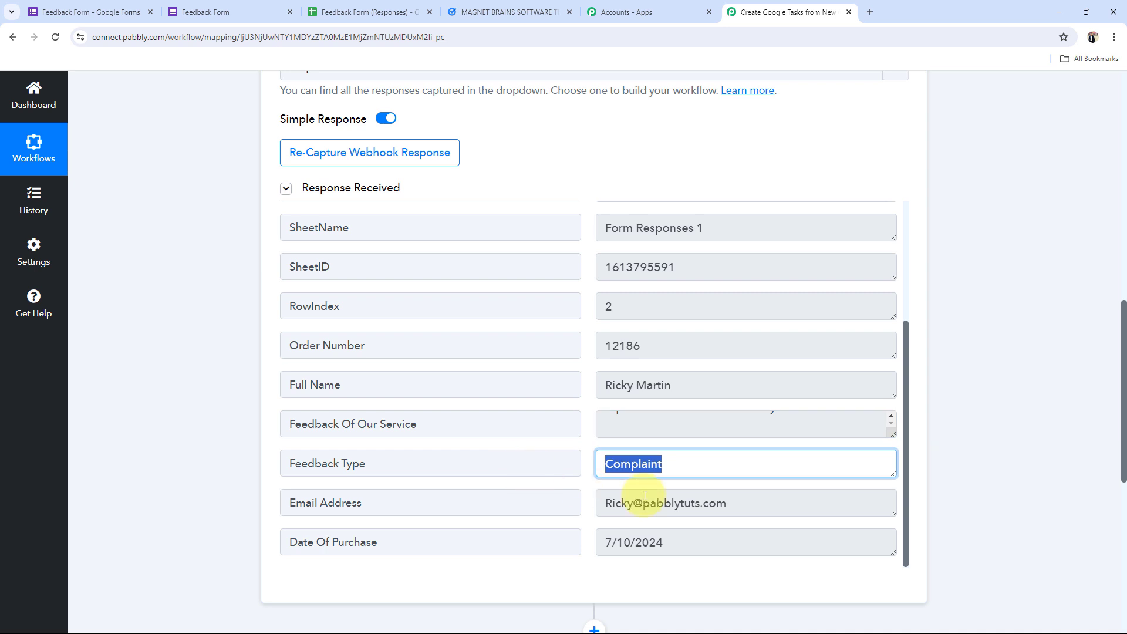
left_click_drag(747, 498, 453, 495)
left_click(194, 471)
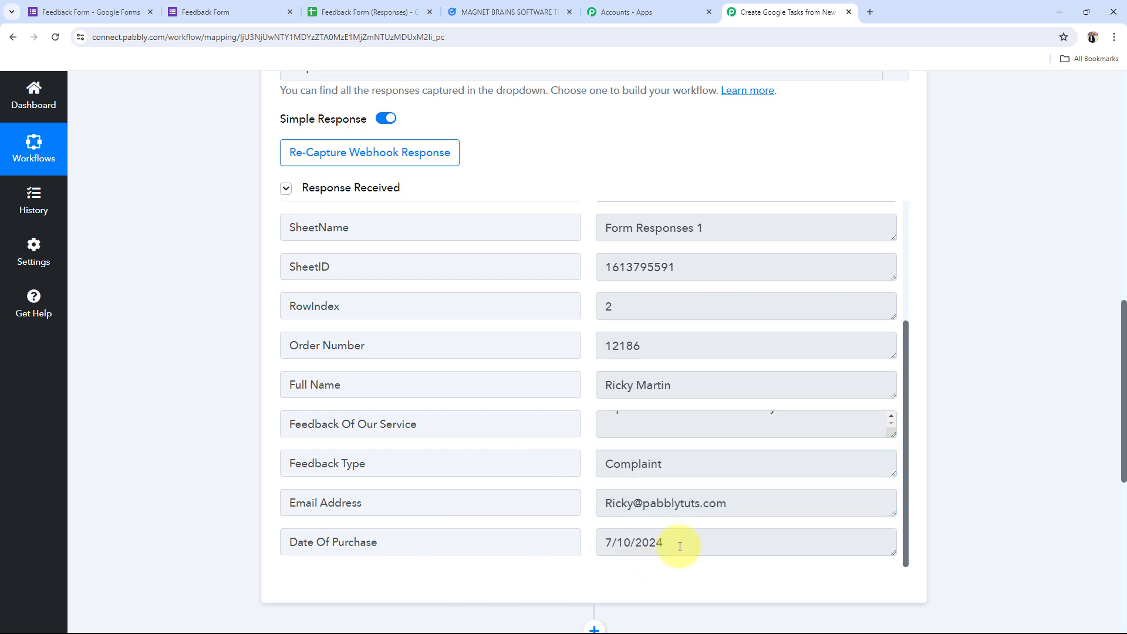
left_click_drag(703, 561, 601, 553)
left_click(227, 429)
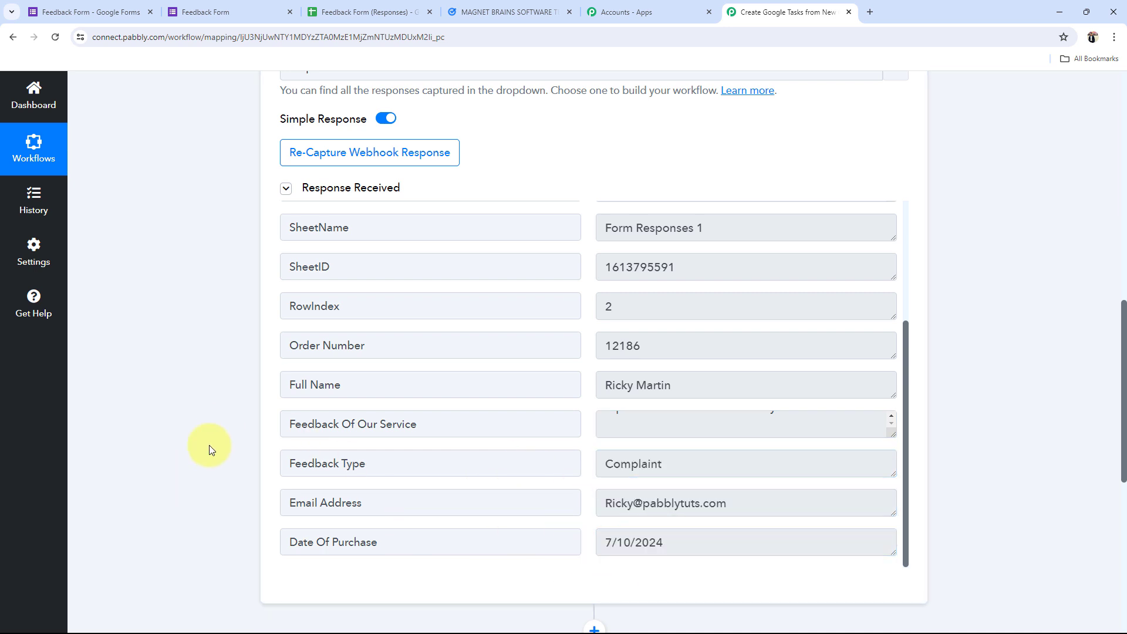
scroll(367, 453, "up", 3)
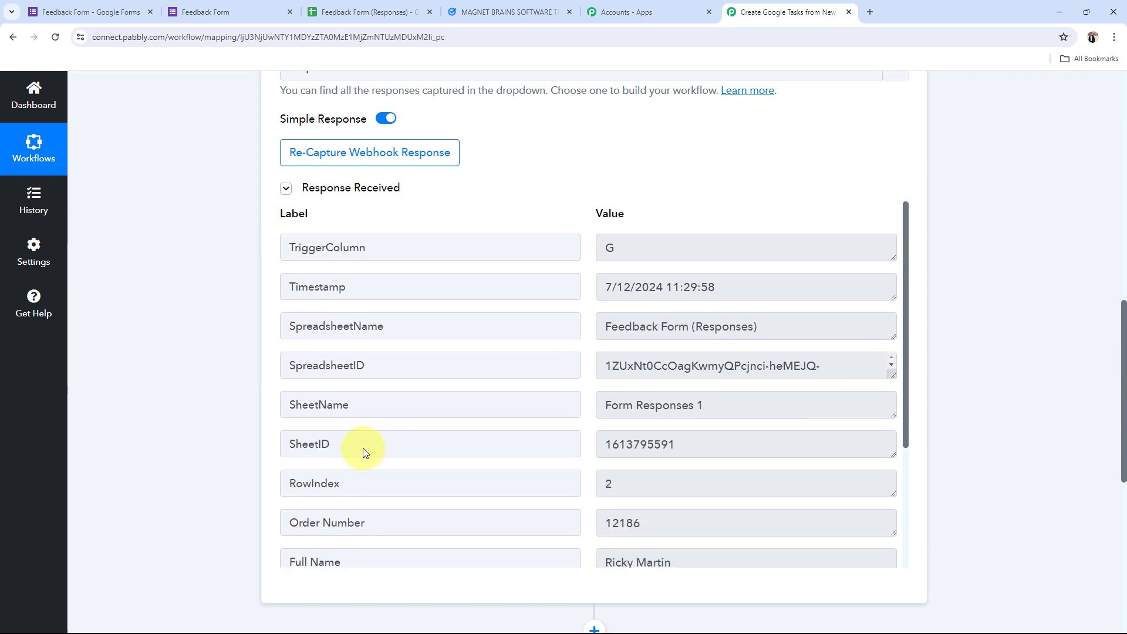
Collapse the Google Forms trigger step and expand the Google Tasks Create Task action step
scroll(213, 404, "up", 10)
scroll(212, 404, "up", 2)
left_click(546, 297)
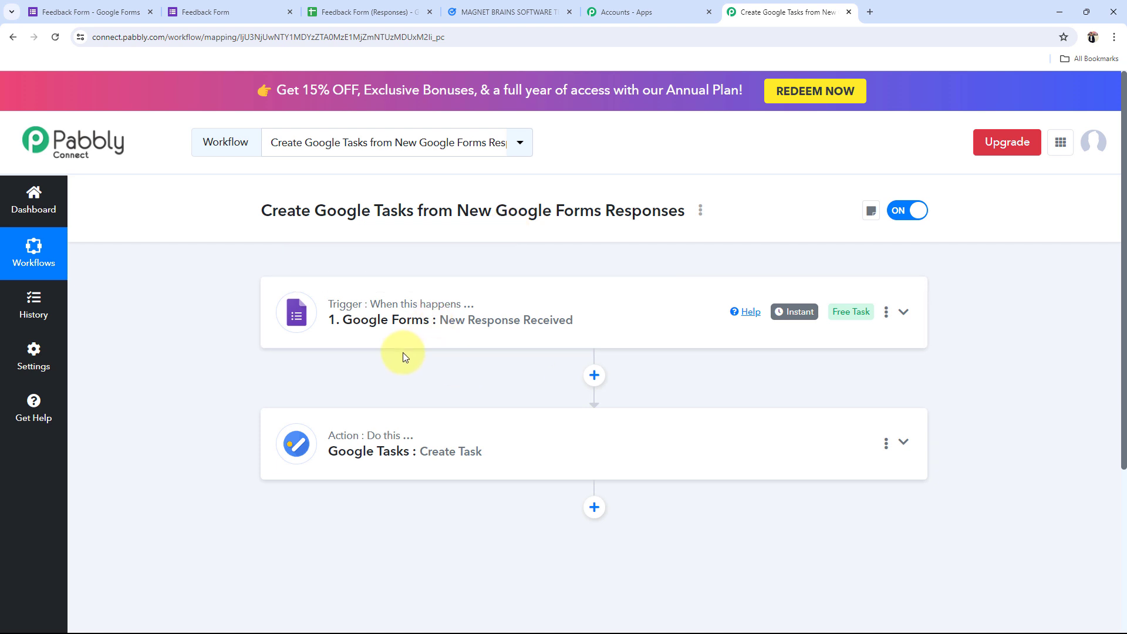
left_click(347, 422)
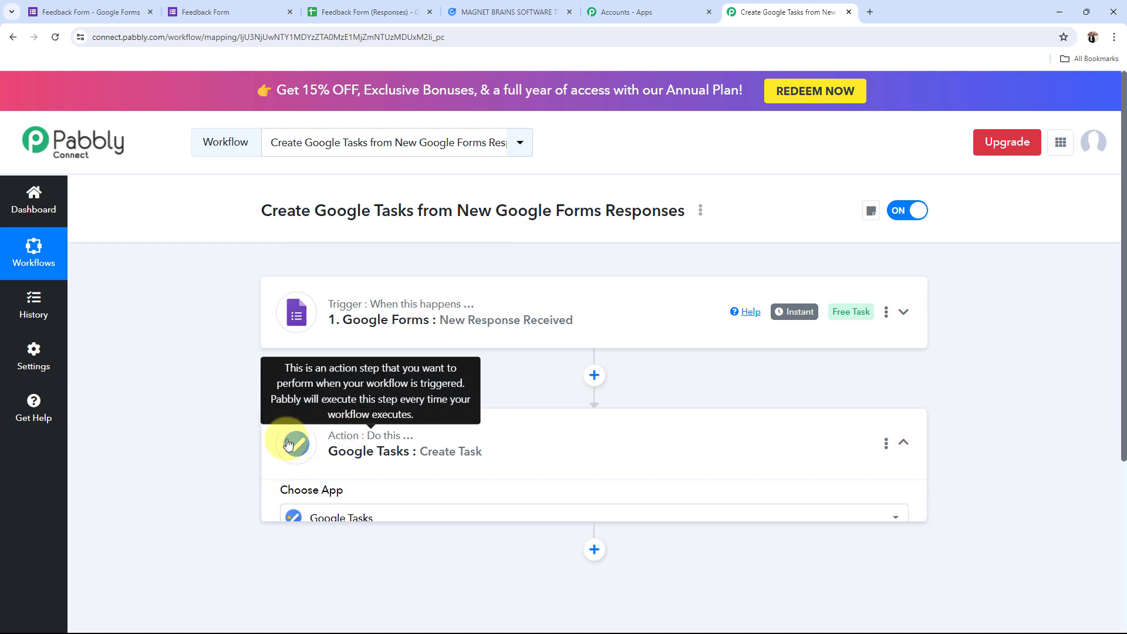
scroll(254, 439, "down", 3)
scroll(359, 436, "up", 2)
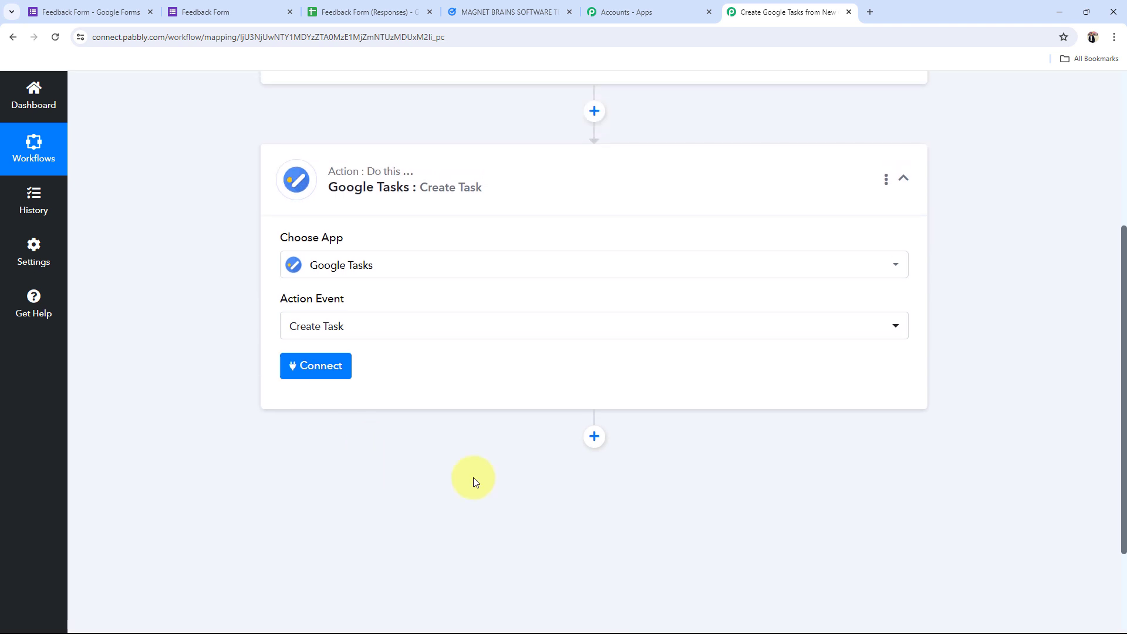
Connect the Google Tasks action using the existing connection Google Tasks #15 and save it
left_click(322, 366)
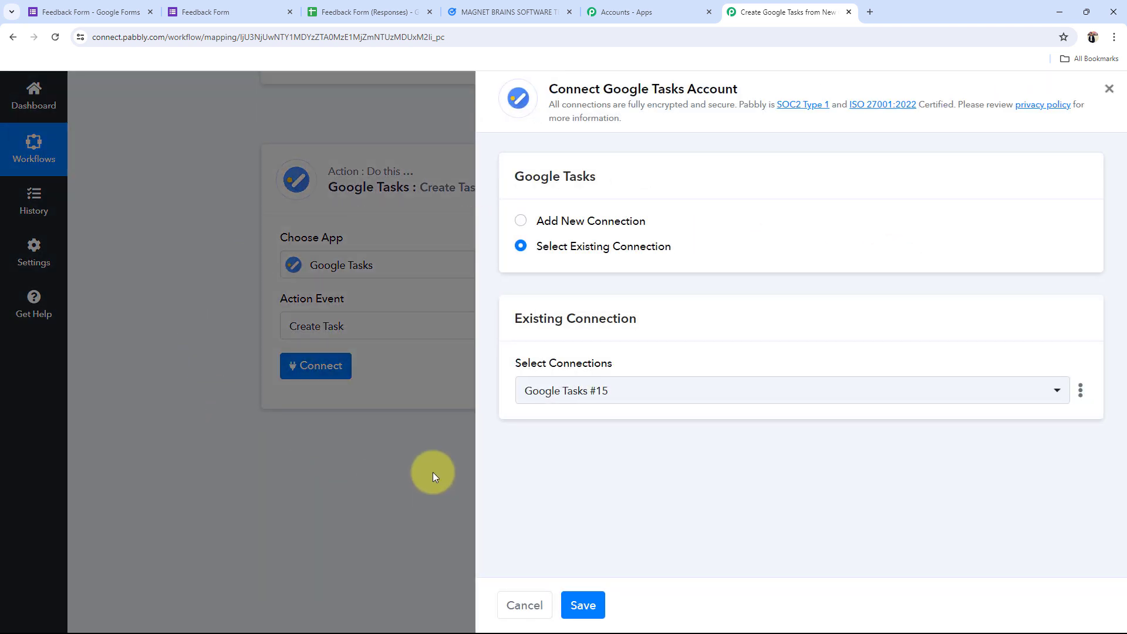
left_click(522, 227)
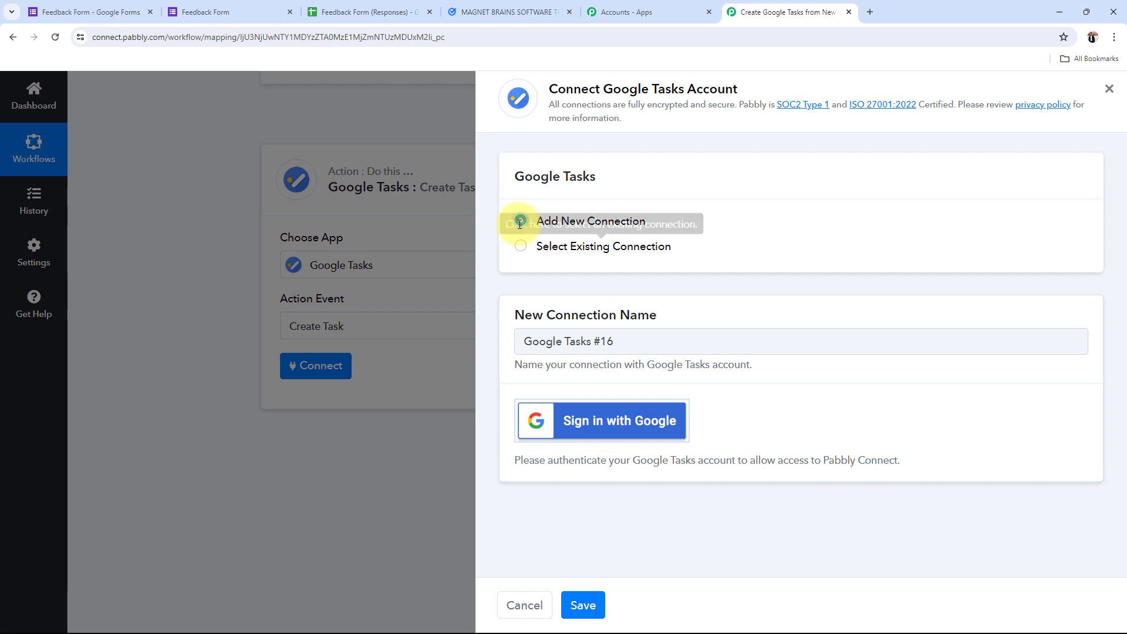
left_click(521, 245)
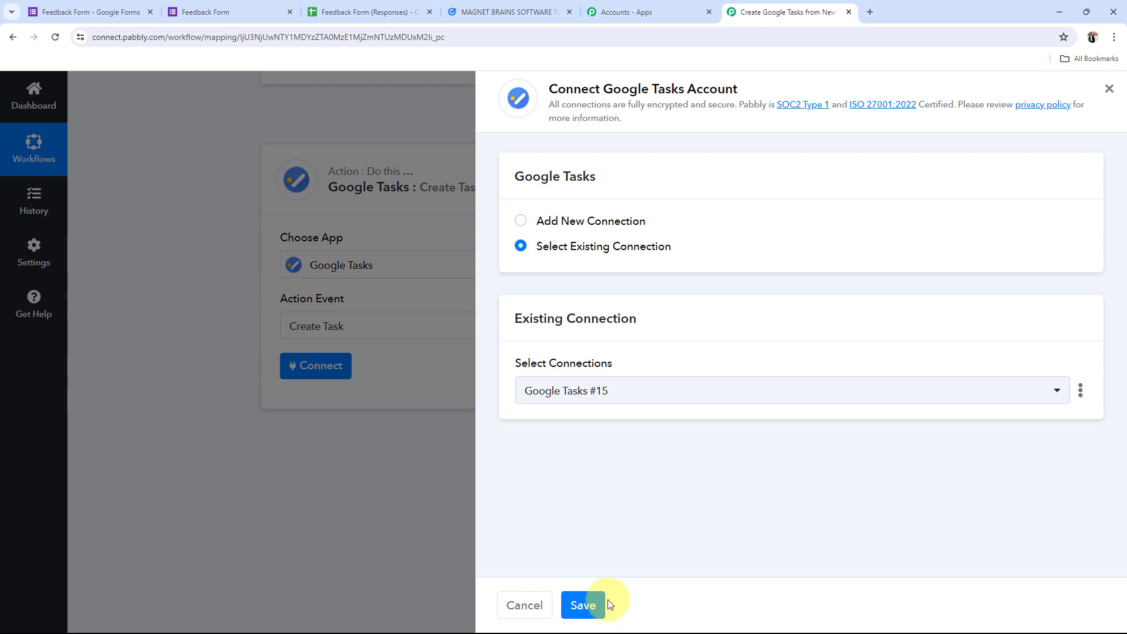
left_click(590, 606)
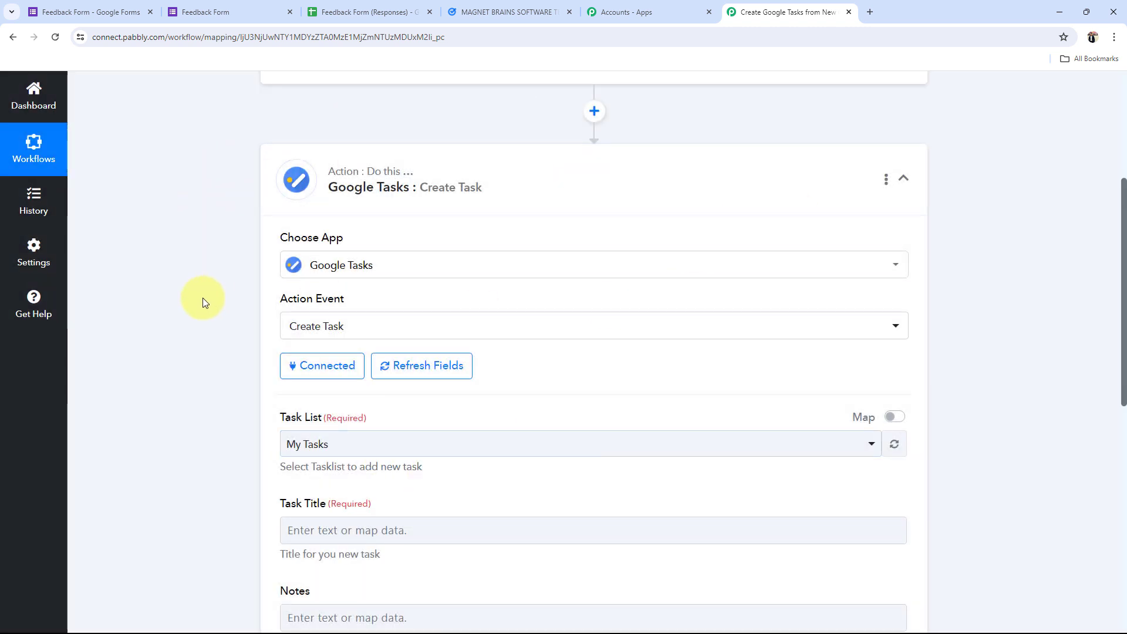
Check the task lists in the Google Calendar tasks view, and select My Tasks as the action's task list
scroll(202, 300, "down", 3)
scroll(238, 304, "up", 1)
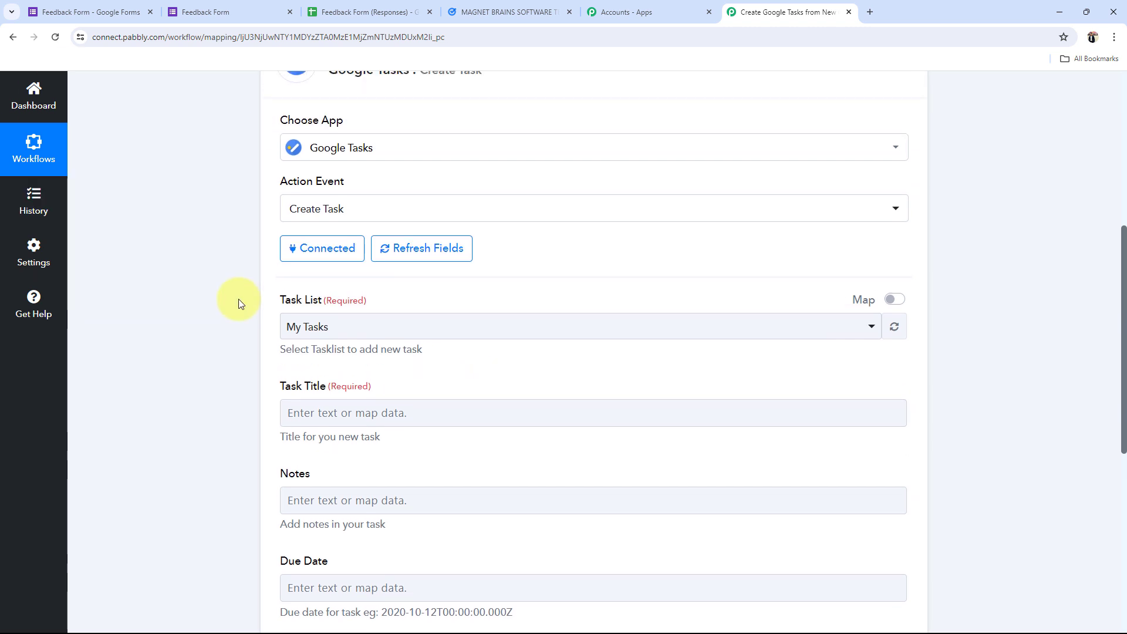
scroll(239, 304, "down", 2)
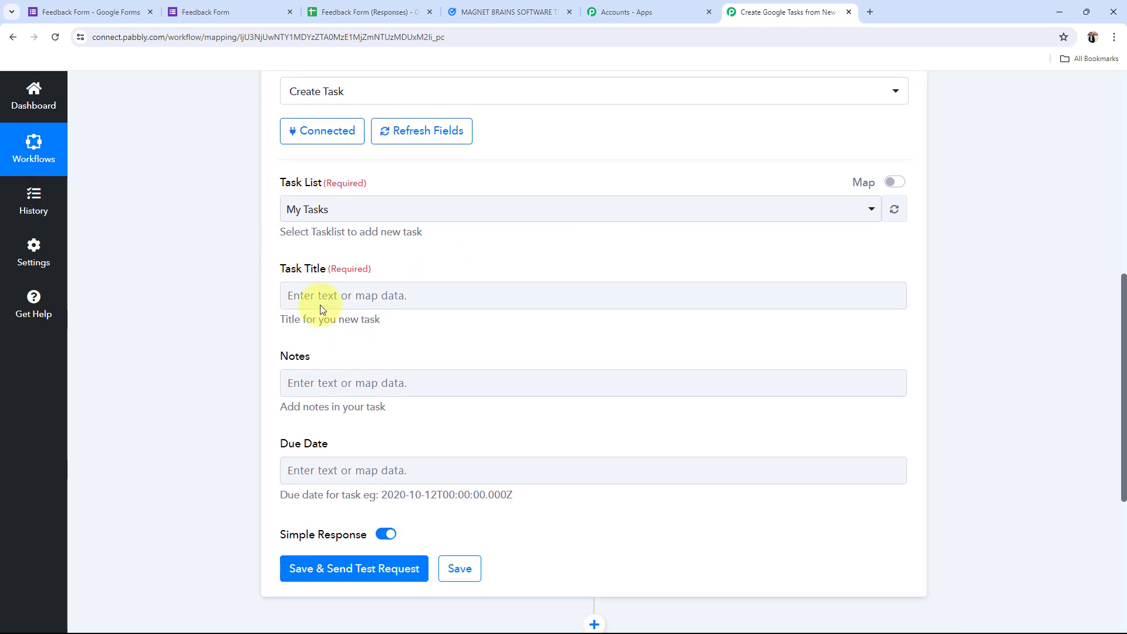
left_click_drag(288, 186, 366, 186)
left_click(258, 292)
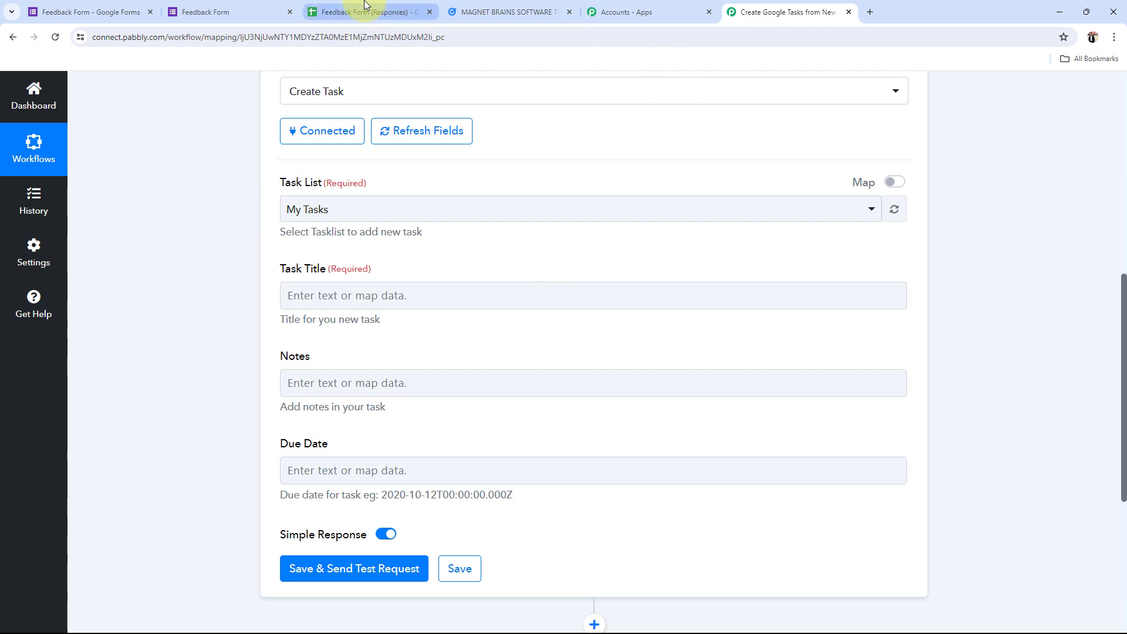
left_click(534, 13)
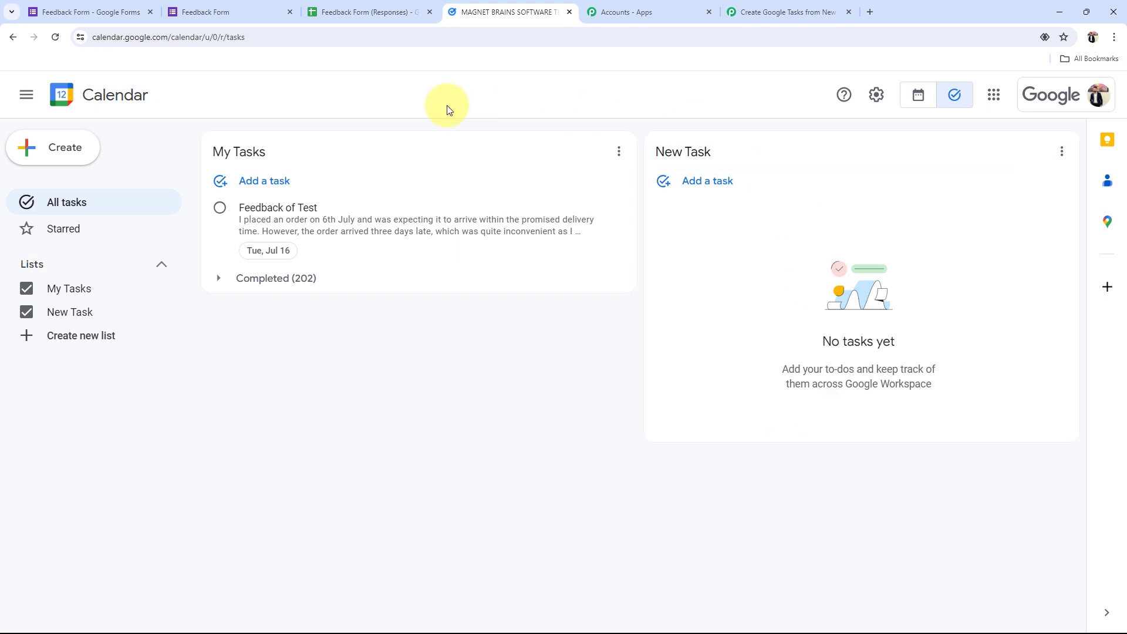
left_click(790, 12)
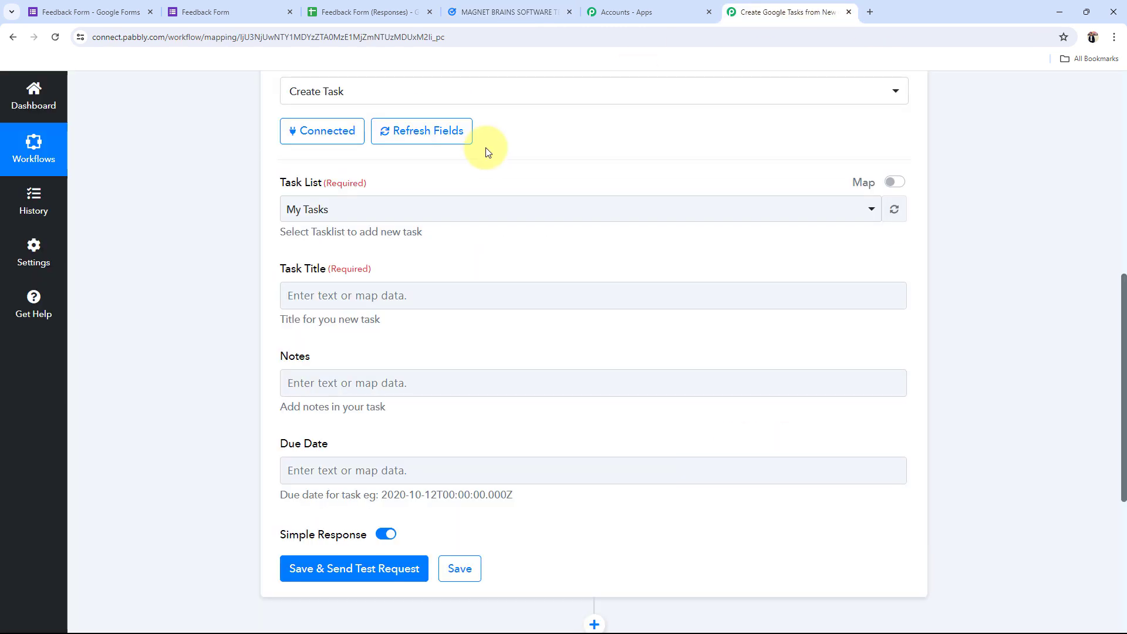
left_click(318, 209)
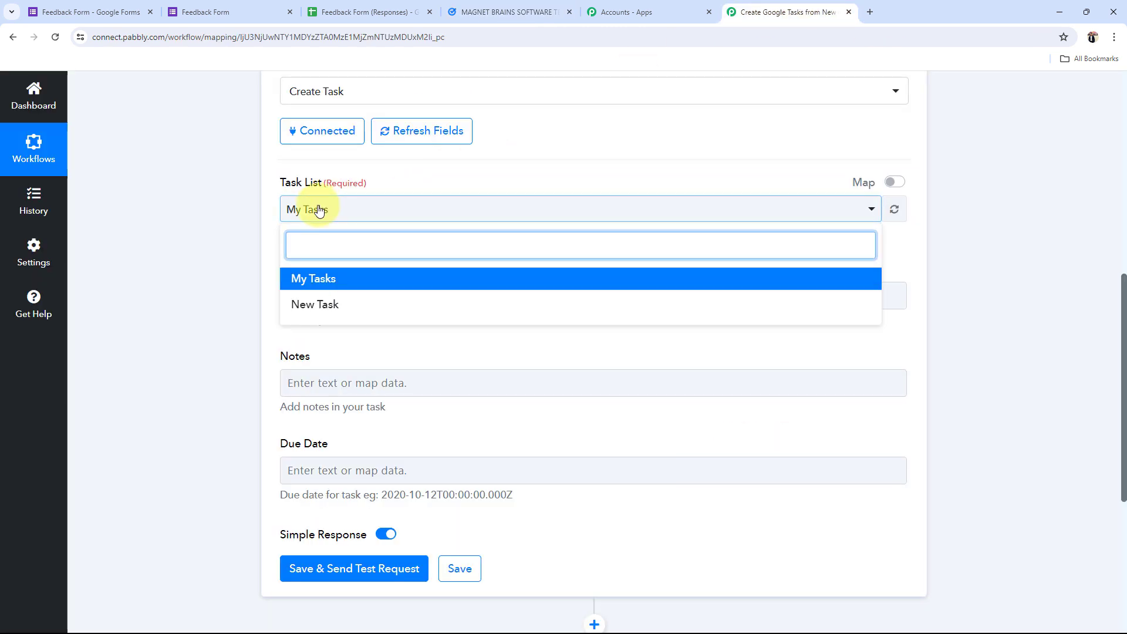
left_click(320, 280)
Look over the title, notes and due date fields, and enter "Feedback Of :-" as the task title text
scroll(346, 235, "down", 1)
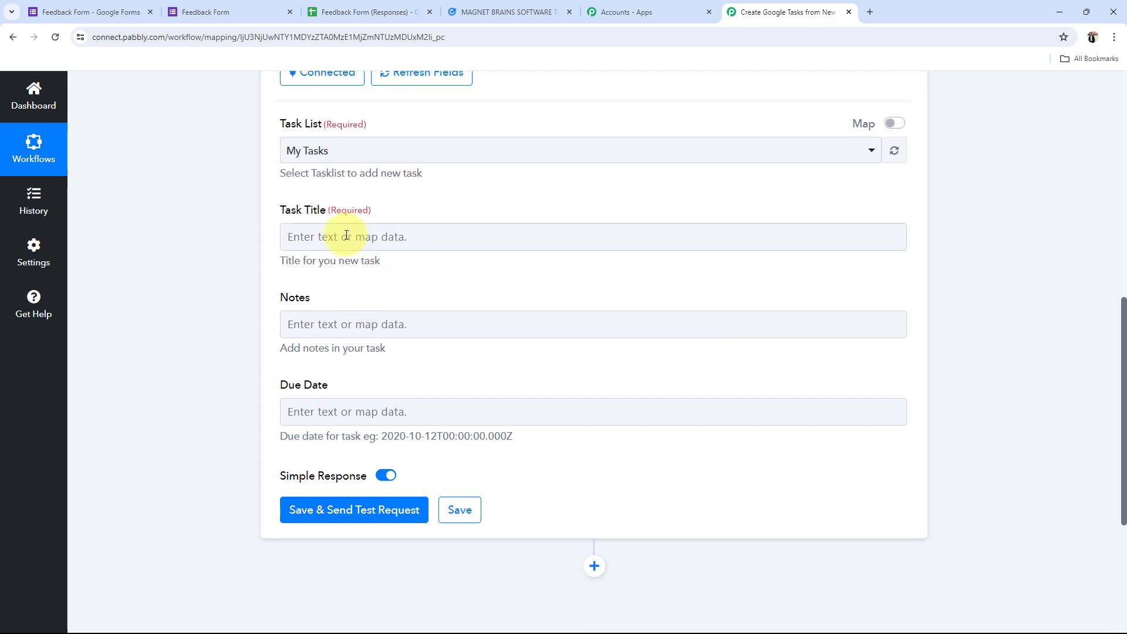
left_click_drag(282, 212, 327, 212)
left_click_drag(281, 292, 312, 292)
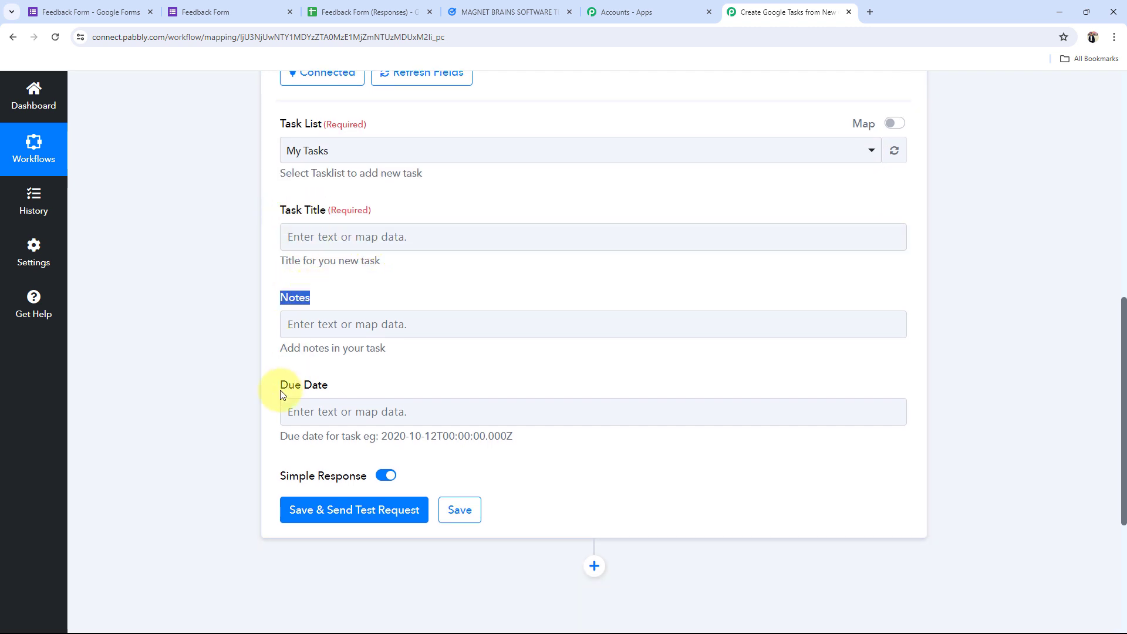
left_click_drag(281, 395, 329, 390)
left_click(252, 349)
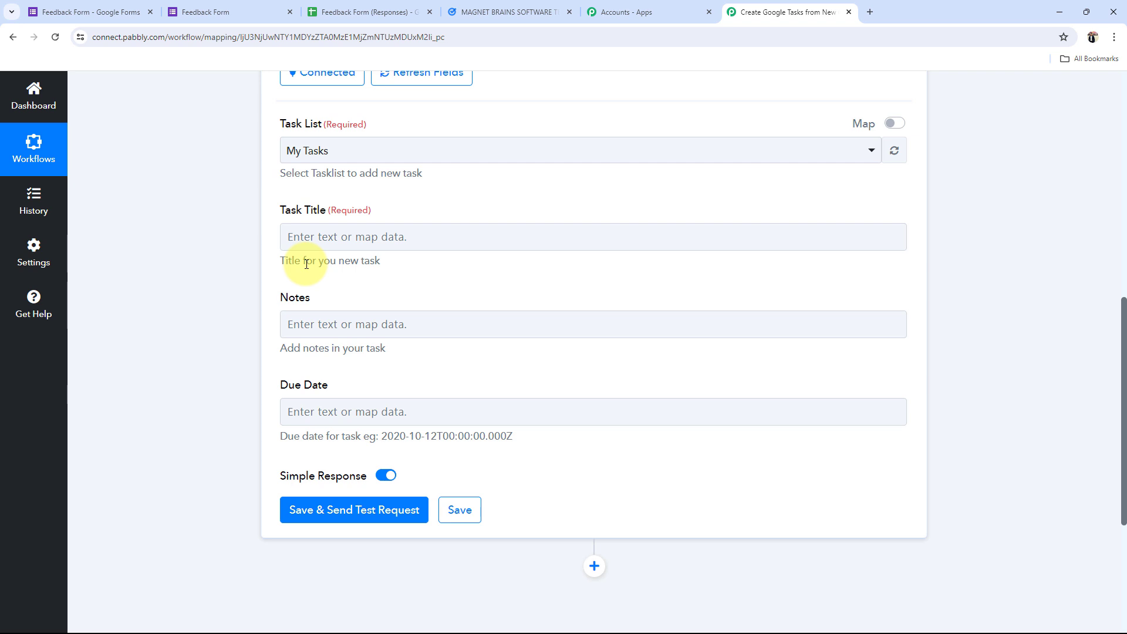
left_click(310, 238)
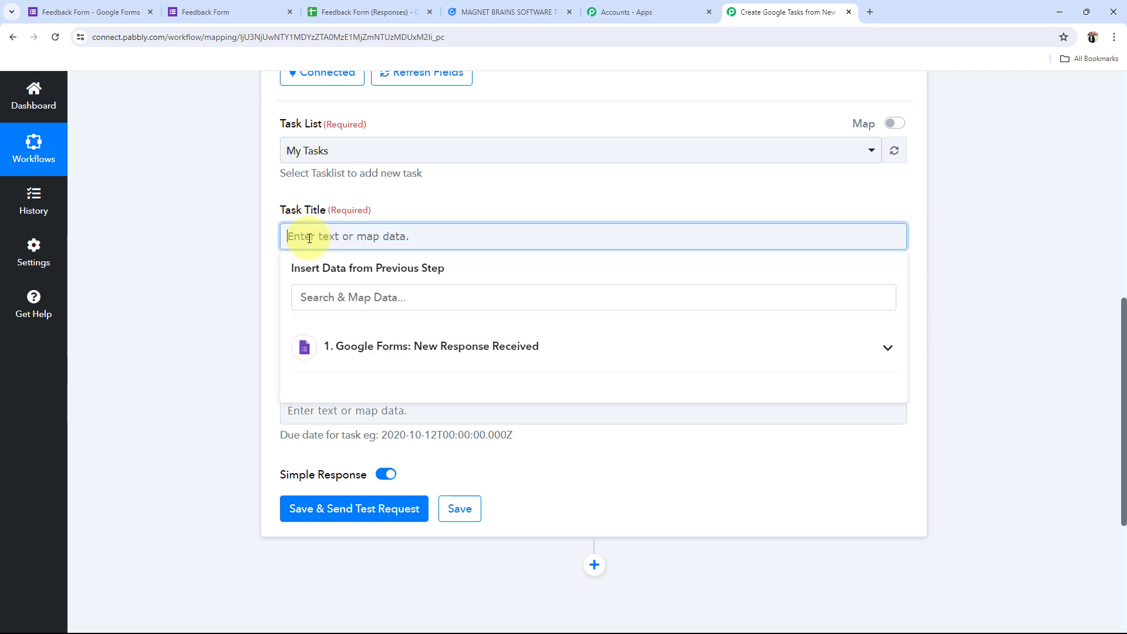
type("Feedback Of")
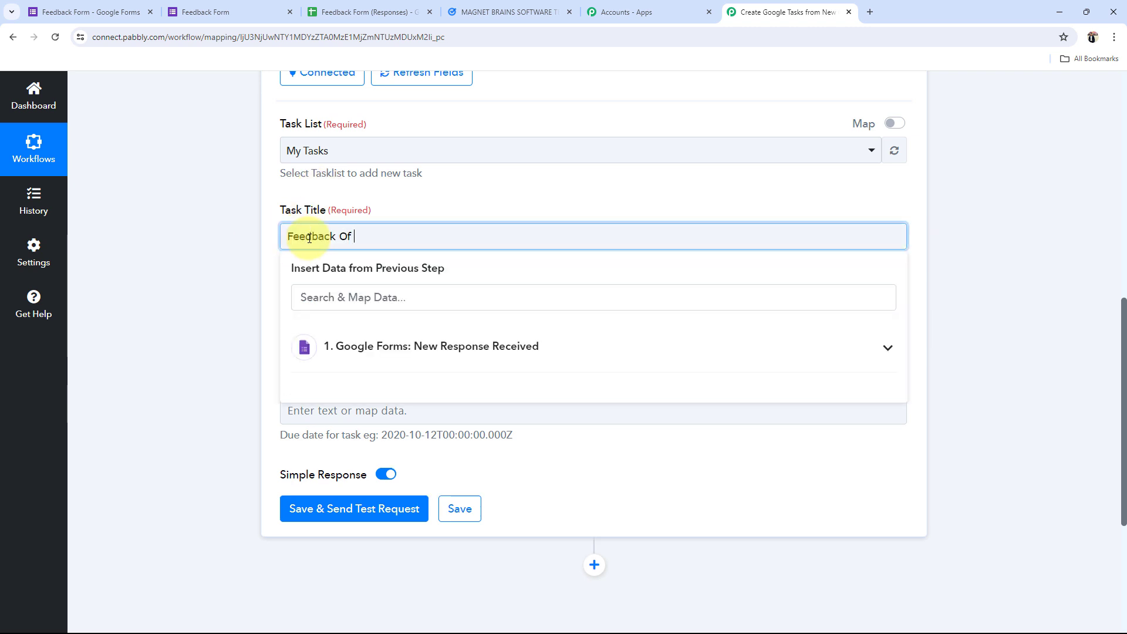
type(" :-")
left_click(222, 302)
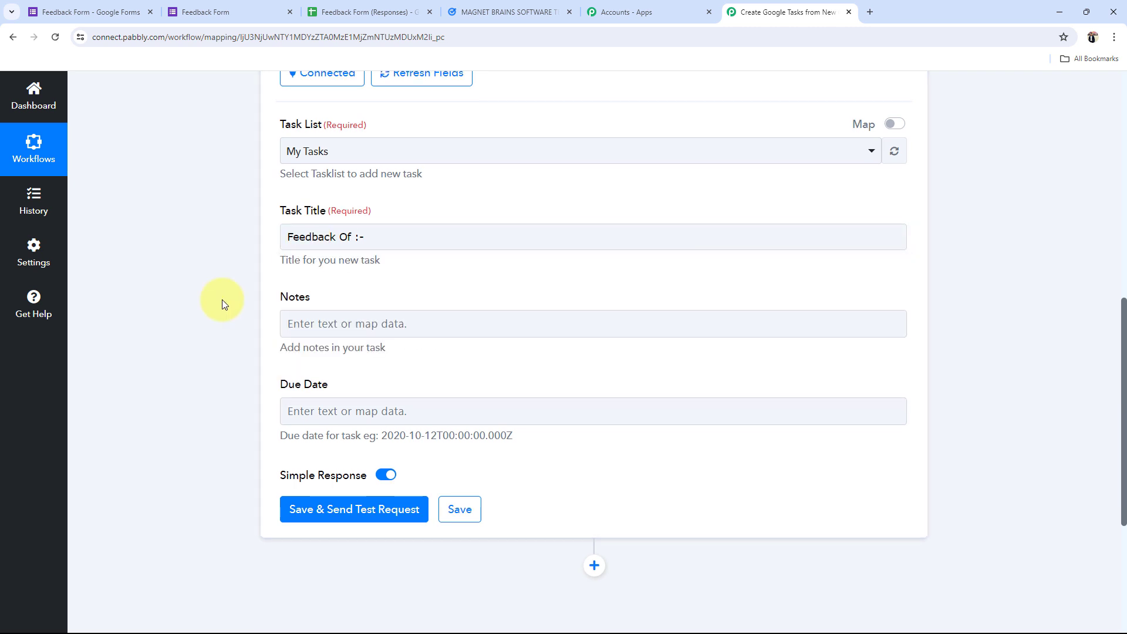
Map the Full Name field from the Google Forms response into the task title after the "Feedback Of :-" text
scroll(222, 300, "up", 9)
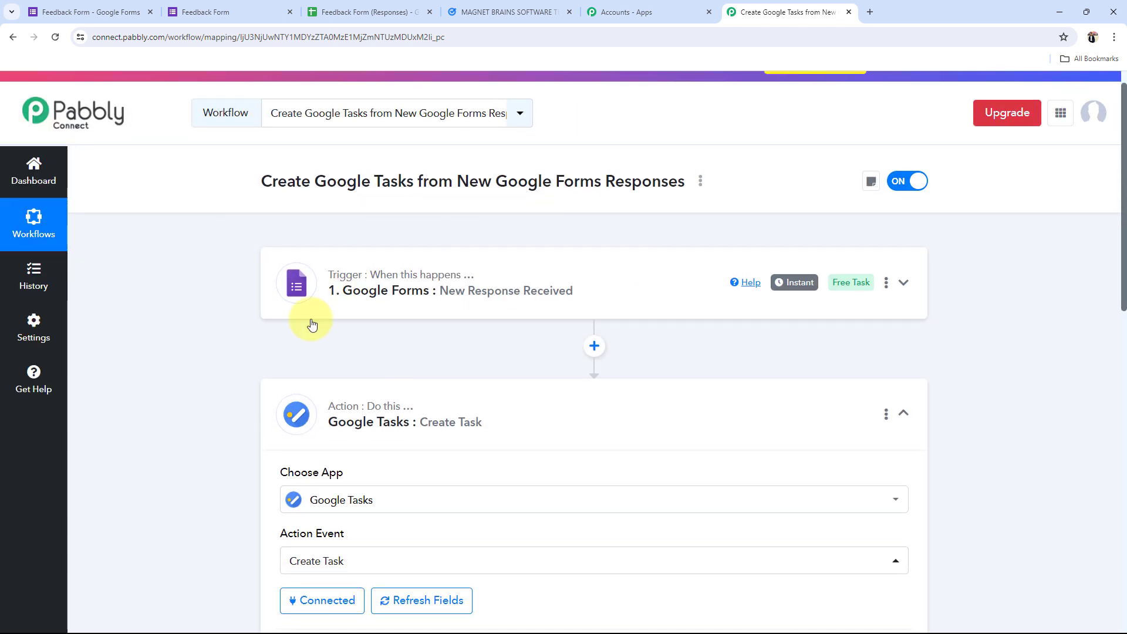
scroll(283, 367, "down", 9)
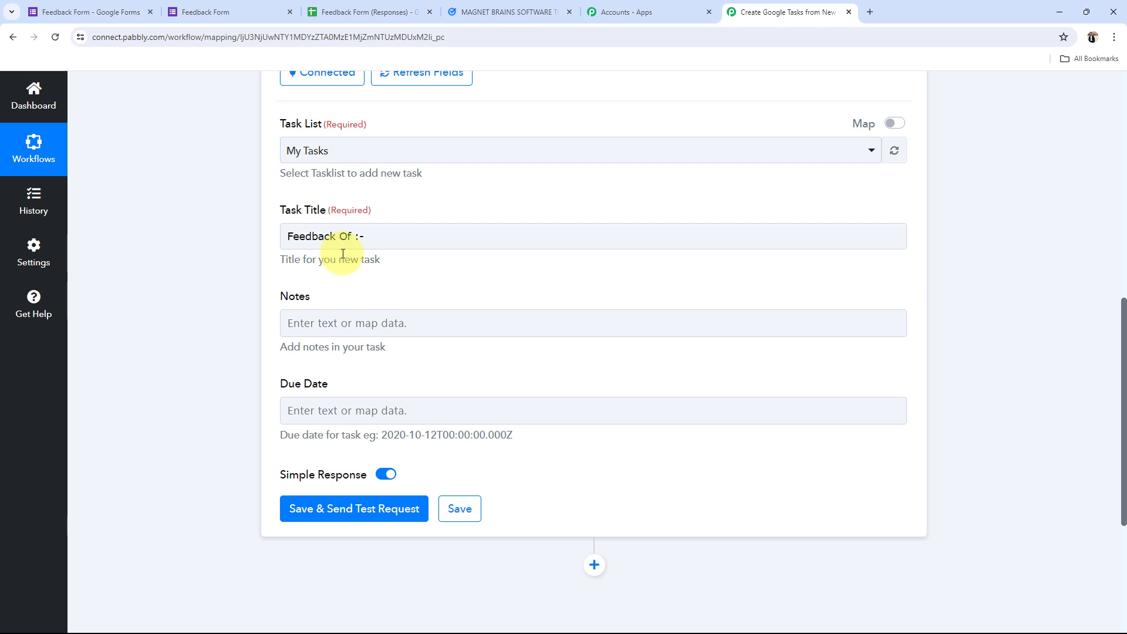
left_click(384, 234)
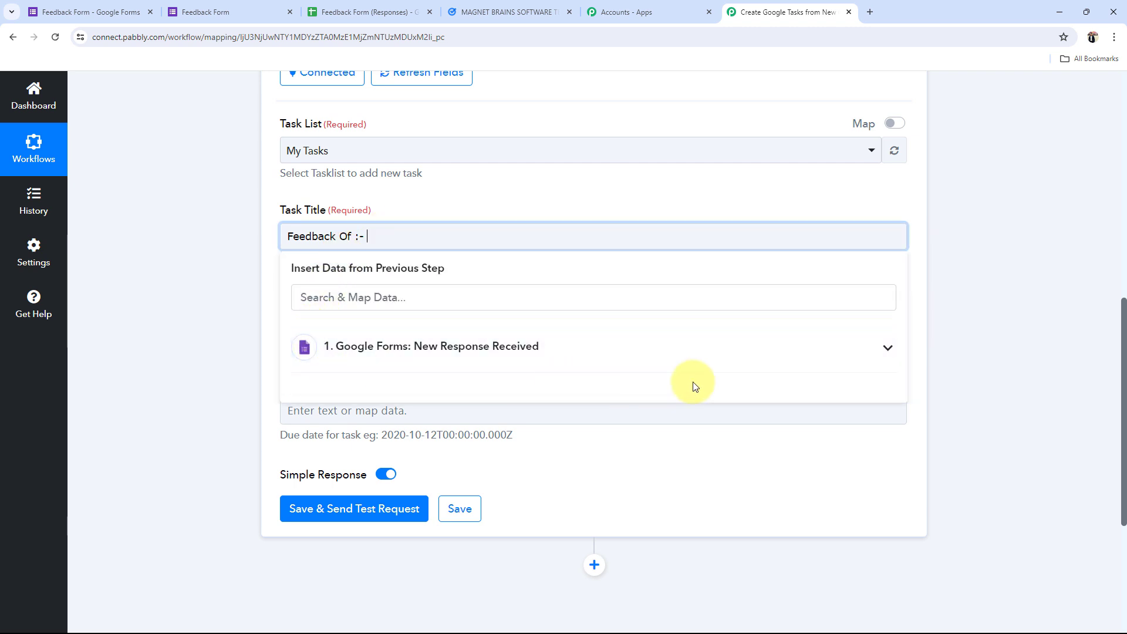
left_click(890, 350)
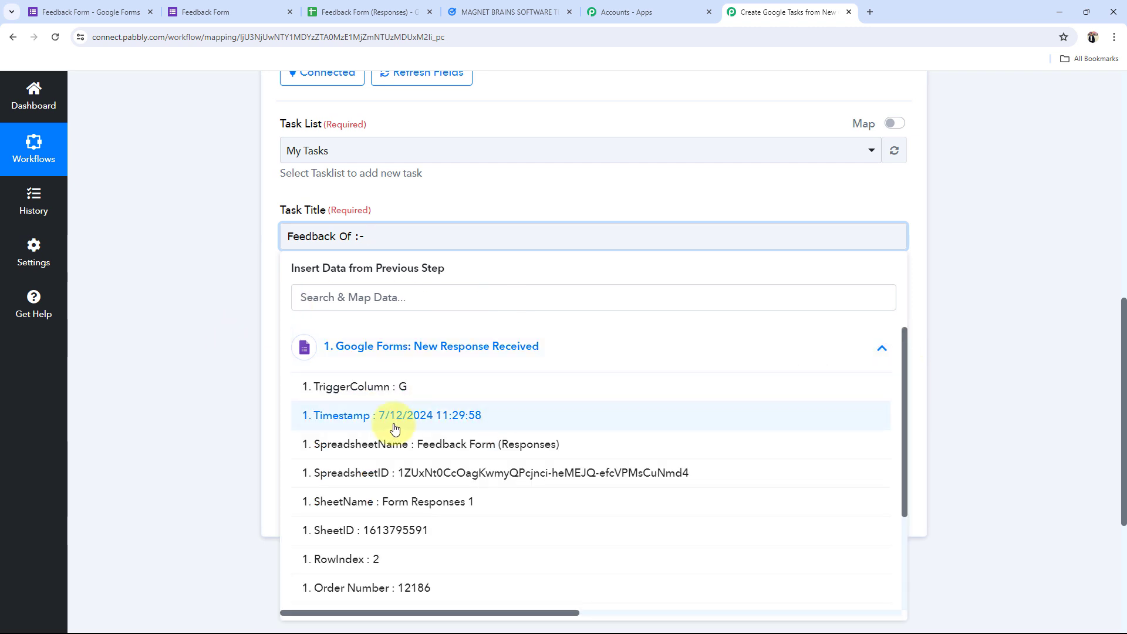
scroll(426, 470, "down", 2)
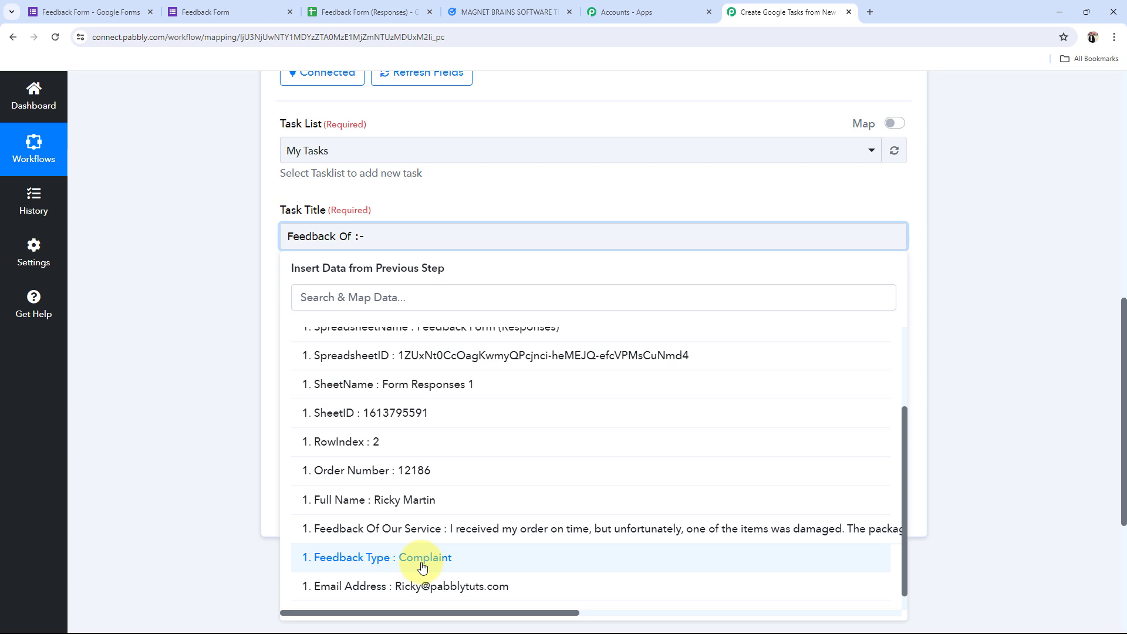
left_click(428, 499)
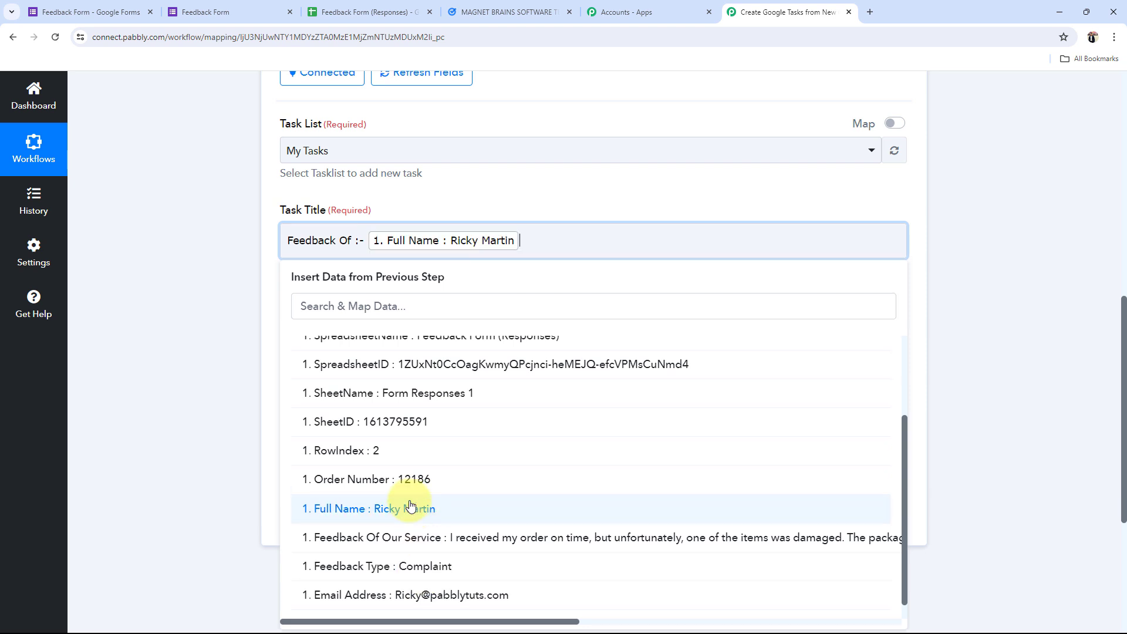
left_click(234, 266)
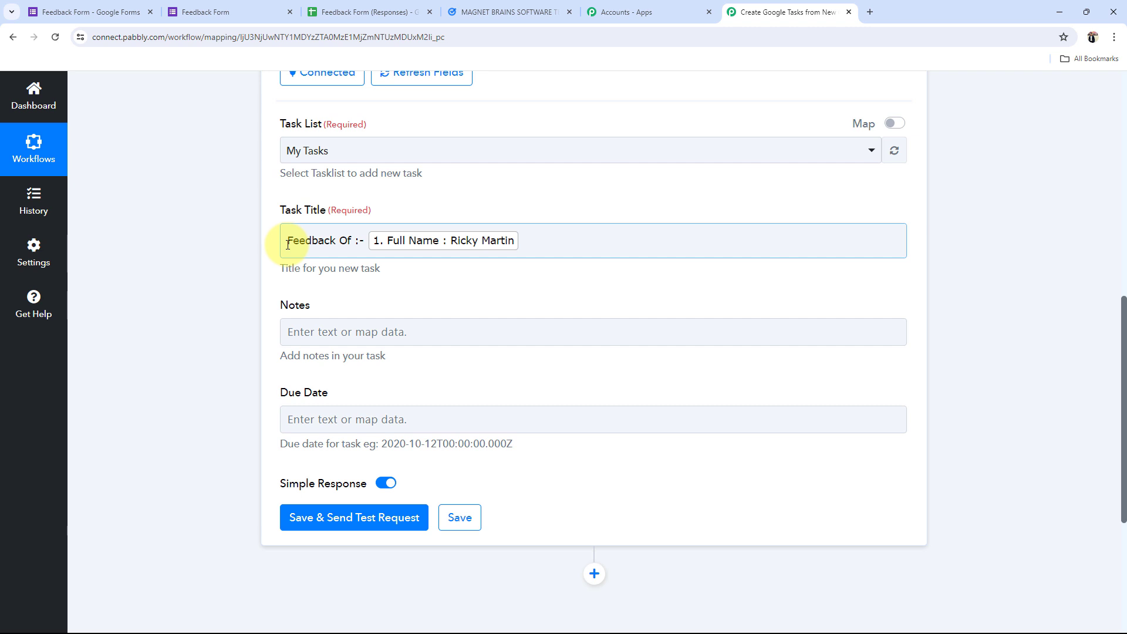
left_click(534, 236)
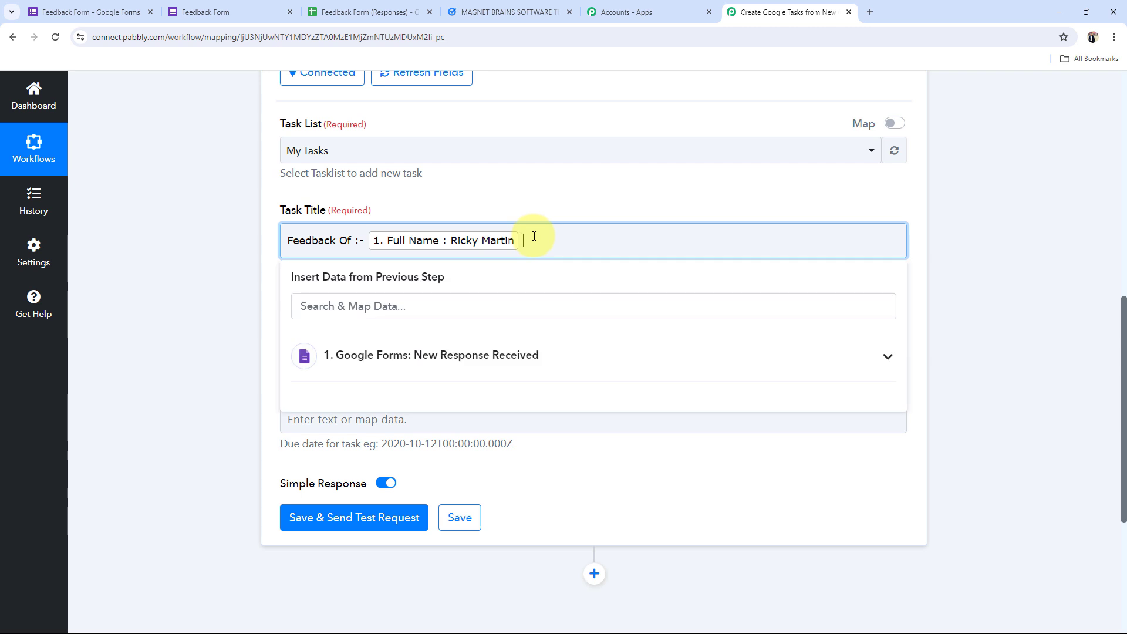
left_click(264, 320)
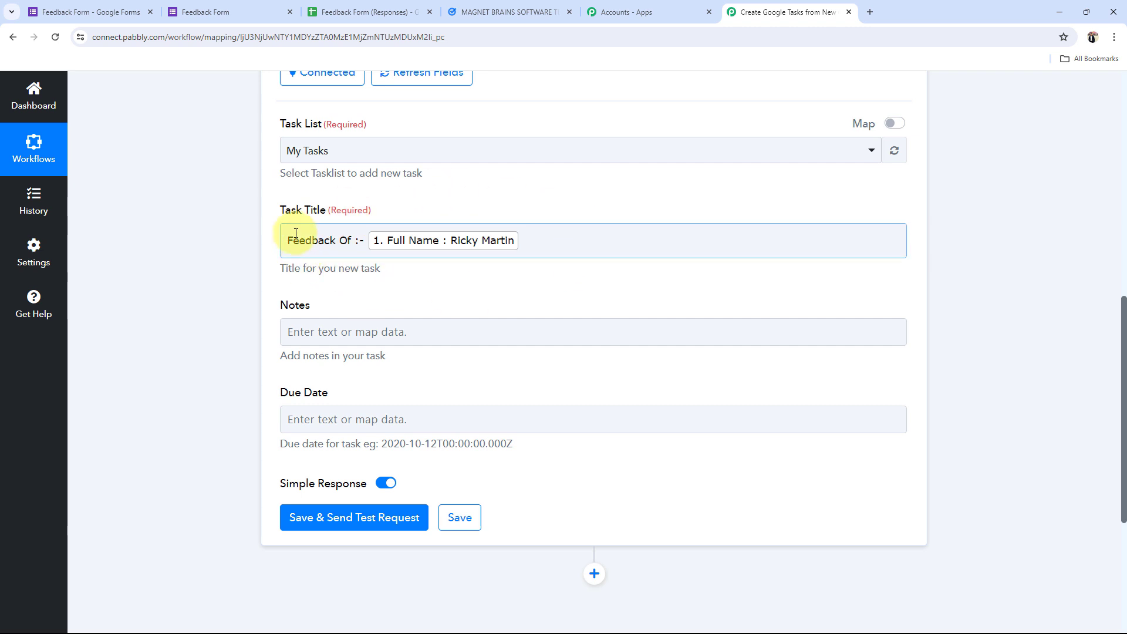
left_click(373, 285)
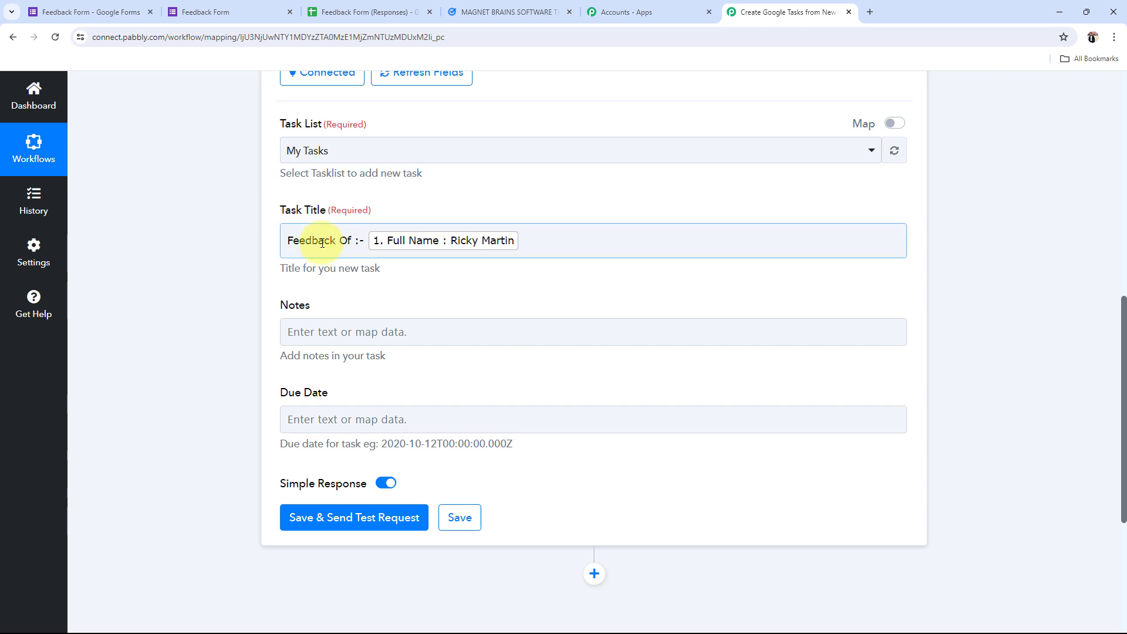
left_click_drag(352, 240, 276, 240)
left_click(318, 291)
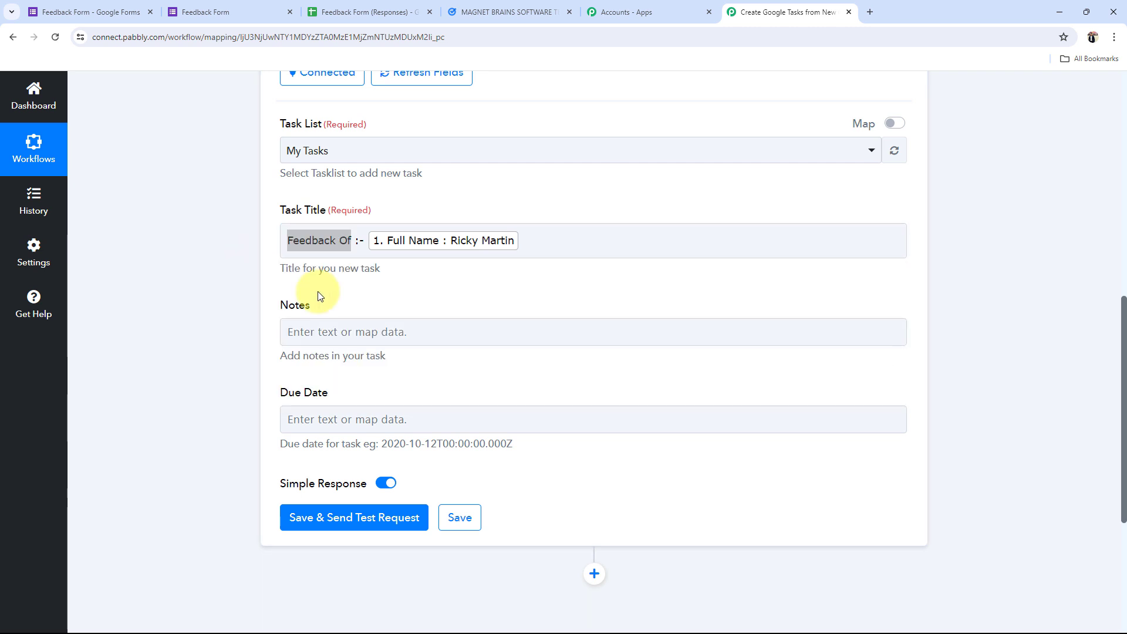
left_click(559, 244)
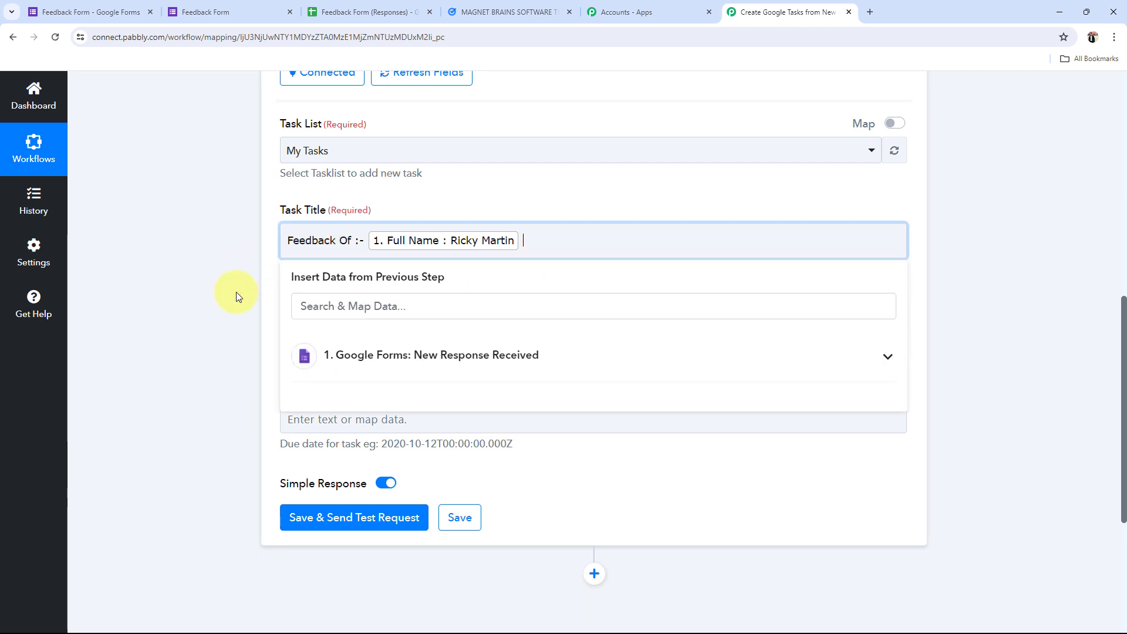
left_click(182, 292)
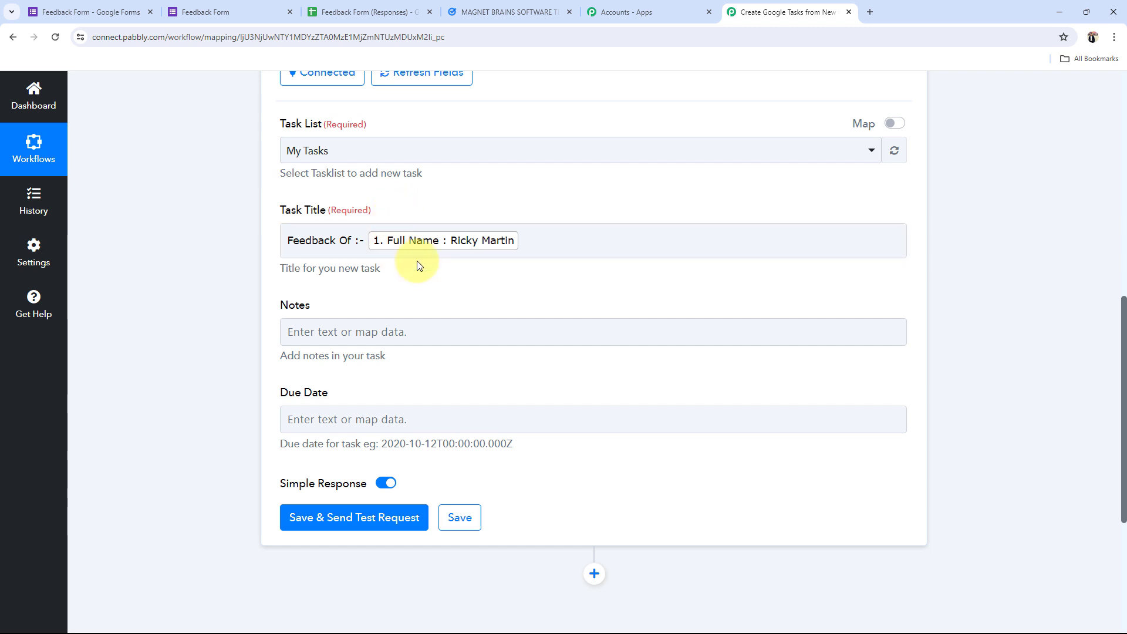
Map the Feedback Of Our Service field from the Google Forms response into the task's notes
scroll(284, 294, "down", 2)
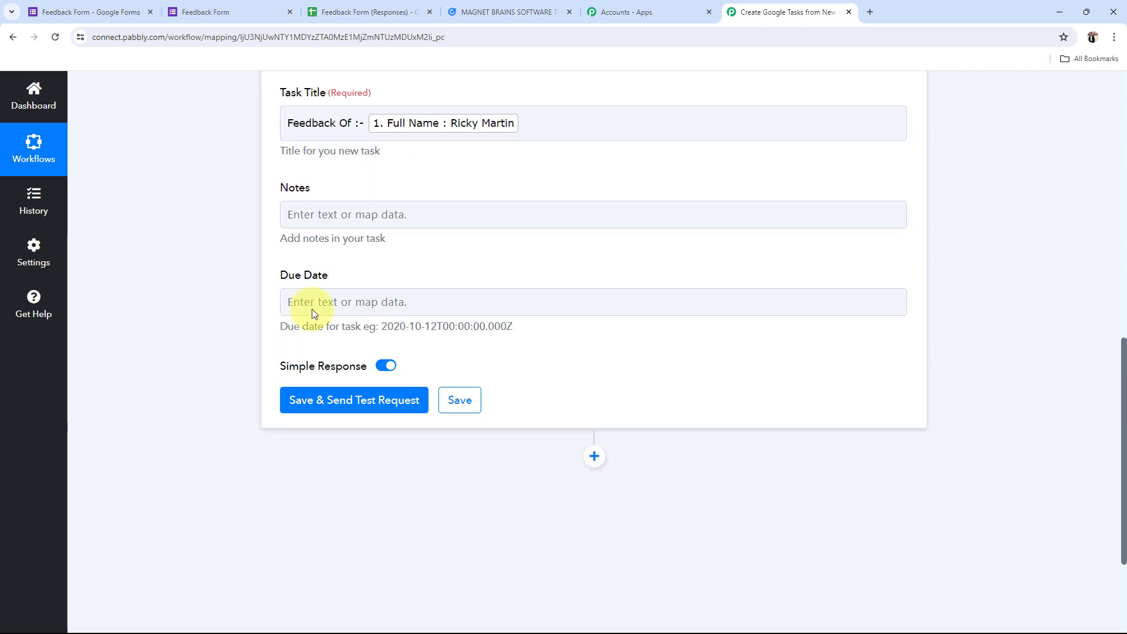
left_click(325, 224)
left_click(327, 322)
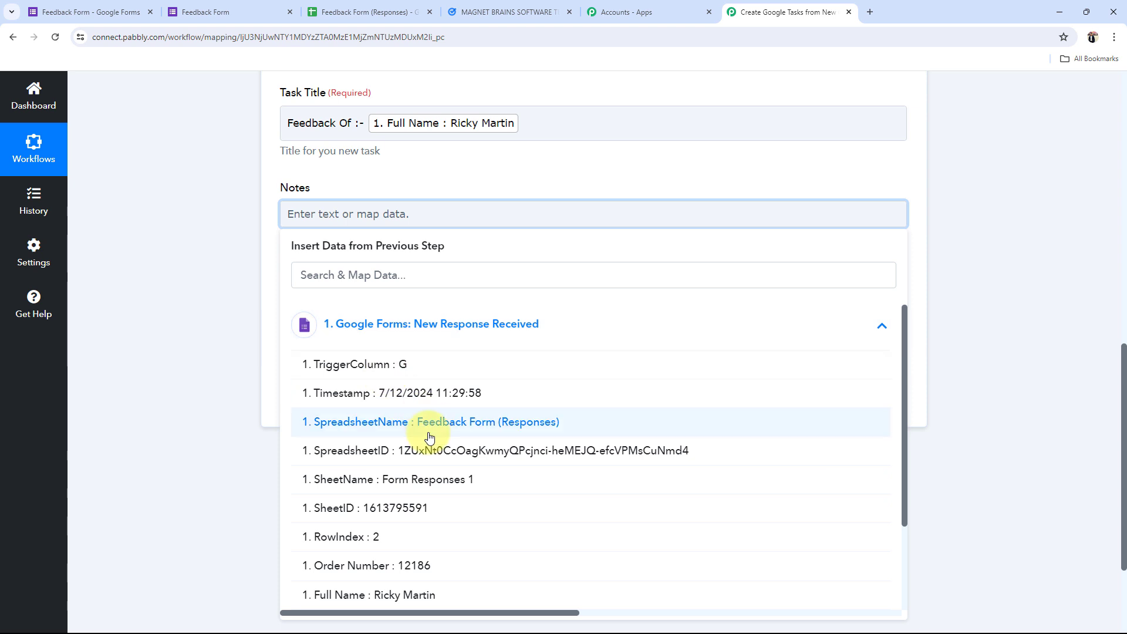
scroll(428, 432, "down", 1)
scroll(429, 433, "down", 2)
left_click(398, 511)
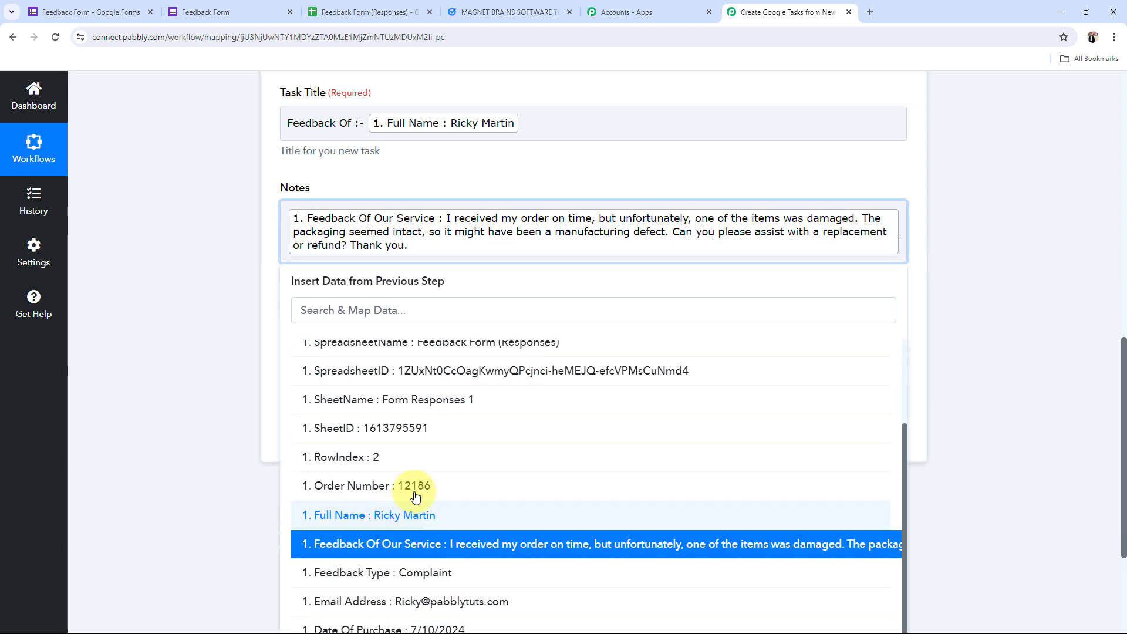
Add a new notes line reading "Date of purchase:-" followed by the mapped Date Of Purchase field
key("Return")
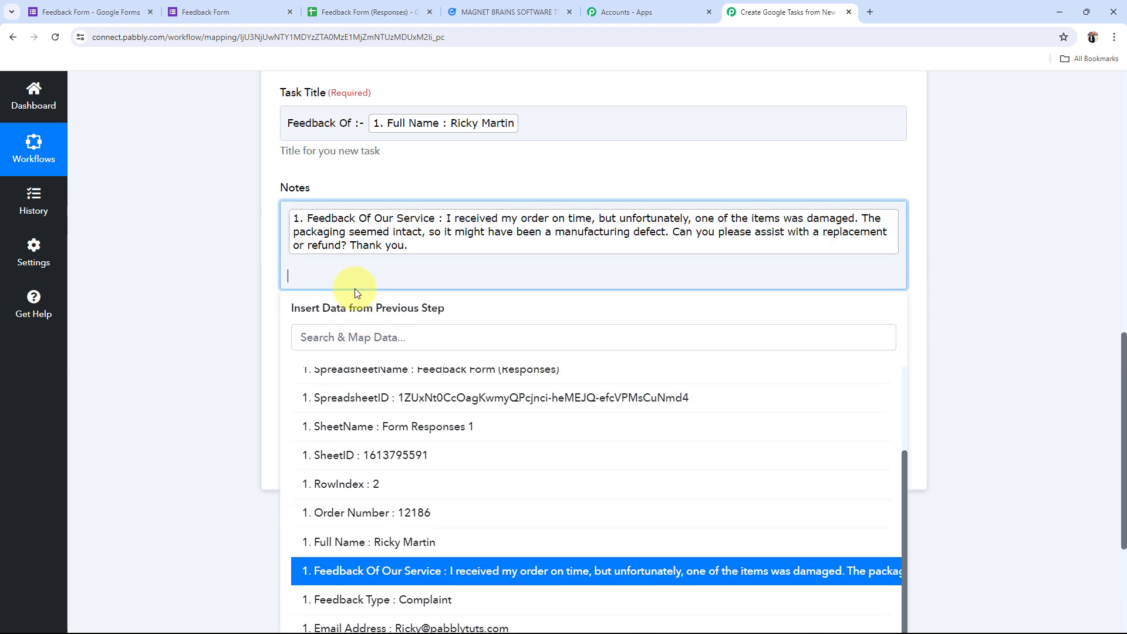
type("DATE")
key("BackSpace")
key("BackSpace")
key("BackSpace")
type("ate of purchase:-")
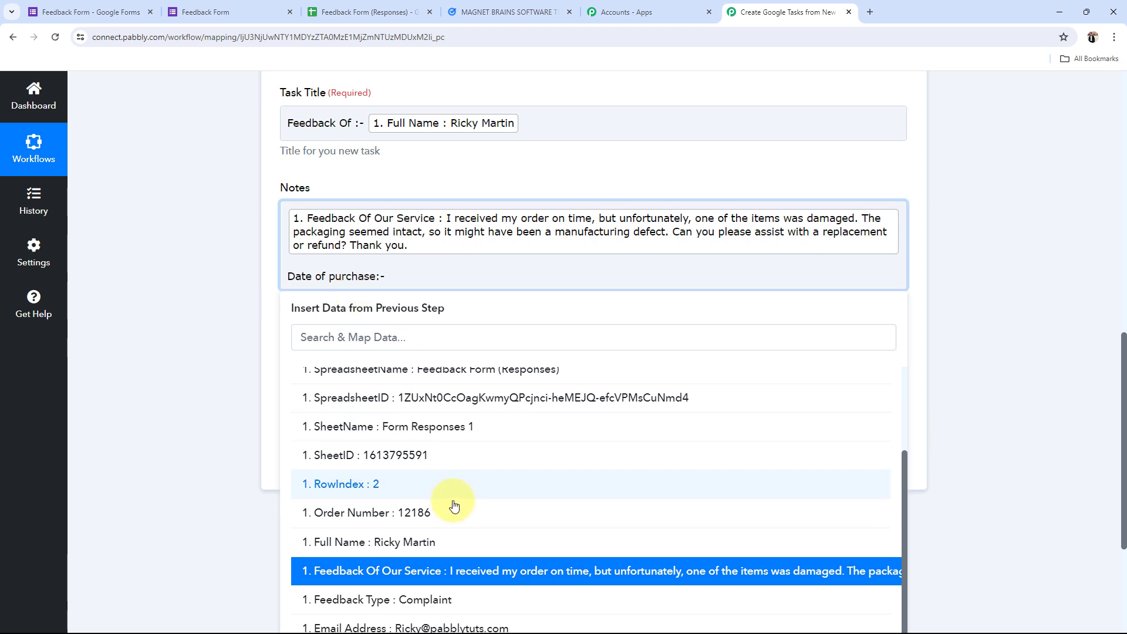
scroll(461, 552, "down", 2)
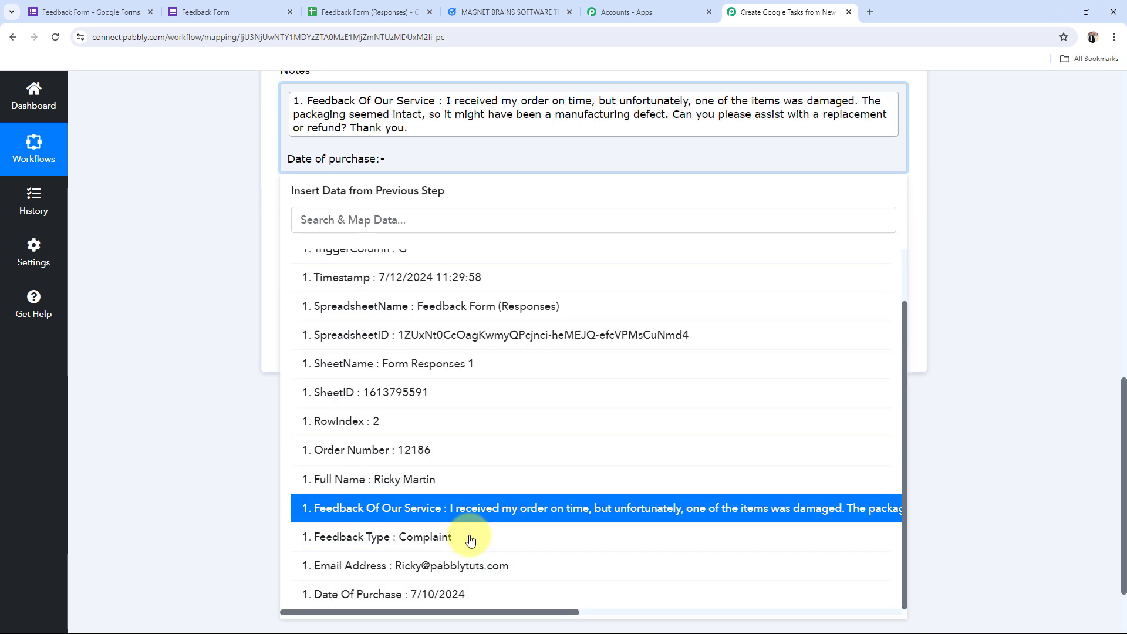
left_click(452, 597)
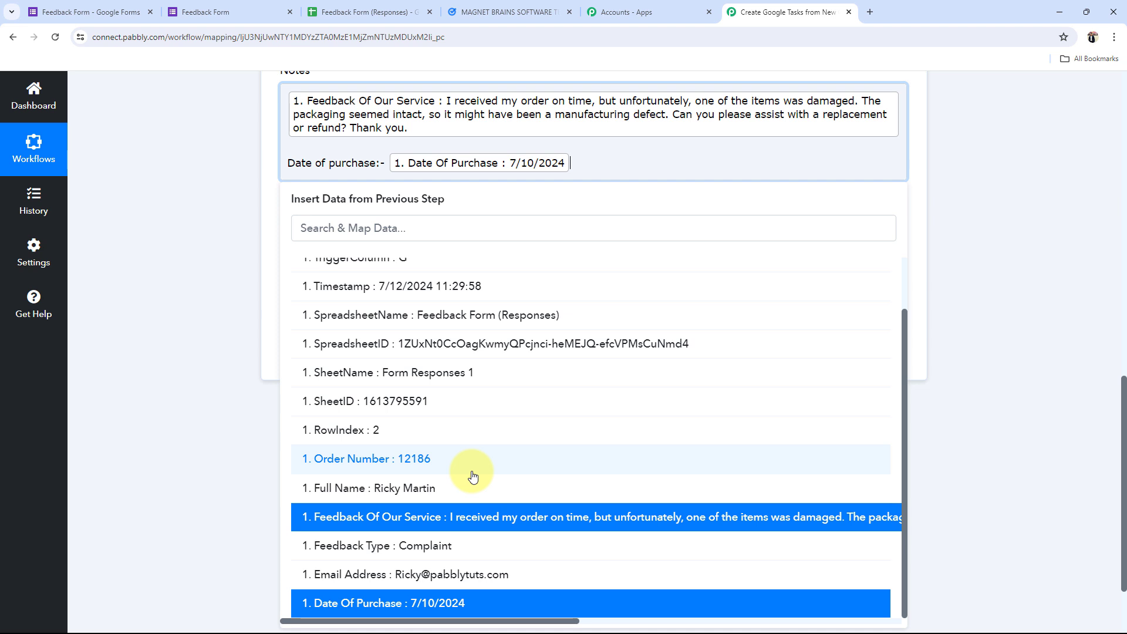
Add another notes line reading "Order Number :-" followed by the mapped Order Number field
key("Return")
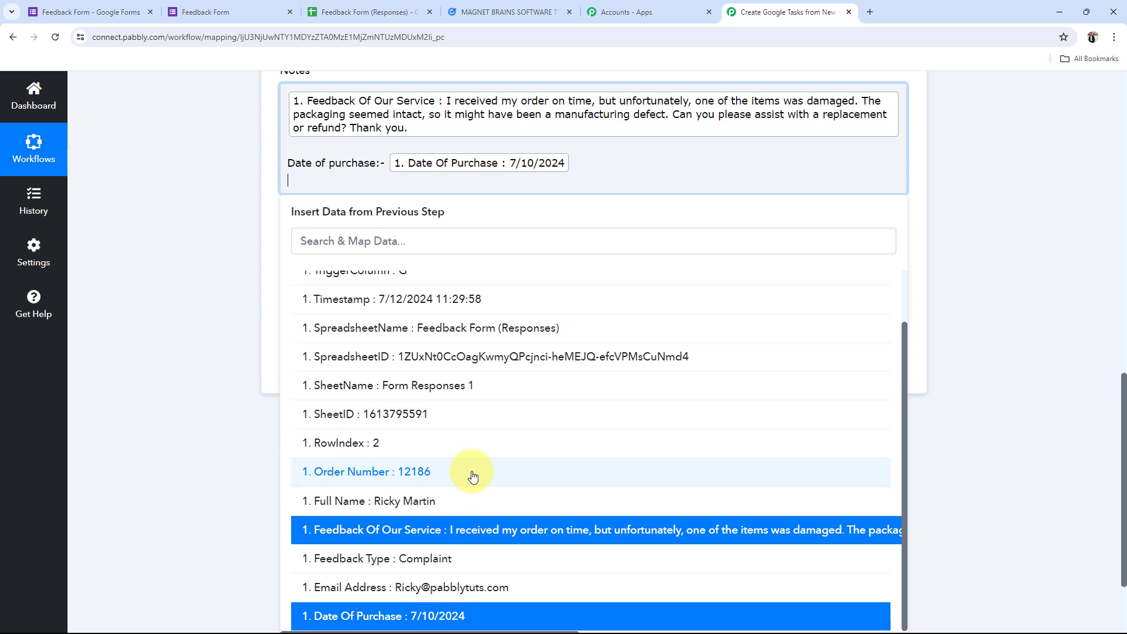
key("Tab")
type("o")
key("BackSpace")
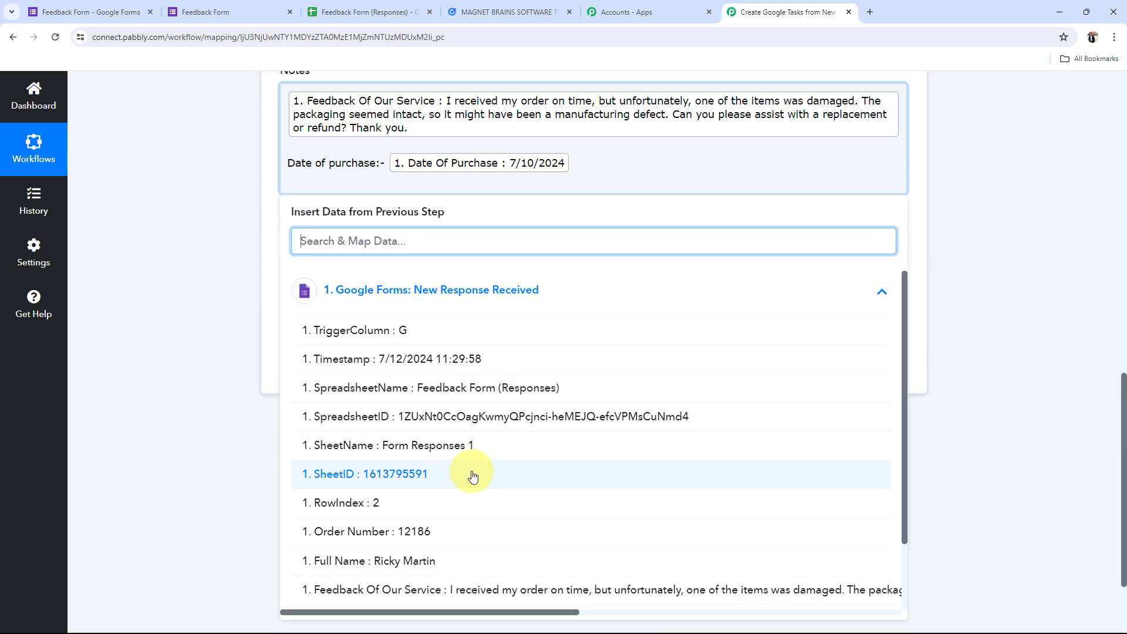
left_click(294, 175)
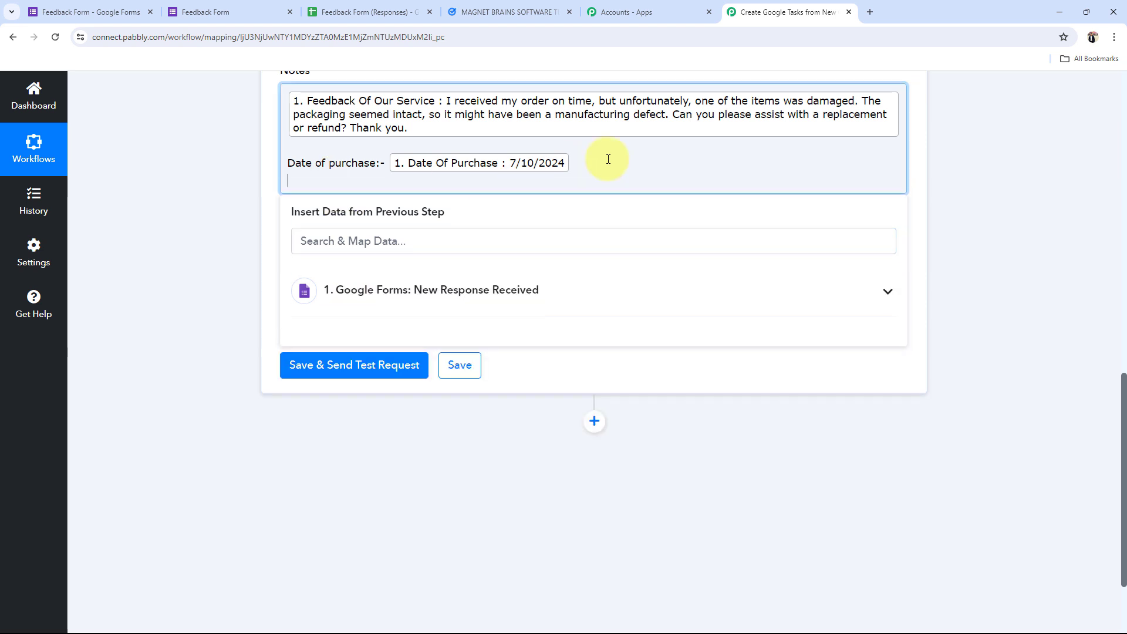
type("Order Number :-;")
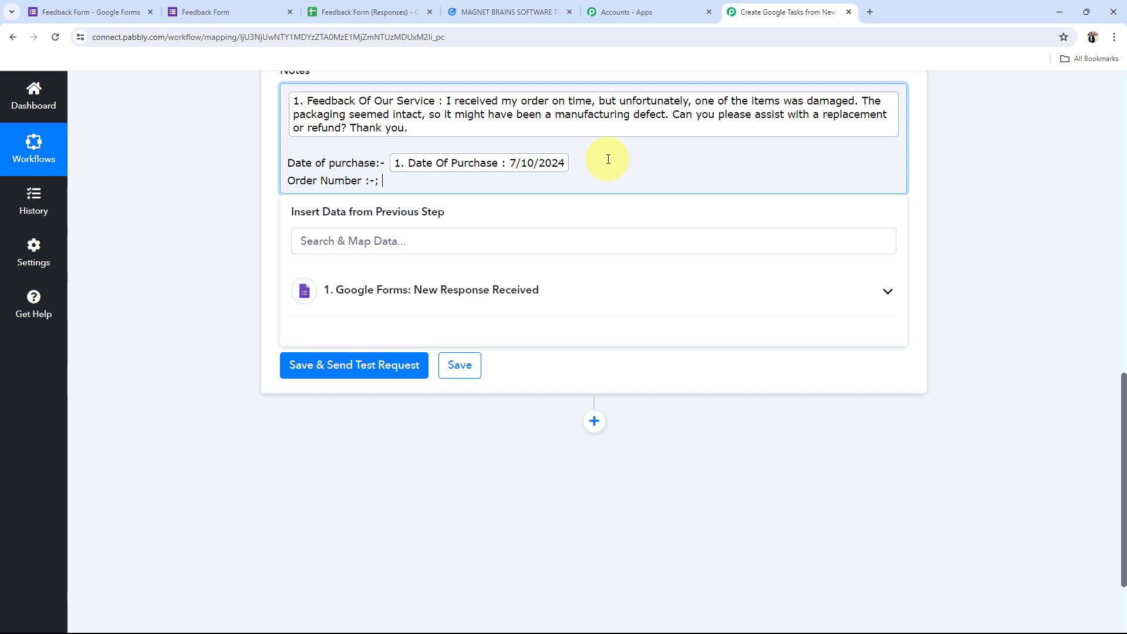
key("BackSpace")
left_click(465, 289)
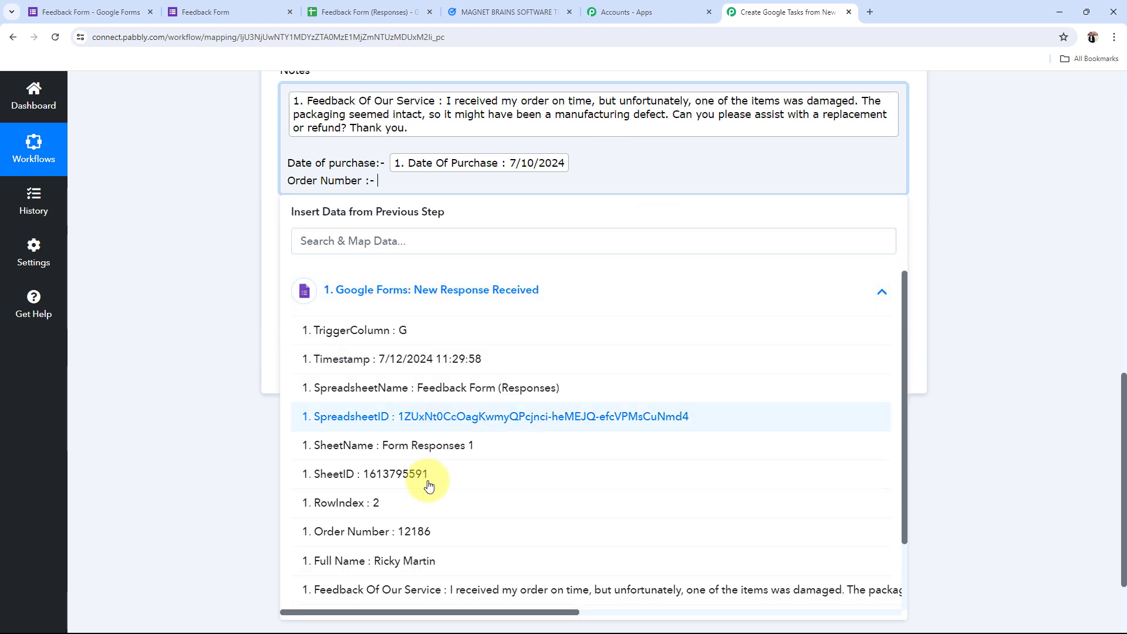
left_click(410, 542)
Add a notes line reading "Feedback Type :-" followed by the mapped Feedback Type field
key("Return")
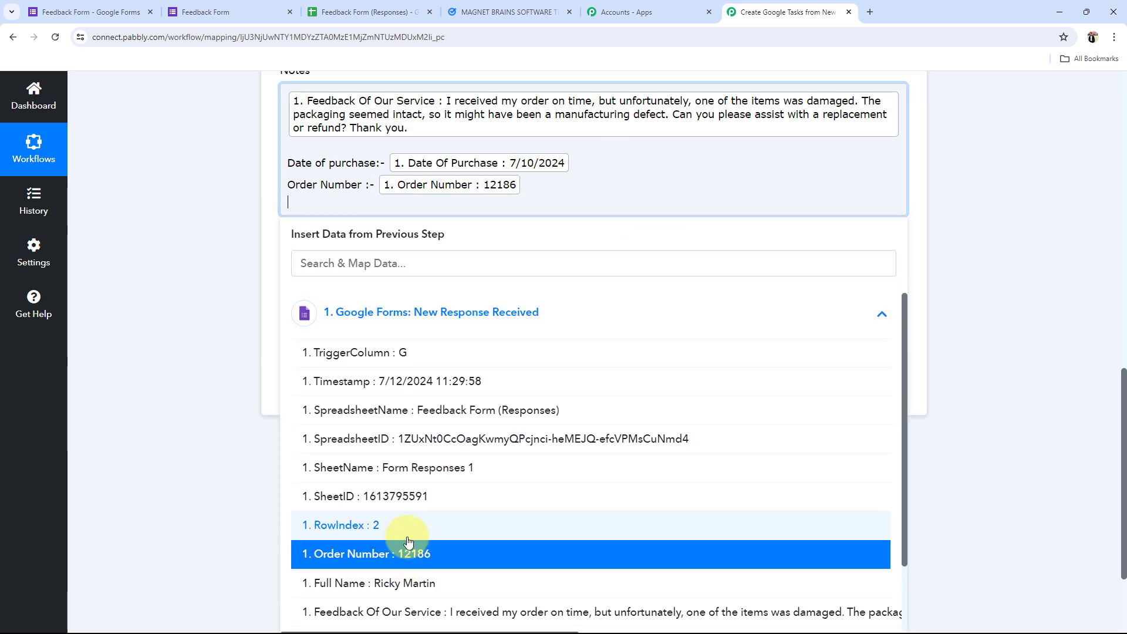
type("Feedback Type :-")
scroll(409, 540, "down", 2)
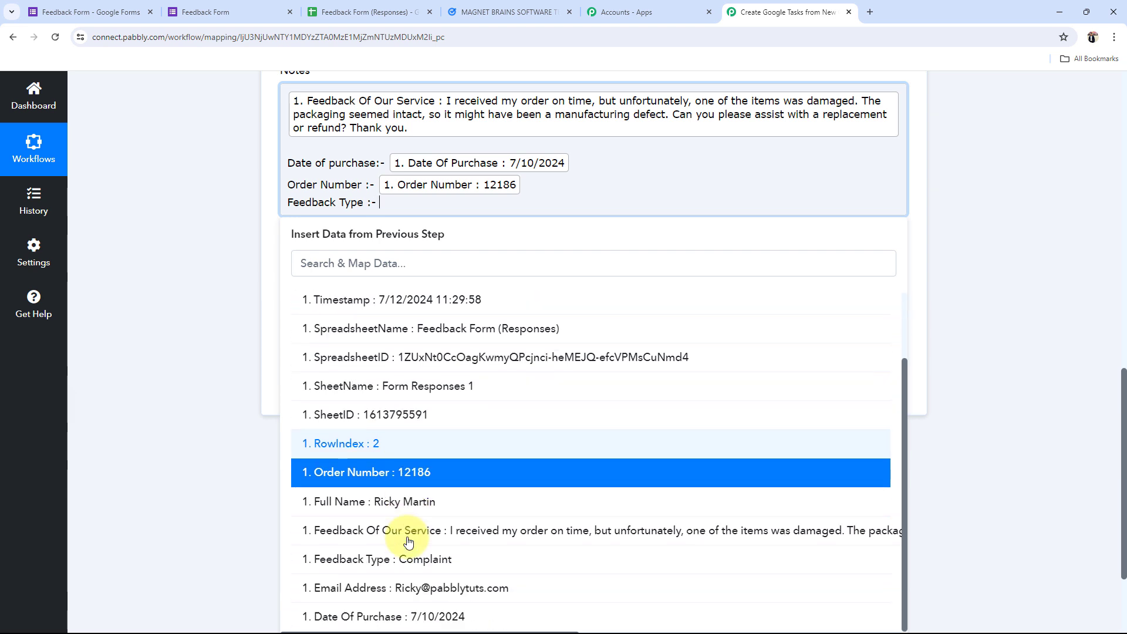
left_click(405, 558)
scroll(282, 365, "up", 2)
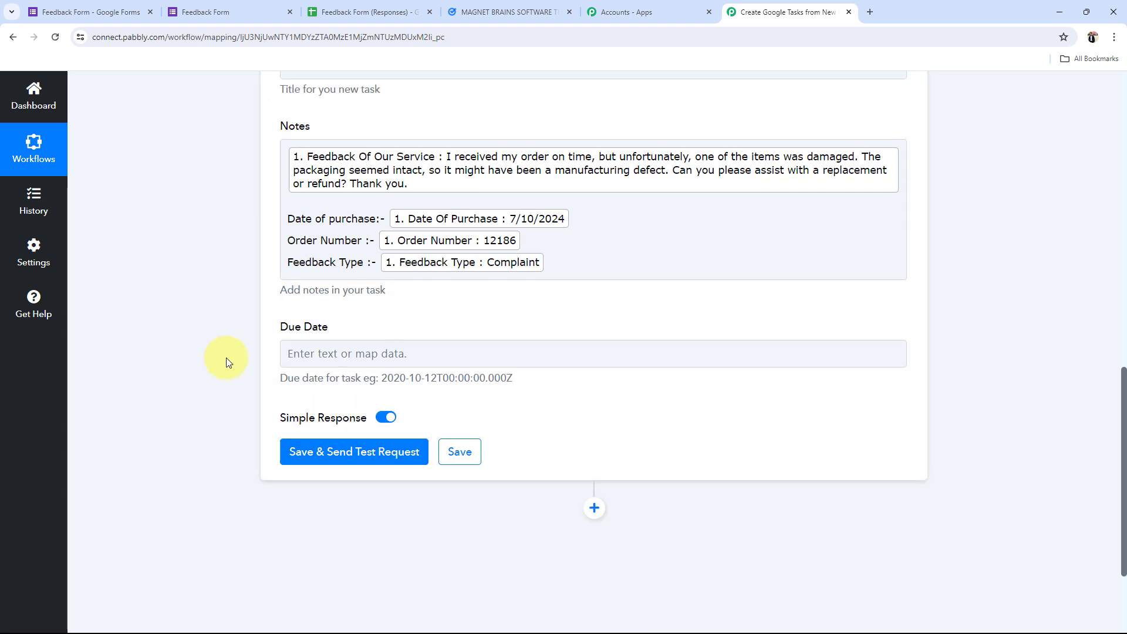
Review the mapped task title and notes, and examine the example date format given for the due date
scroll(351, 340, "down", 1)
scroll(330, 337, "up", 1)
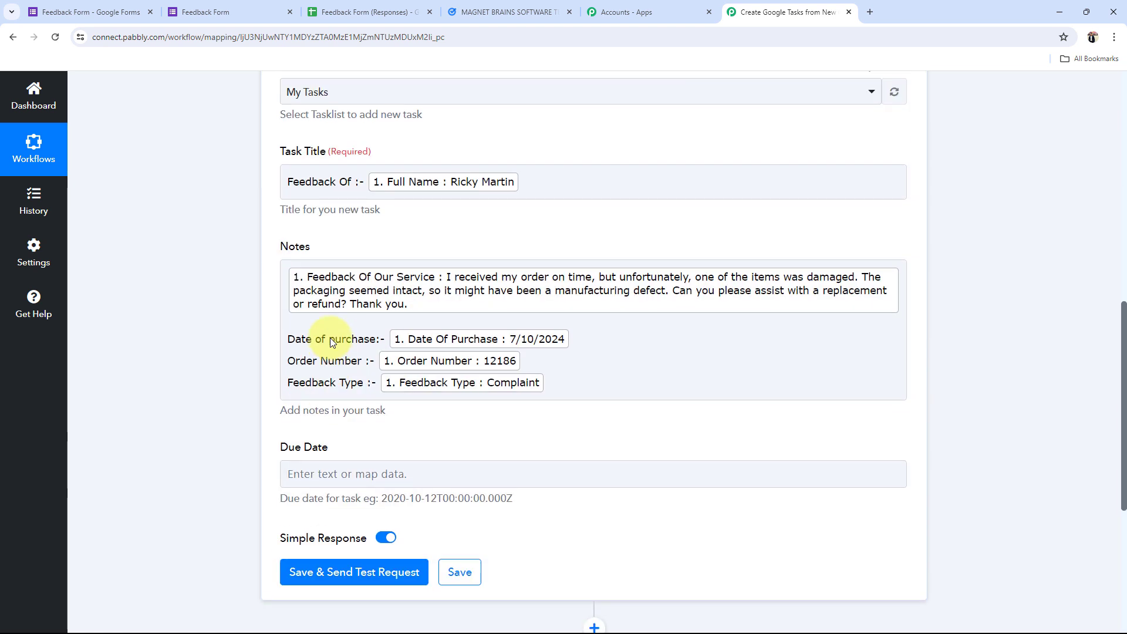
scroll(305, 352, "down", 1)
scroll(316, 241, "down", 1)
scroll(294, 234, "down", 2)
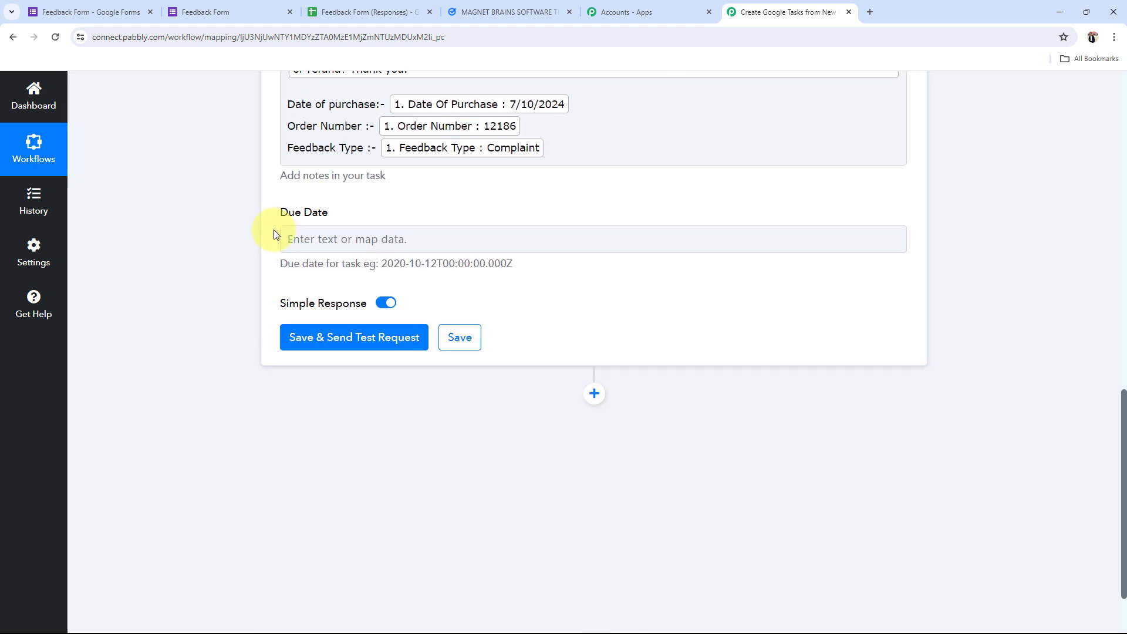
scroll(258, 282, "up", 1)
scroll(238, 311, "up", 1)
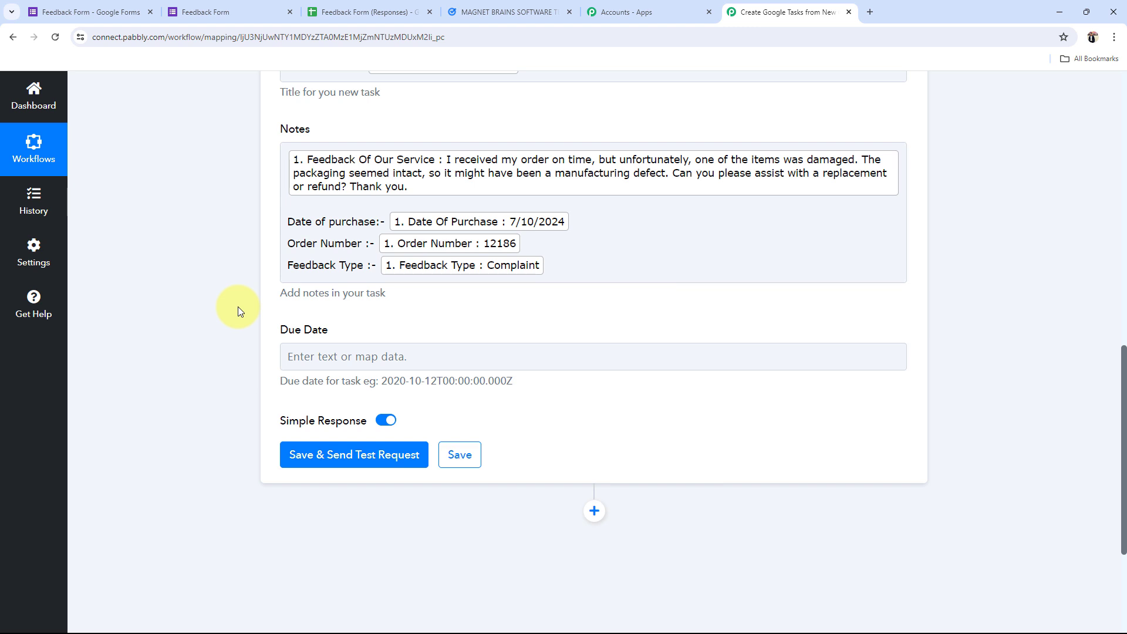
left_click(430, 228)
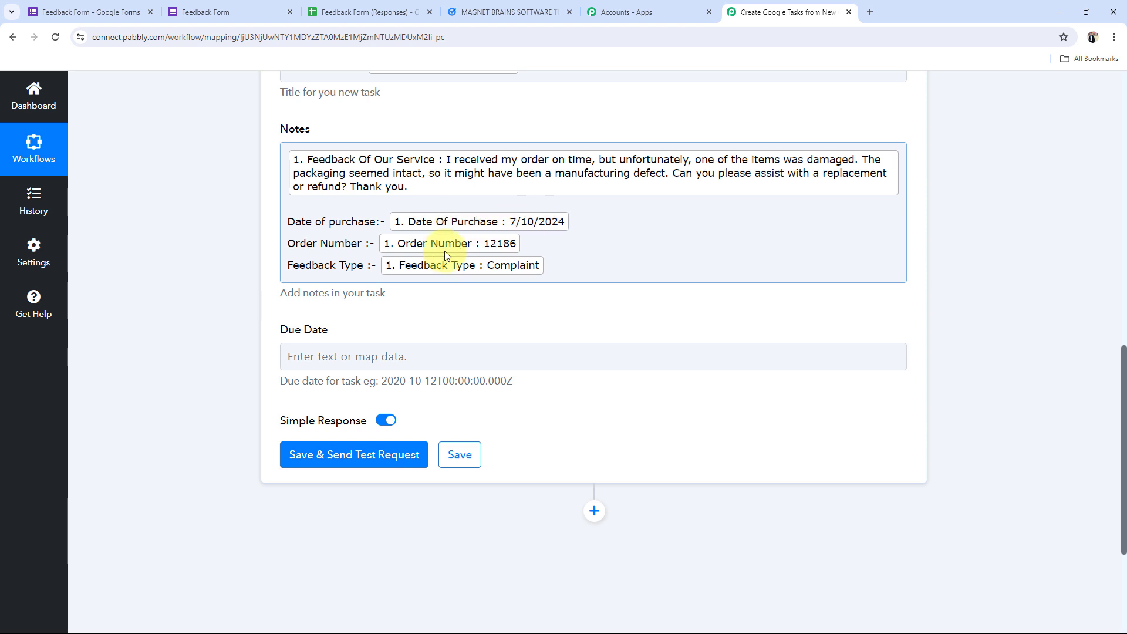
left_click(332, 321)
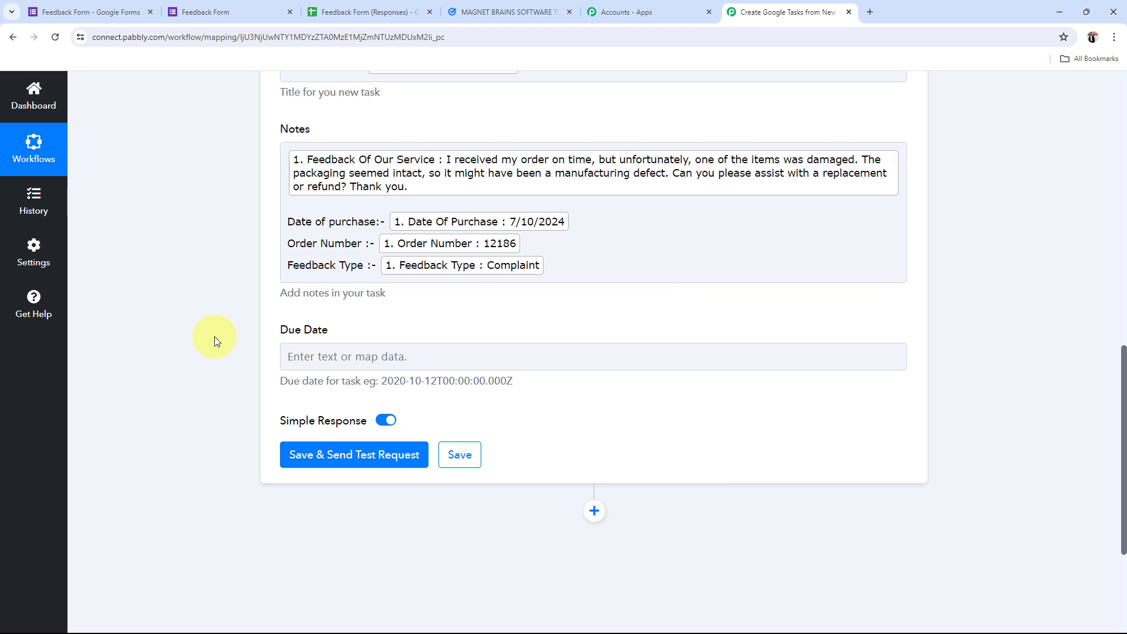
left_click_drag(379, 381, 513, 390)
left_click(516, 397)
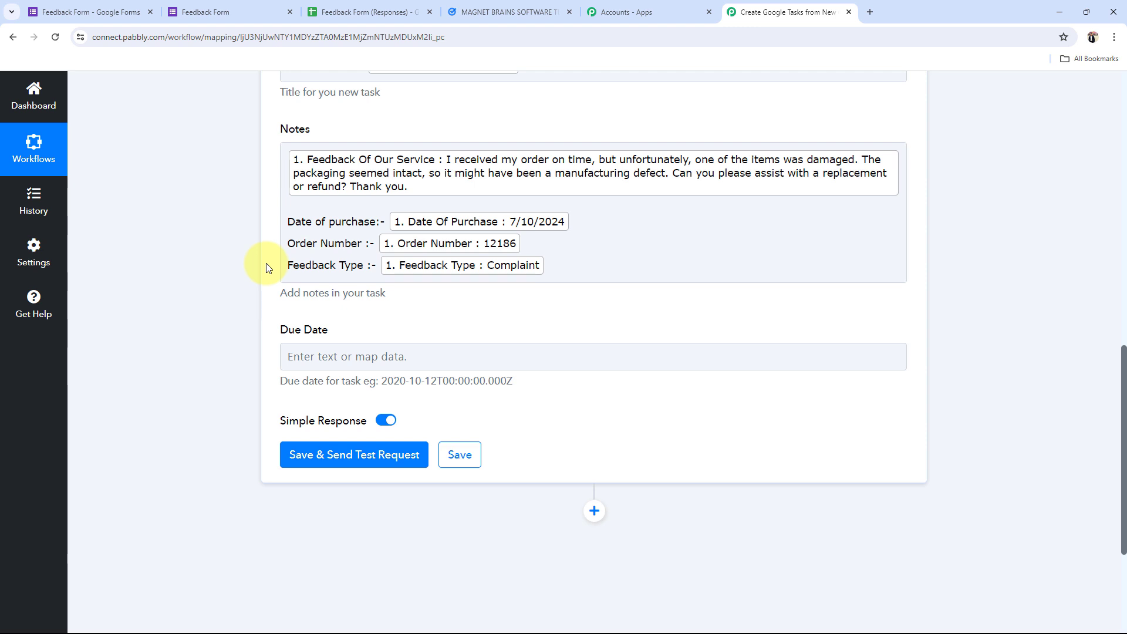
Switch to the Feedback Form in Google Forms and look through its questions, including the date question
left_click(94, 11)
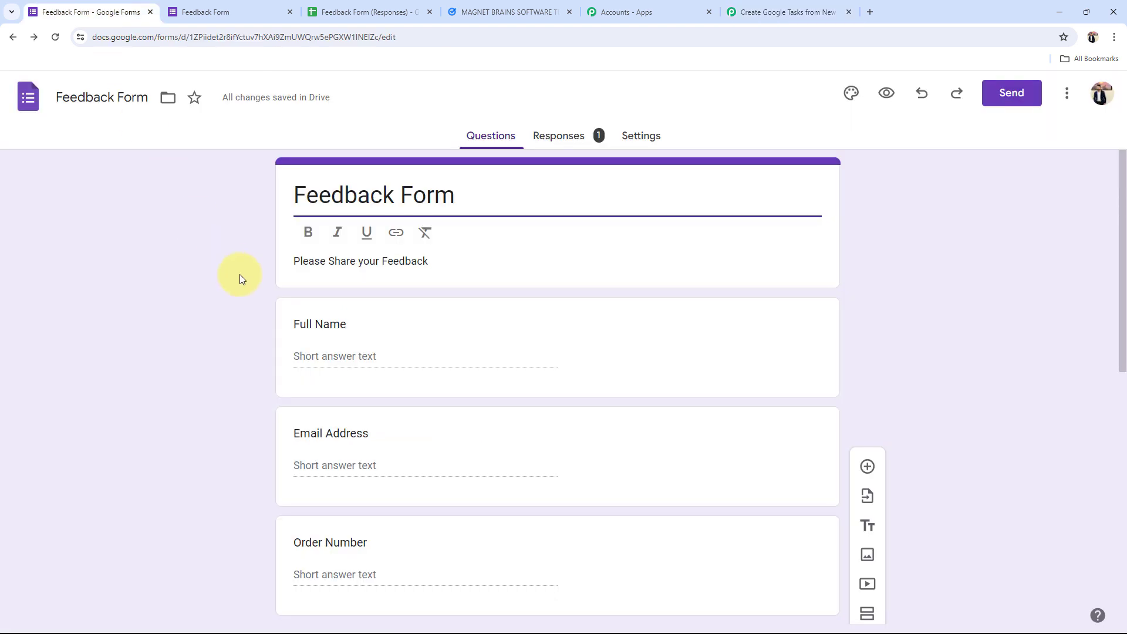
scroll(240, 273, "down", 2)
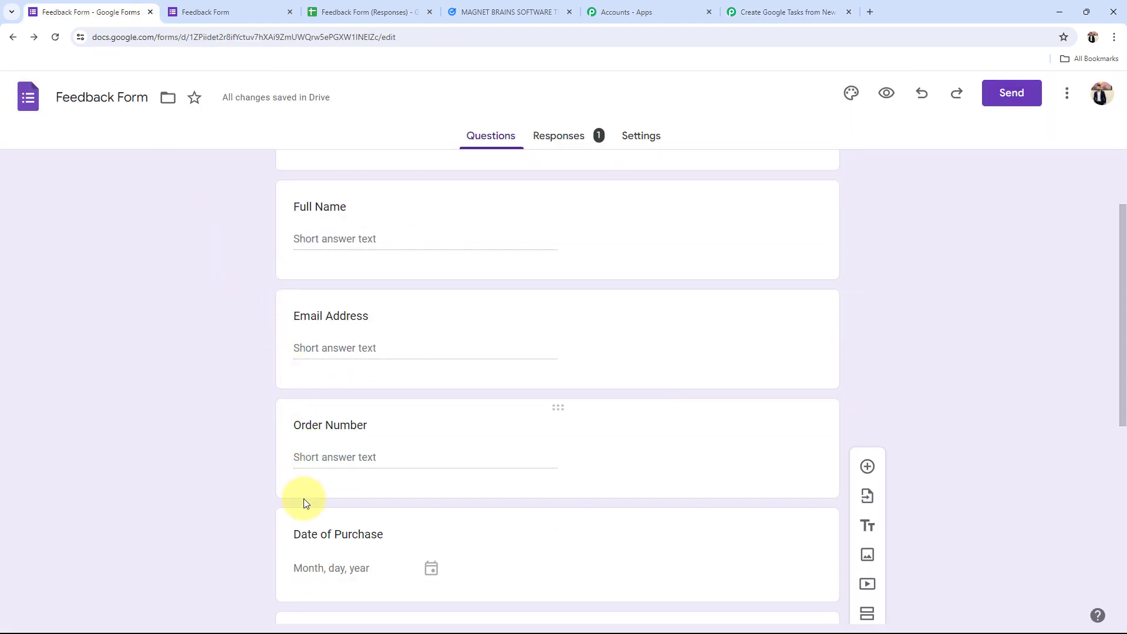
scroll(284, 500, "down", 1)
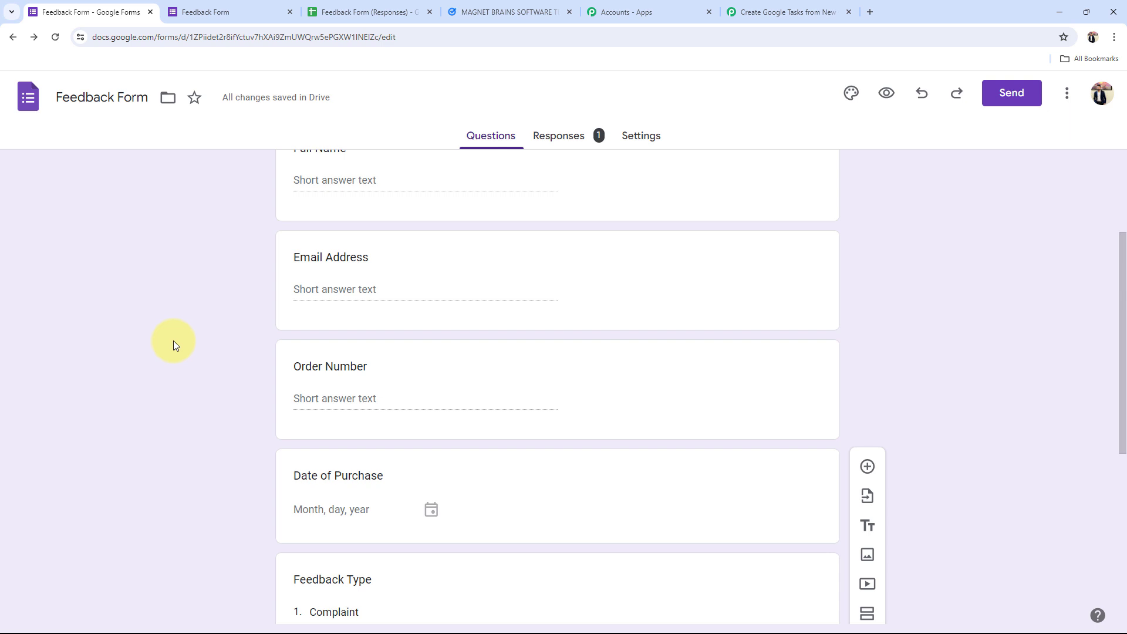
Return to the Pabbly Connect workflow and insert a Date/Time Formatter (Pabbly) action between the Google Forms trigger and the Google Tasks action
left_click(757, 13)
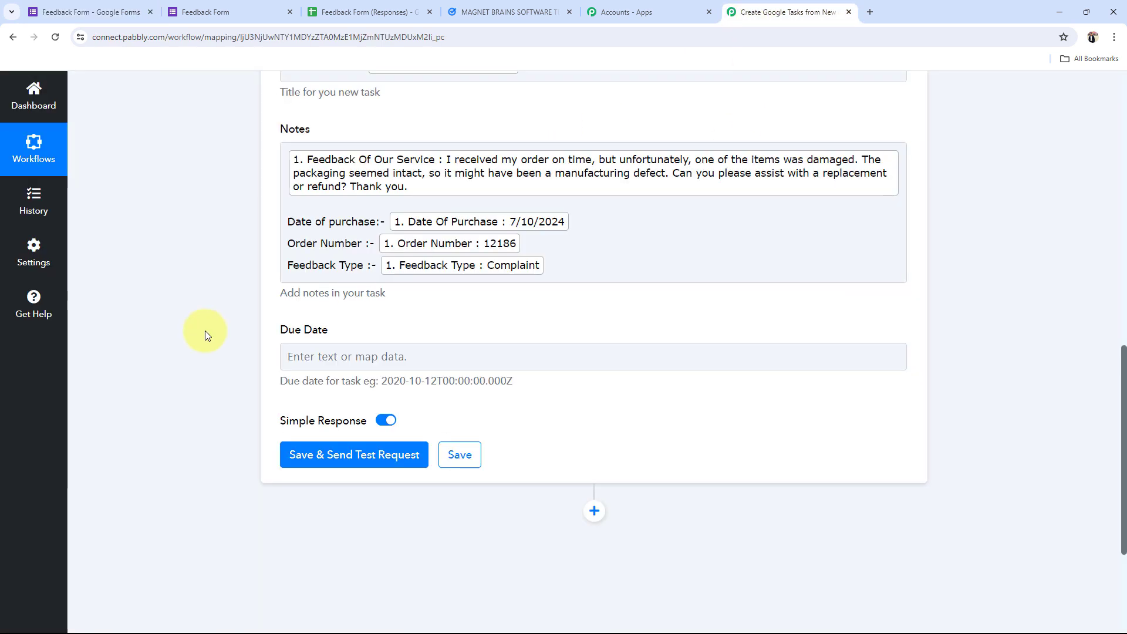
scroll(205, 330, "up", 4)
scroll(206, 336, "up", 6)
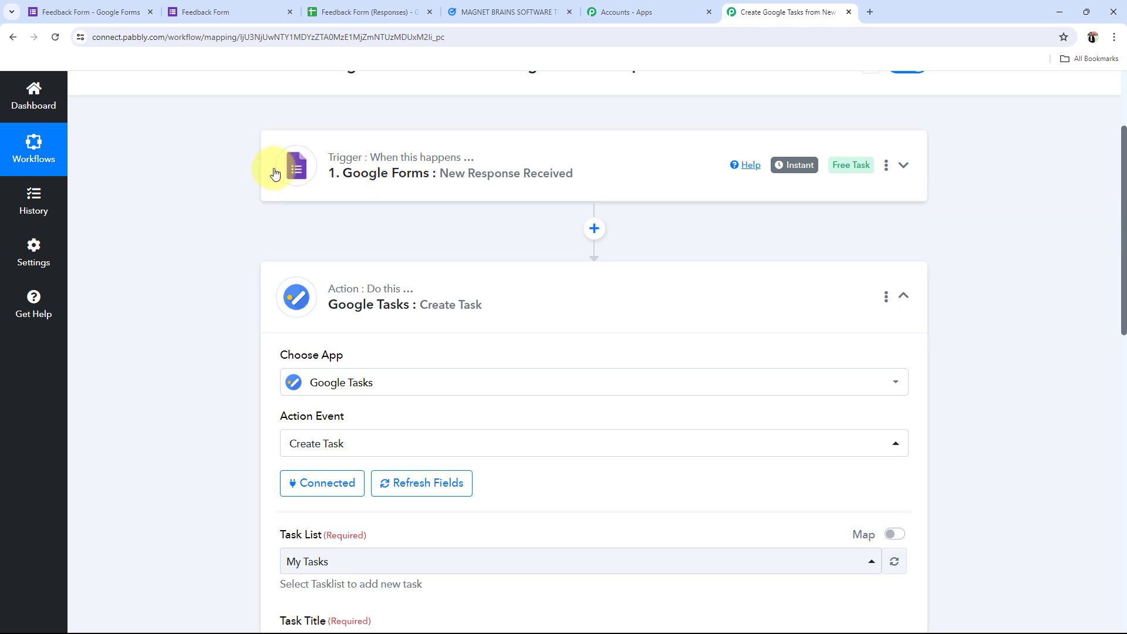
left_click(594, 228)
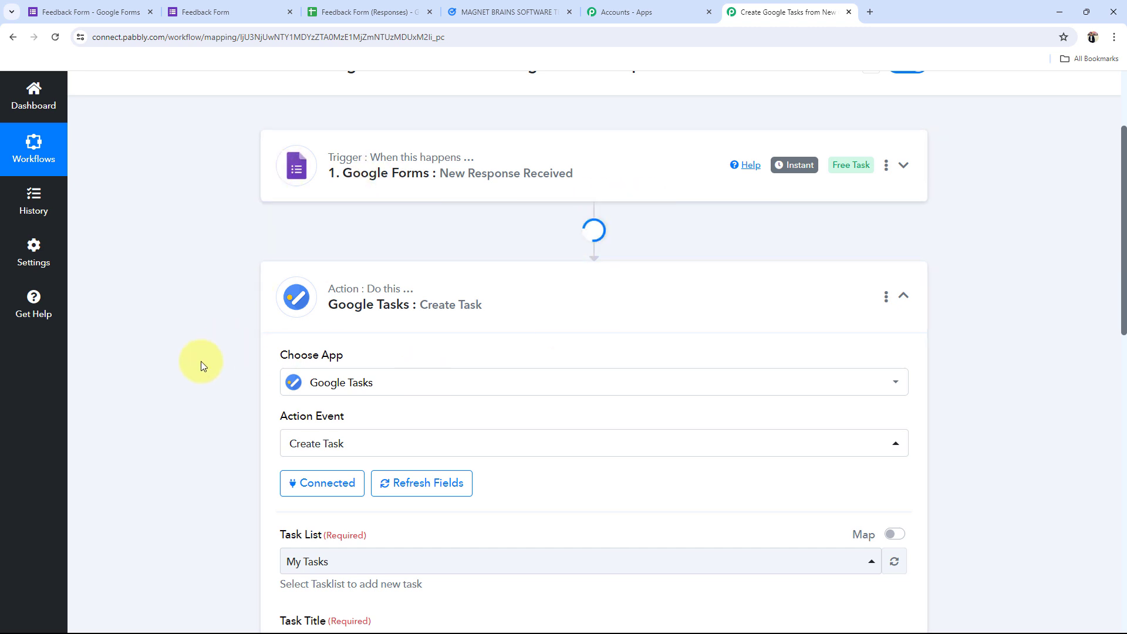
left_click(323, 325)
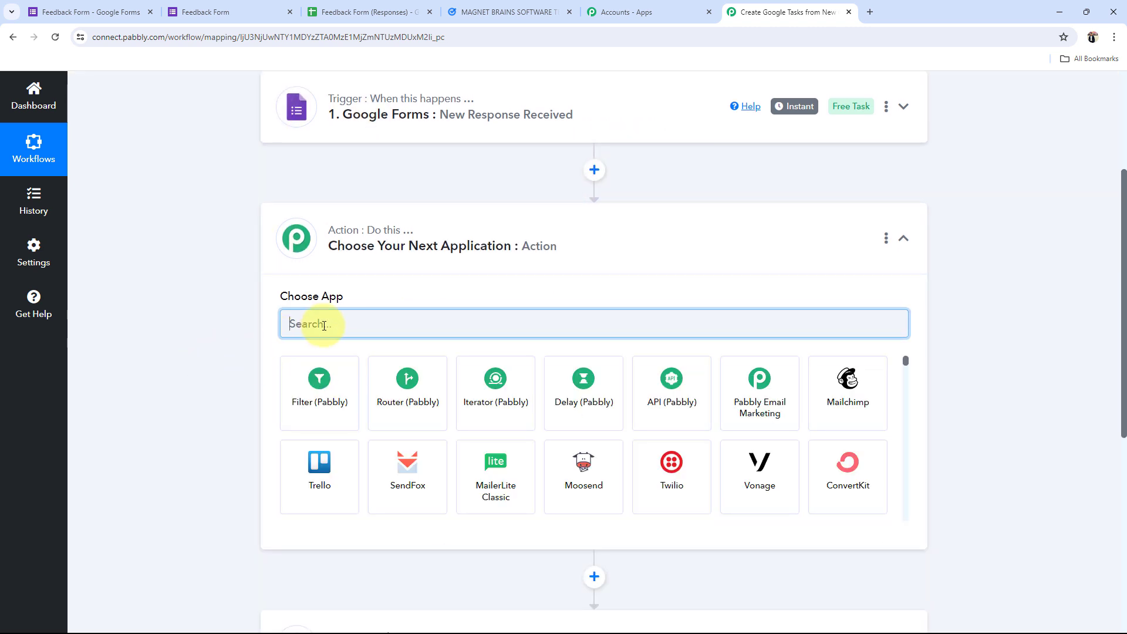
type("DATE")
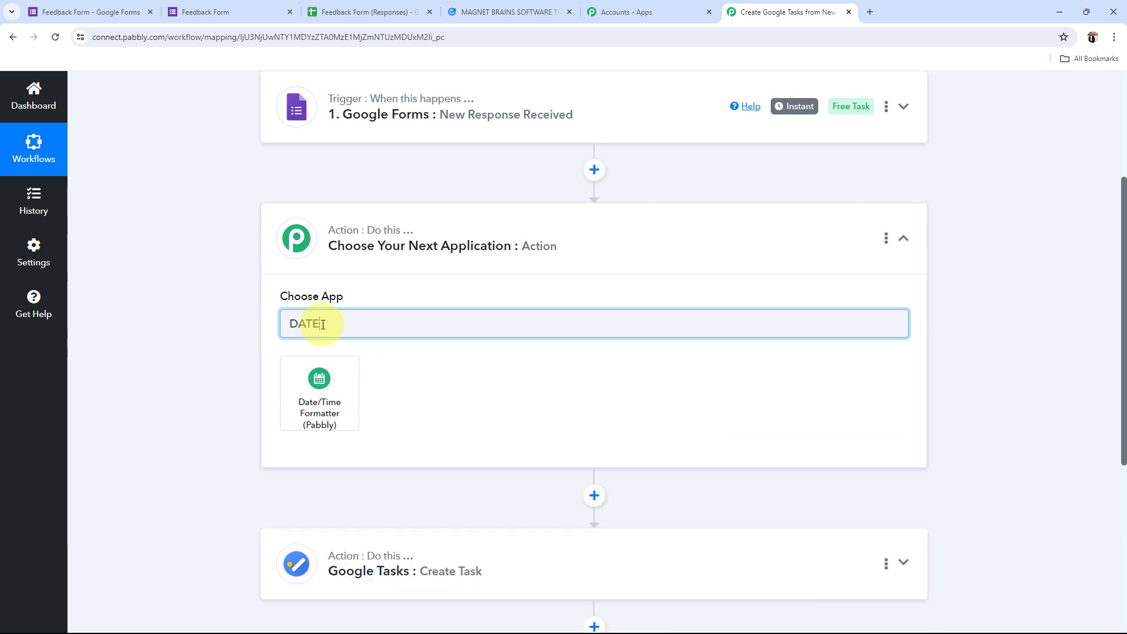
left_click(339, 396)
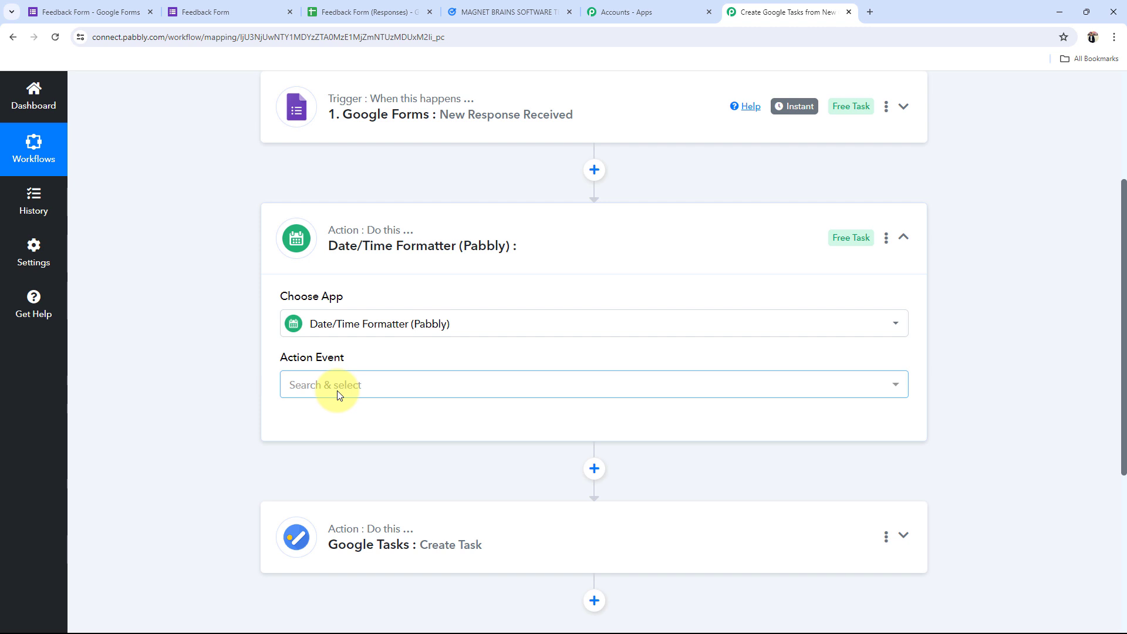
Set the formatter's action event to Format Date with Time Zone and connect it
left_click(338, 394)
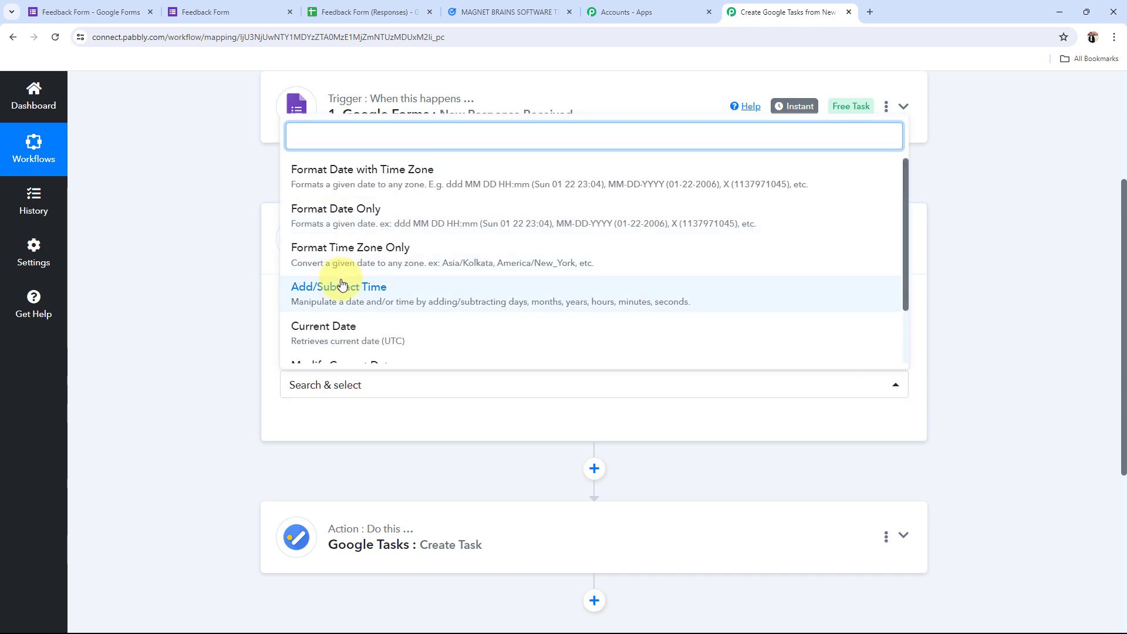
left_click(329, 176)
left_click(325, 427)
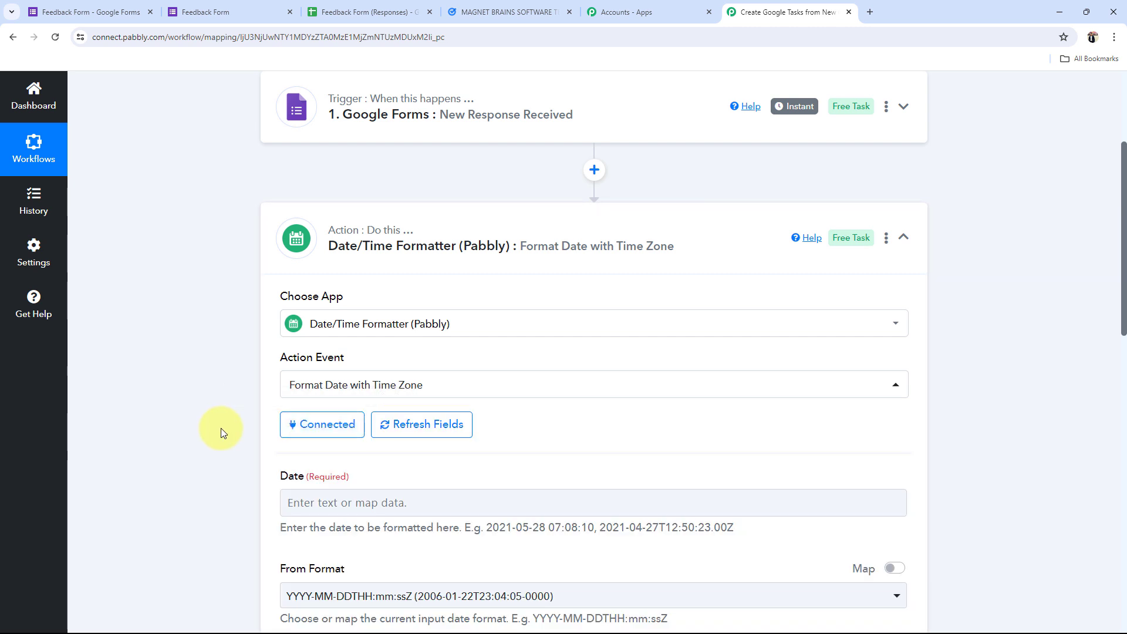
Map the Date Of Purchase field from the Google Forms response into the formatter's required Date field
scroll(220, 432, "down", 3)
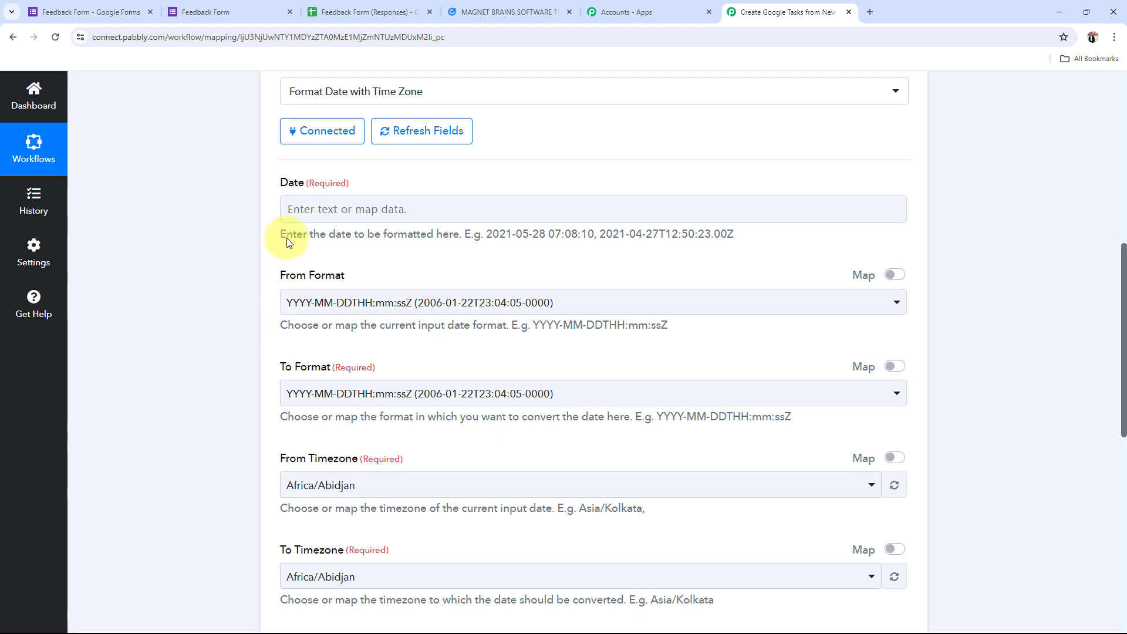
left_click(309, 213)
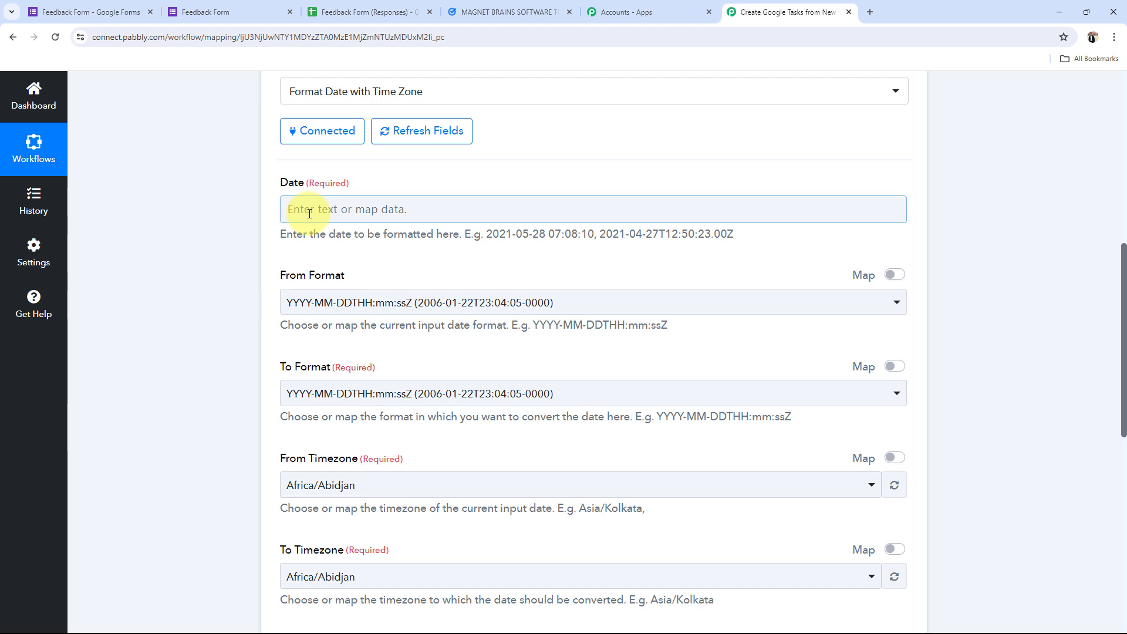
left_click(310, 214)
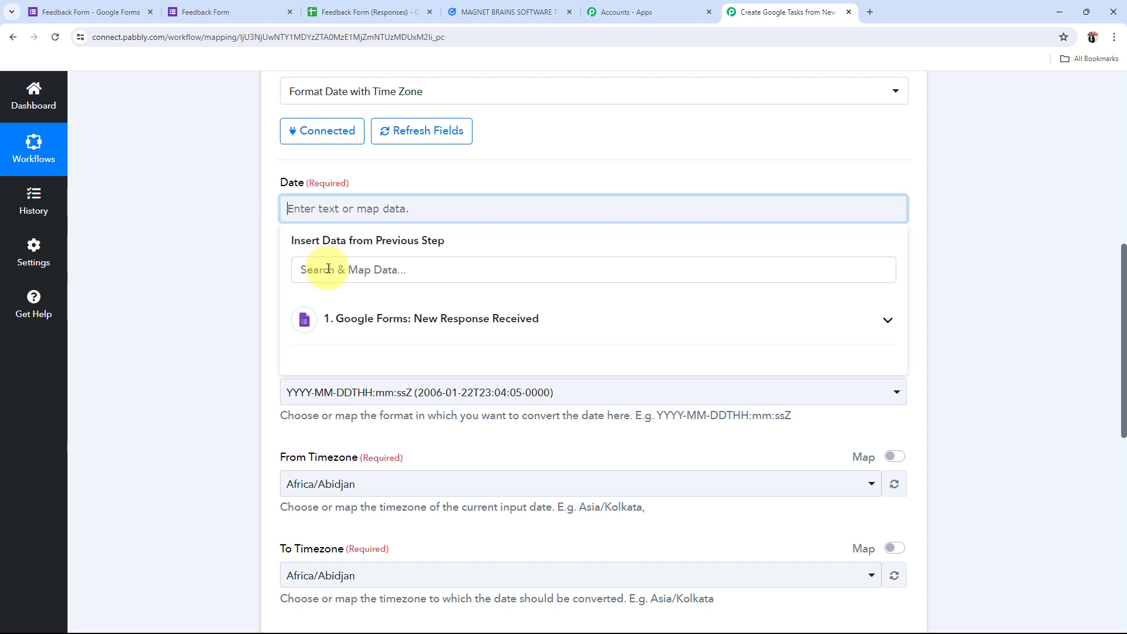
left_click(750, 324)
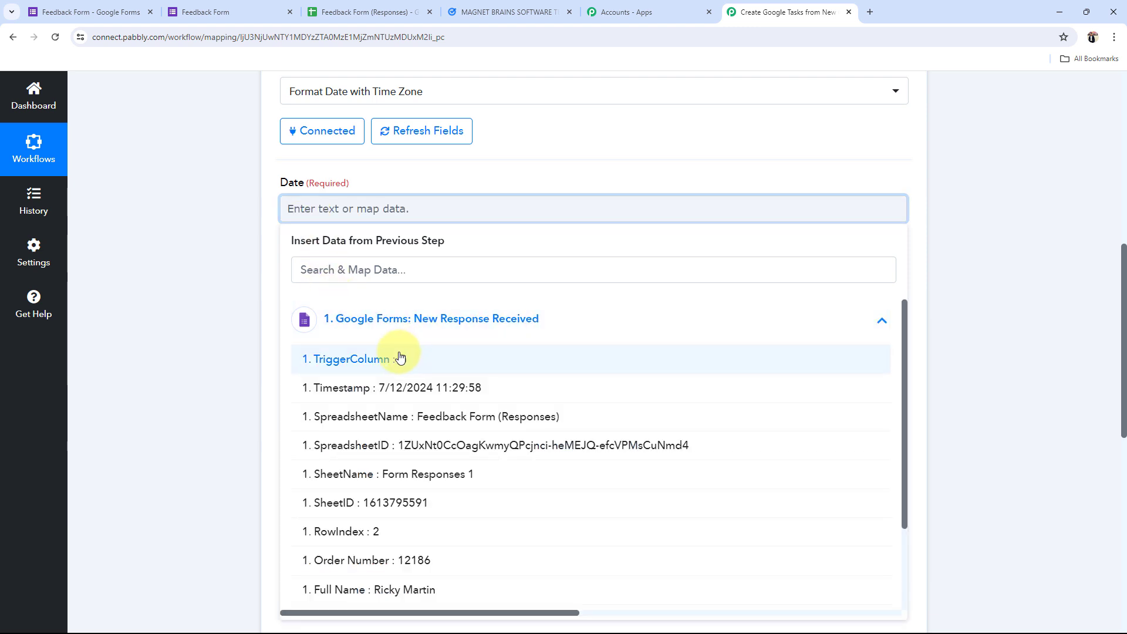
scroll(387, 575, "down", 2)
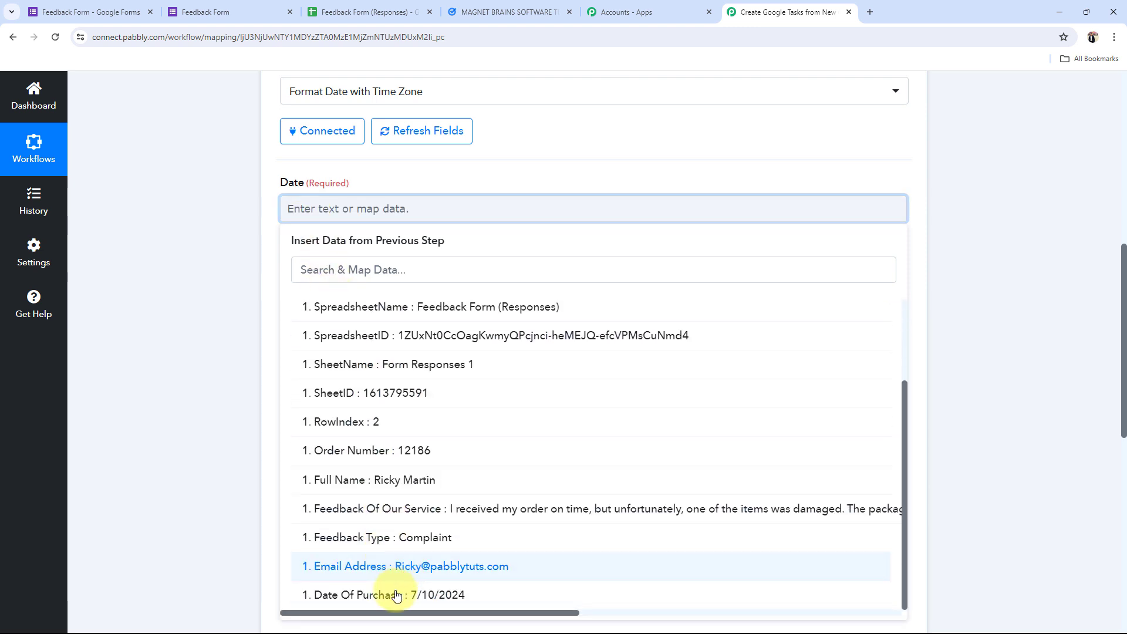
left_click(428, 599)
left_click(214, 231)
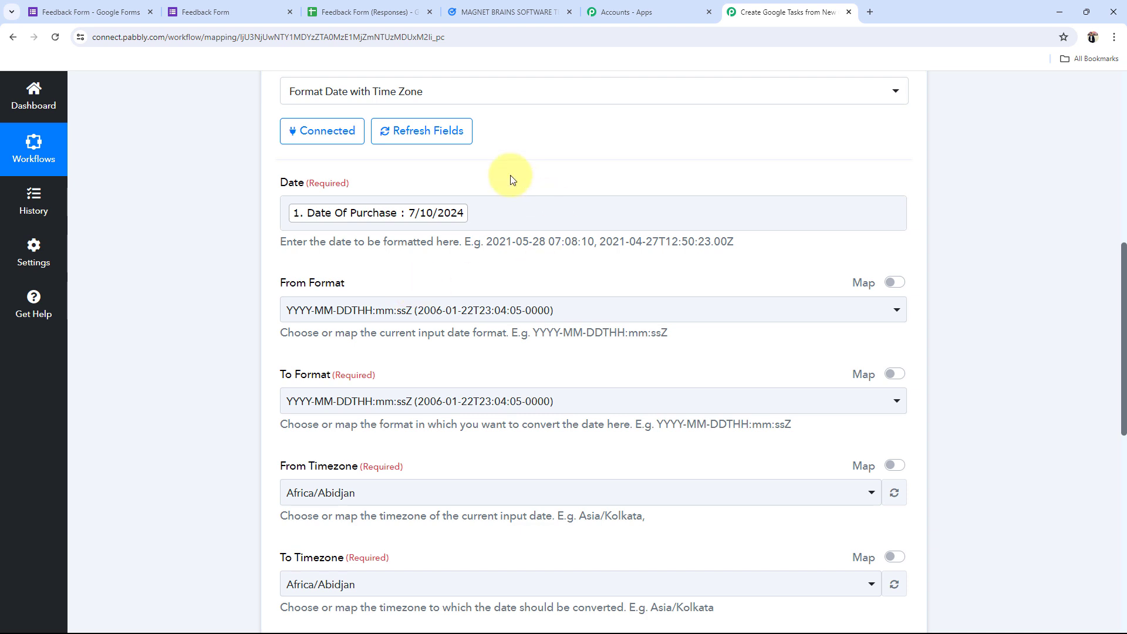
left_click(404, 223)
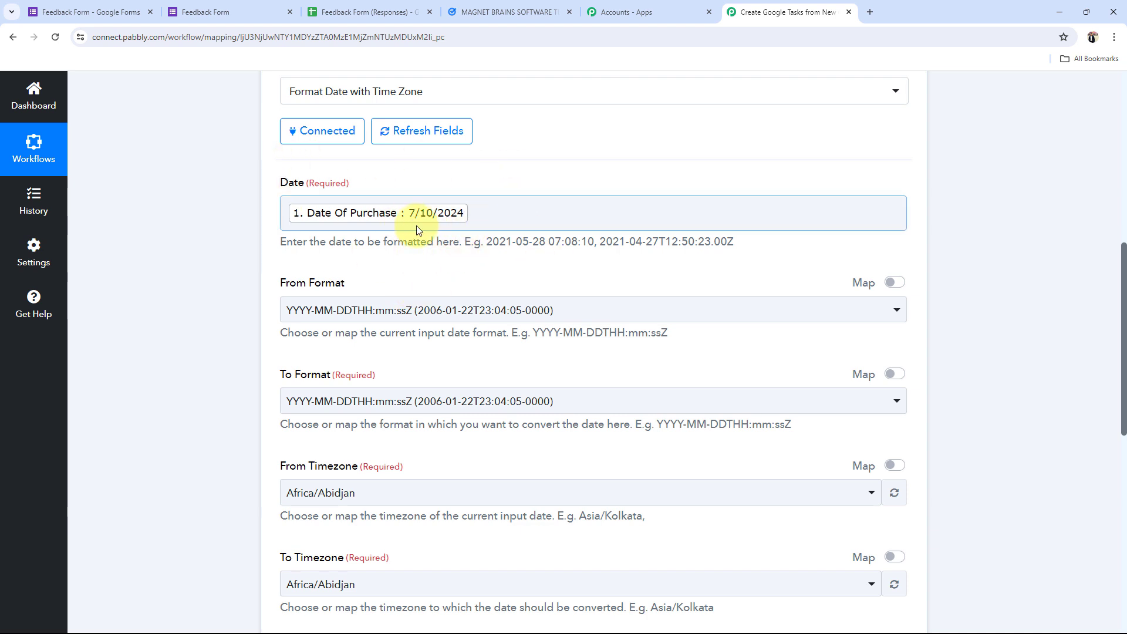
Set the From Format to MM/DD/YYYY and the To Format to YYYY-MM-DDTHH:mm:ssZ
left_click(325, 310)
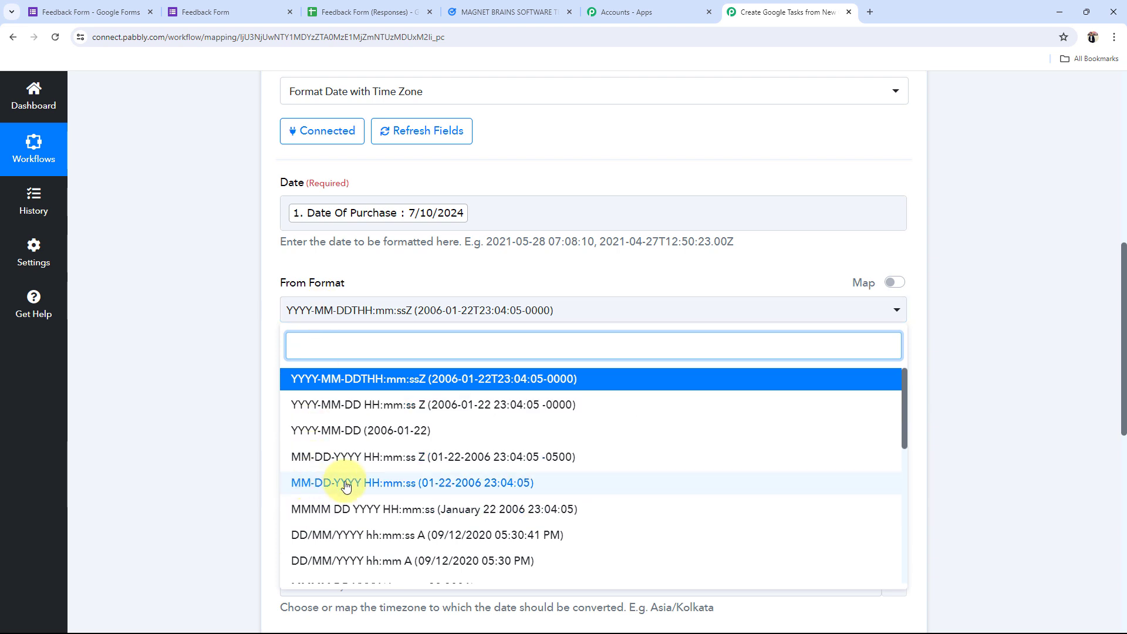
scroll(363, 487, "down", 2)
scroll(297, 498, "down", 1)
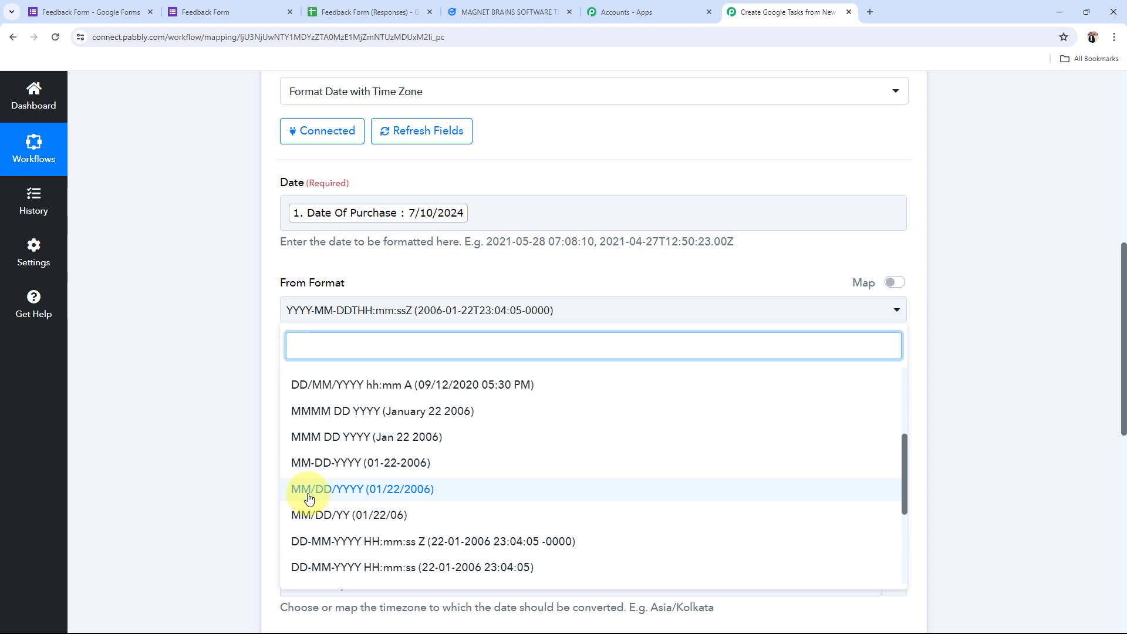
left_click(353, 498)
scroll(181, 305, "down", 2)
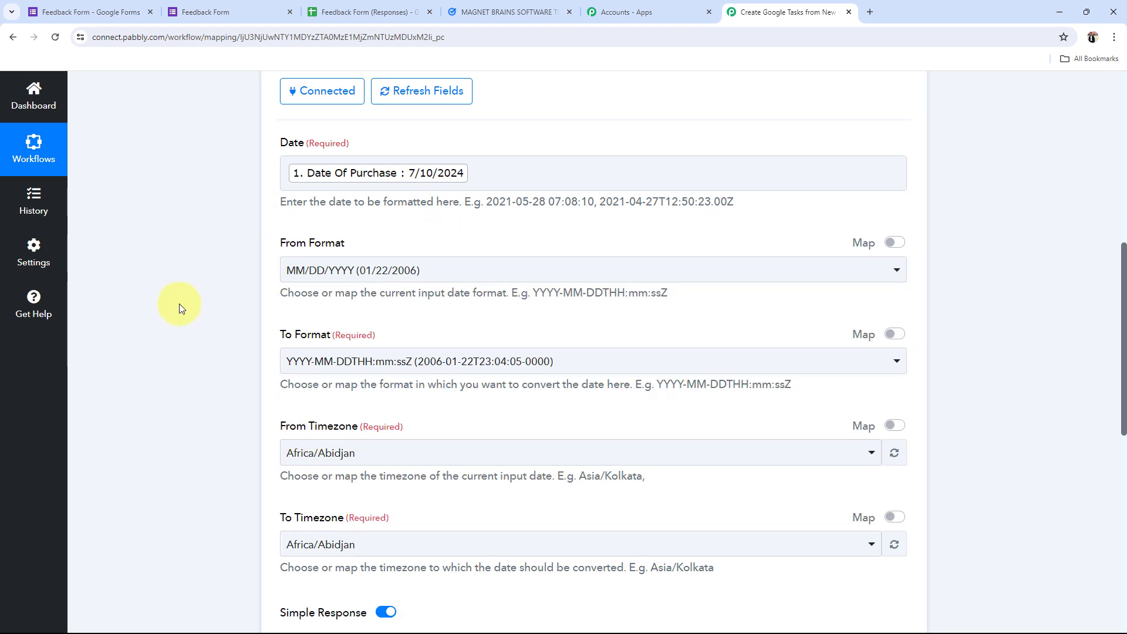
left_click(331, 284)
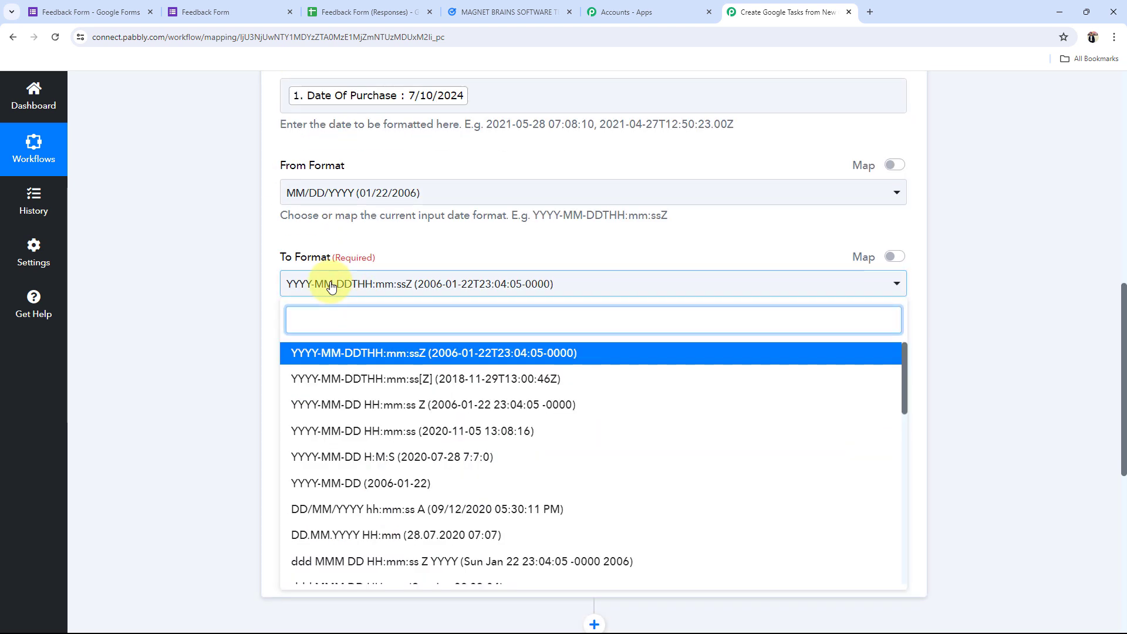
left_click(341, 353)
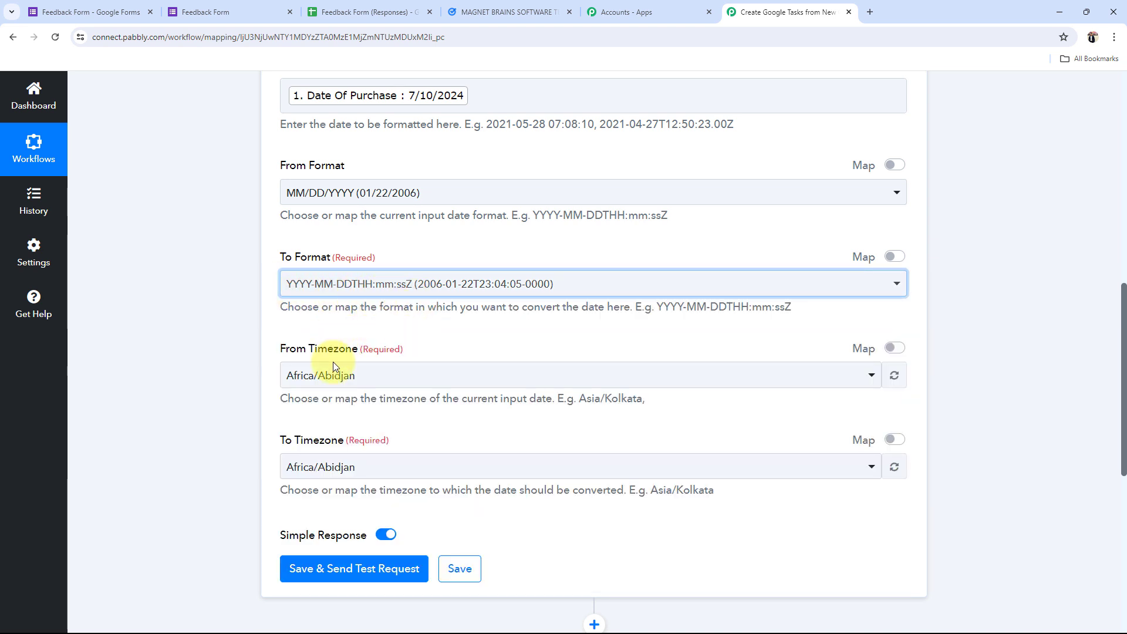
Set both the From Timezone and the To Timezone to Etc/UTC
left_click(330, 370)
type("u")
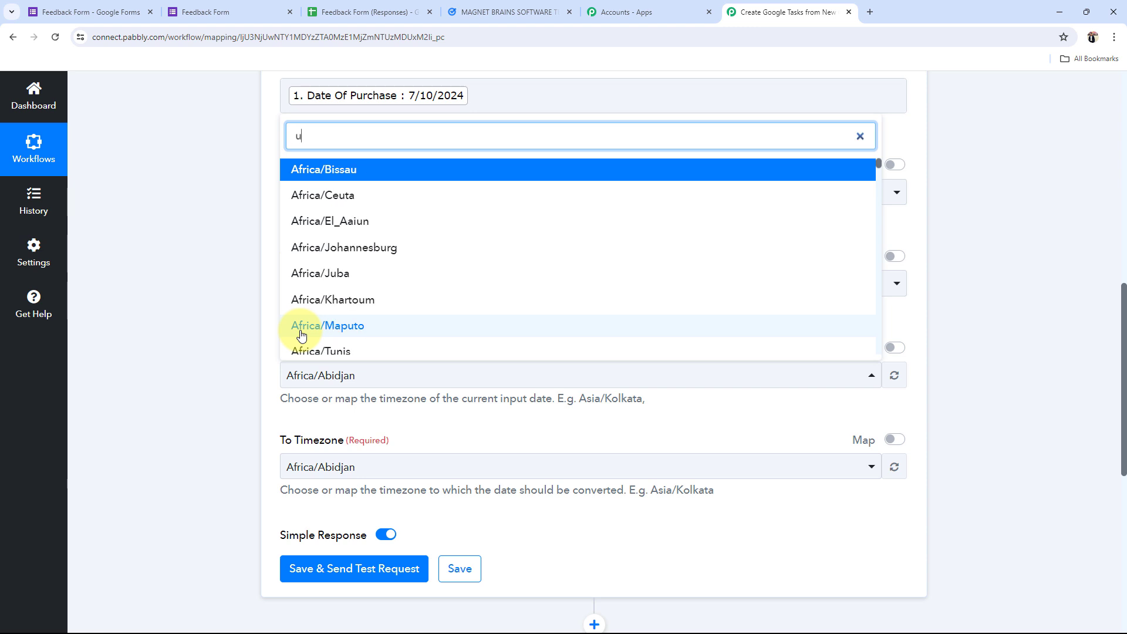
type("tc")
left_click(301, 333)
left_click(302, 467)
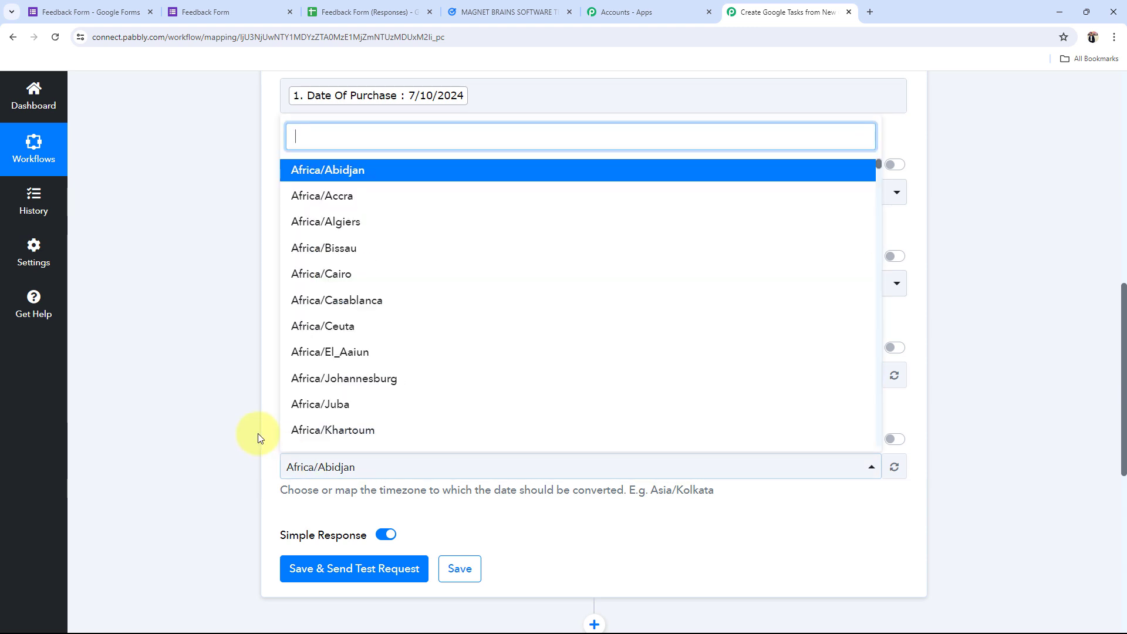
type("utc")
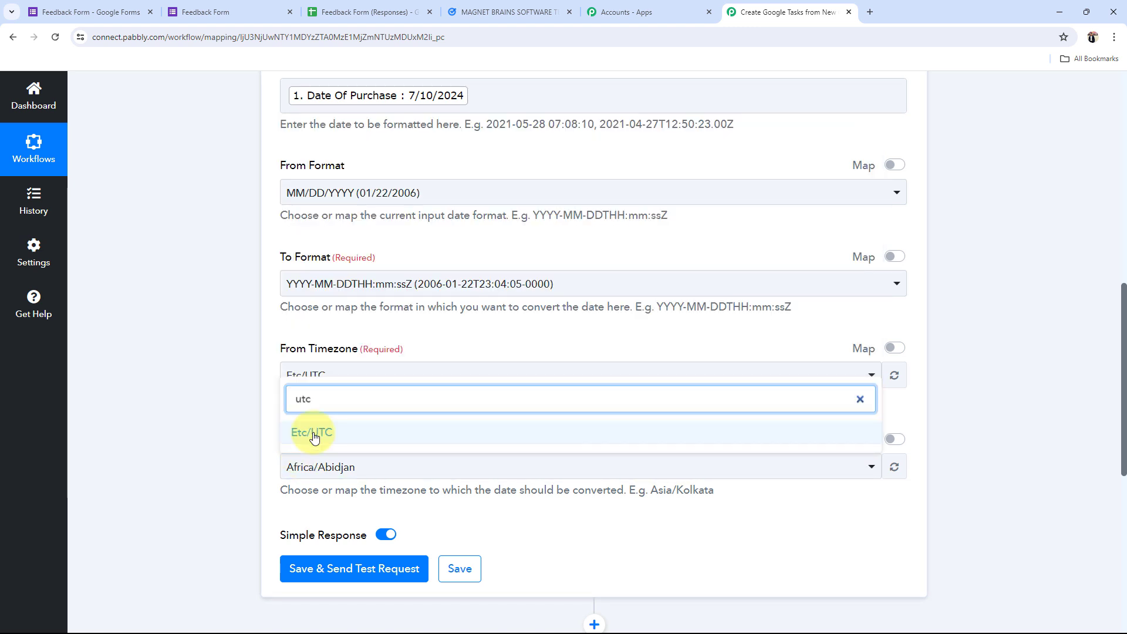
left_click(312, 433)
Save the date formatting step, send a test request, and check the formatted date in the response
scroll(235, 411, "down", 2)
left_click(339, 460)
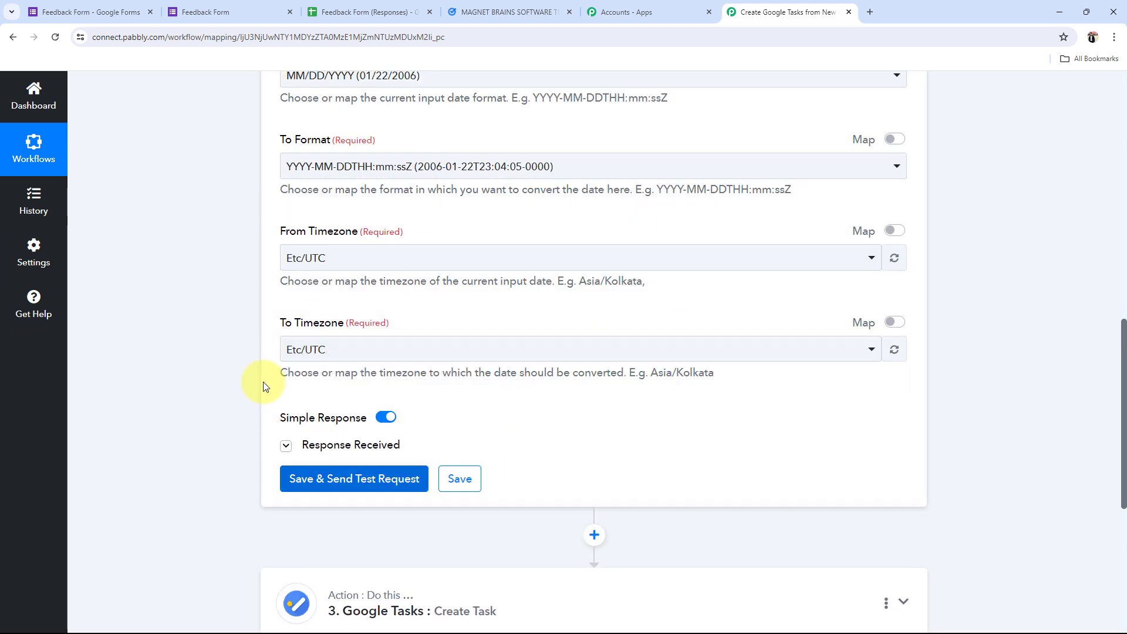
scroll(263, 387, "down", 2)
left_click_drag(783, 433, 738, 449)
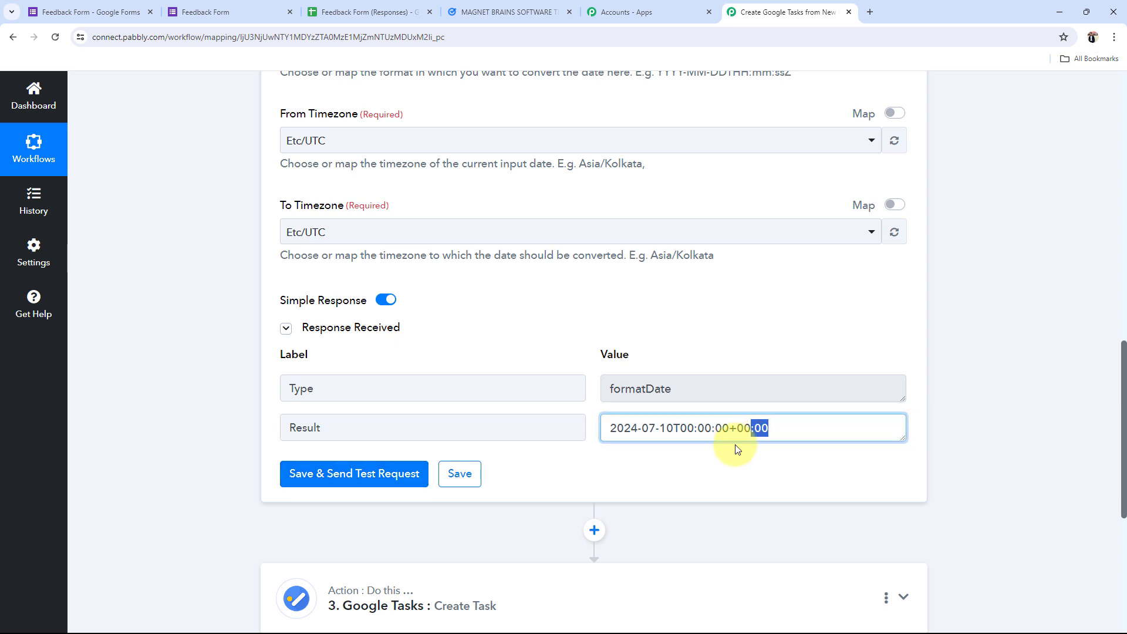
left_click(739, 449)
left_click_drag(812, 436, 596, 433)
left_click(215, 403)
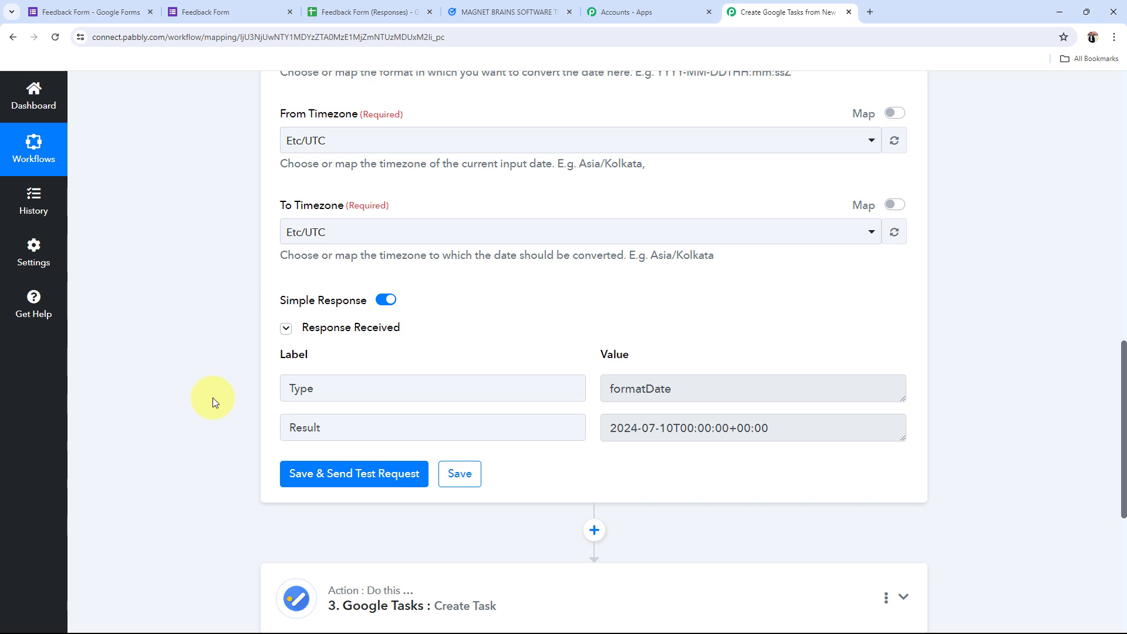
Collapse the date formatting step and insert a second Date/Time Formatter (Pabbly) action directly after it
scroll(212, 397, "up", 5)
scroll(213, 397, "up", 4)
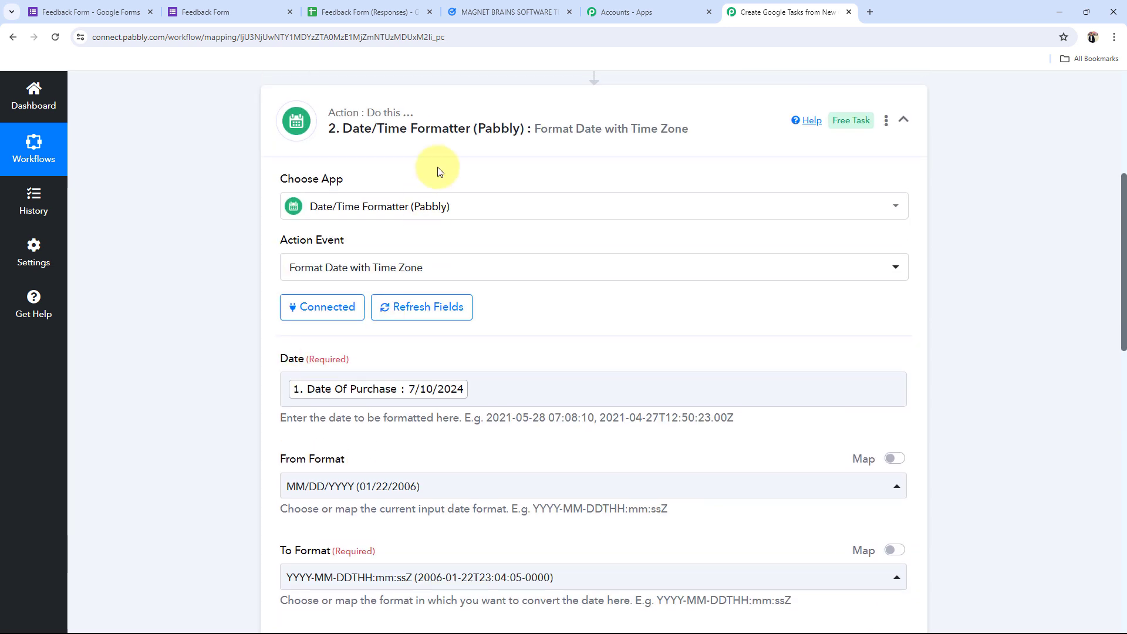
left_click(445, 127)
left_click(594, 185)
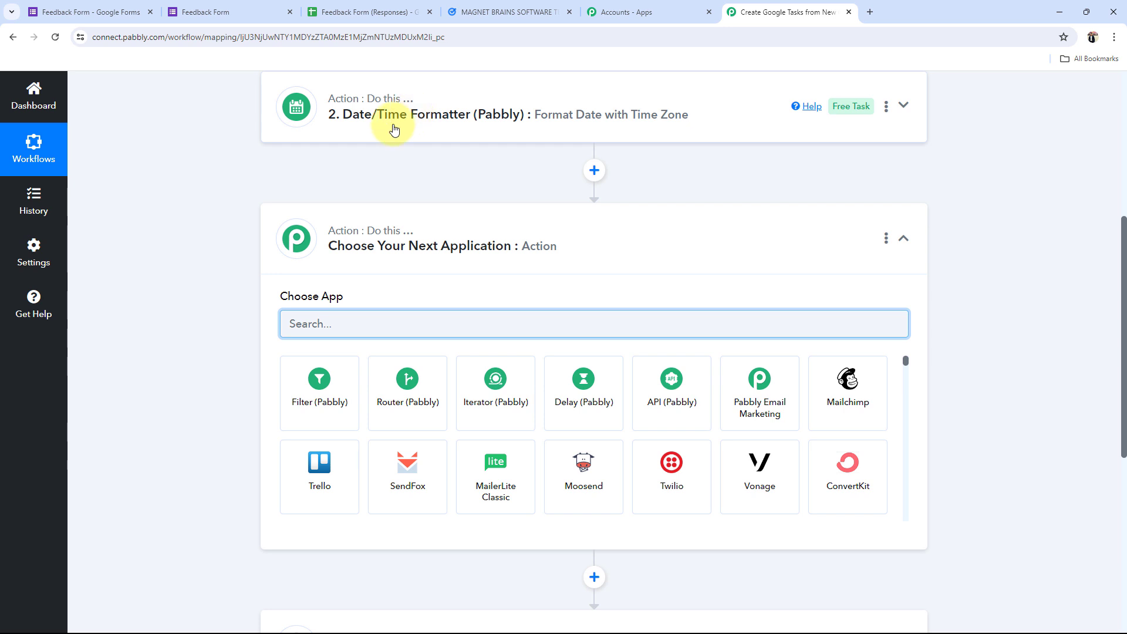
type("date")
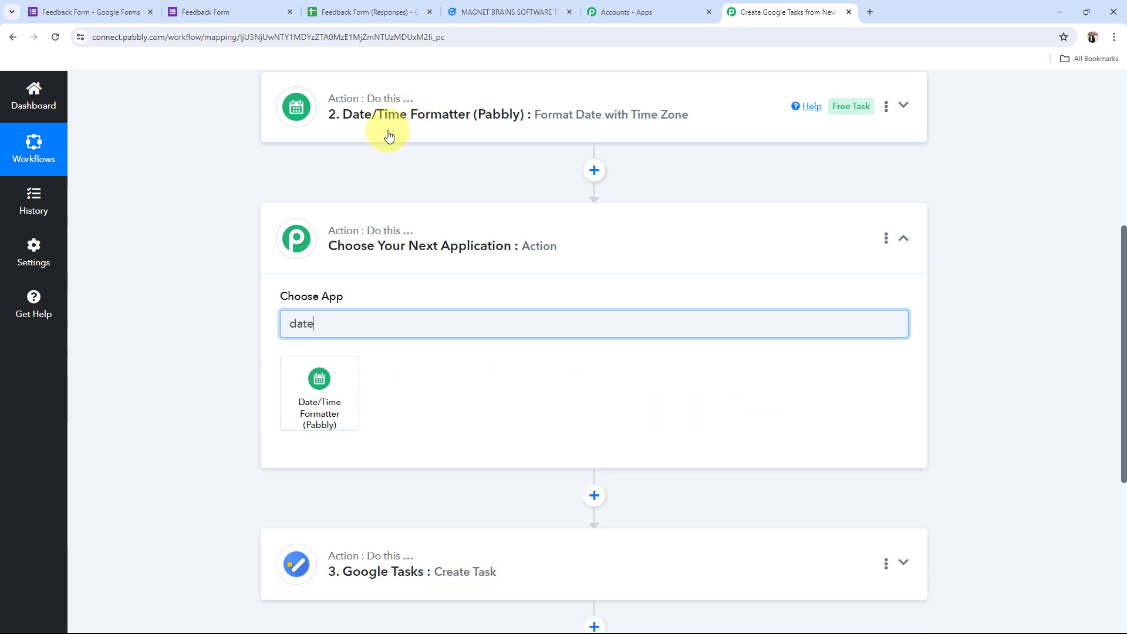
left_click(324, 395)
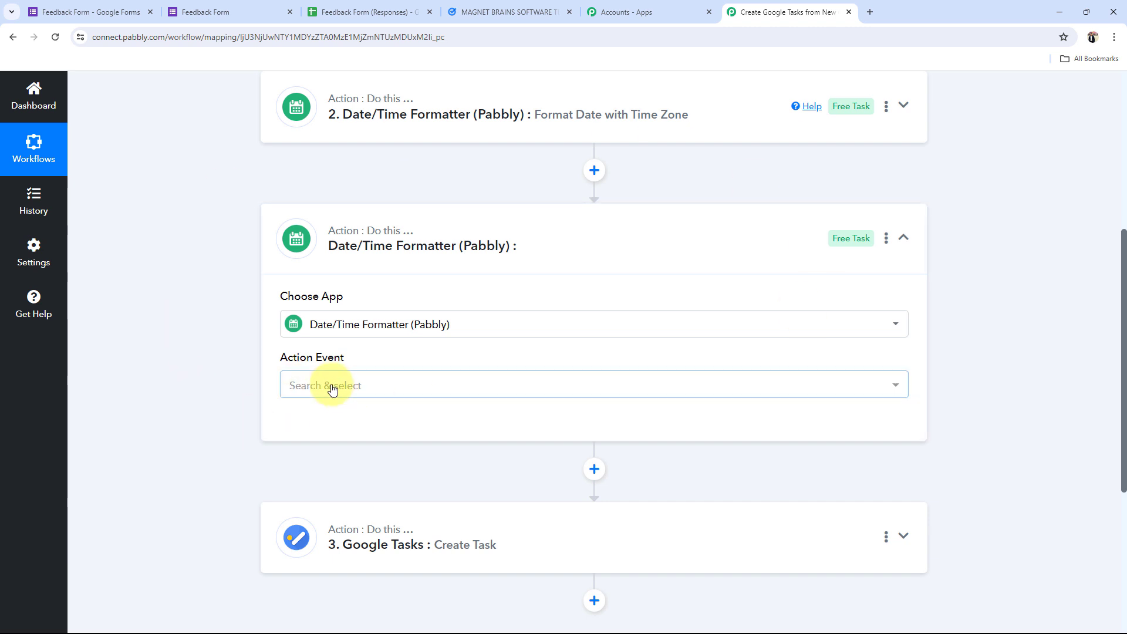
Set the second formatter's action event to Add/Subtract Time and connect it
left_click(329, 388)
left_click(328, 289)
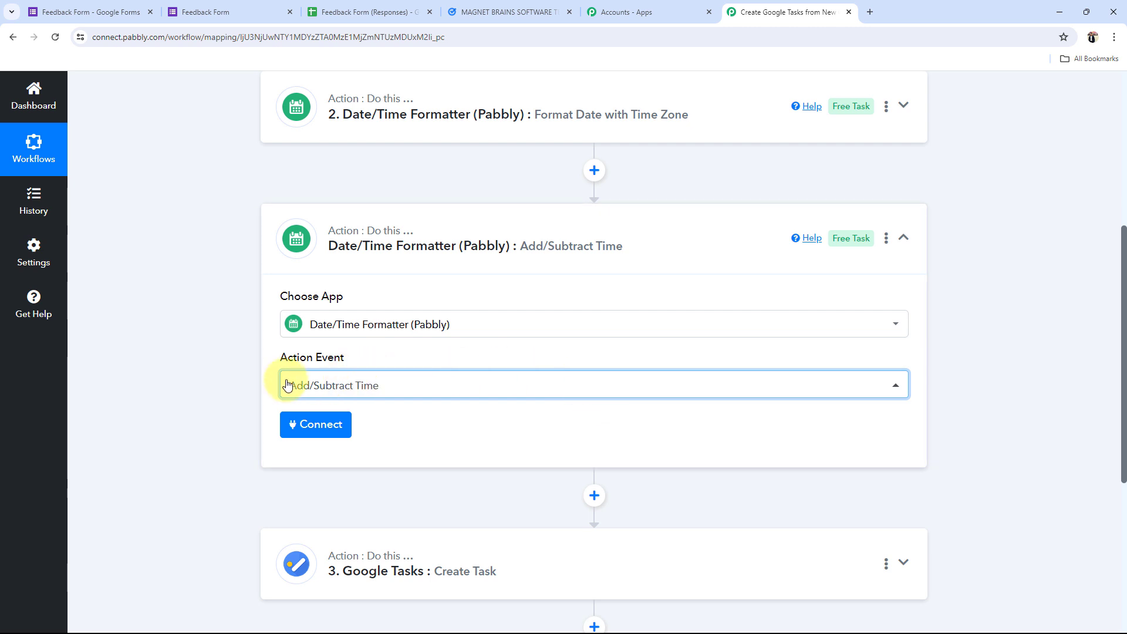
left_click(325, 417)
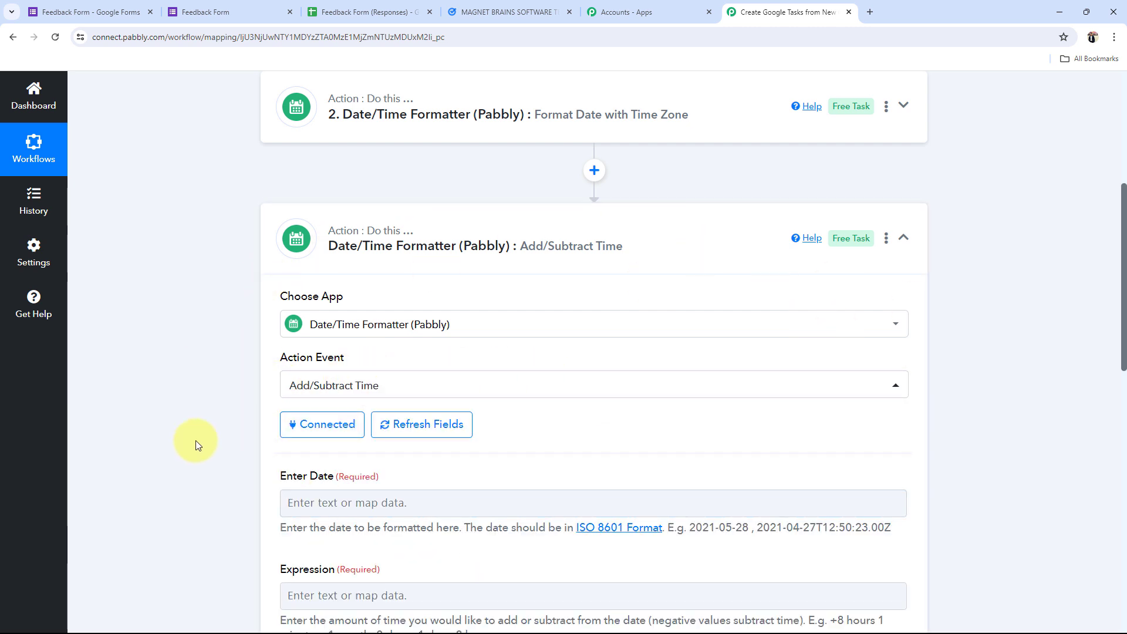
Review the Add/Subtract Time fields, especially the required date input, and the formatting step that precedes them
scroll(196, 440, "down", 4)
left_click_drag(335, 235, 237, 283)
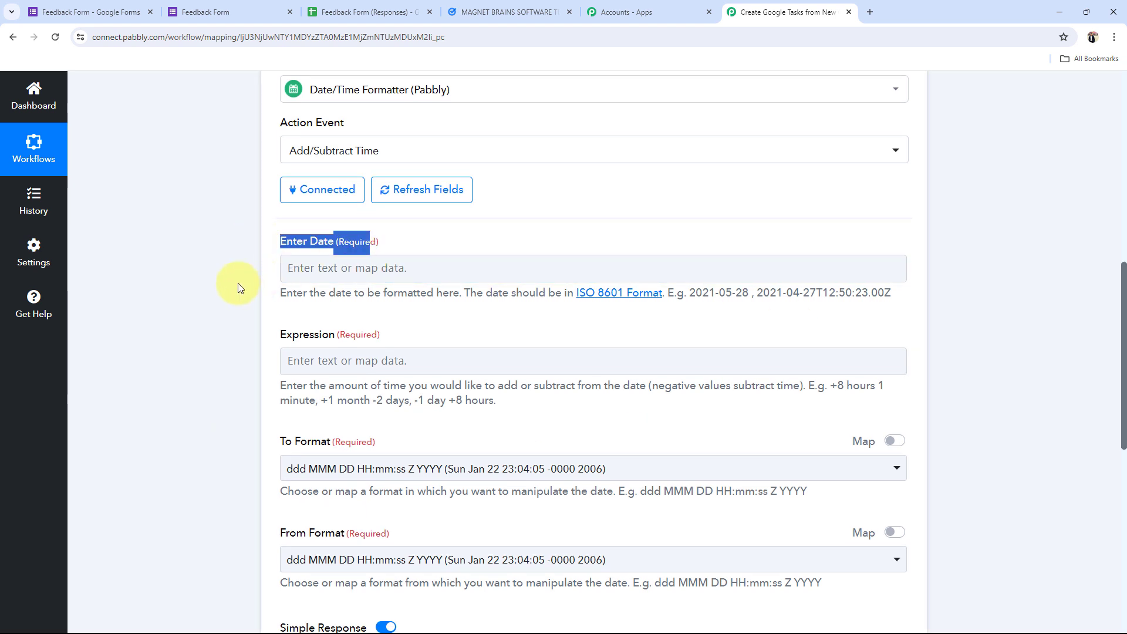
left_click(238, 283)
scroll(238, 283, "up", 1)
scroll(238, 283, "up", 7)
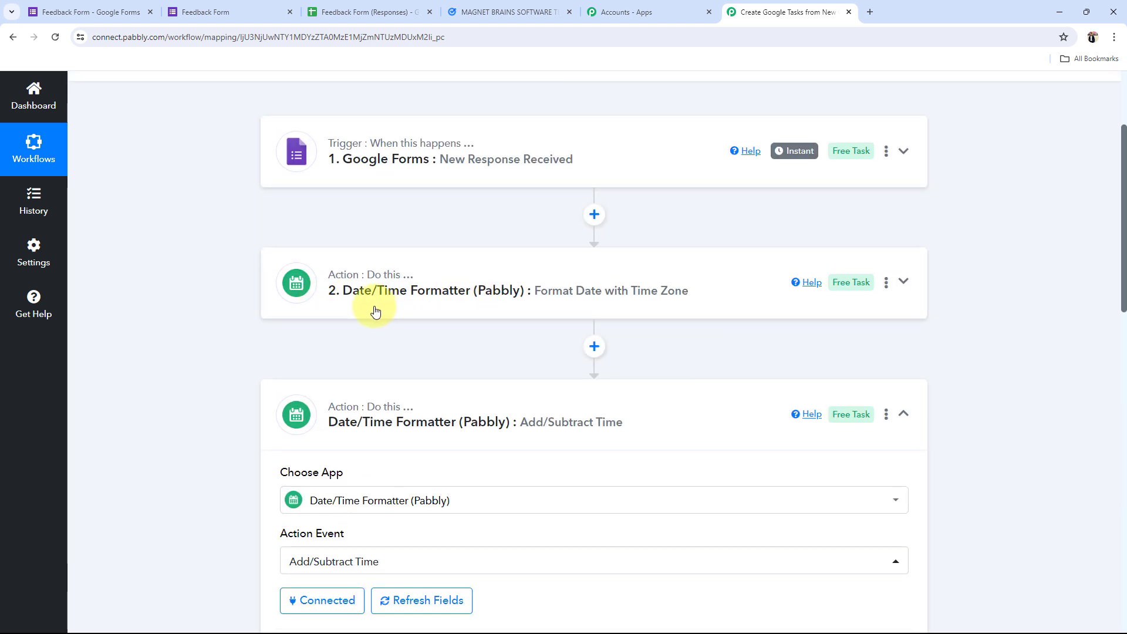
scroll(238, 297, "down", 8)
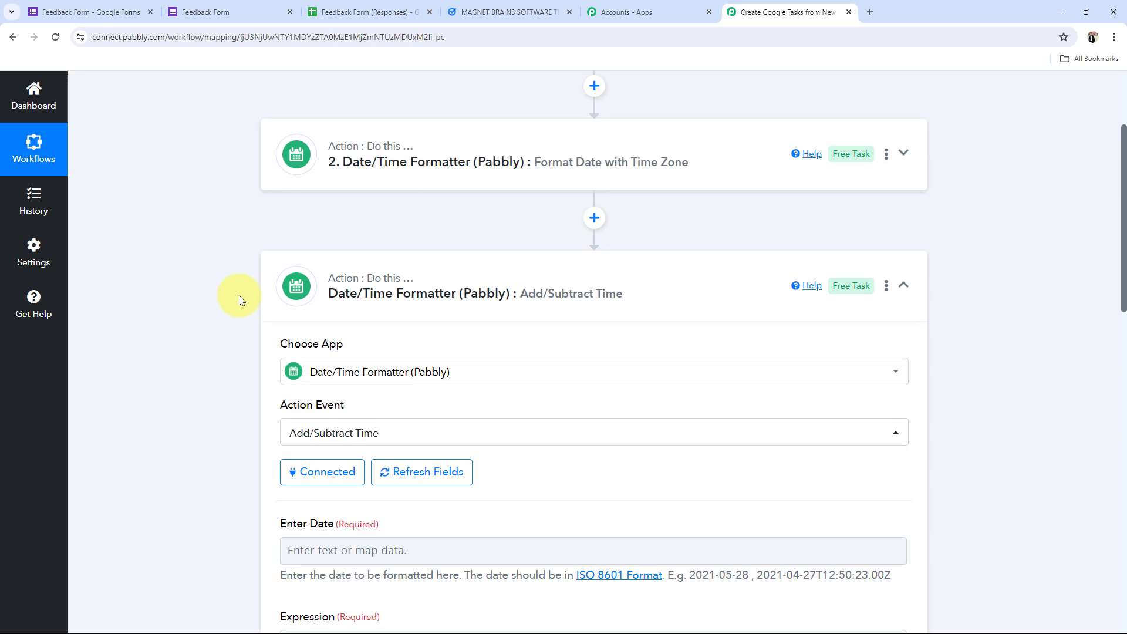
Map the Result of the Format Date with Time Zone step into the Enter Date field
left_click(306, 215)
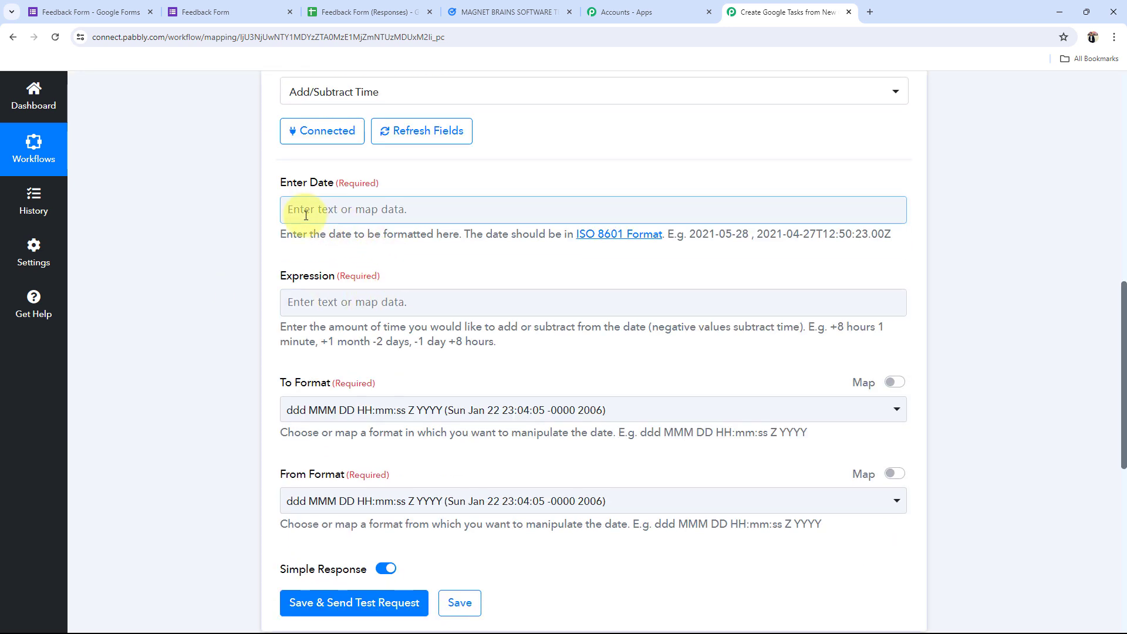
left_click(305, 215)
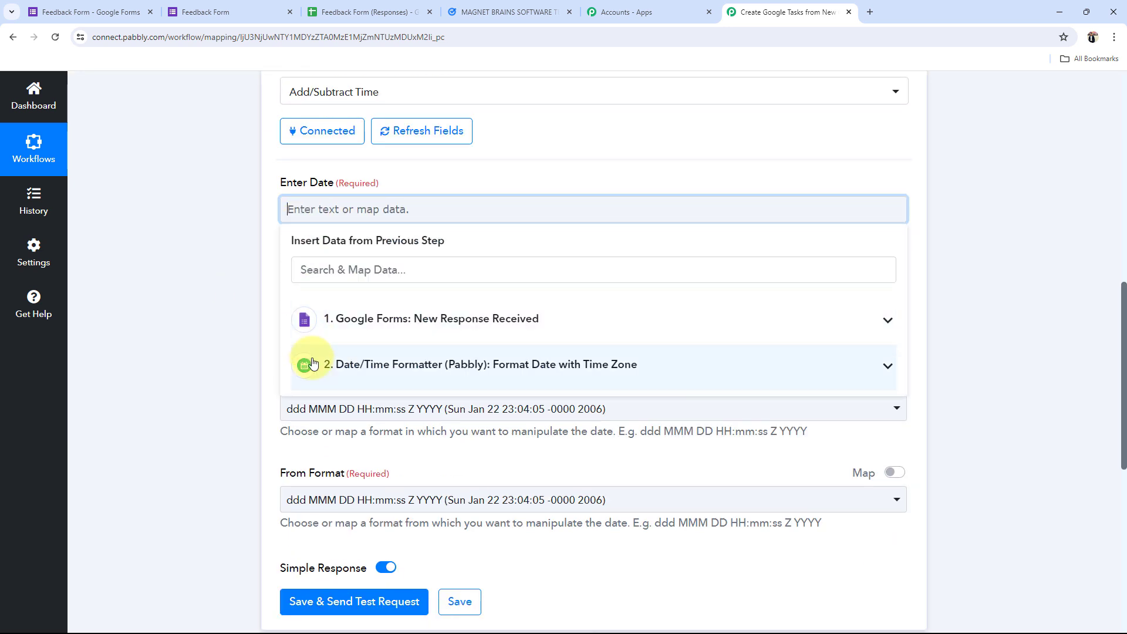
left_click(887, 367)
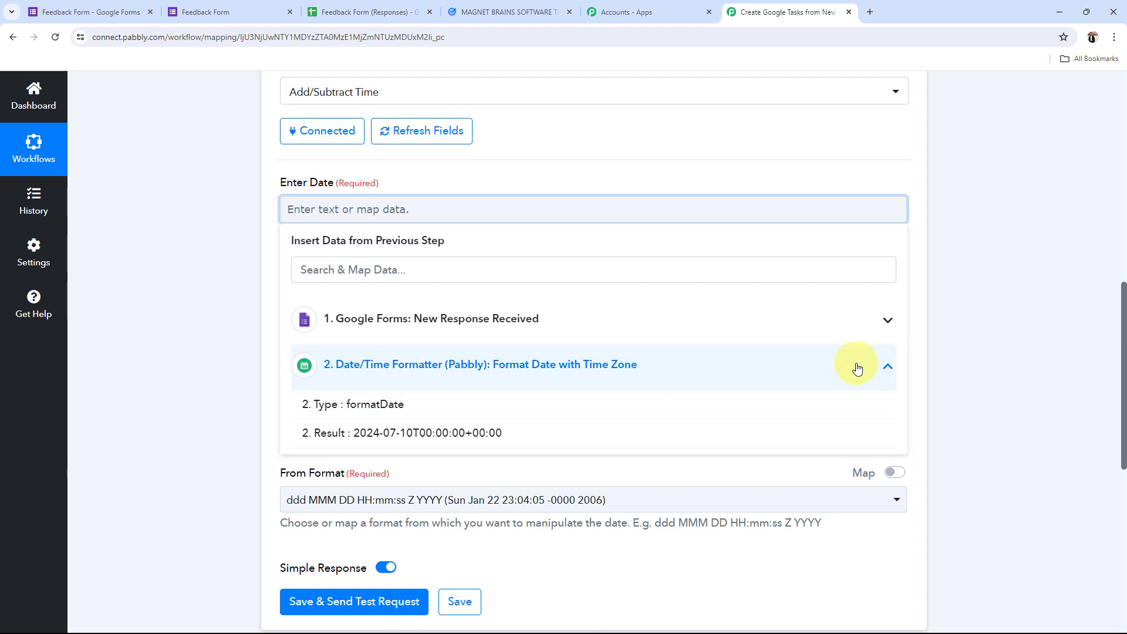
left_click(389, 432)
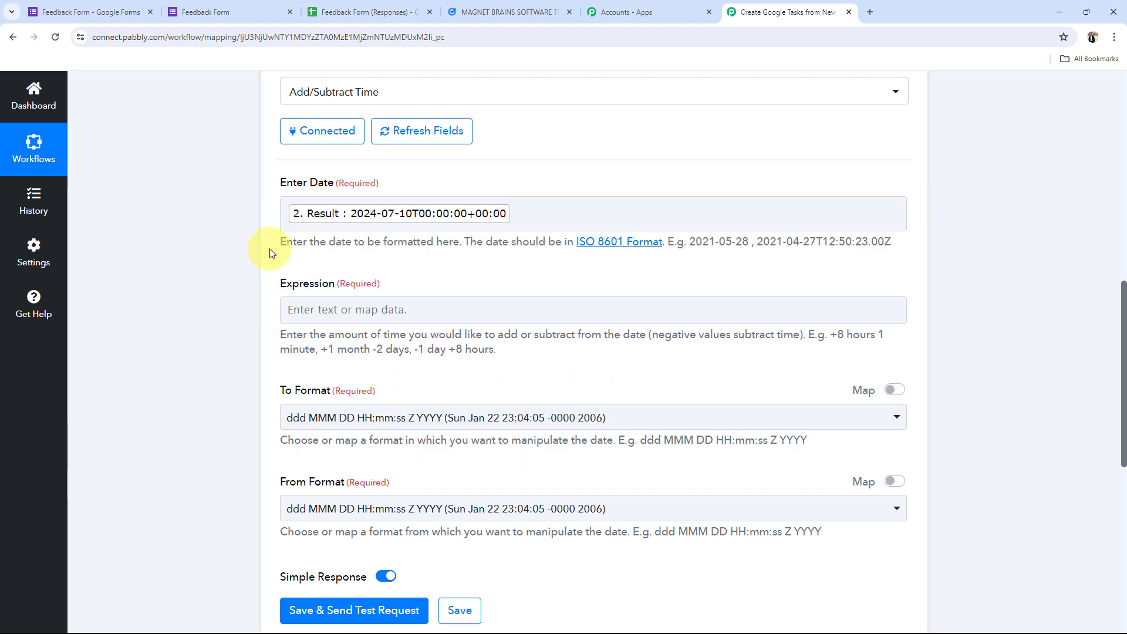
Set the Add/Subtract Time expression to +10 days, following the syntax of the examples given under the field
left_click_drag(280, 285, 335, 288)
left_click(232, 298)
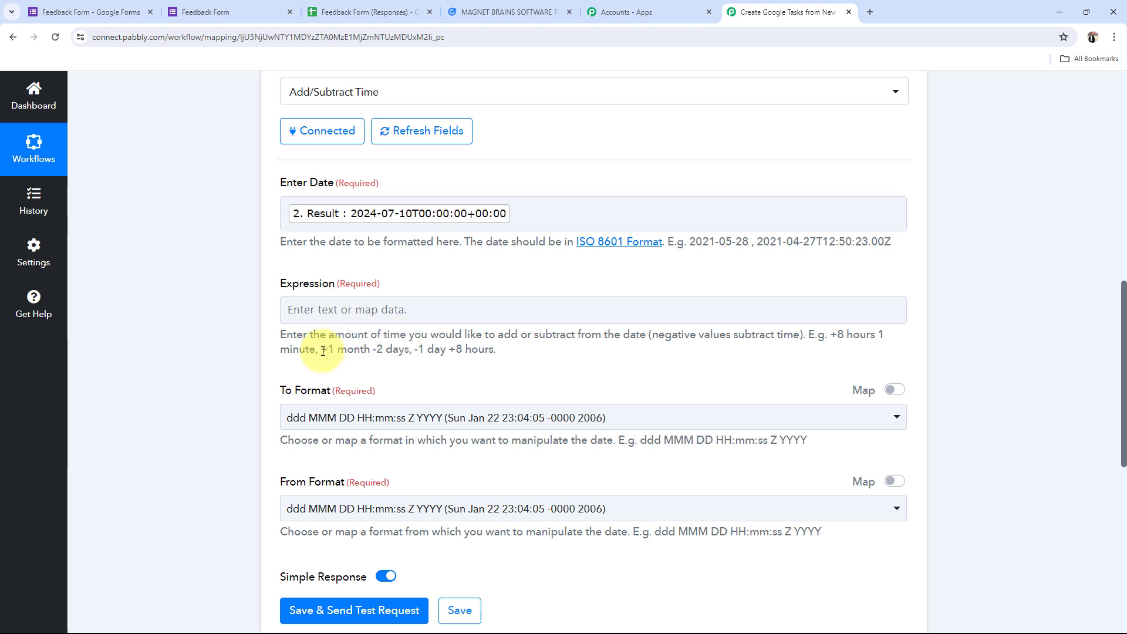
left_click_drag(323, 350, 413, 350)
left_click(378, 351)
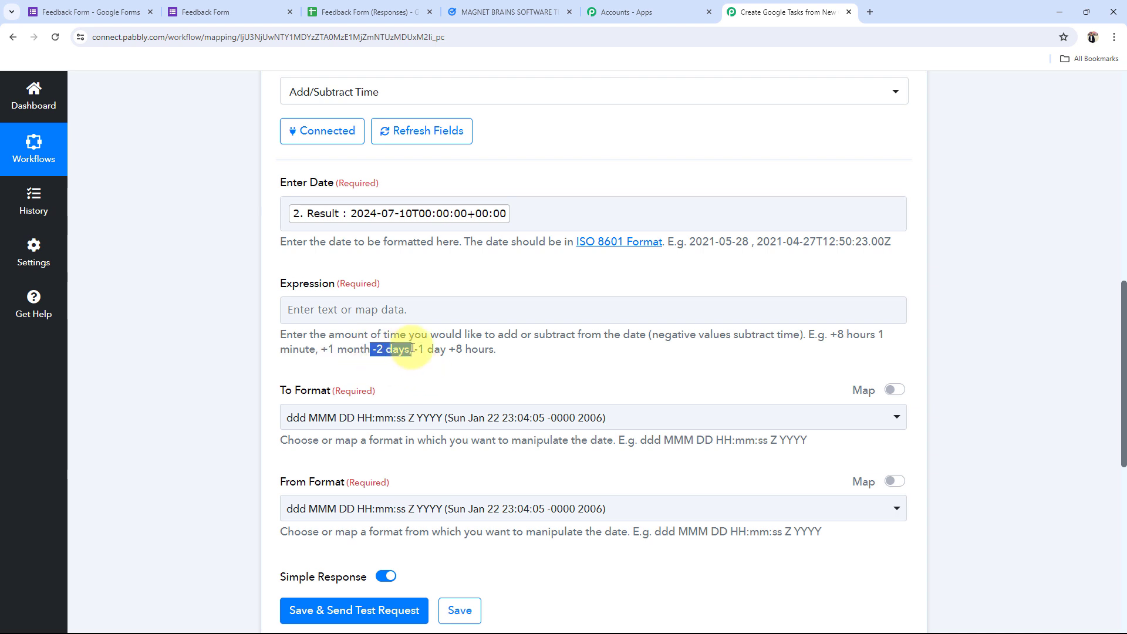
left_click(356, 311)
left_click(356, 311)
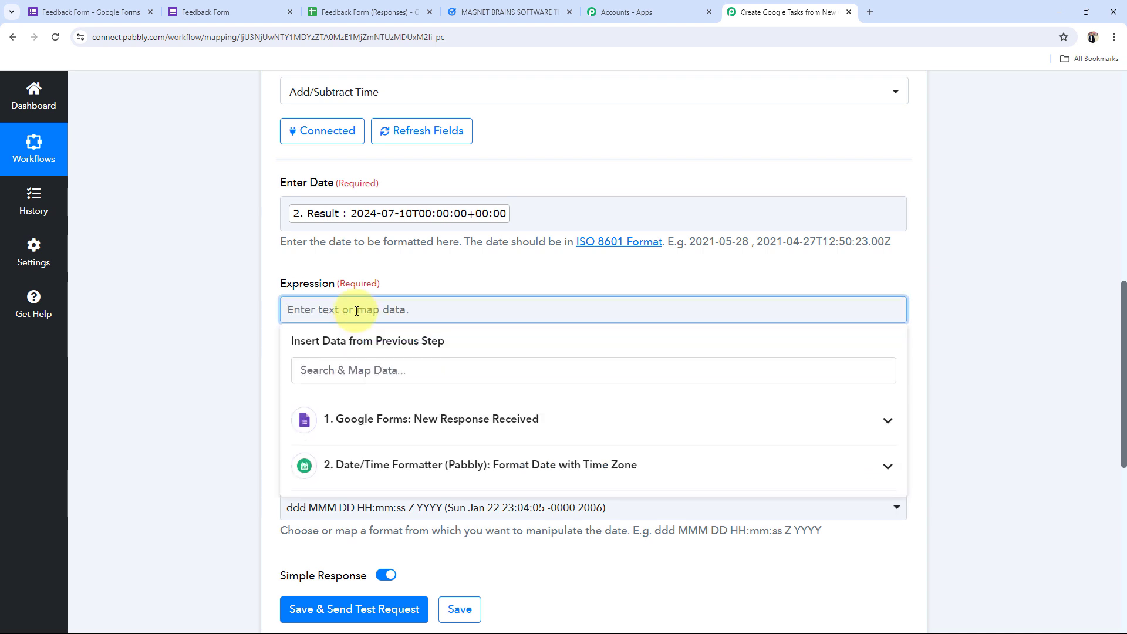
type("+10 Dayd")
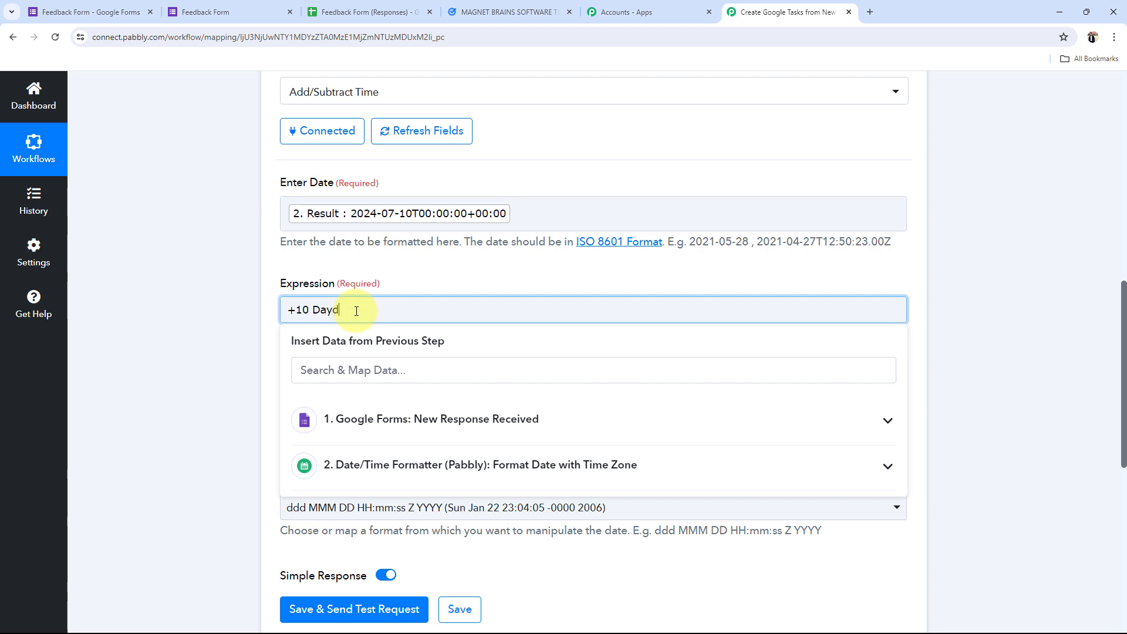
type("s")
left_click(320, 307)
key("BackSpace")
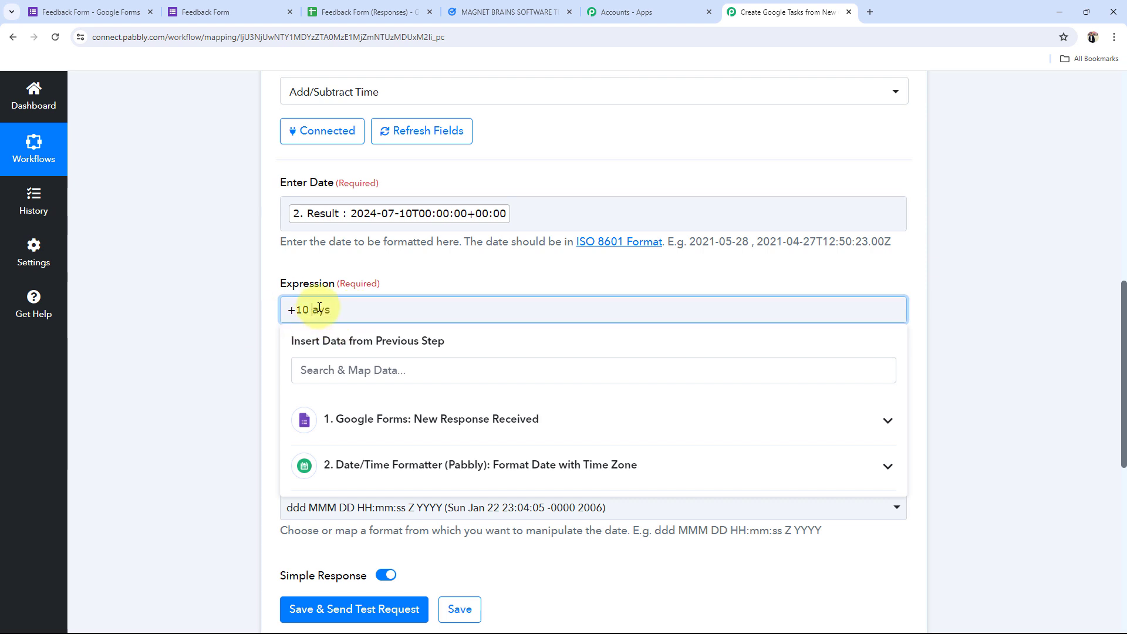
type("d")
left_click(237, 349)
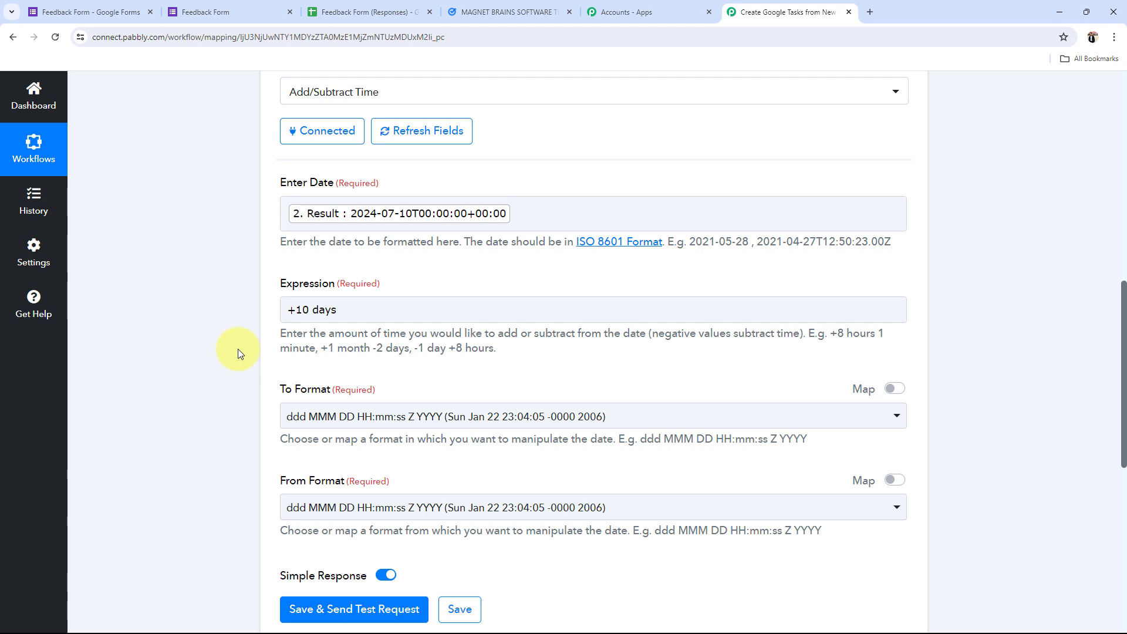
Set both the To Format and the From Format to YYYY-MM-DDTHH:mm:ssZ
scroll(238, 348, "down", 3)
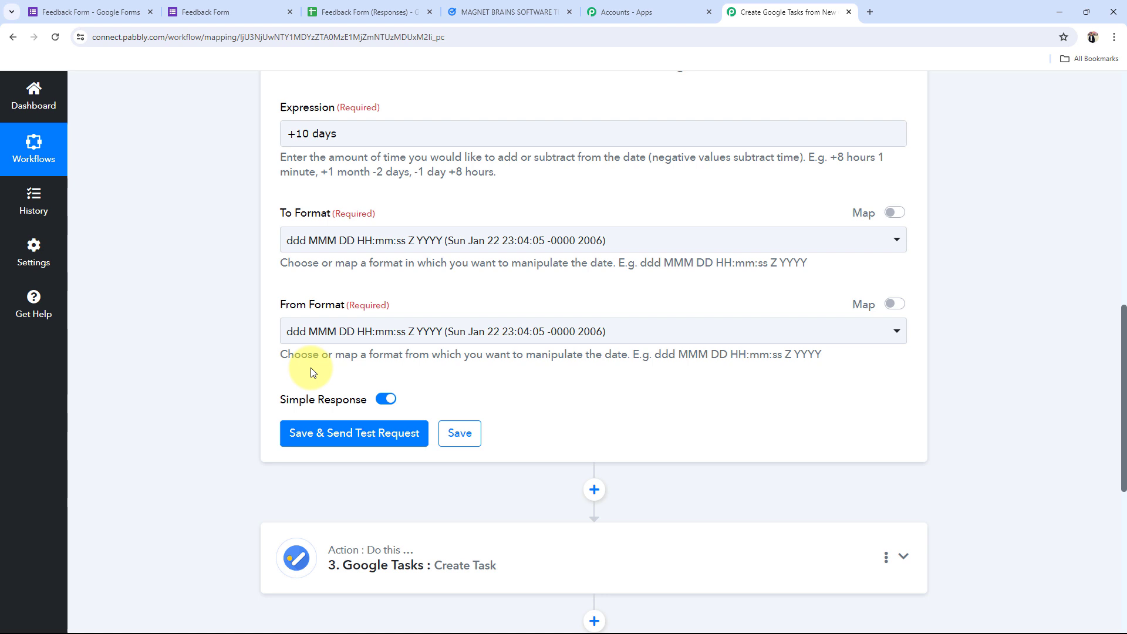
left_click(329, 242)
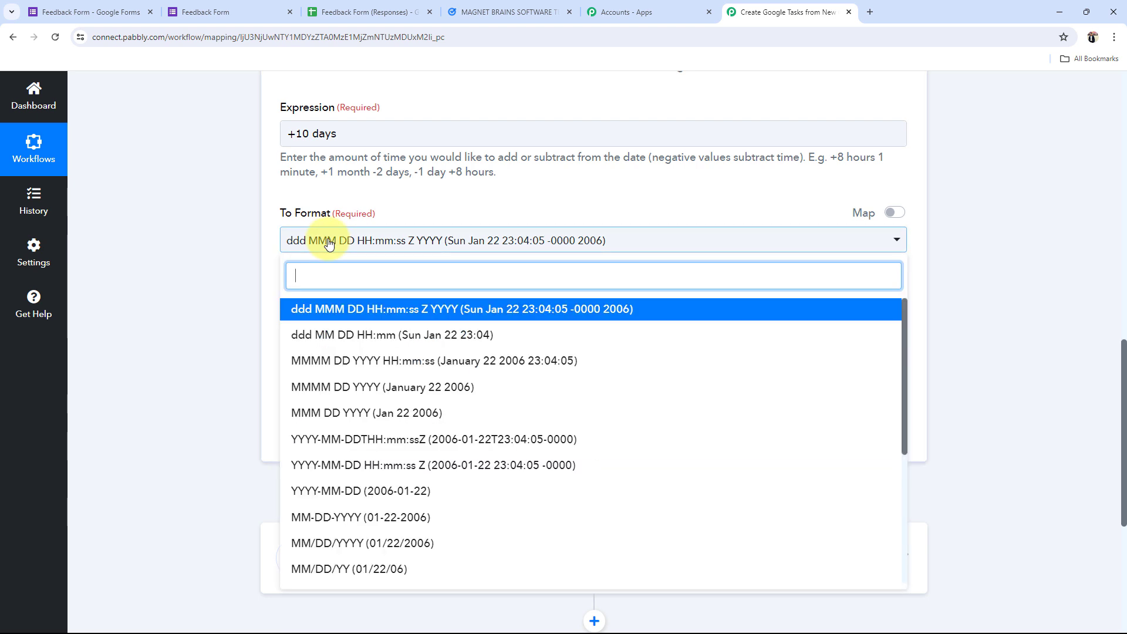
left_click(349, 452)
scroll(255, 319, "down", 2)
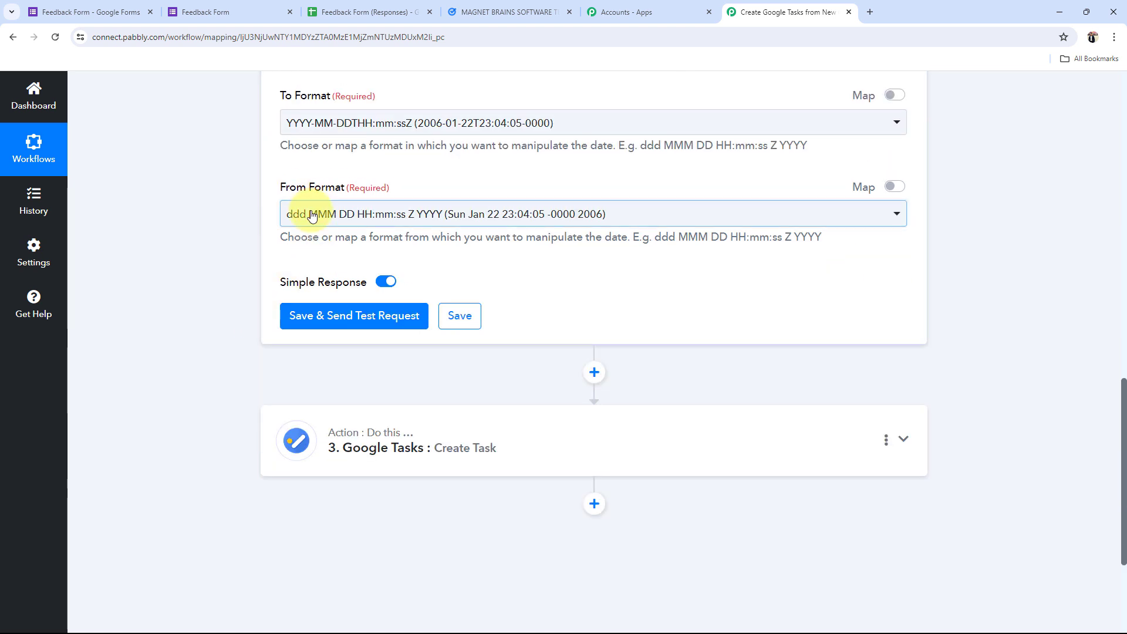
left_click(311, 217)
left_click(301, 413)
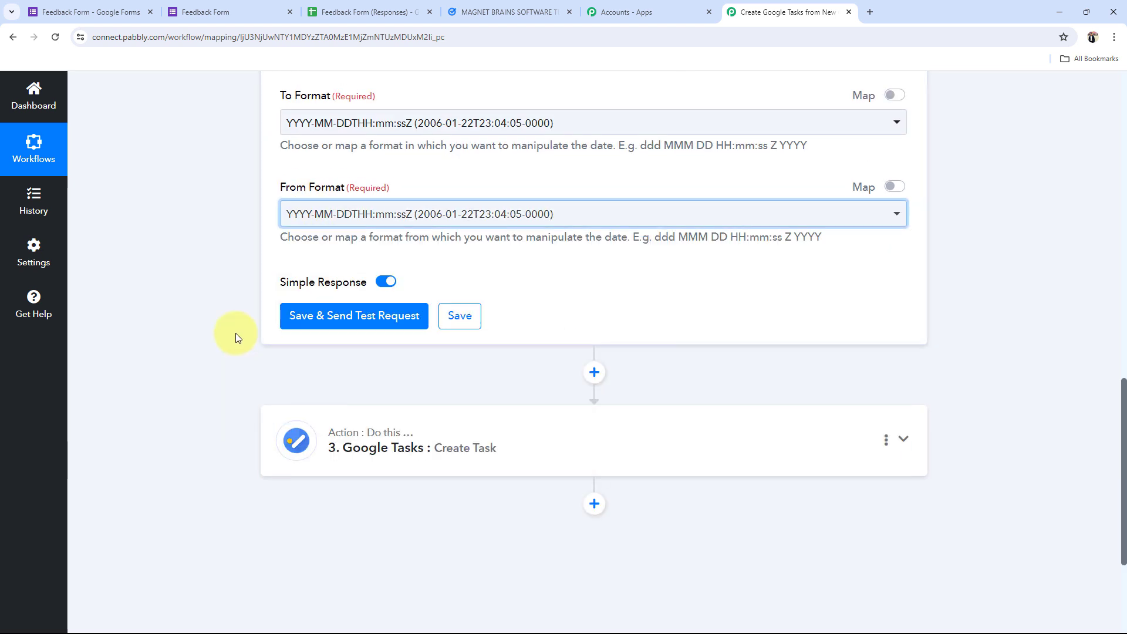
Save the Add/Subtract Time step with a test request and compare the resulting date with the mapped input date
left_click(322, 333)
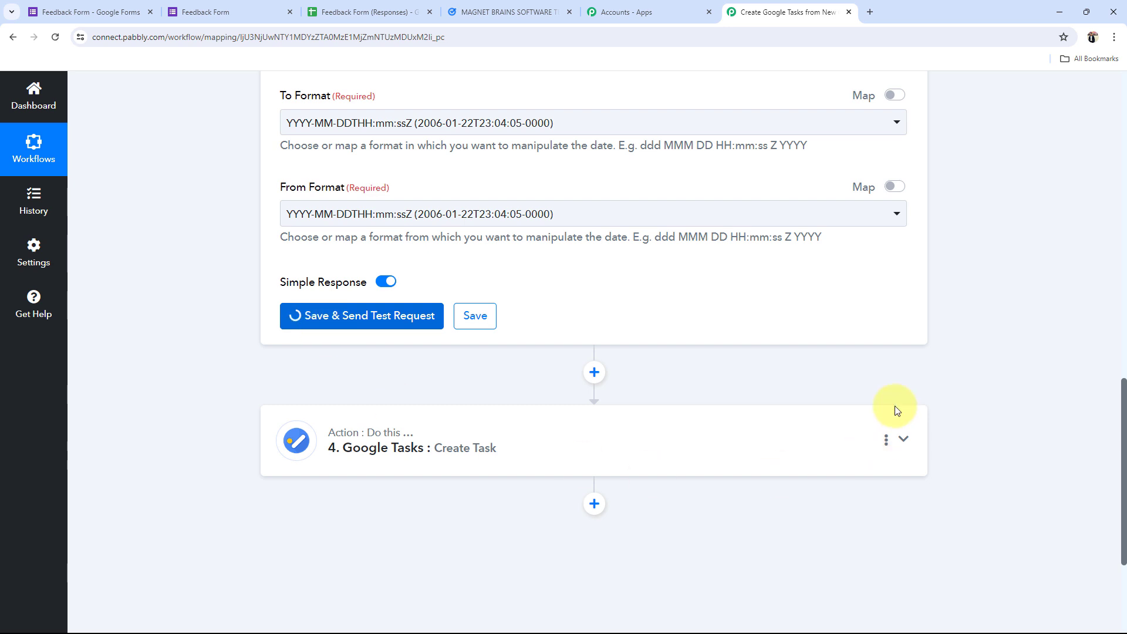
left_click(789, 414)
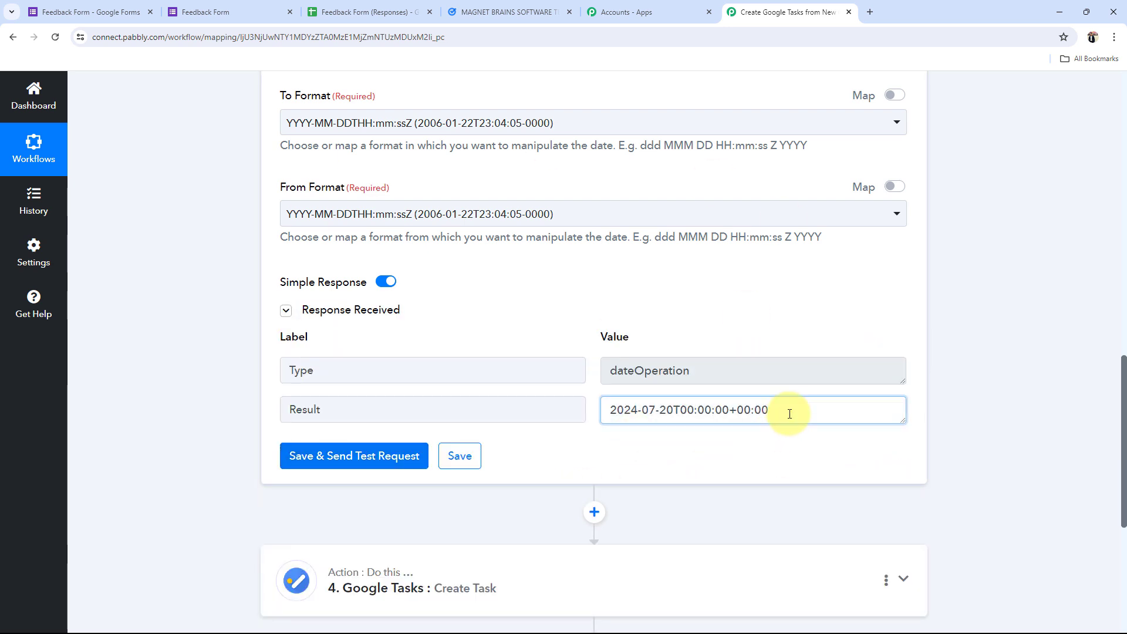
left_click_drag(789, 414, 611, 415)
left_click(650, 440)
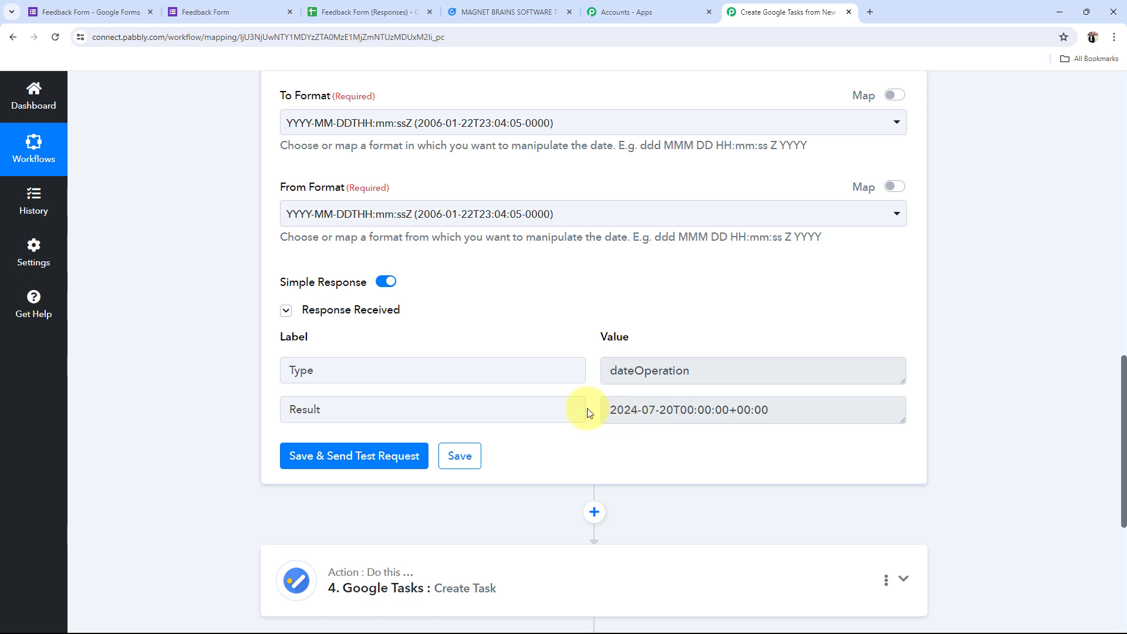
scroll(587, 409, "up", 7)
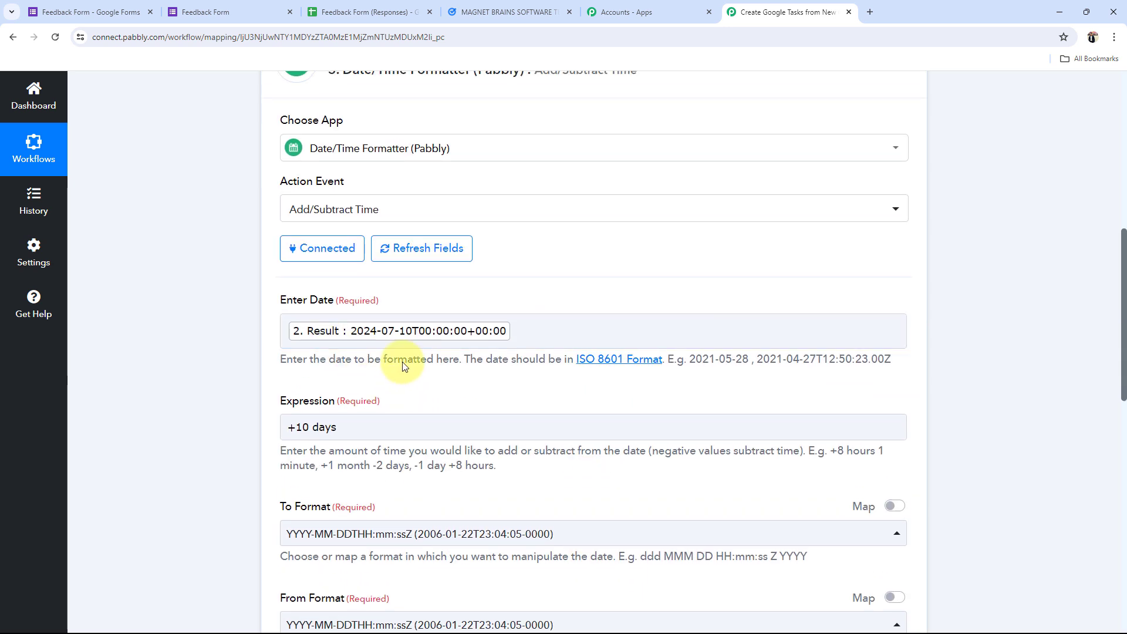
left_click(404, 329)
left_click(377, 355)
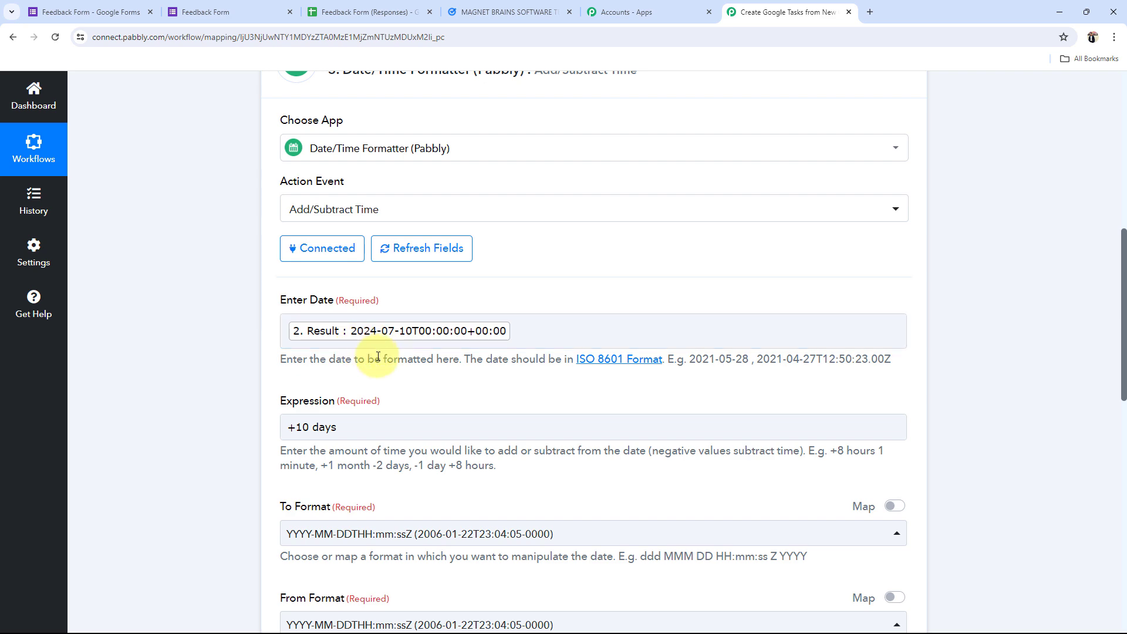
scroll(377, 357, "down", 6)
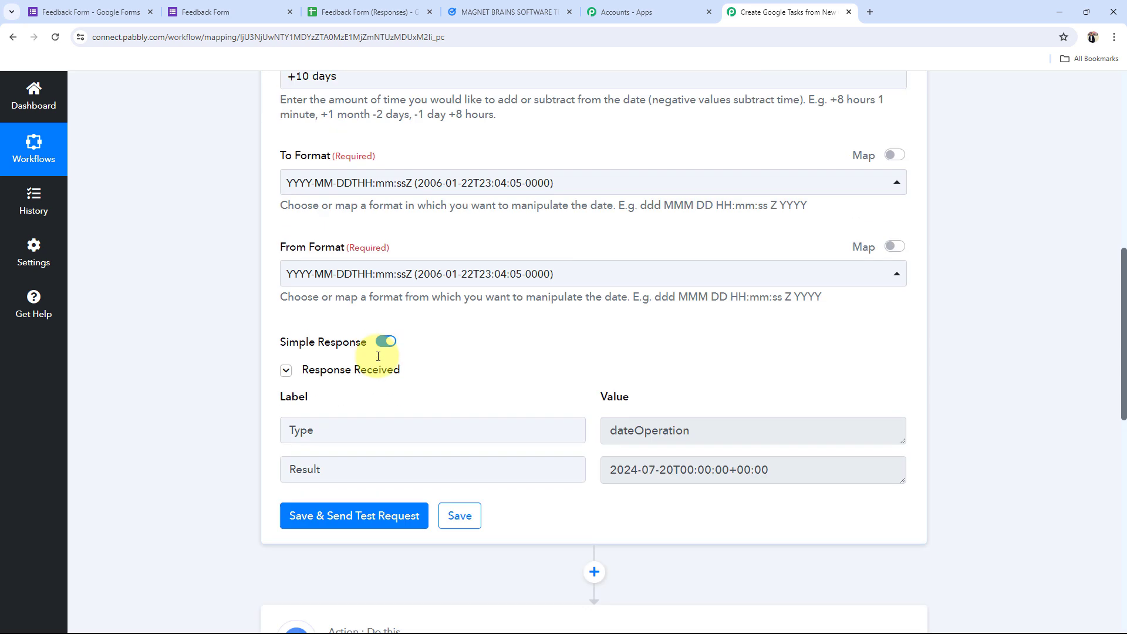
left_click_drag(784, 468, 642, 468)
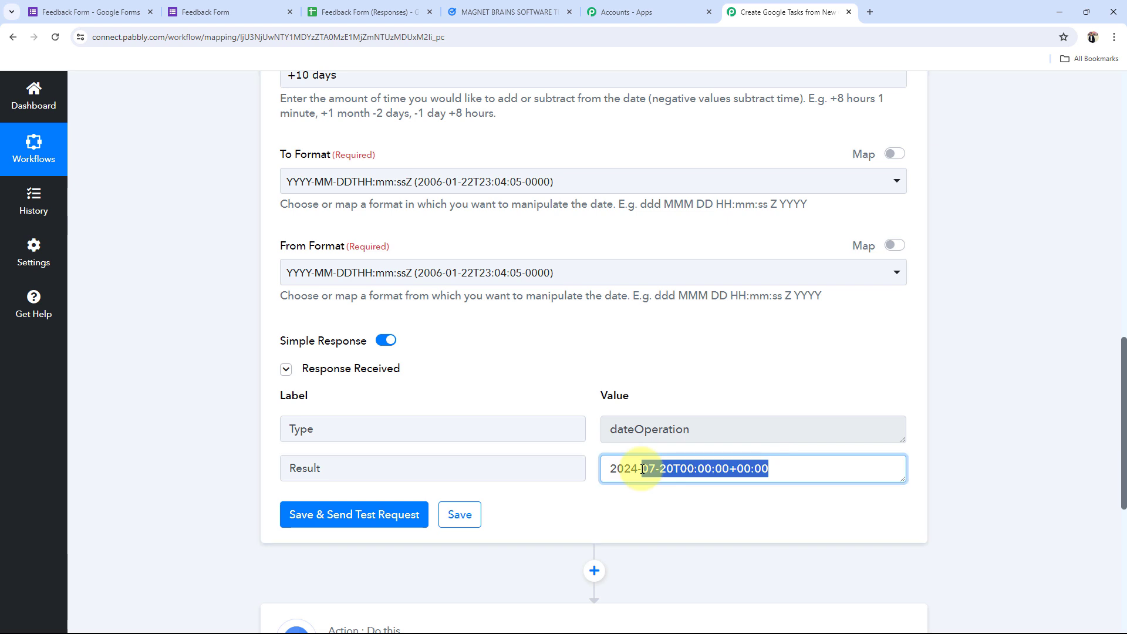
left_click(199, 392)
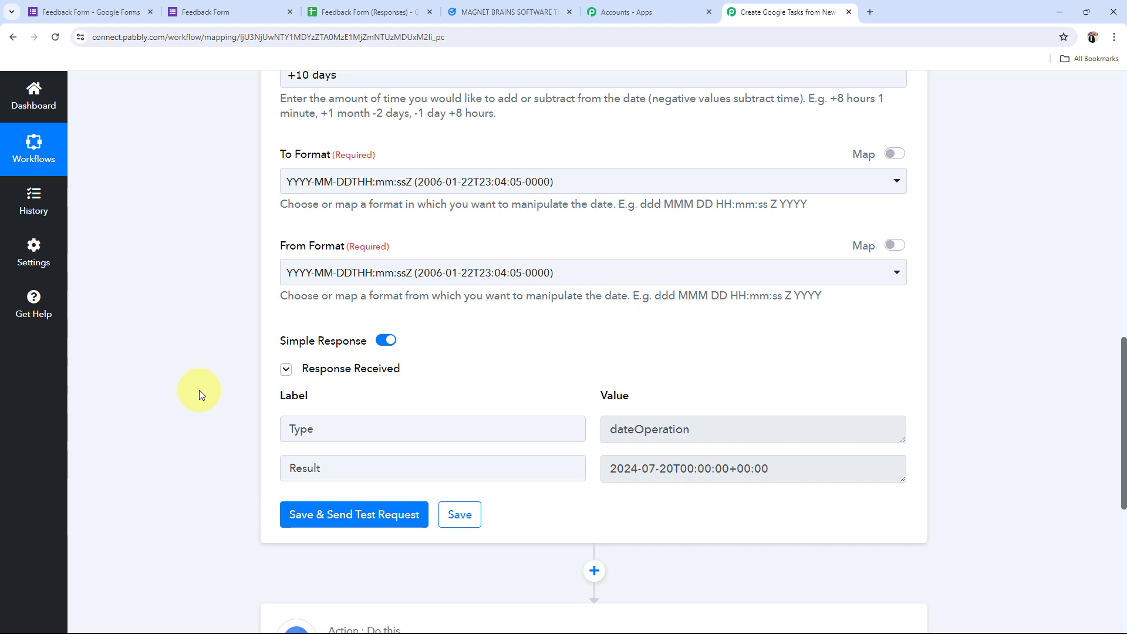
Expand the Google Tasks Create Task step and map the Add/Subtract Time Result into its Due Date
scroll(200, 395, "down", 3)
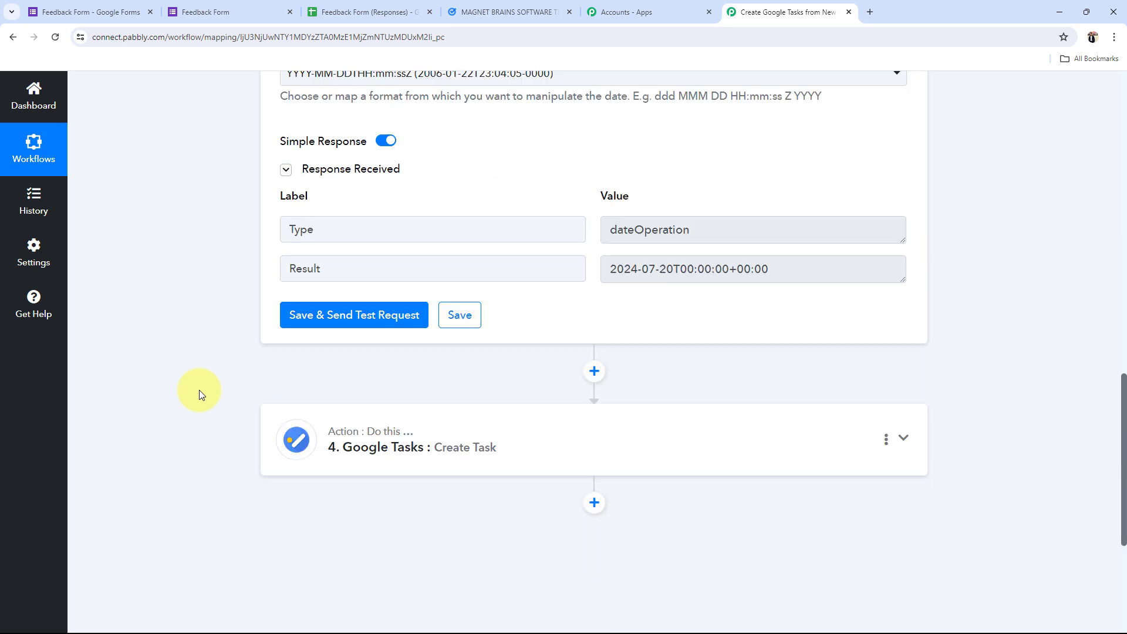
scroll(201, 395, "down", 3)
left_click(387, 288)
scroll(181, 440, "down", 3)
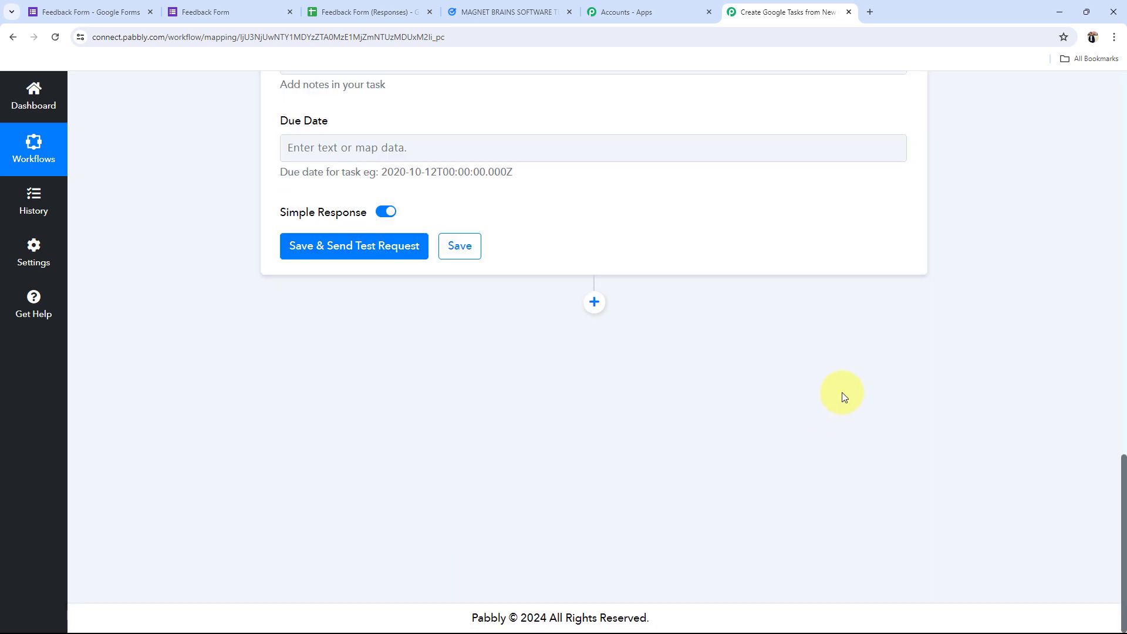
scroll(842, 393, "up", 8)
scroll(485, 485, "up", 3)
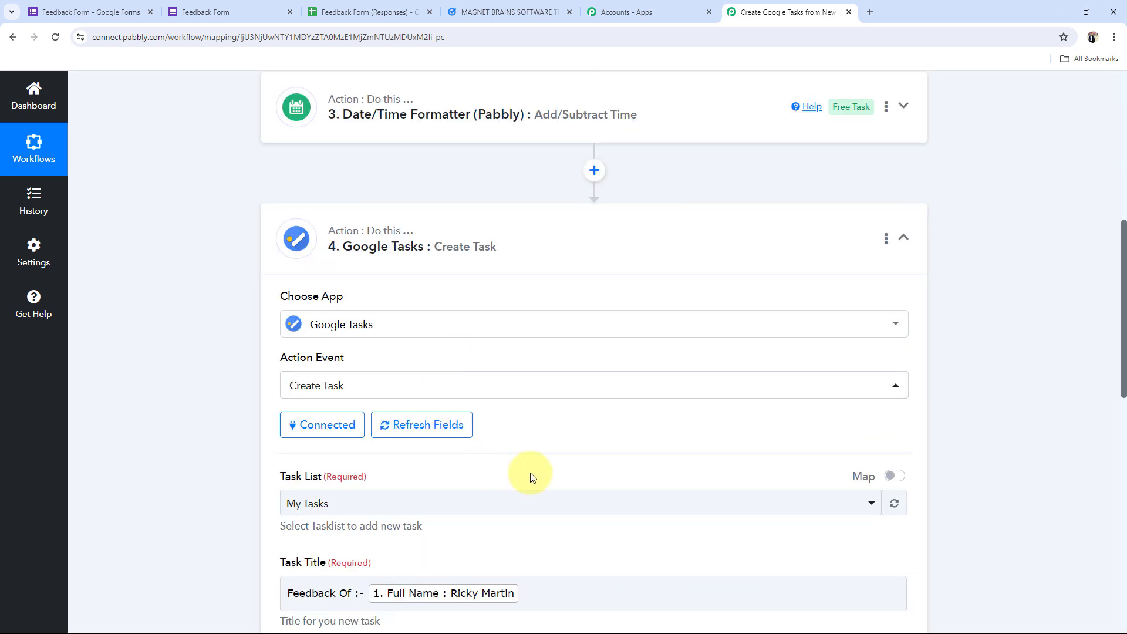
scroll(196, 411, "down", 10)
scroll(196, 411, "up", 3)
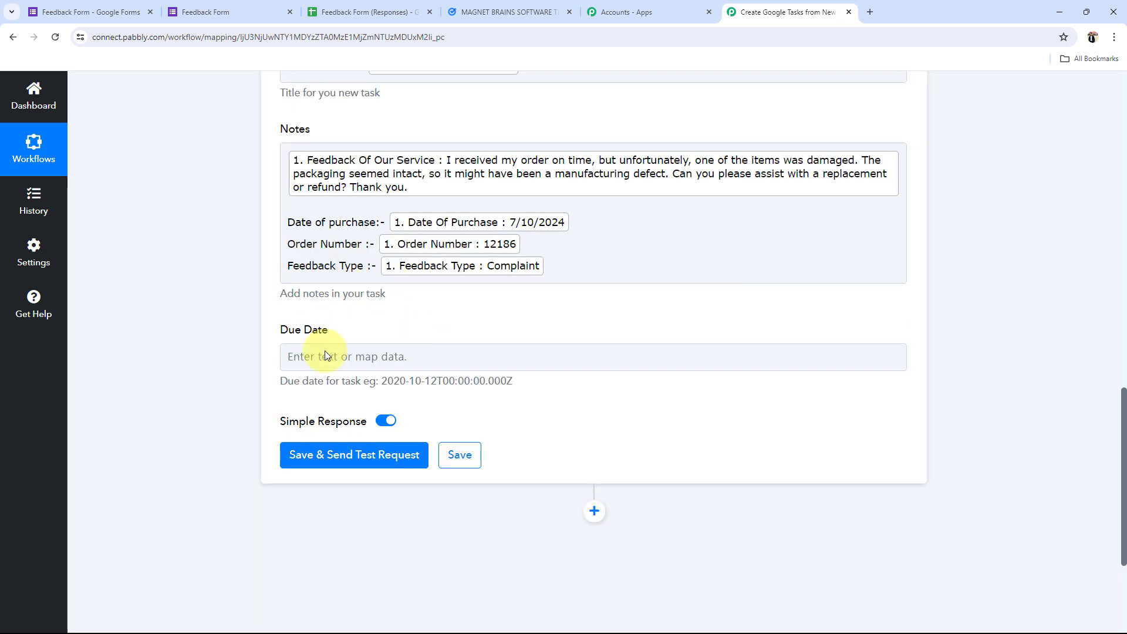
left_click(332, 357)
left_click(376, 556)
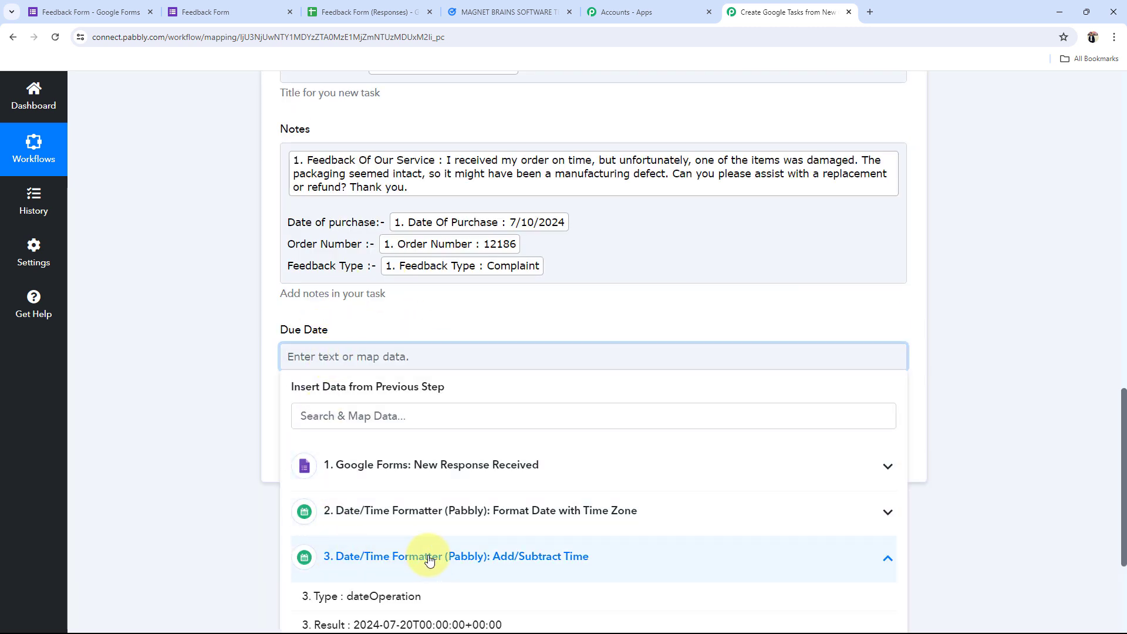
scroll(185, 467, "down", 1)
scroll(185, 467, "down", 3)
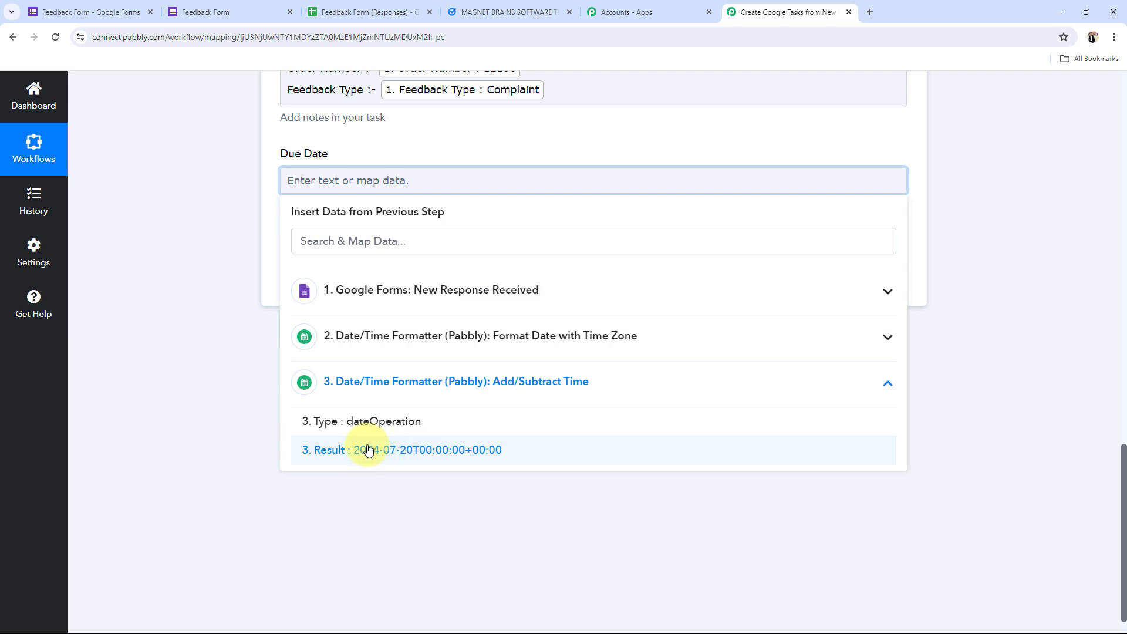
left_click(396, 451)
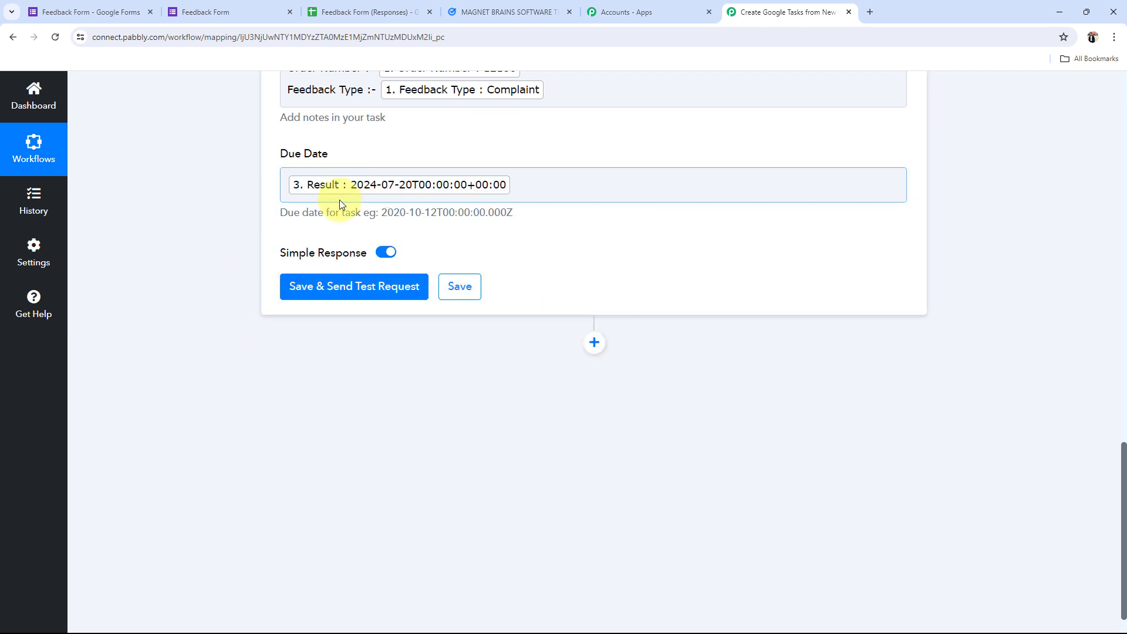
Check the Date of Purchase question in Google Forms, and save the Google Tasks step in Pabbly Connect with a test request
scroll(270, 248, "up", 3)
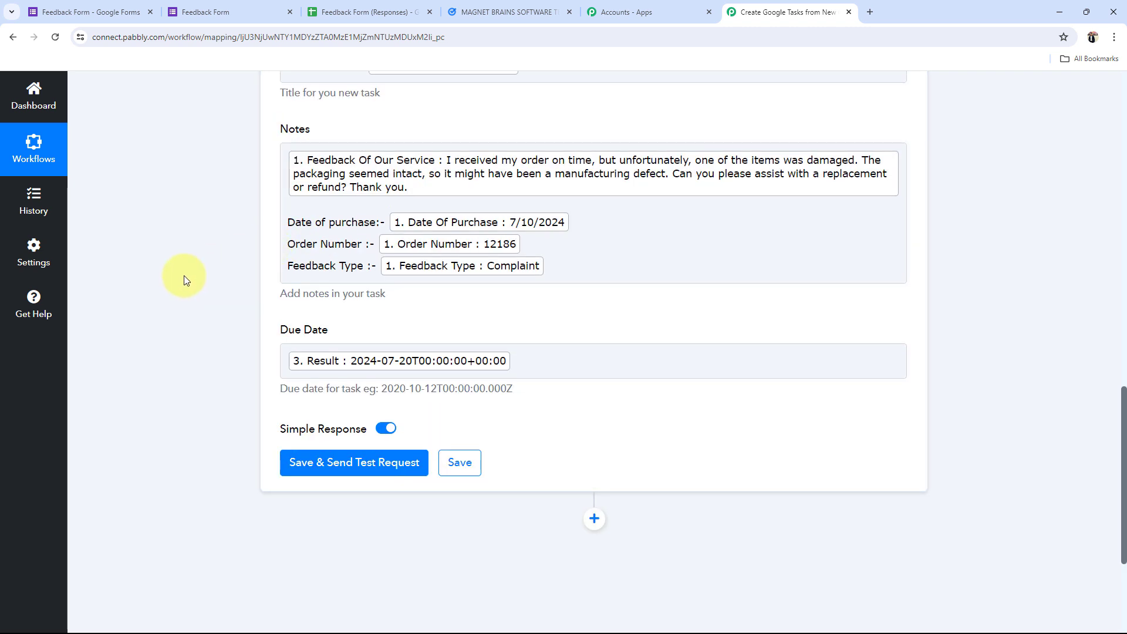
left_click(100, 11)
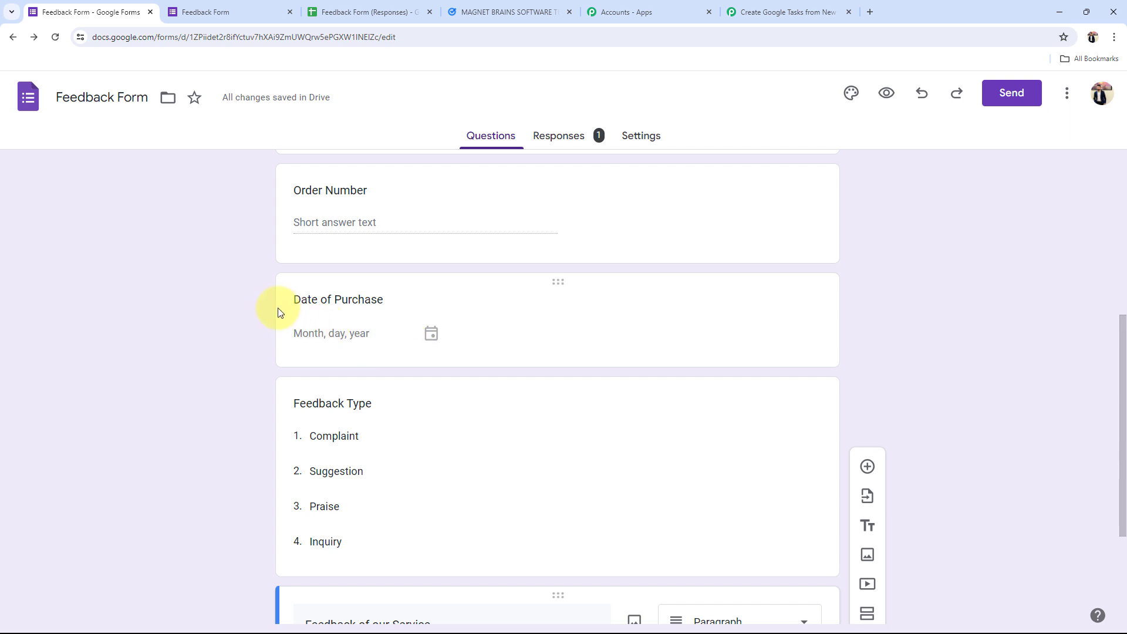
left_click(763, 10)
scroll(264, 358, "up", 5)
scroll(264, 360, "up", 8)
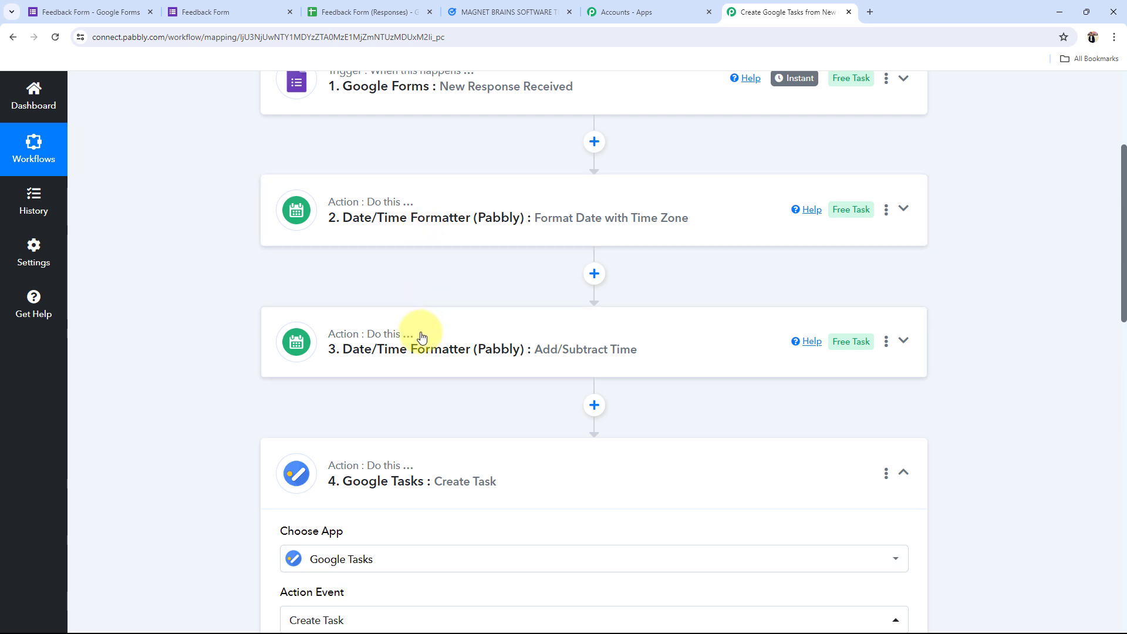
scroll(224, 370, "down", 15)
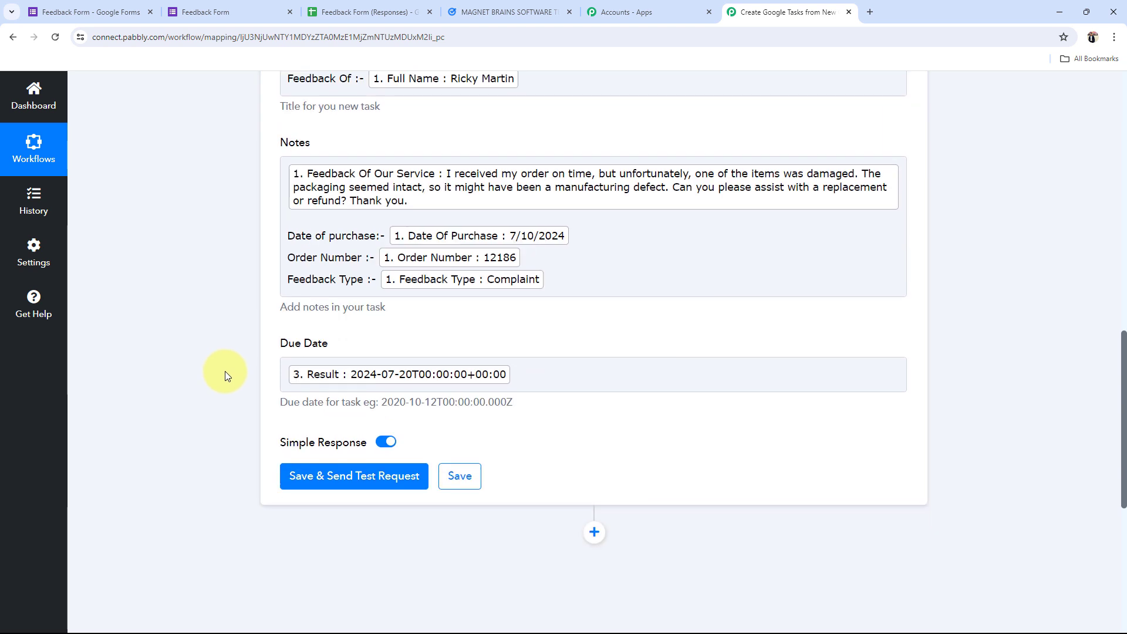
left_click(316, 468)
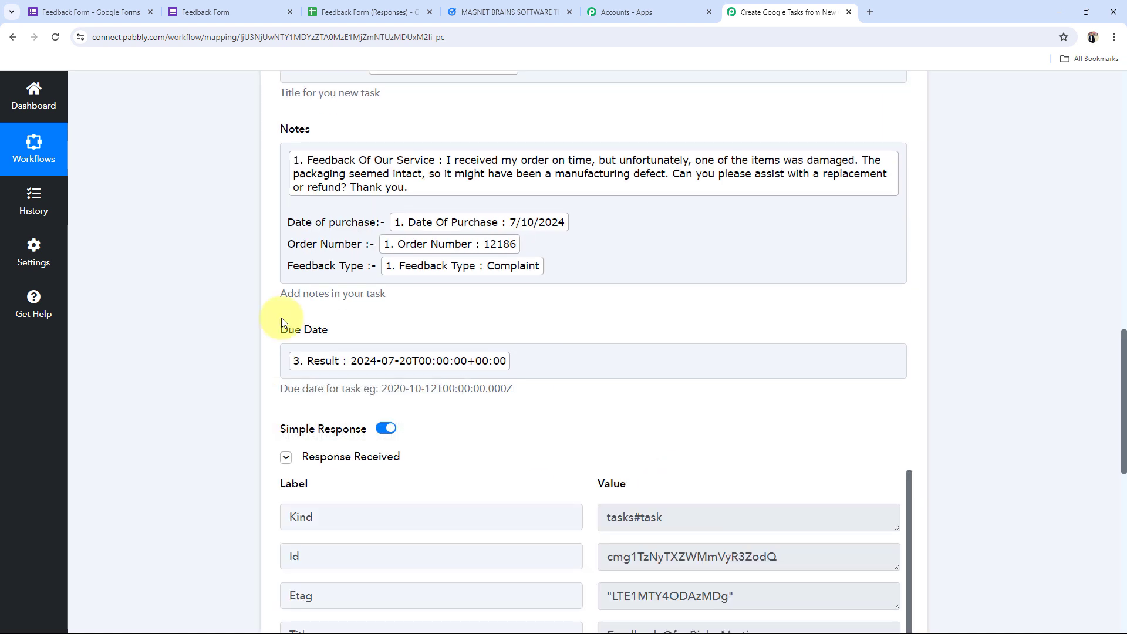
scroll(298, 340, "down", 4)
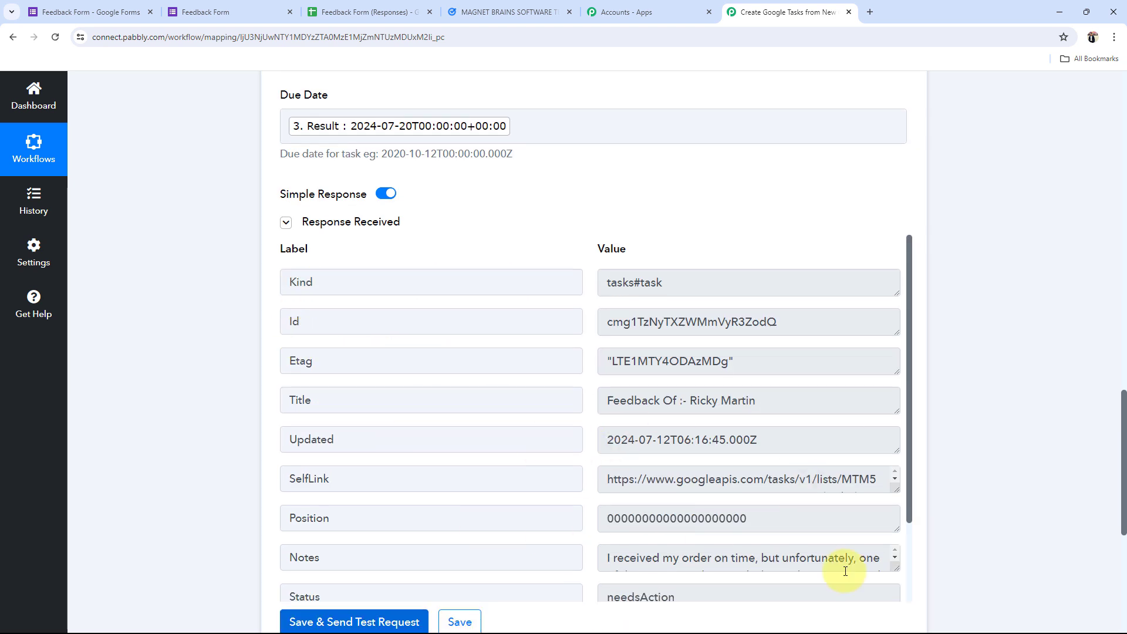
Examine the Create Task test response, and check the resulting feedback task's description and due date in Google Tasks
scroll(664, 389, "down", 2)
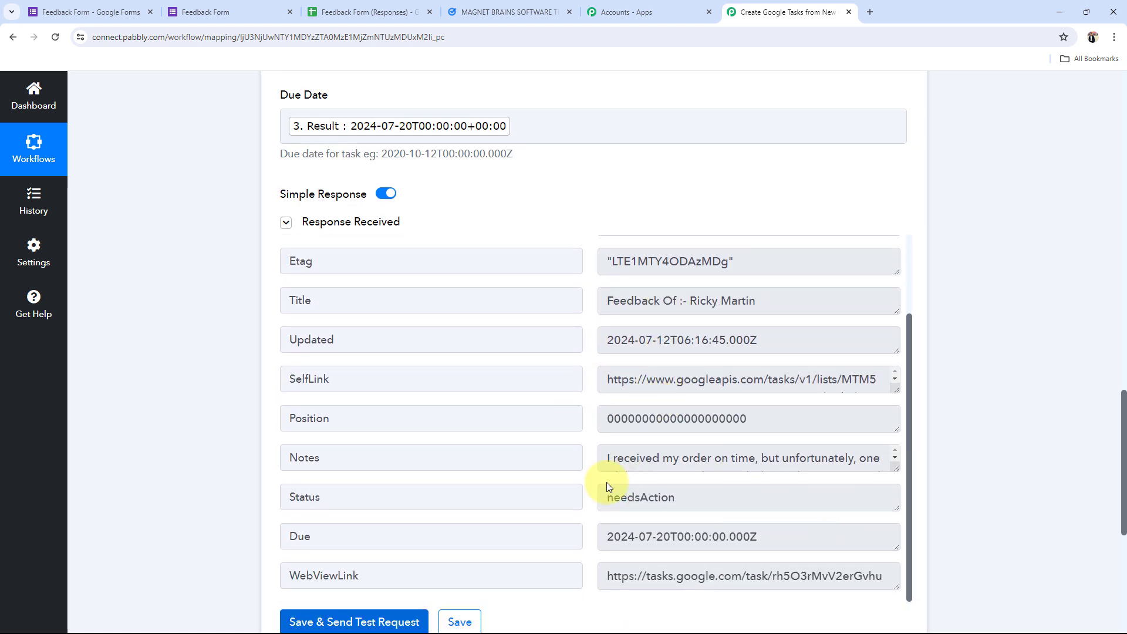
left_click_drag(785, 501, 531, 495)
left_click_drag(806, 384, 554, 381)
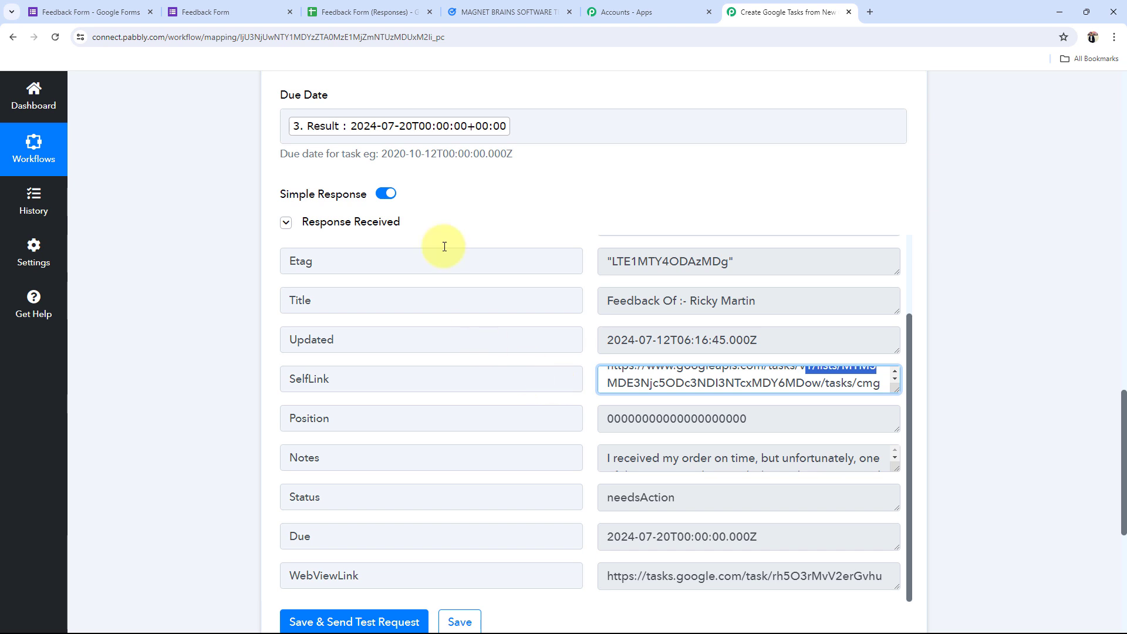
left_click(529, 13)
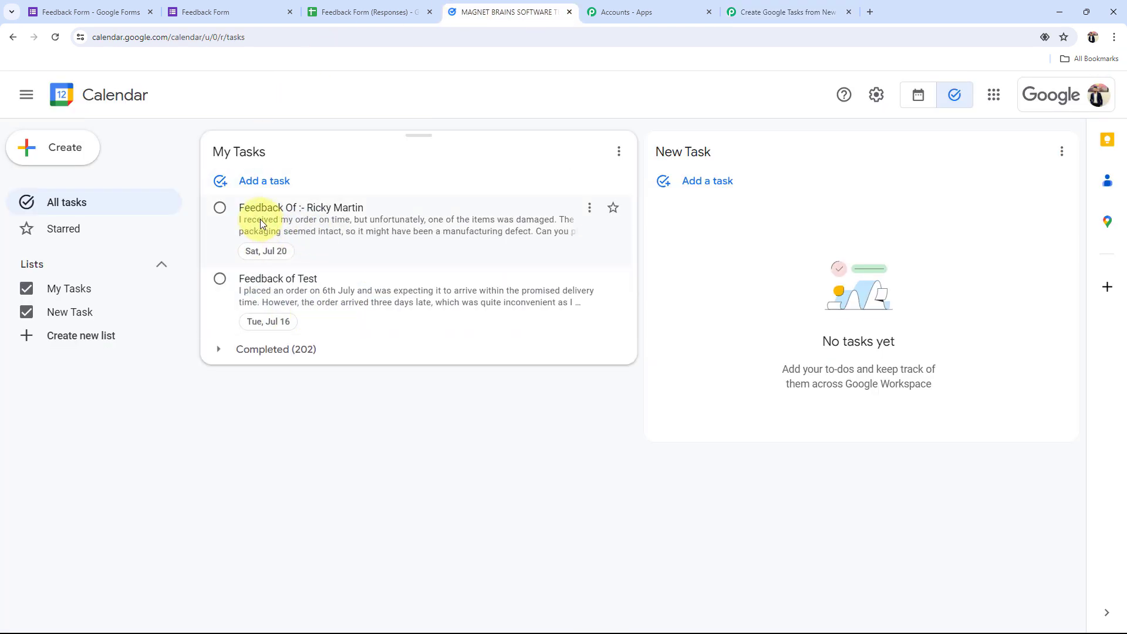
left_click(385, 224)
key("ctrl+a")
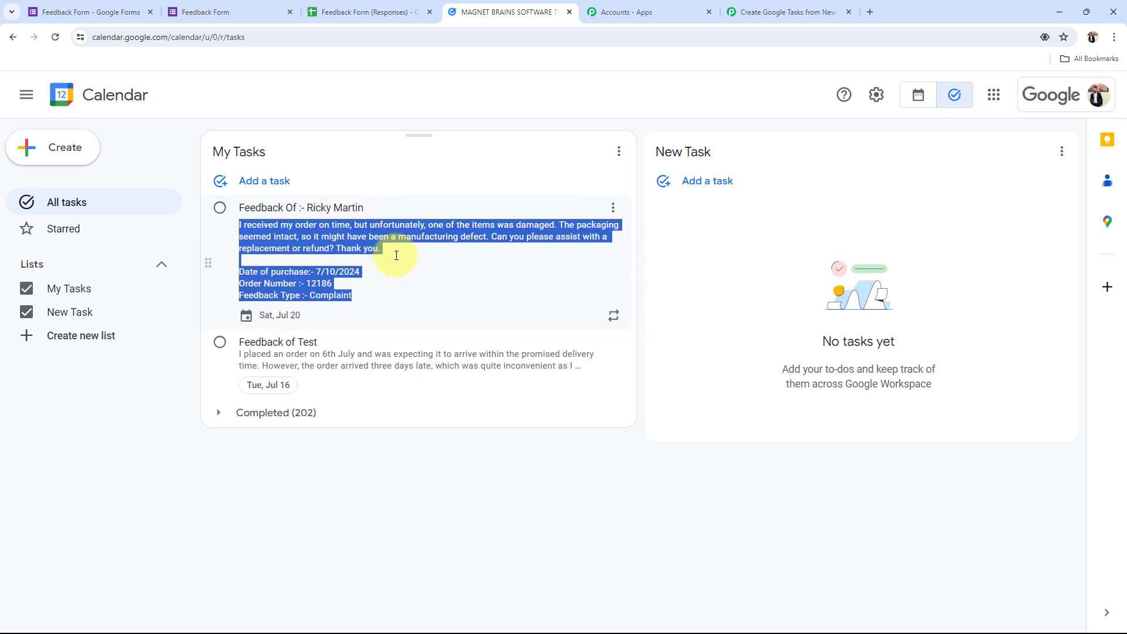
left_click(405, 277)
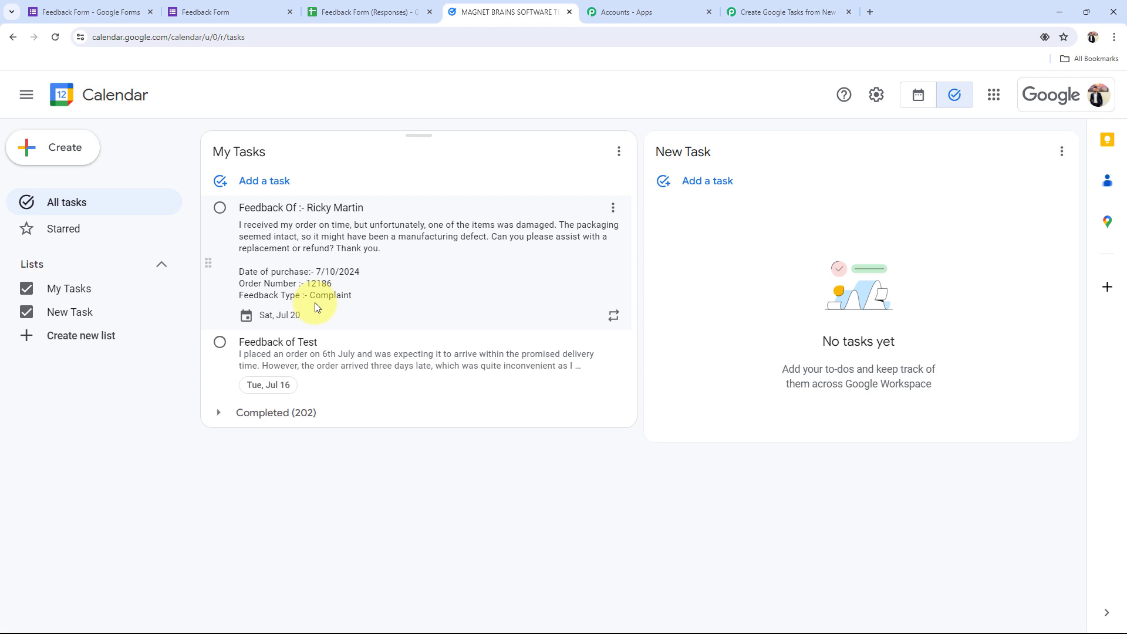
Return to Pabbly Connect, collapse the Google Tasks Create Task step and review the whole workflow sequence
left_click(793, 12)
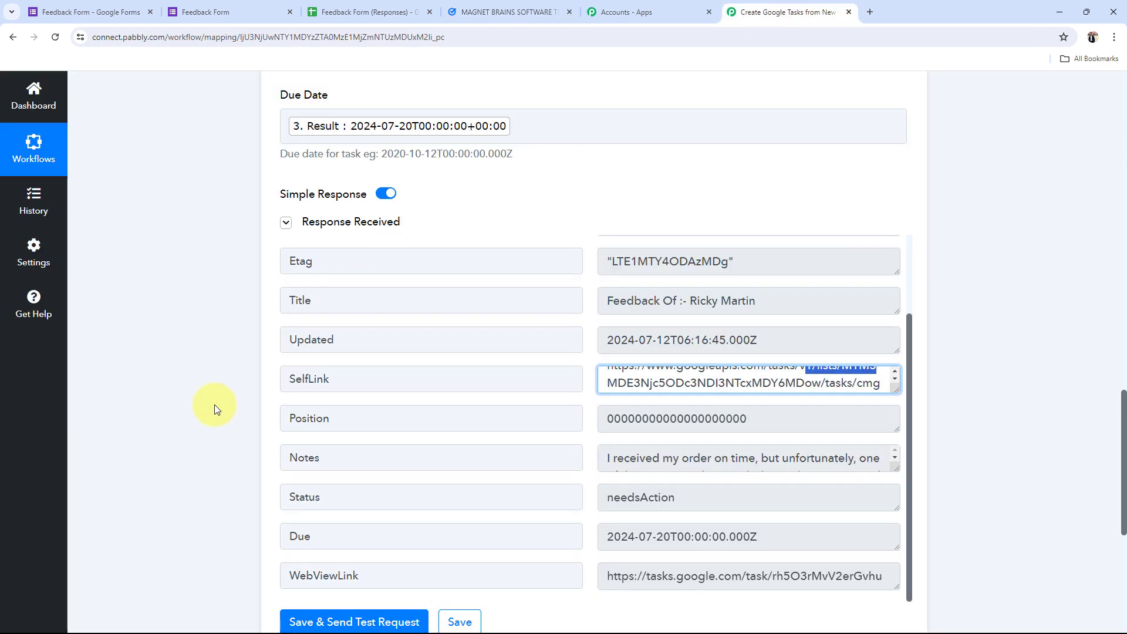
scroll(228, 414, "up", 15)
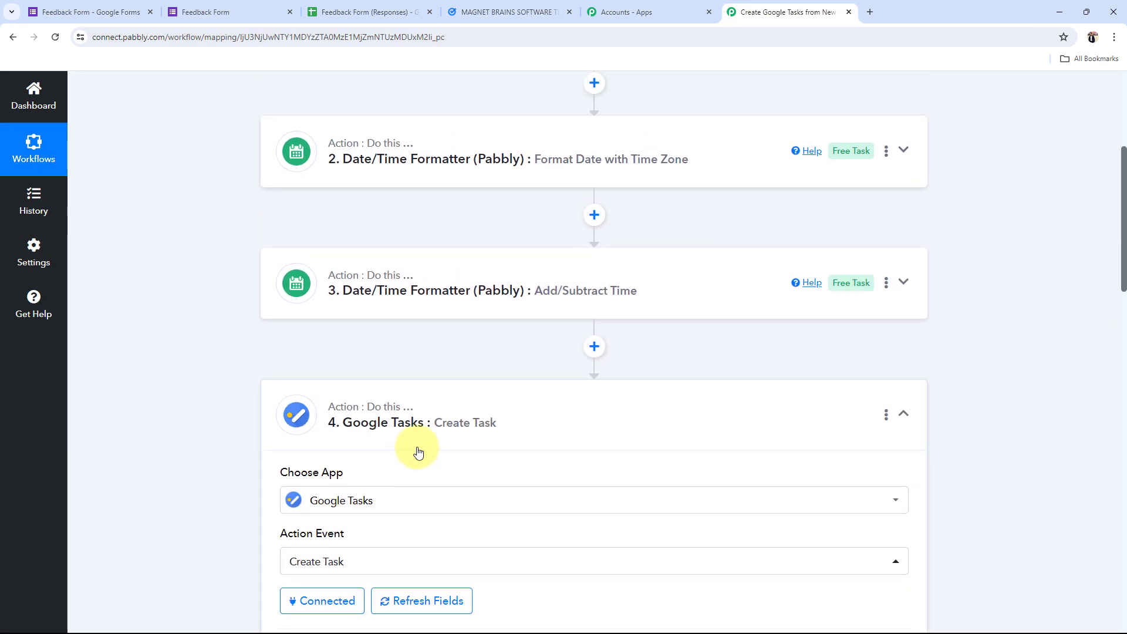
left_click(377, 438)
scroll(244, 435, "up", 5)
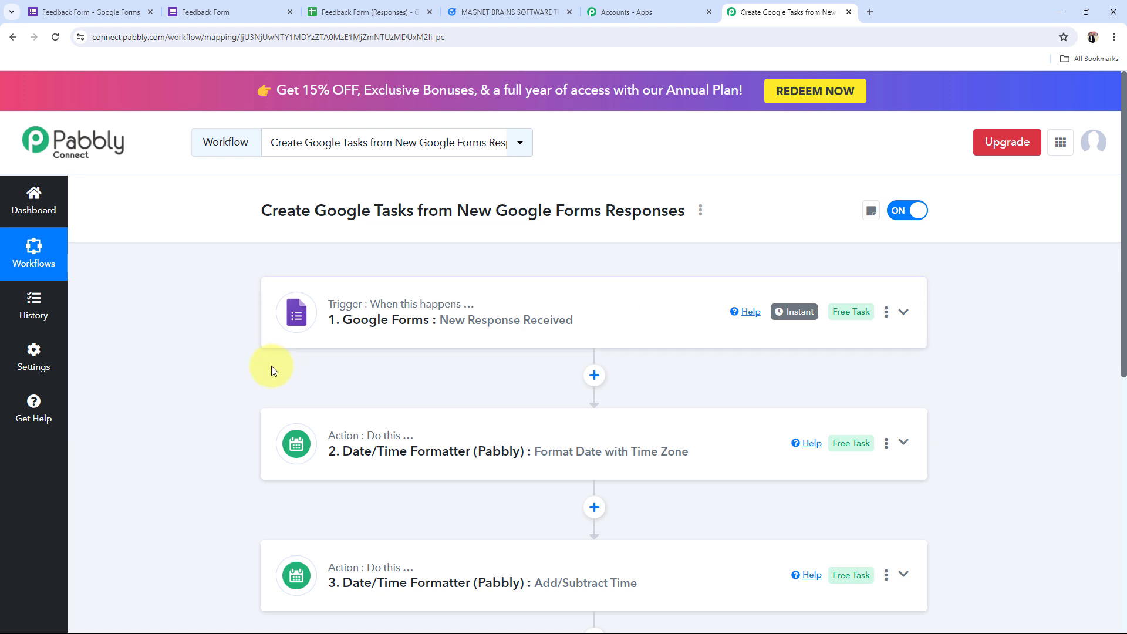
scroll(175, 370, "down", 3)
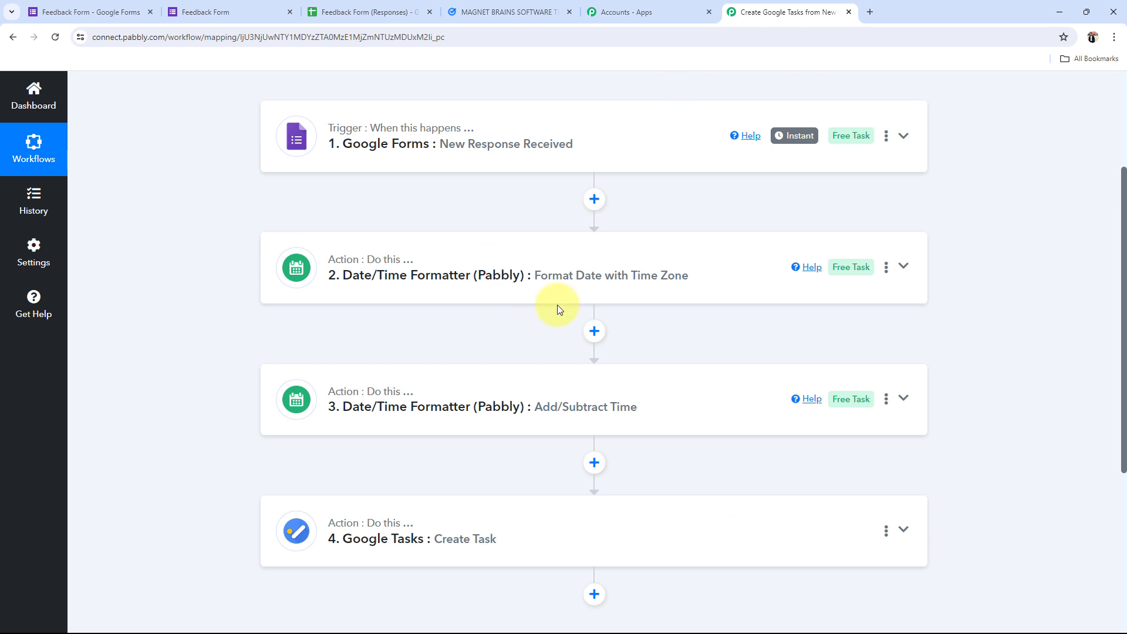
Switch to Google Forms, open the Feedback Form in preview and look through its questions
left_click(94, 11)
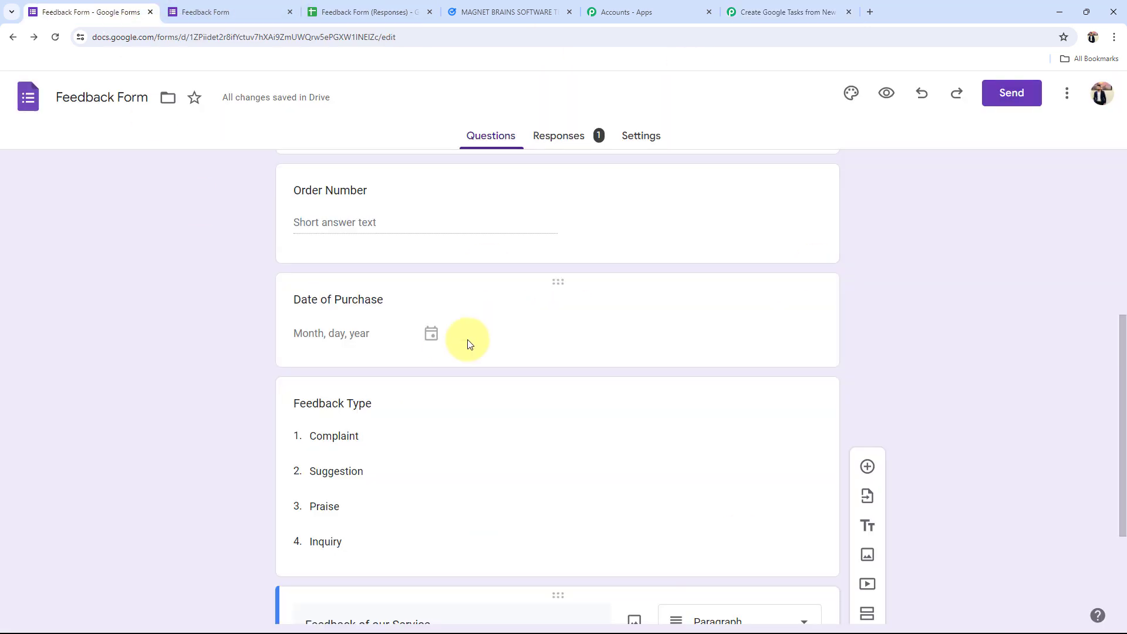
left_click(887, 93)
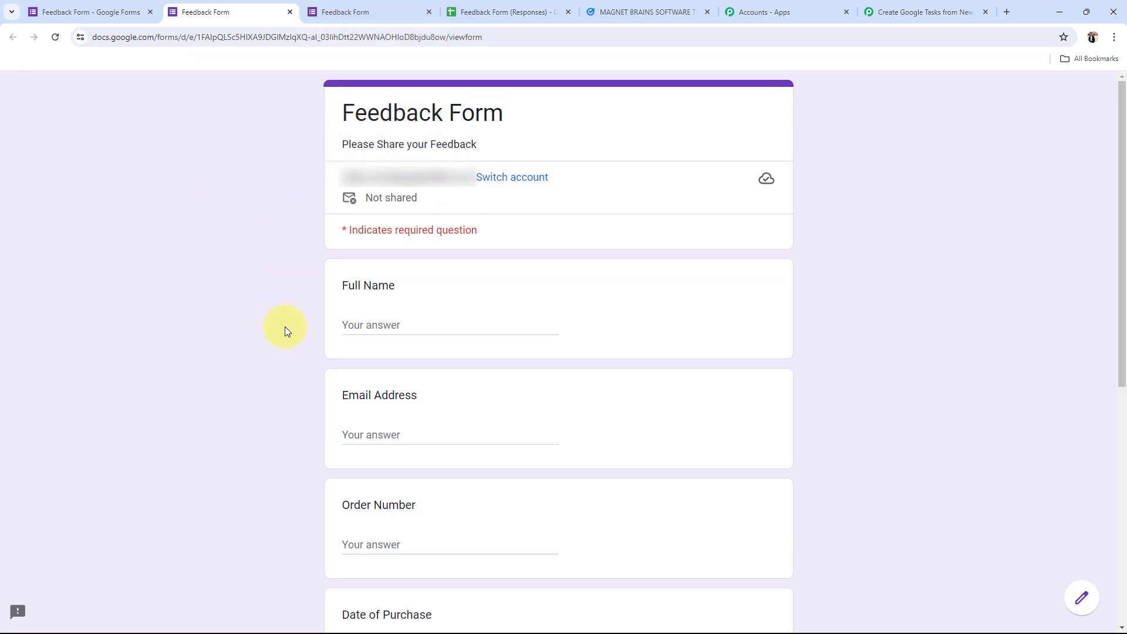
scroll(284, 326, "down", 7)
scroll(284, 326, "up", 7)
scroll(244, 312, "down", 2)
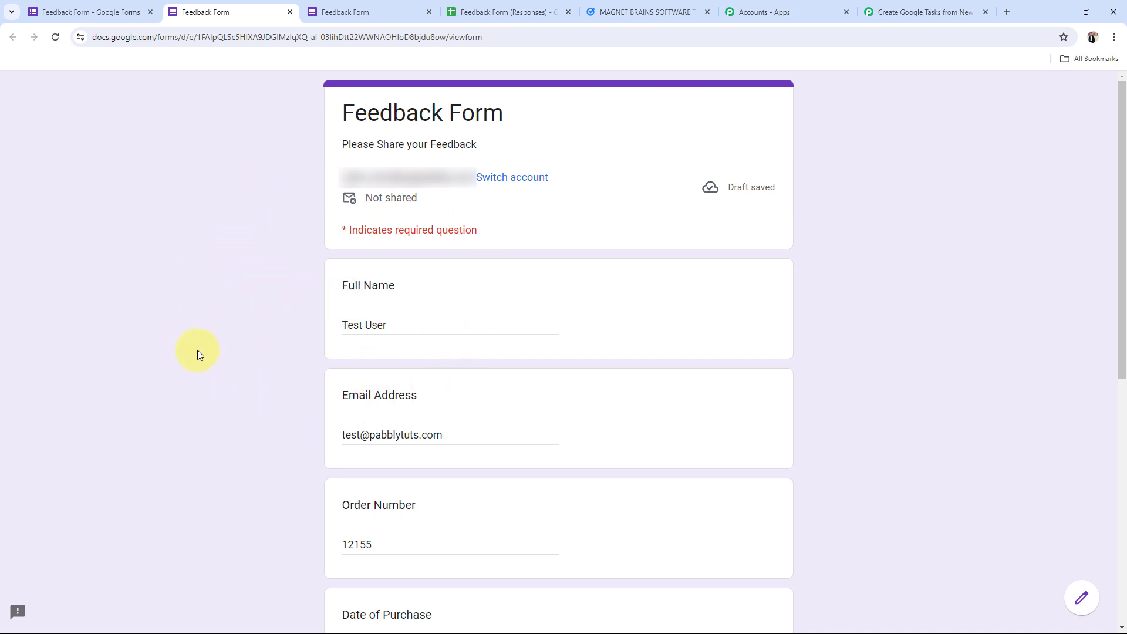
Review the test response with purchase date 04-07-2024, feedback type Suggestion and the website usability feedback, and submit it
scroll(197, 350, "down", 2)
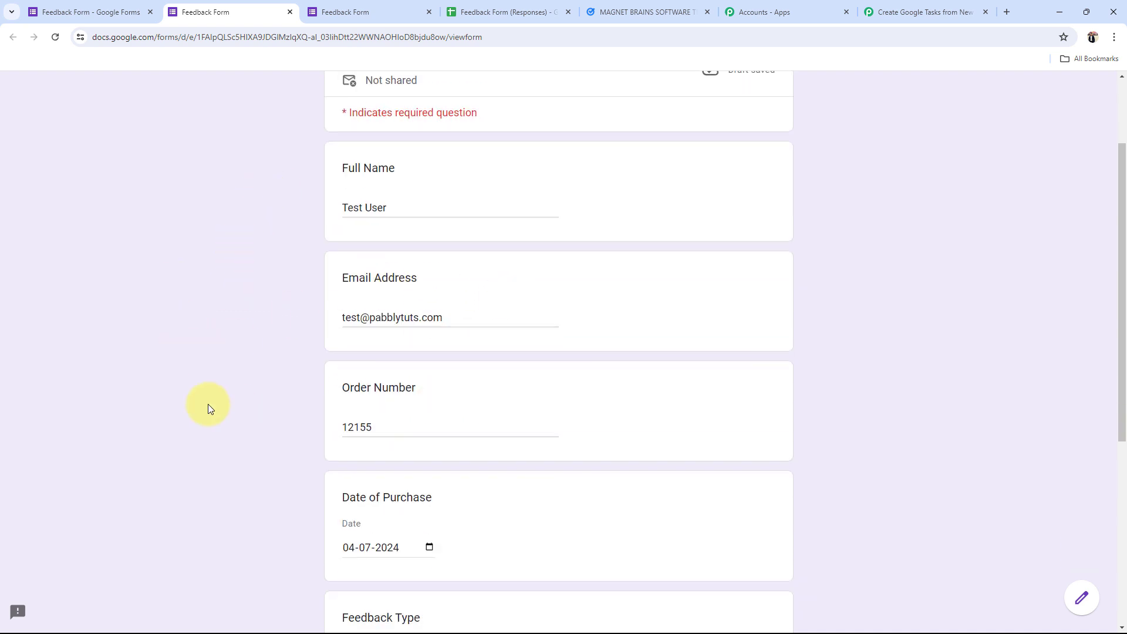
scroll(210, 404, "down", 3)
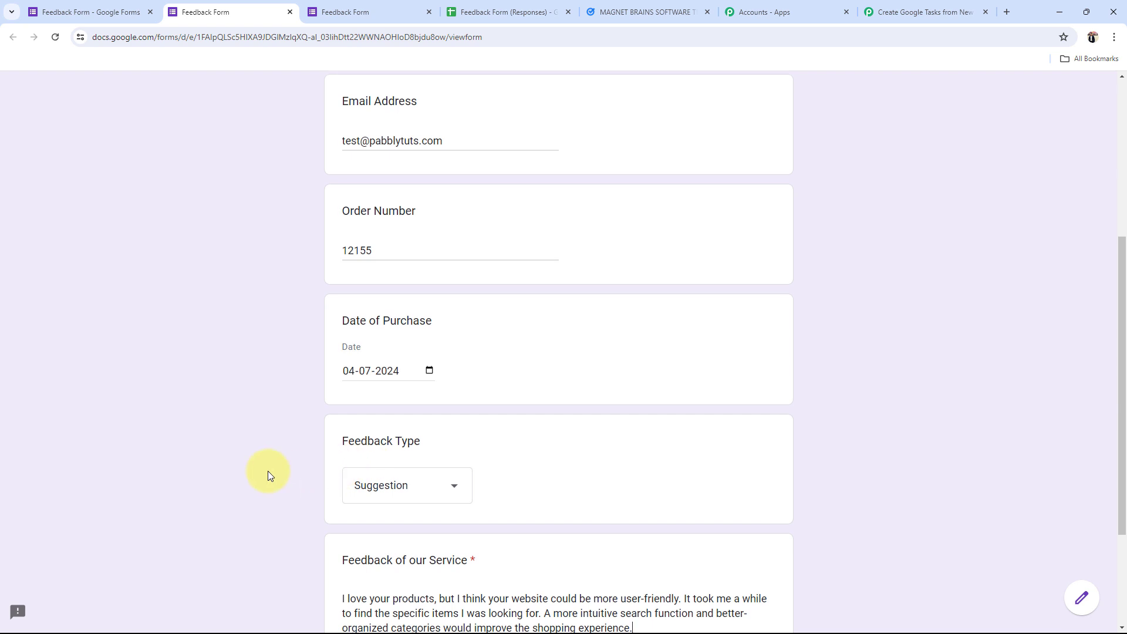
scroll(267, 471, "down", 3)
left_click(649, 475)
left_click_drag(646, 465, 246, 422)
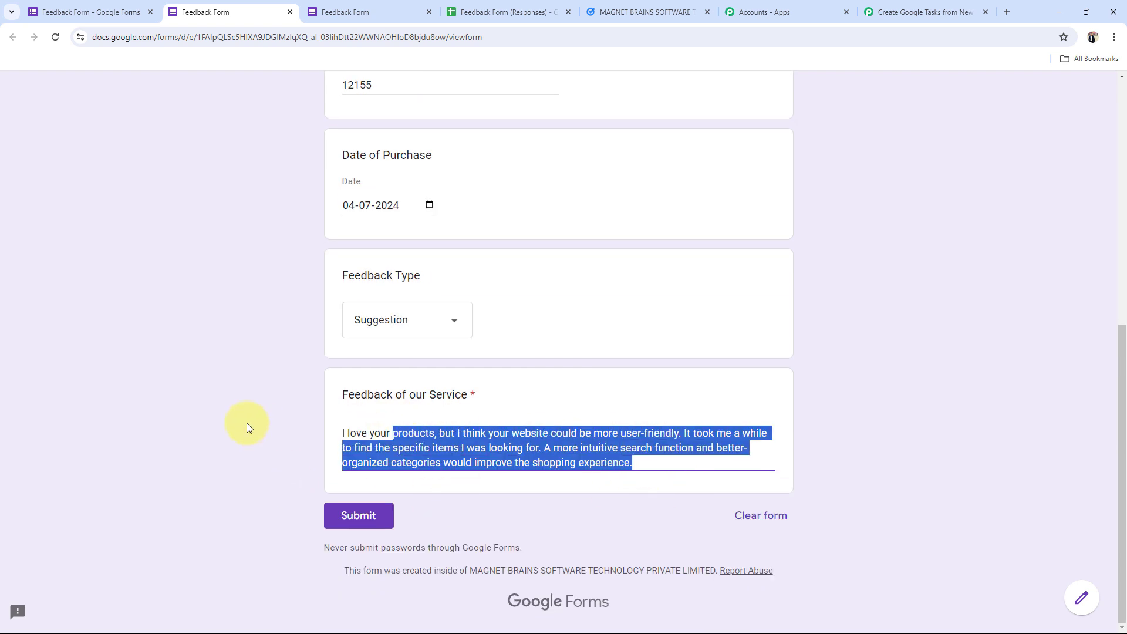
left_click(247, 422)
left_click(347, 518)
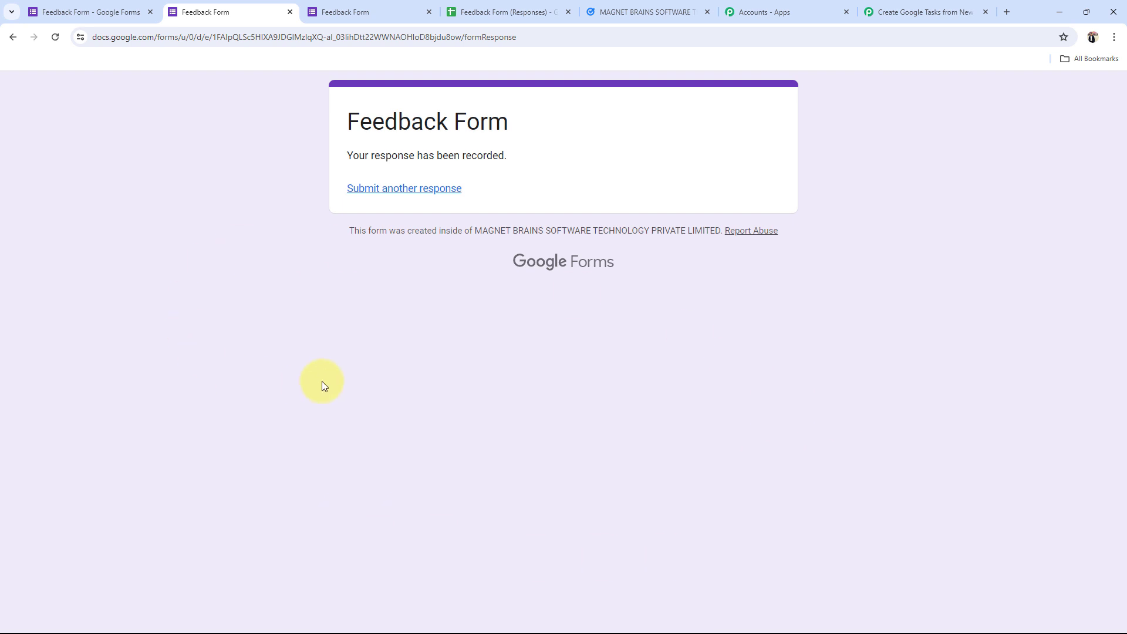
Close both Feedback Form response pages, and check the new submission's task details and due date in Google Tasks
left_click(290, 11)
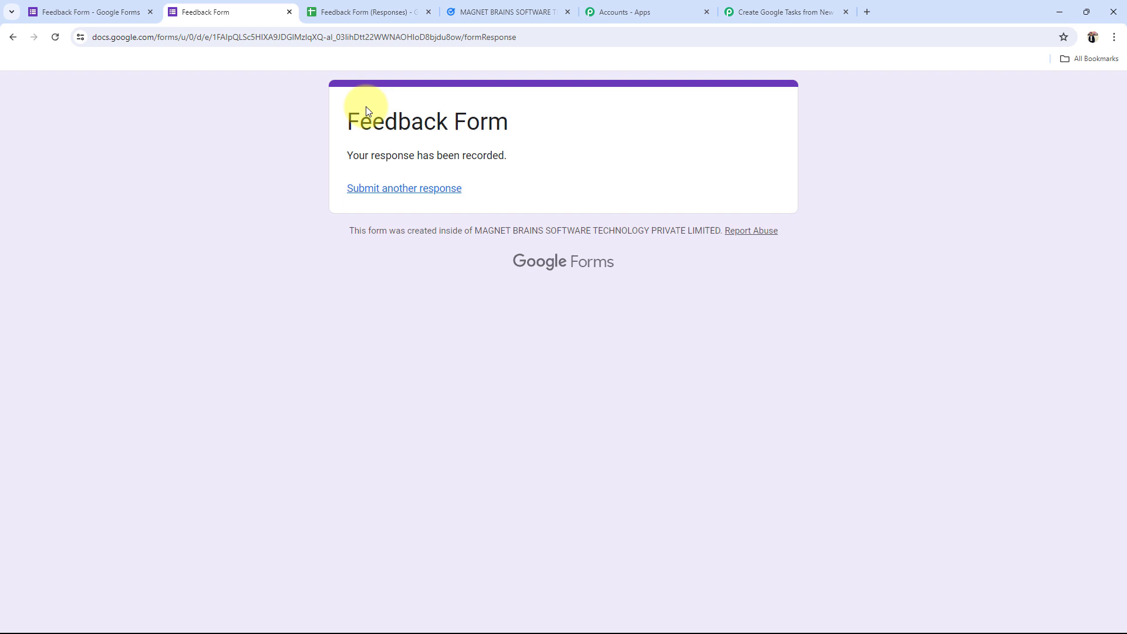
left_click(289, 12)
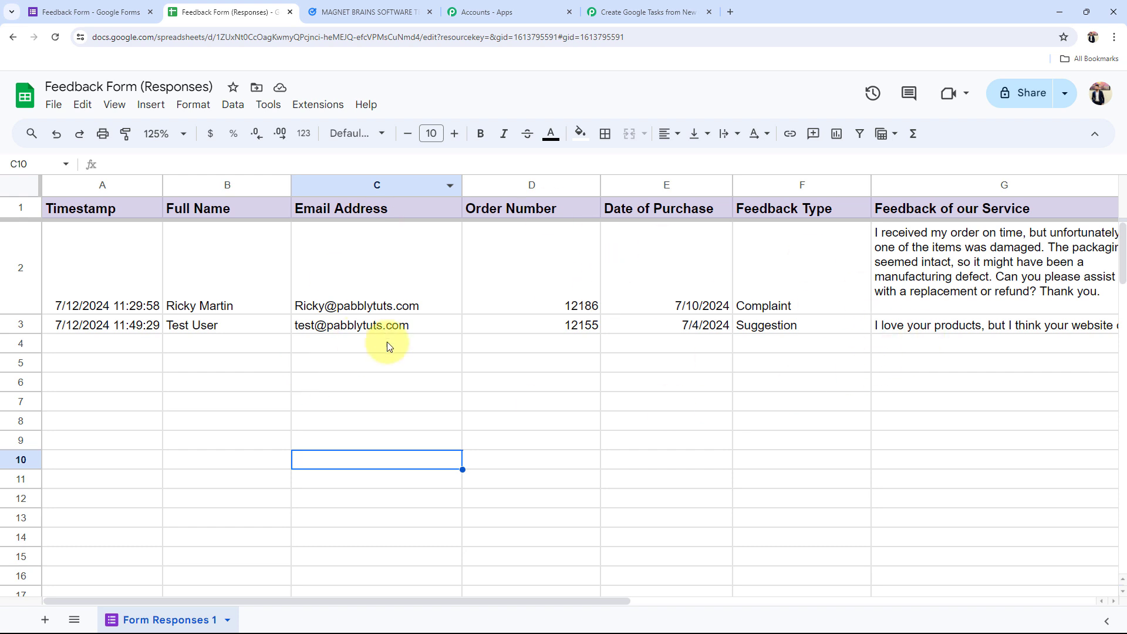
left_click(349, 6)
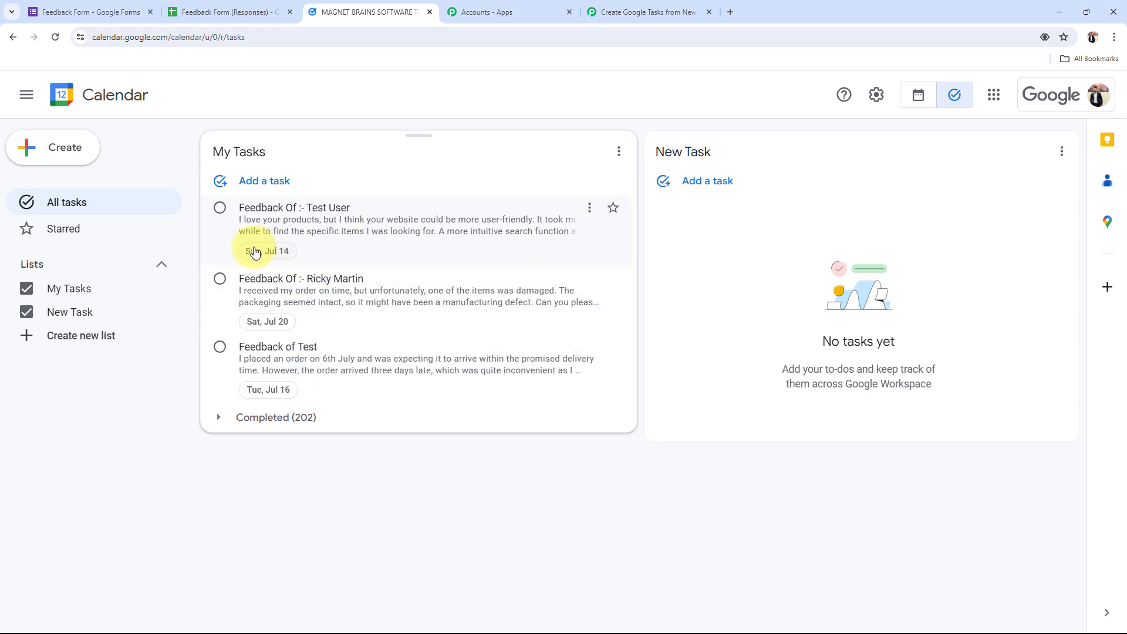
left_click(349, 224)
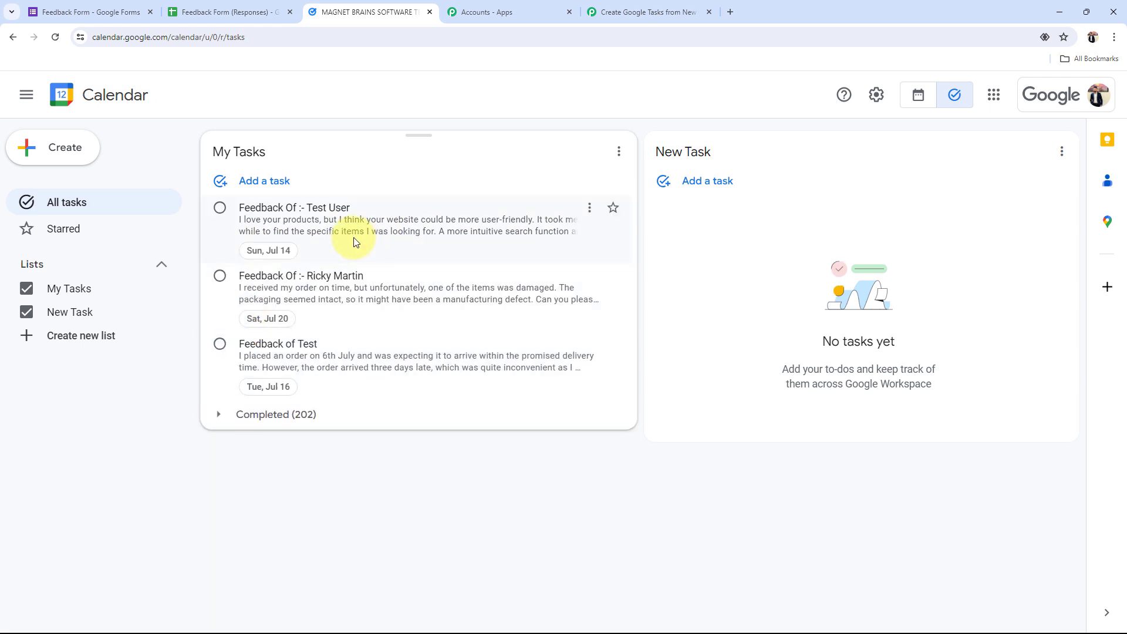
left_click(351, 236)
left_click(378, 271)
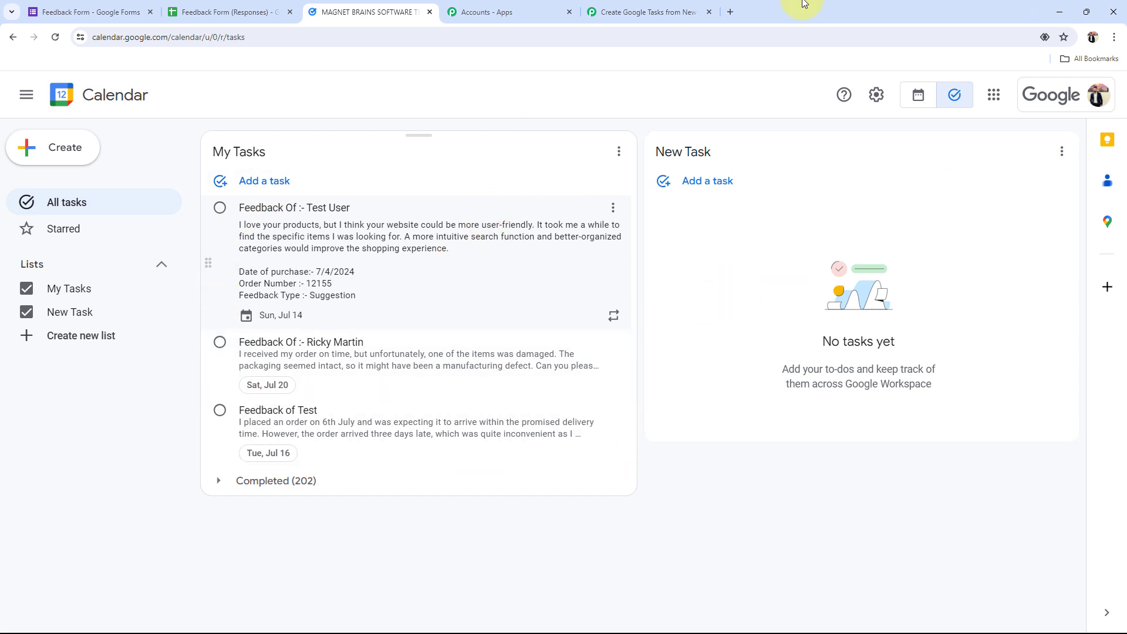
Return to the Pabbly Connect workflow and review its trigger and action steps
left_click(643, 11)
scroll(203, 366, "up", 2)
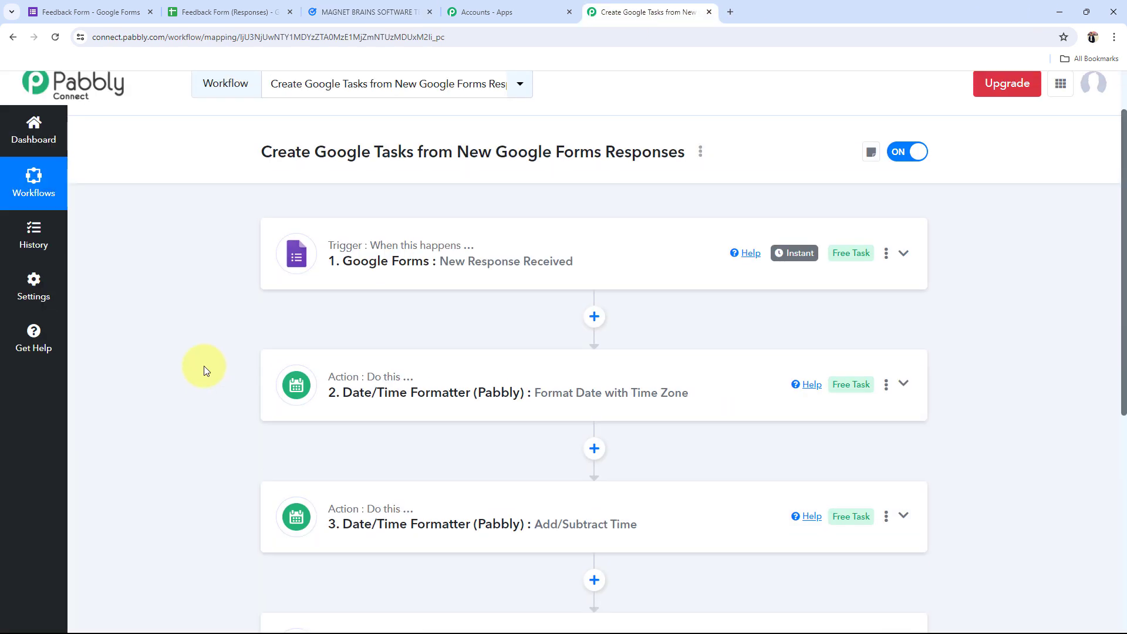
scroll(204, 367, "down", 1)
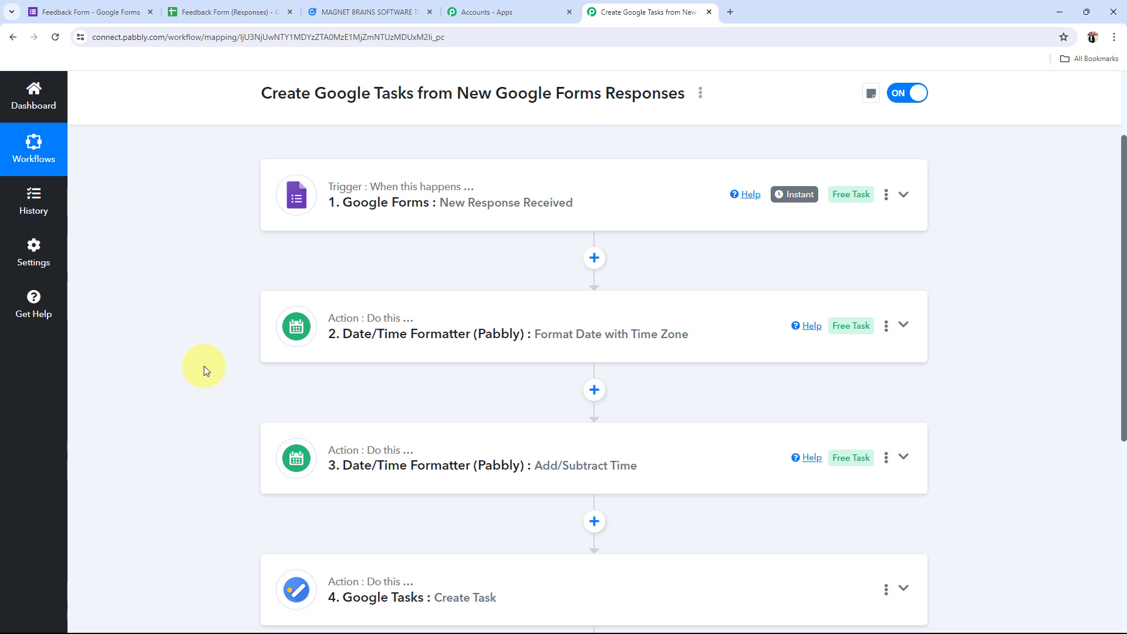